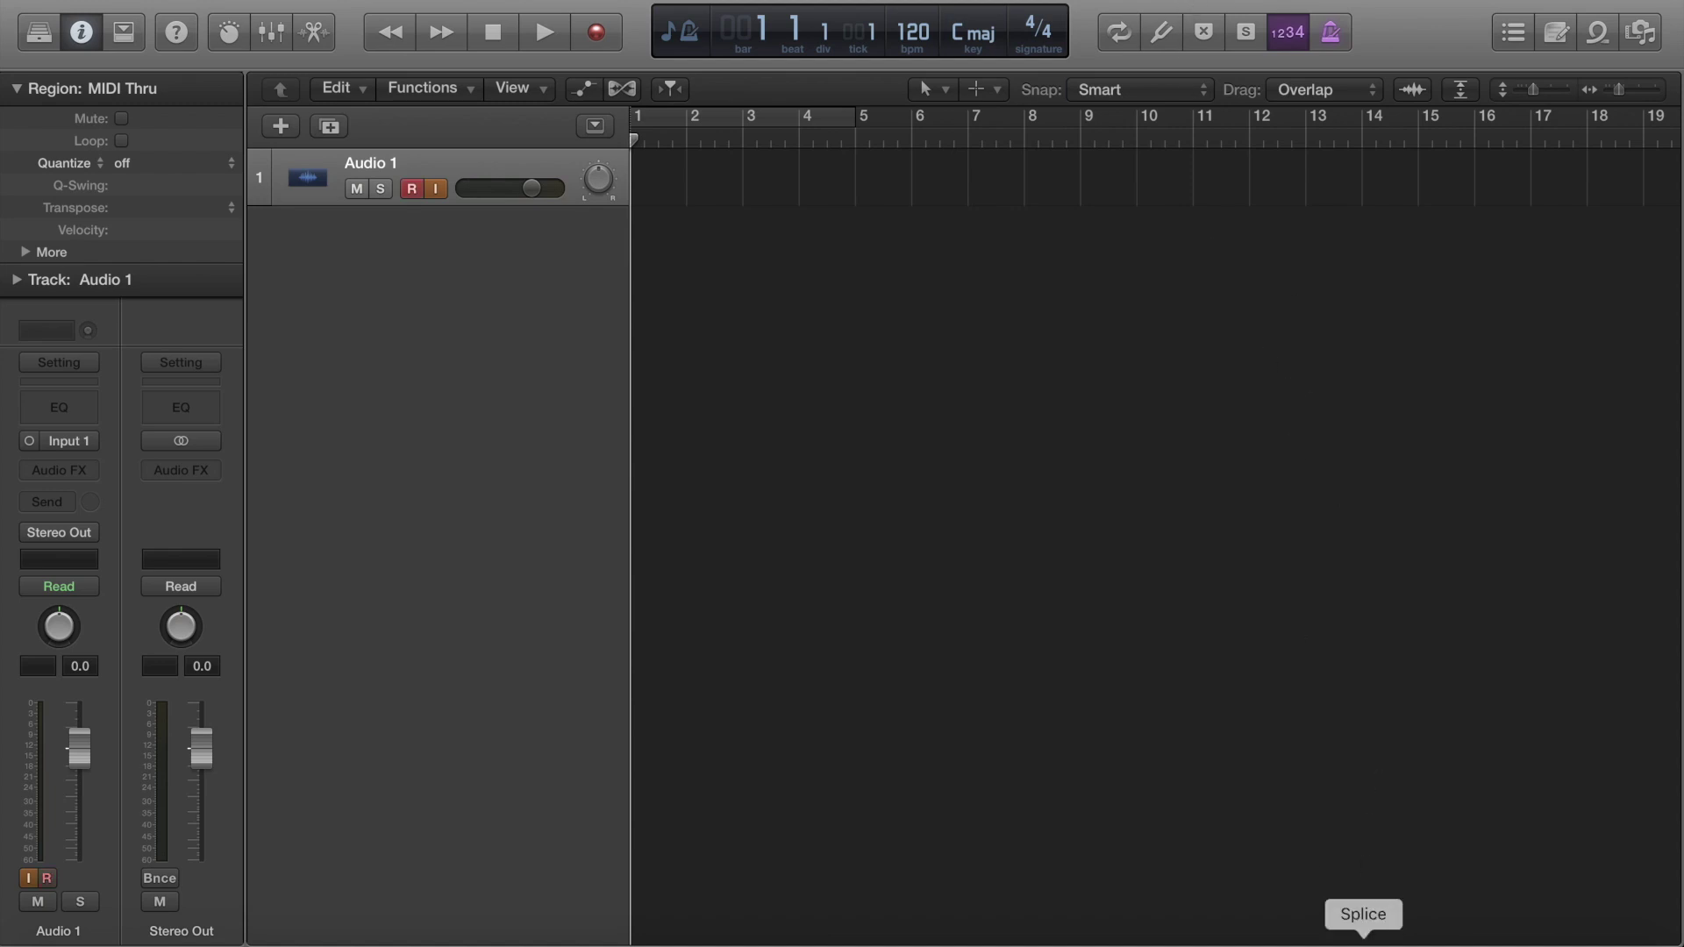
Step: Bring up the Splice downloaded samples library beside the empty Audio 1 project
click(1363, 940)
mouse_move(882, 410)
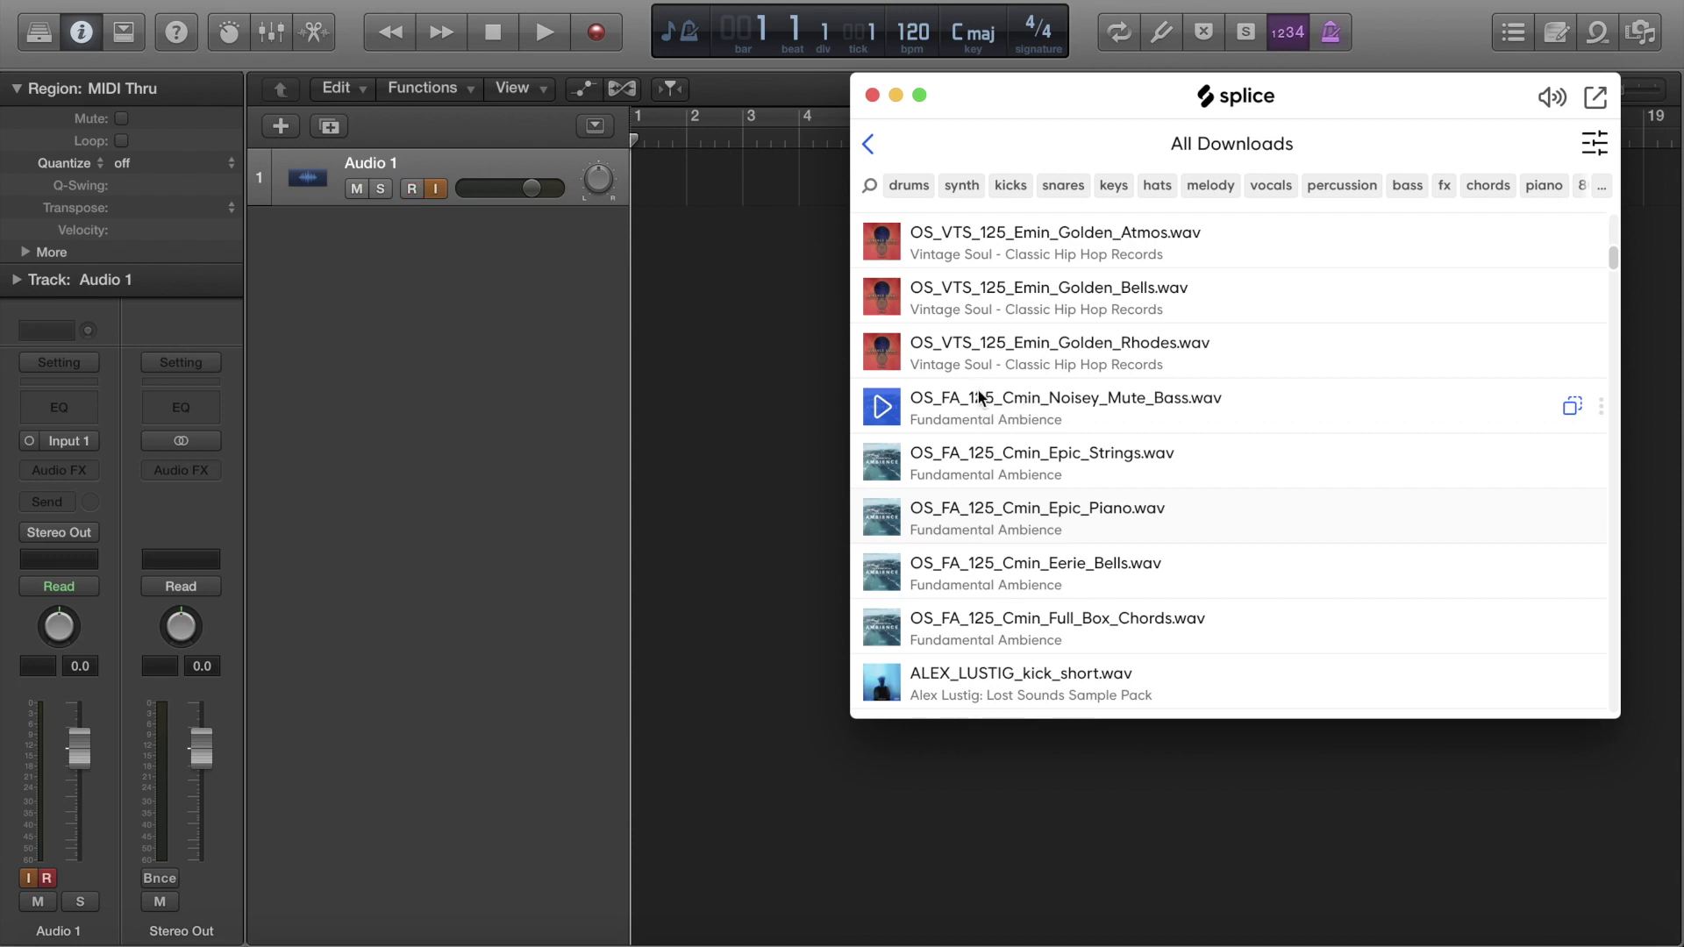
click(784, 256)
Step: Set the project tempo to 125 bpm and turn on the metronome
double_click(912, 31)
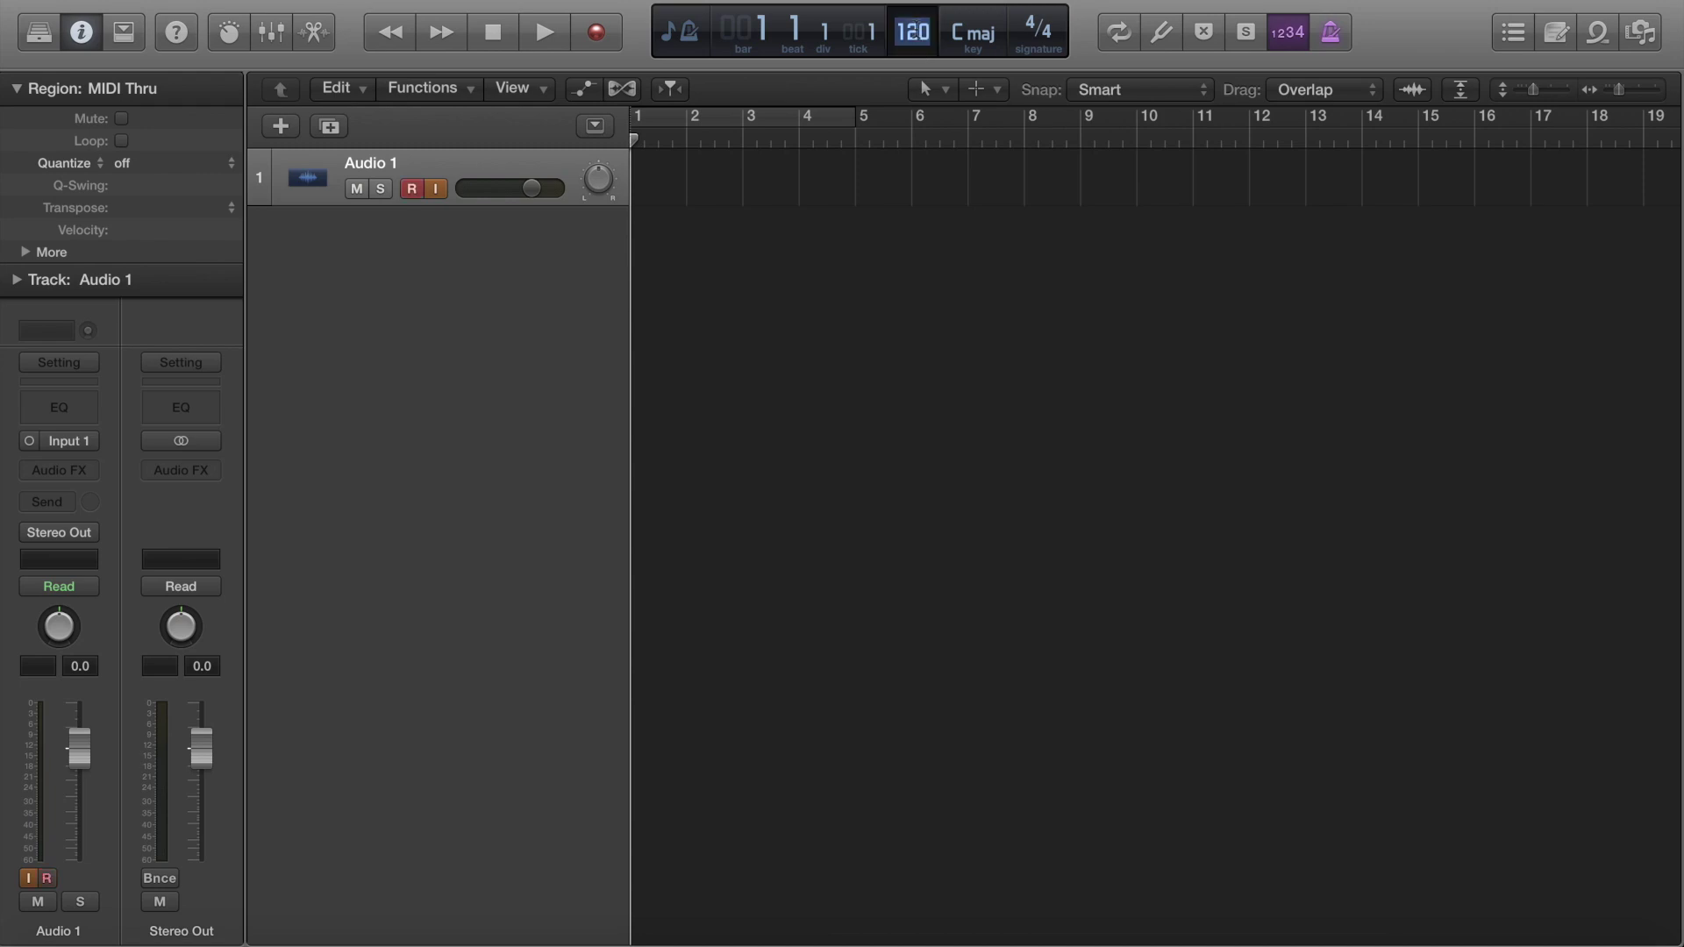
text(125)
key(Return)
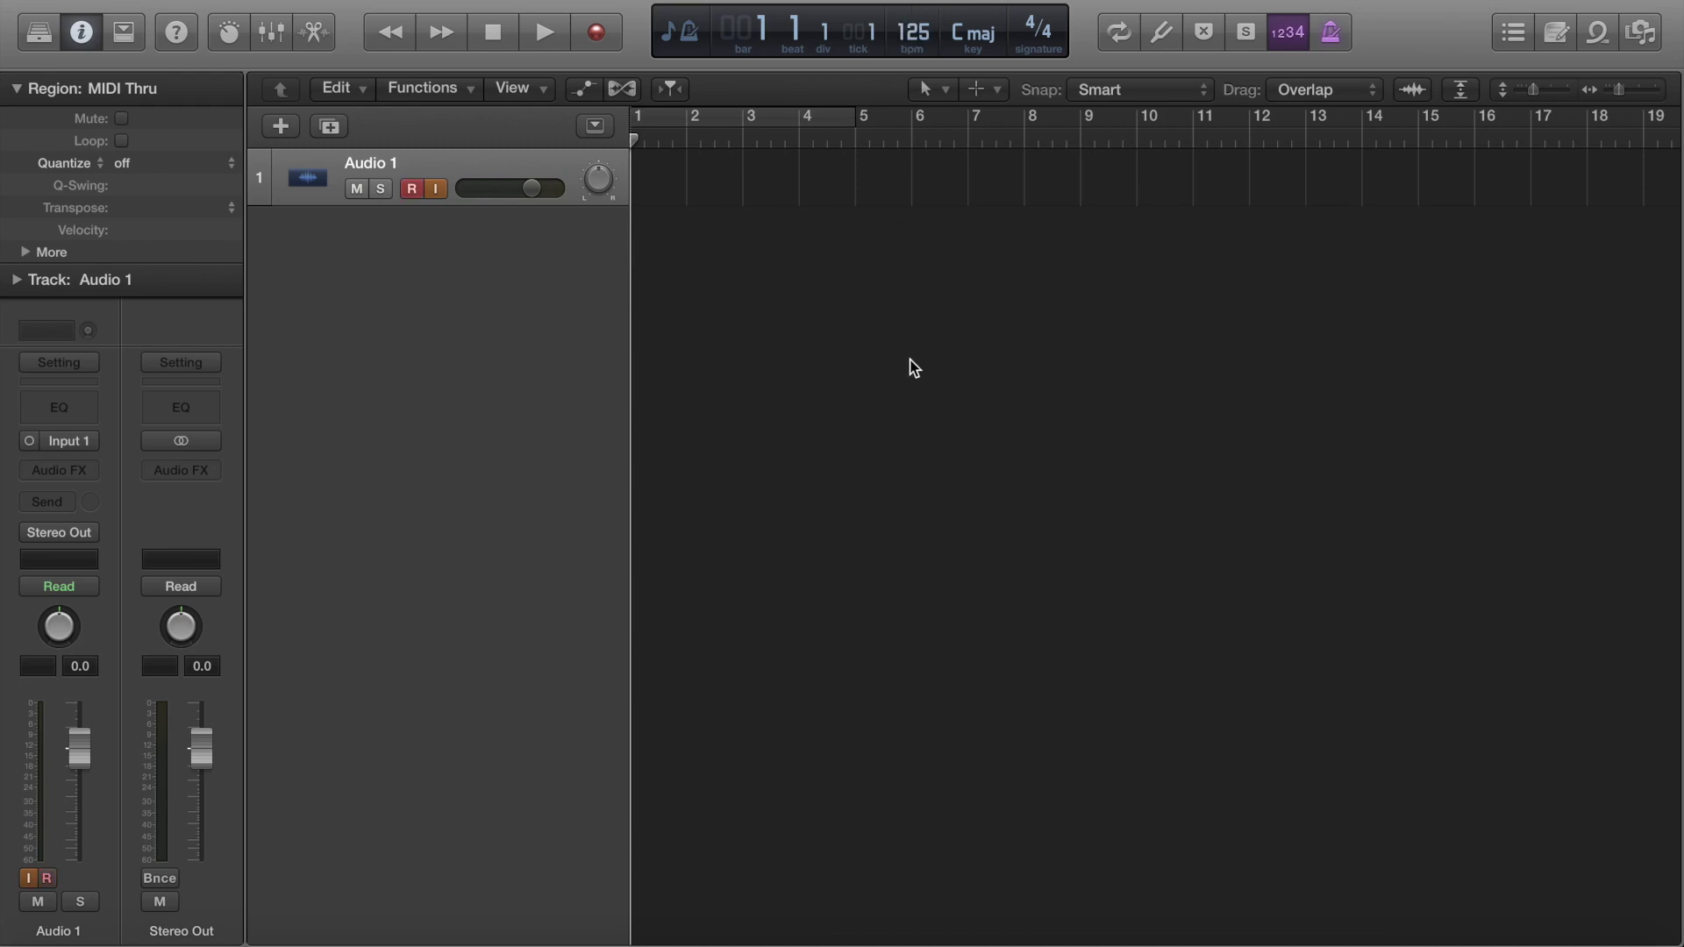
click(1330, 32)
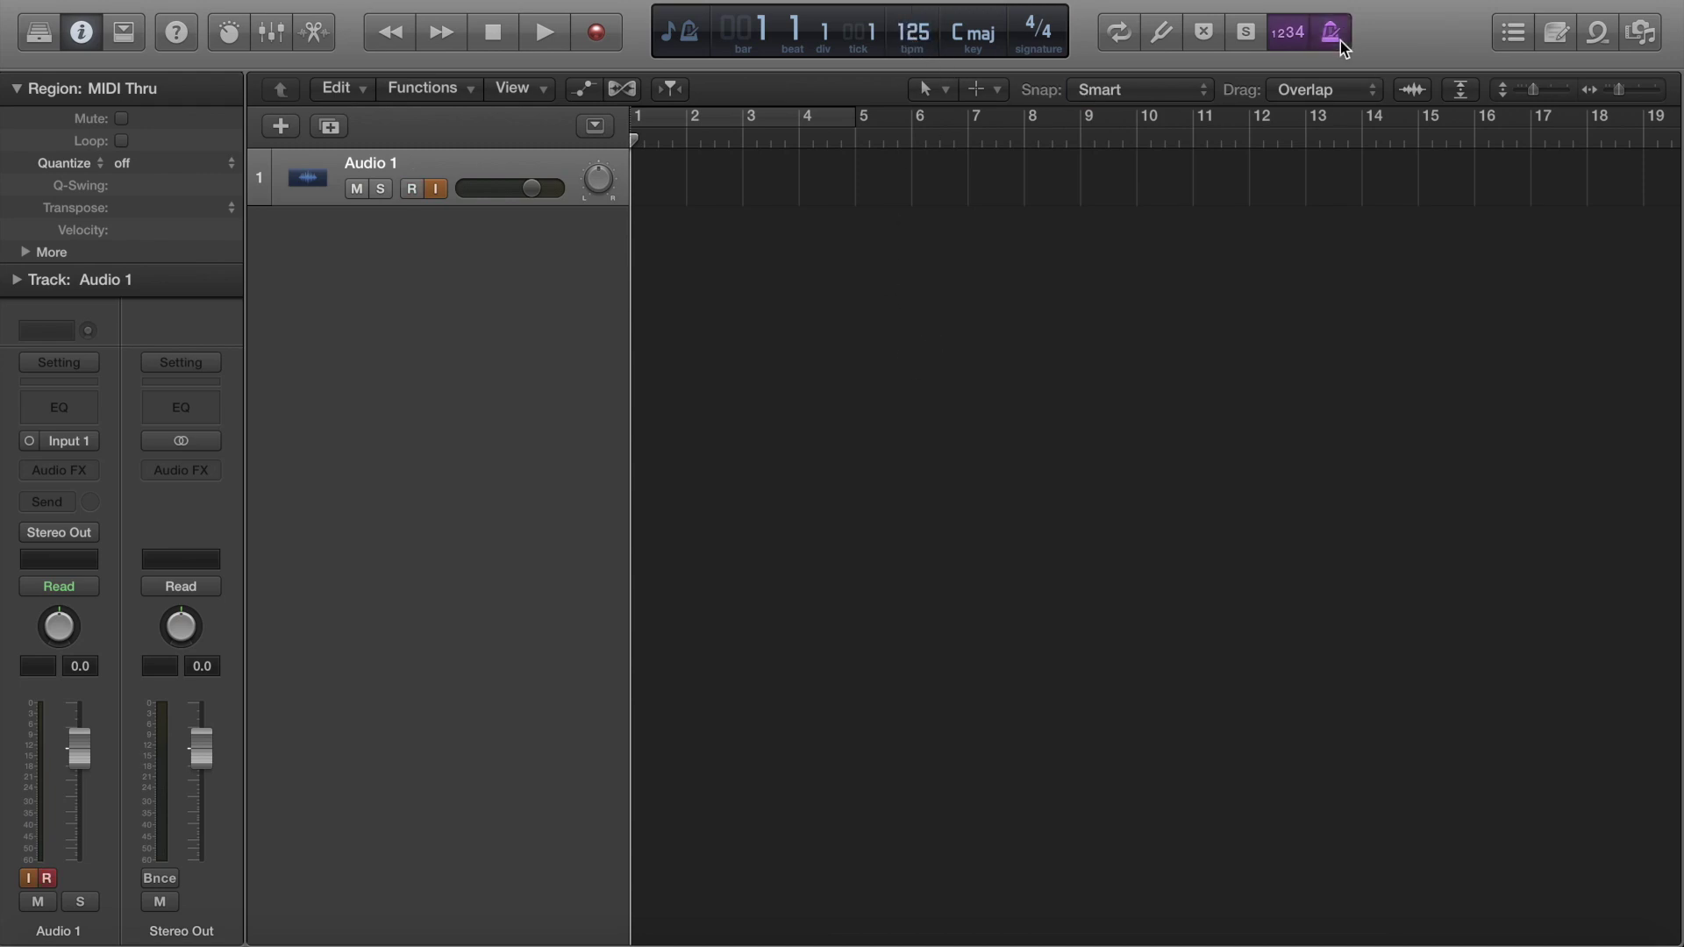
Step: Cycle bars 1 to 9, play them, and reopen the Splice downloads
click(808, 111)
drag(855, 116, 1085, 141)
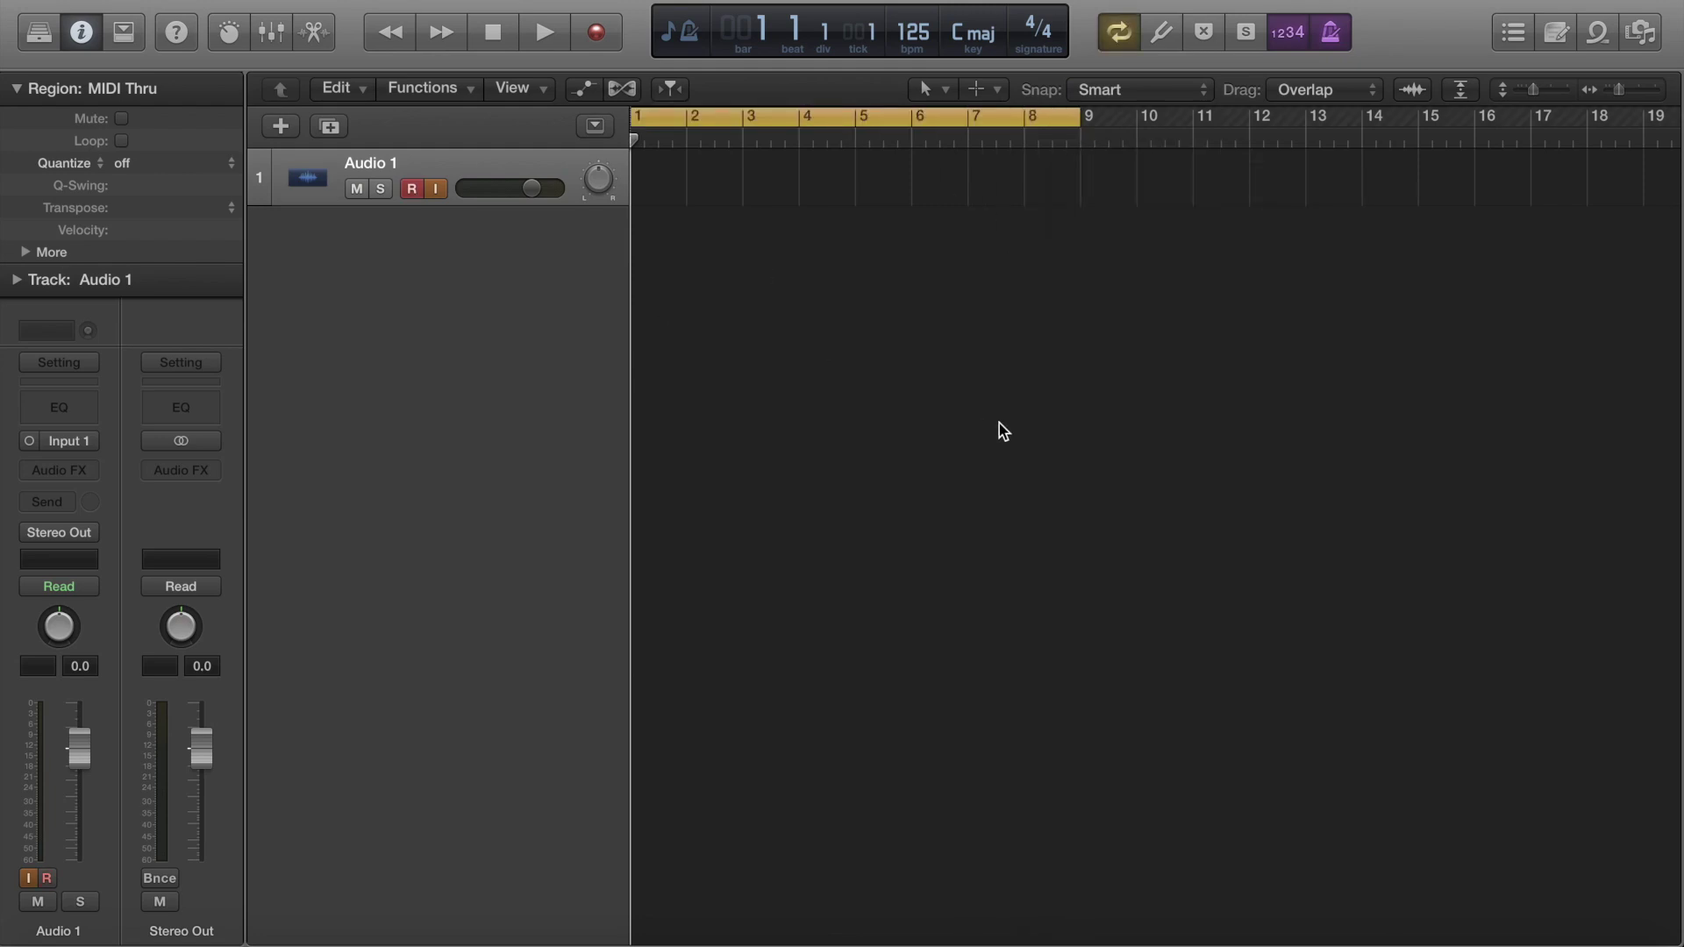
key(space)
key(space)
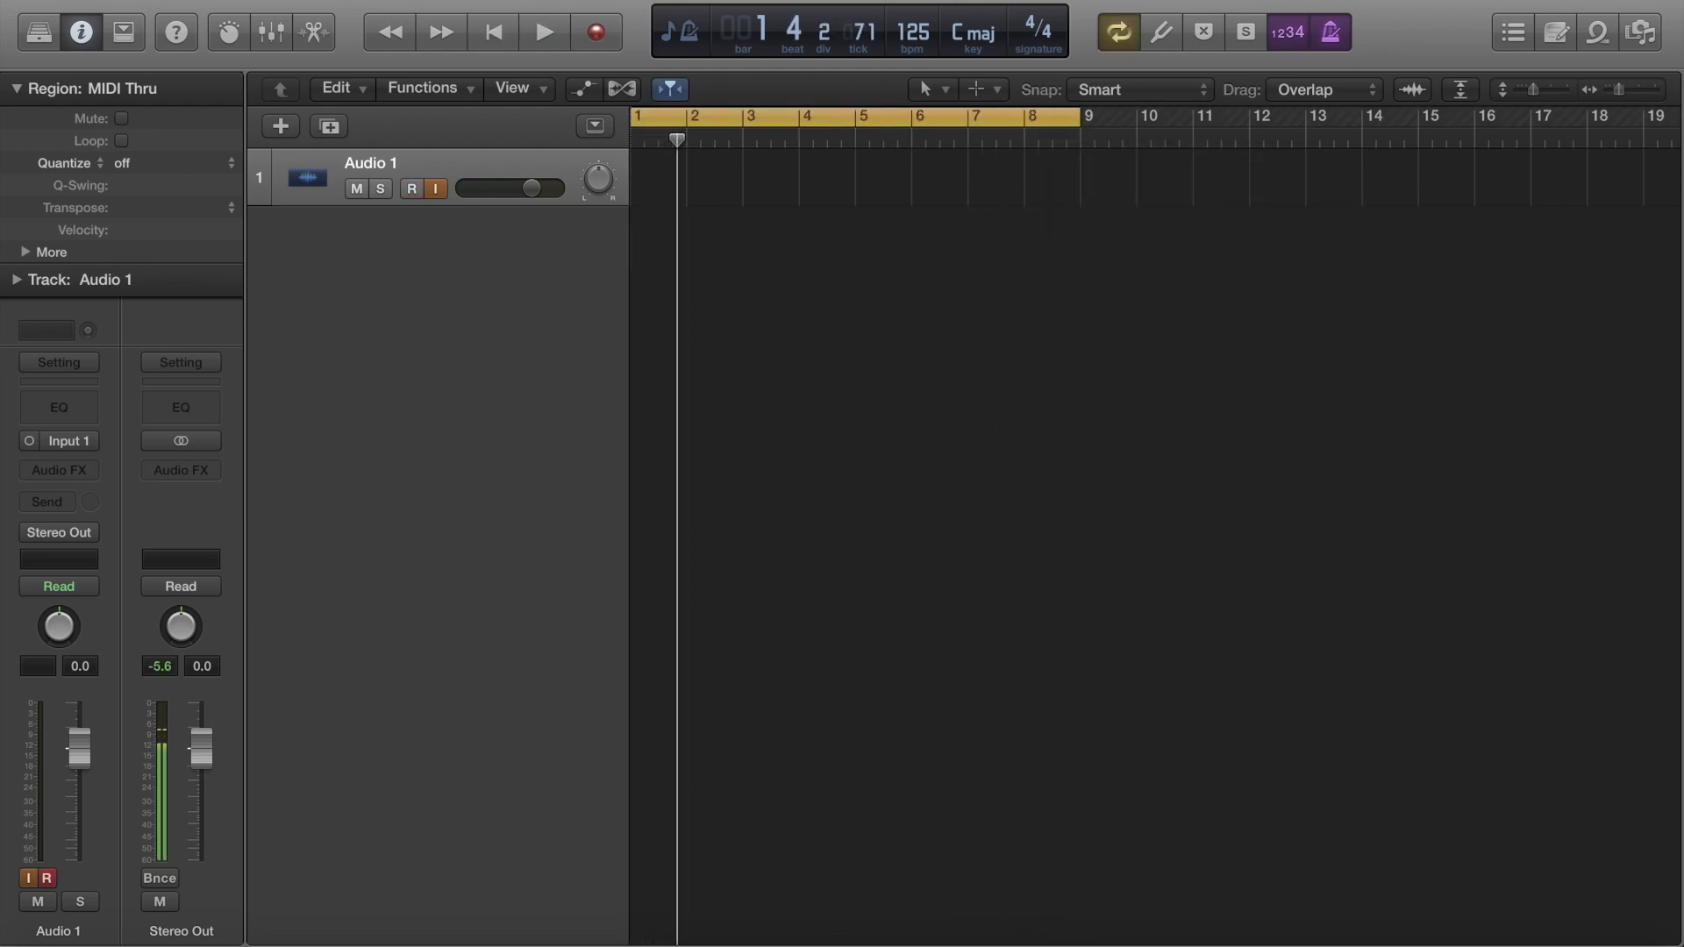
click(1364, 937)
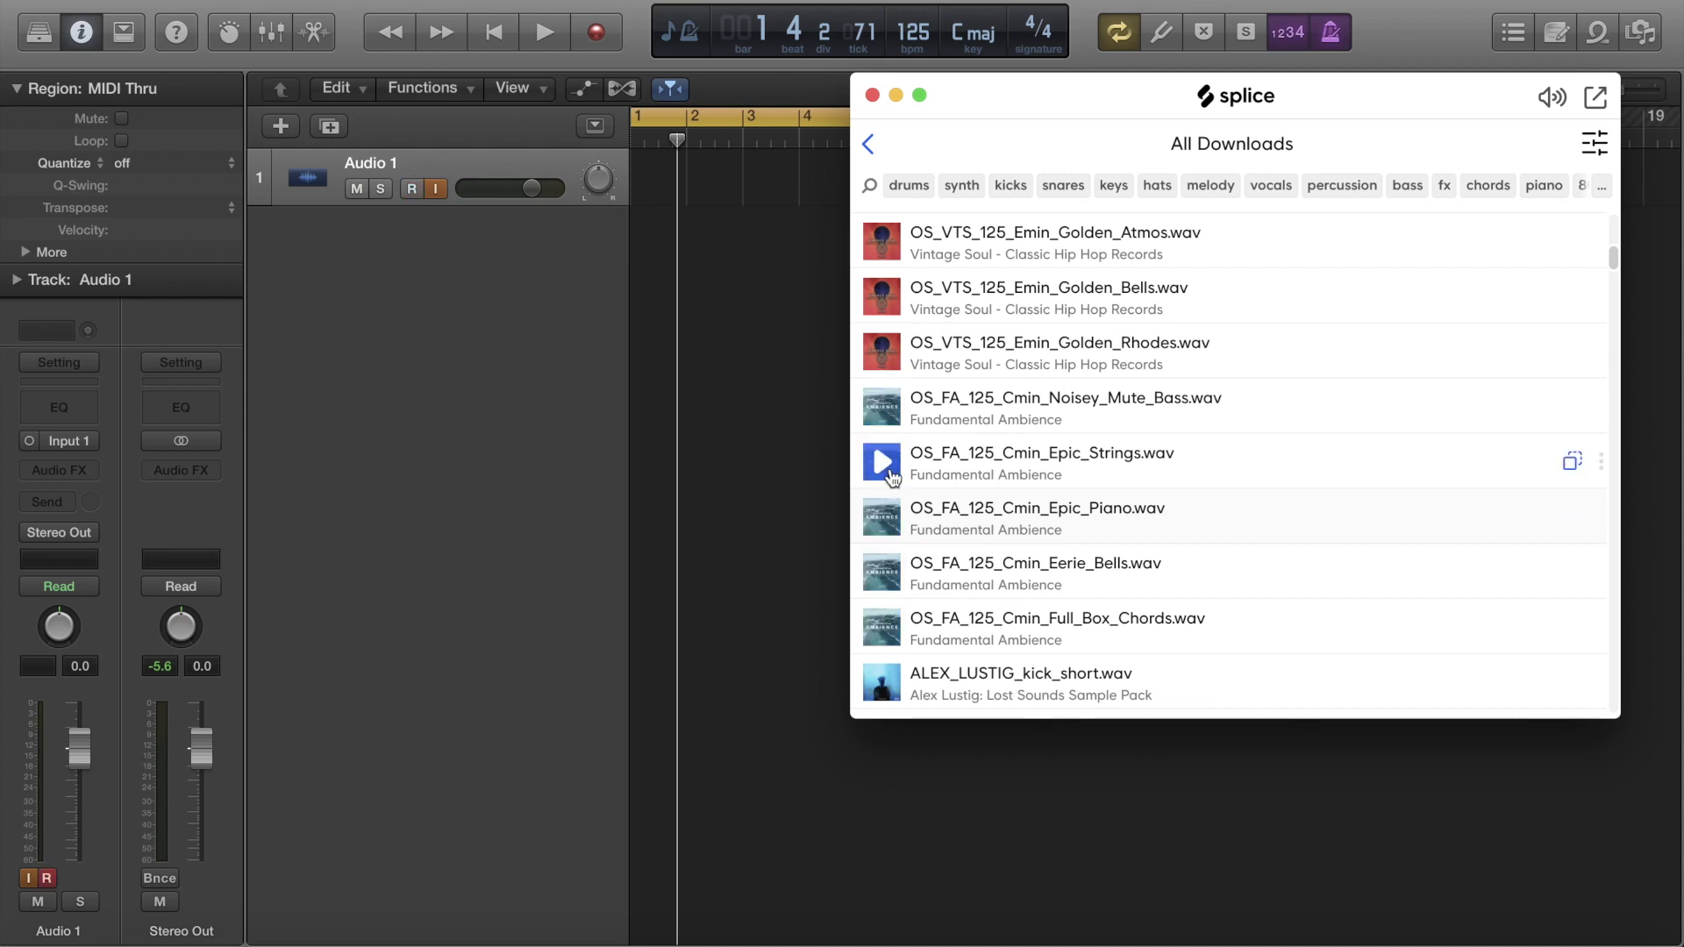
Step: Preview the Bass, Strings, Piano, Bells and Chords samples, then drag Epic_Piano.wav in at bar 1
click(883, 409)
click(894, 472)
click(884, 518)
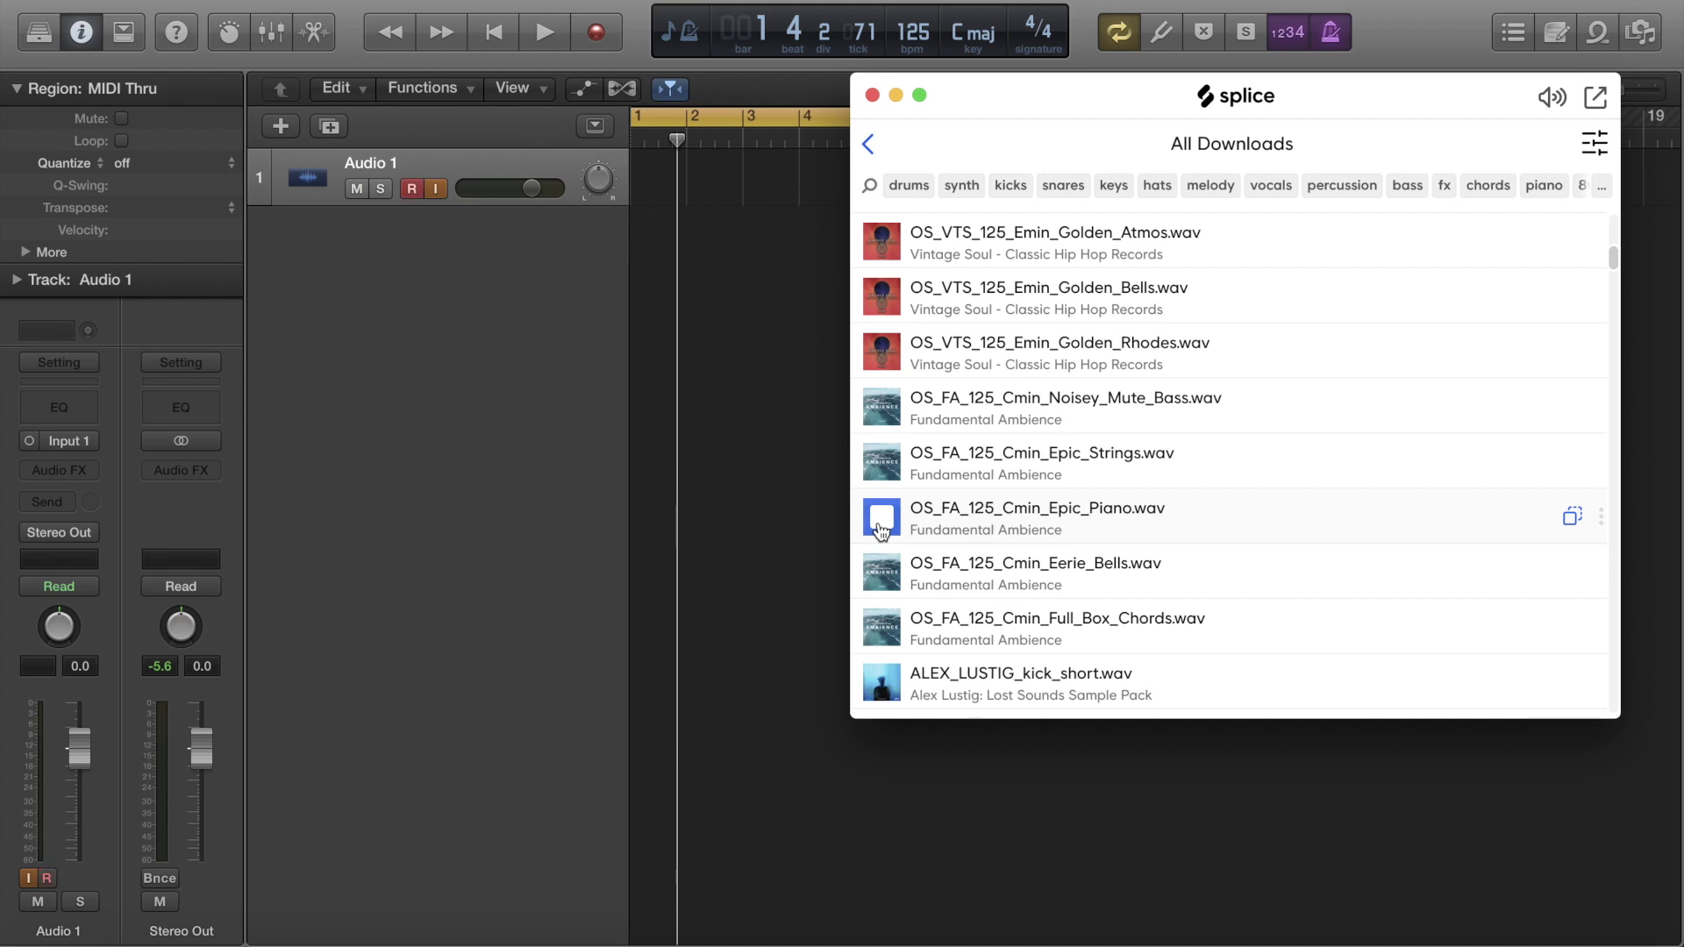
click(889, 580)
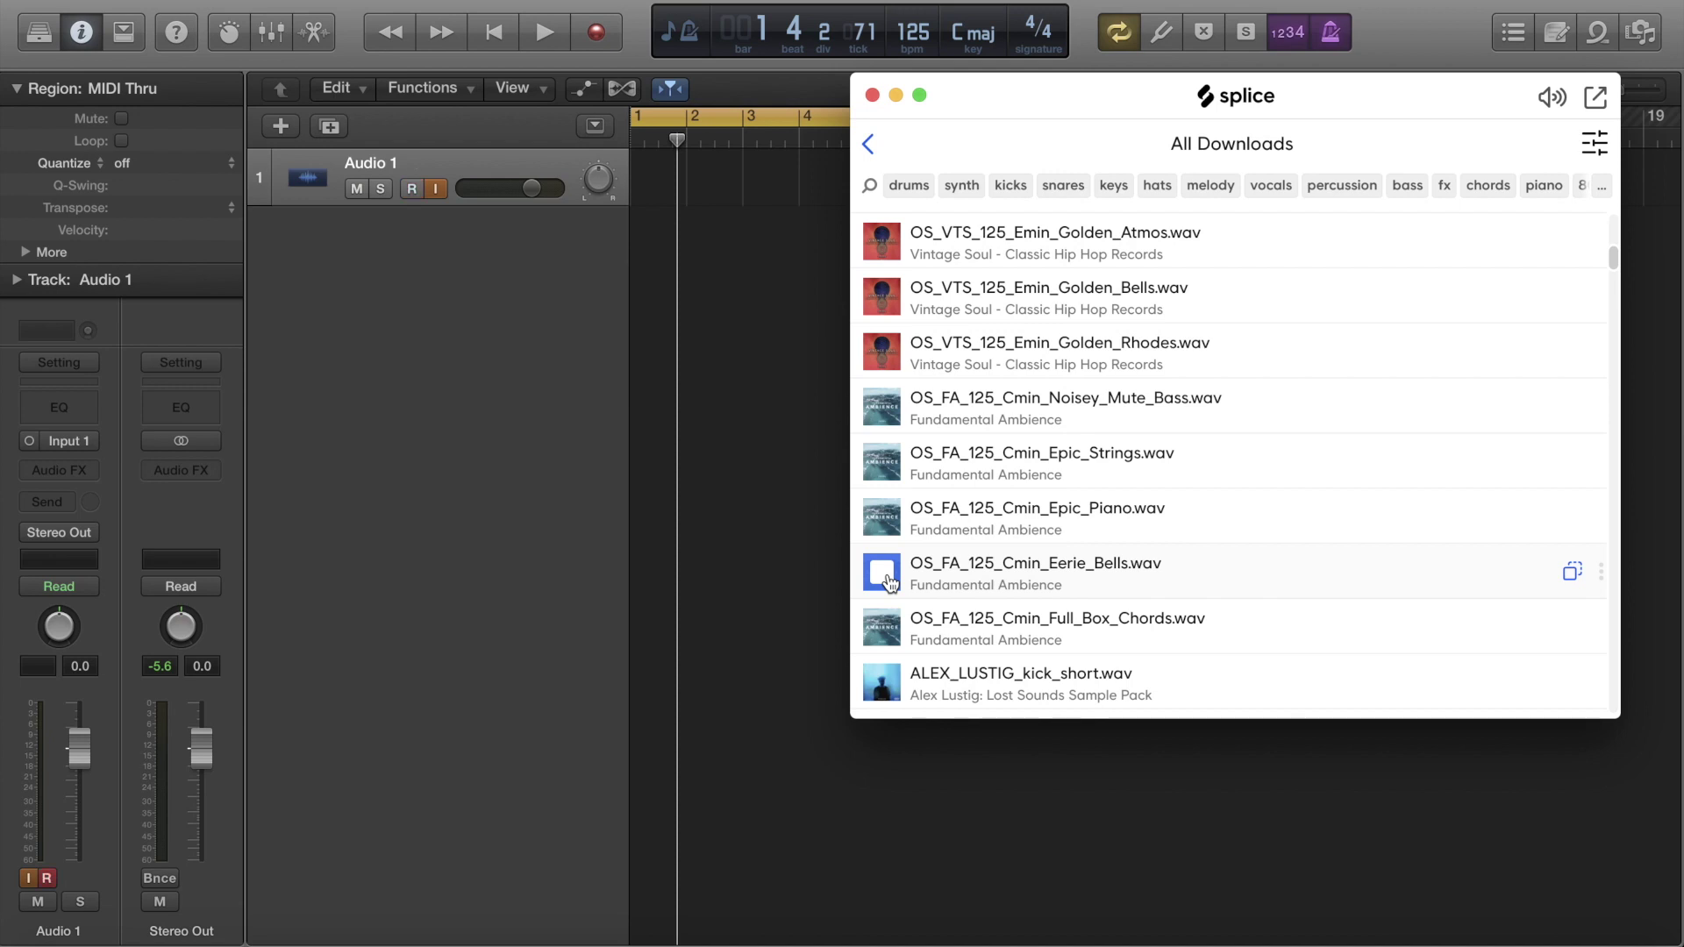
click(883, 633)
click(882, 524)
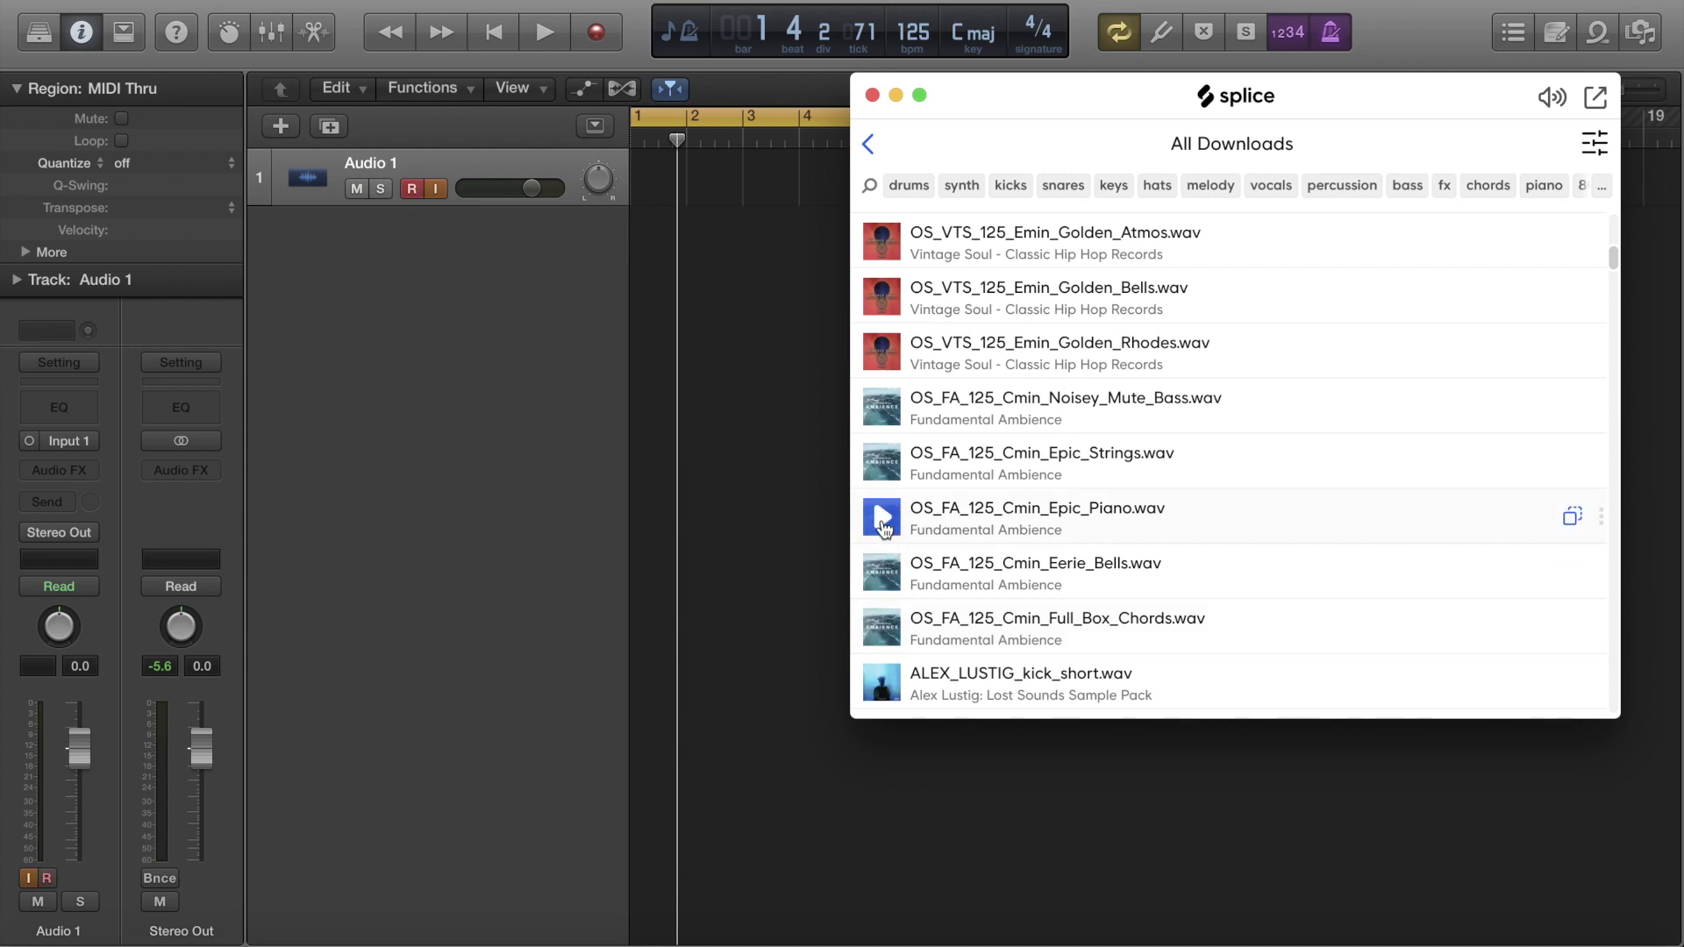
drag(1003, 513, 652, 349)
Step: Drop the Epic Piano sample as a new second track at bar 1 and zoom in
click(750, 361)
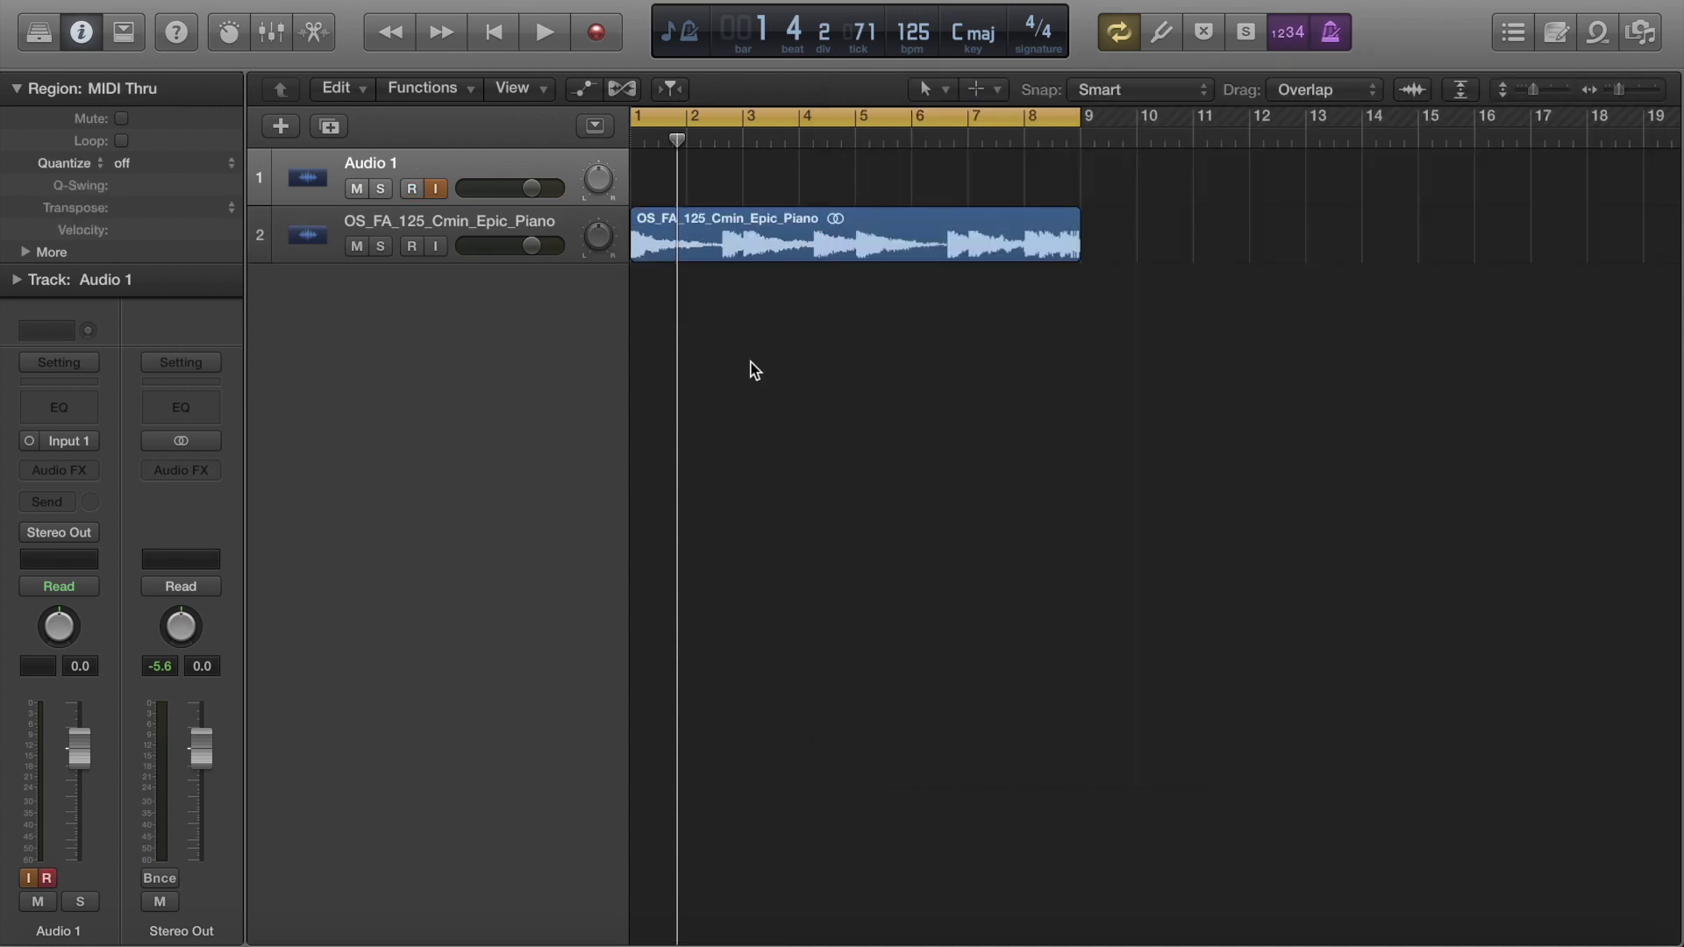
click(458, 220)
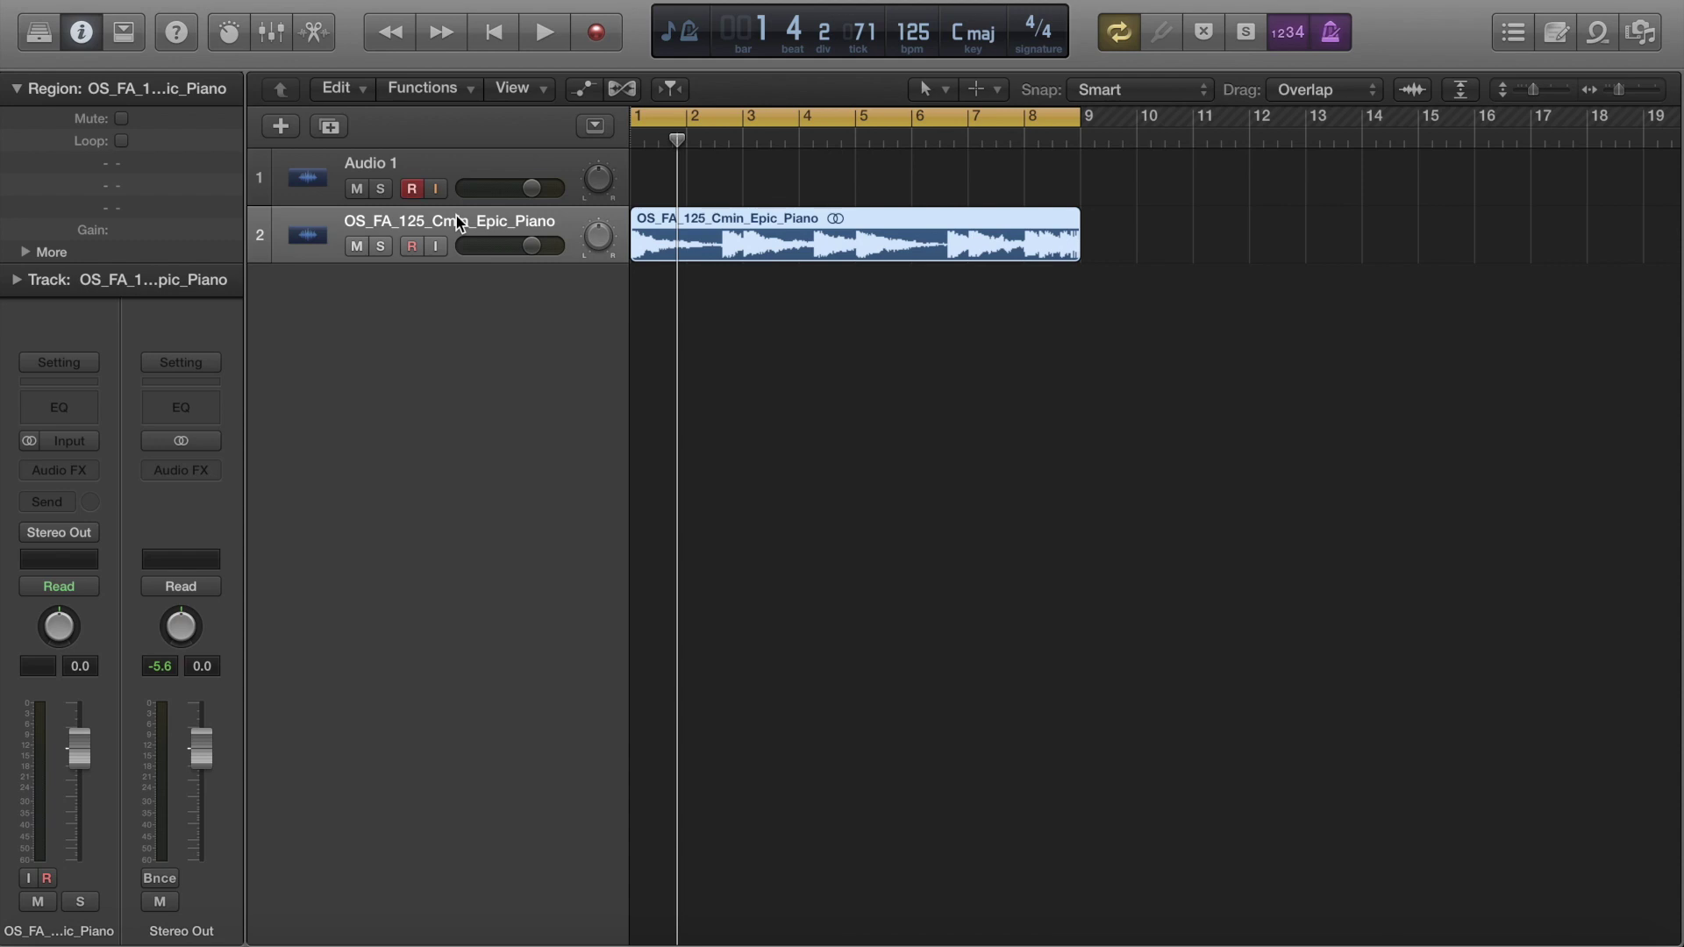
drag(1619, 91, 1540, 91)
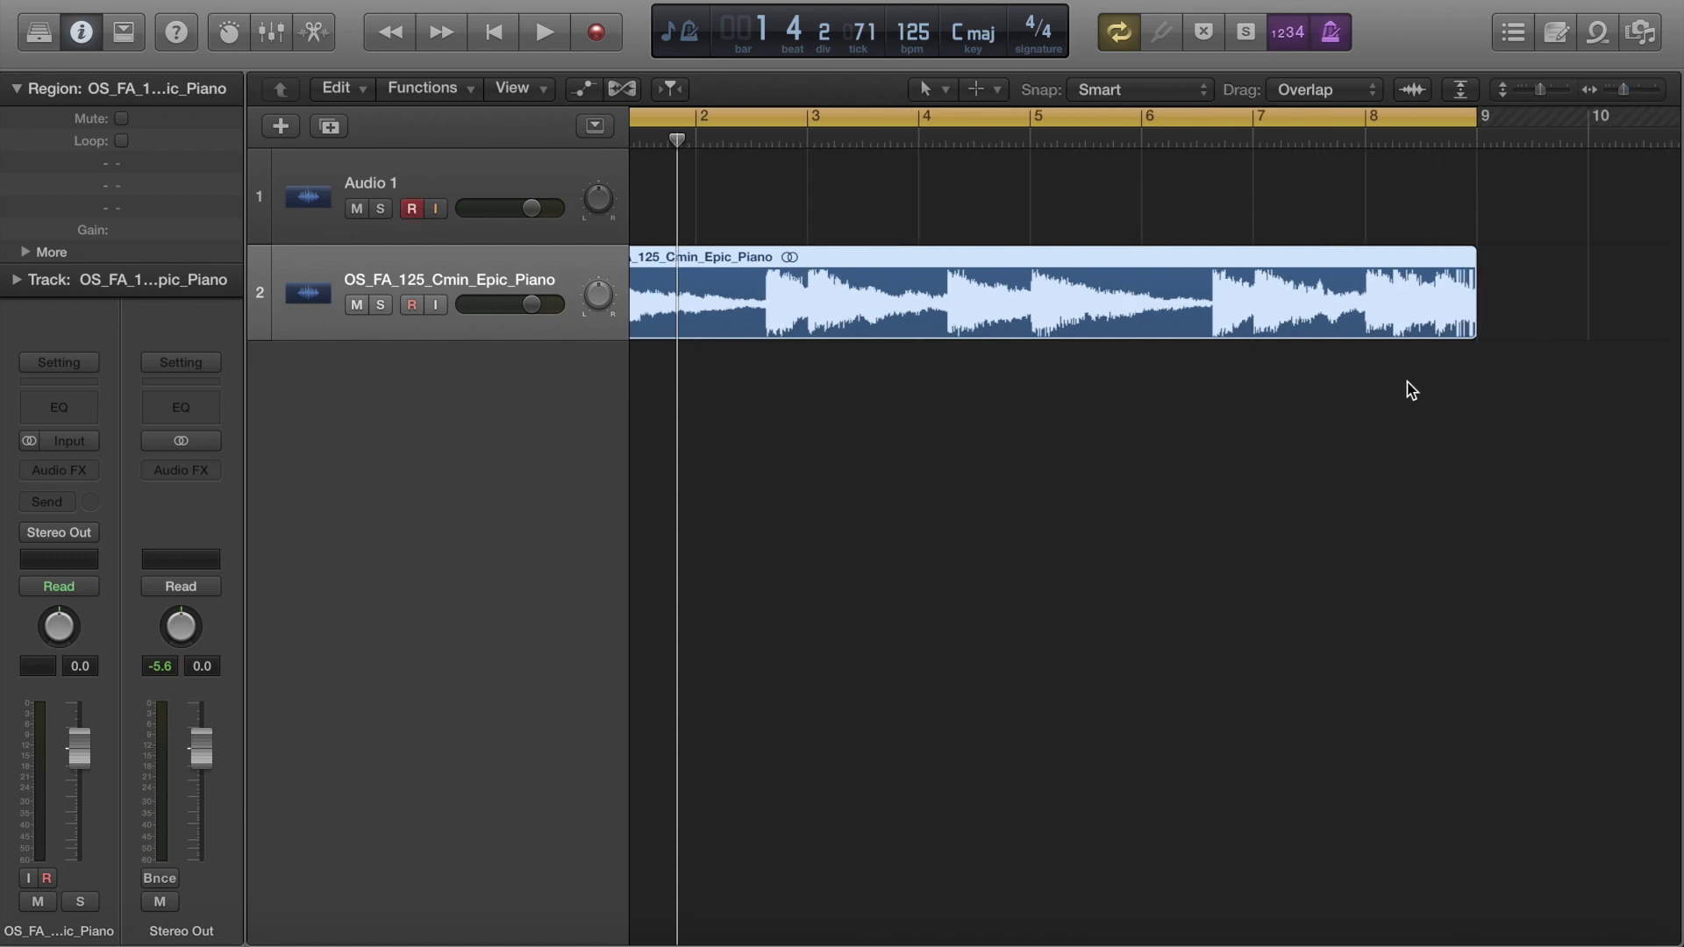
scroll(1410, 387, left, 3)
Step: Loop bars 1 to 9 and play the piano sample from bar 1
click(834, 613)
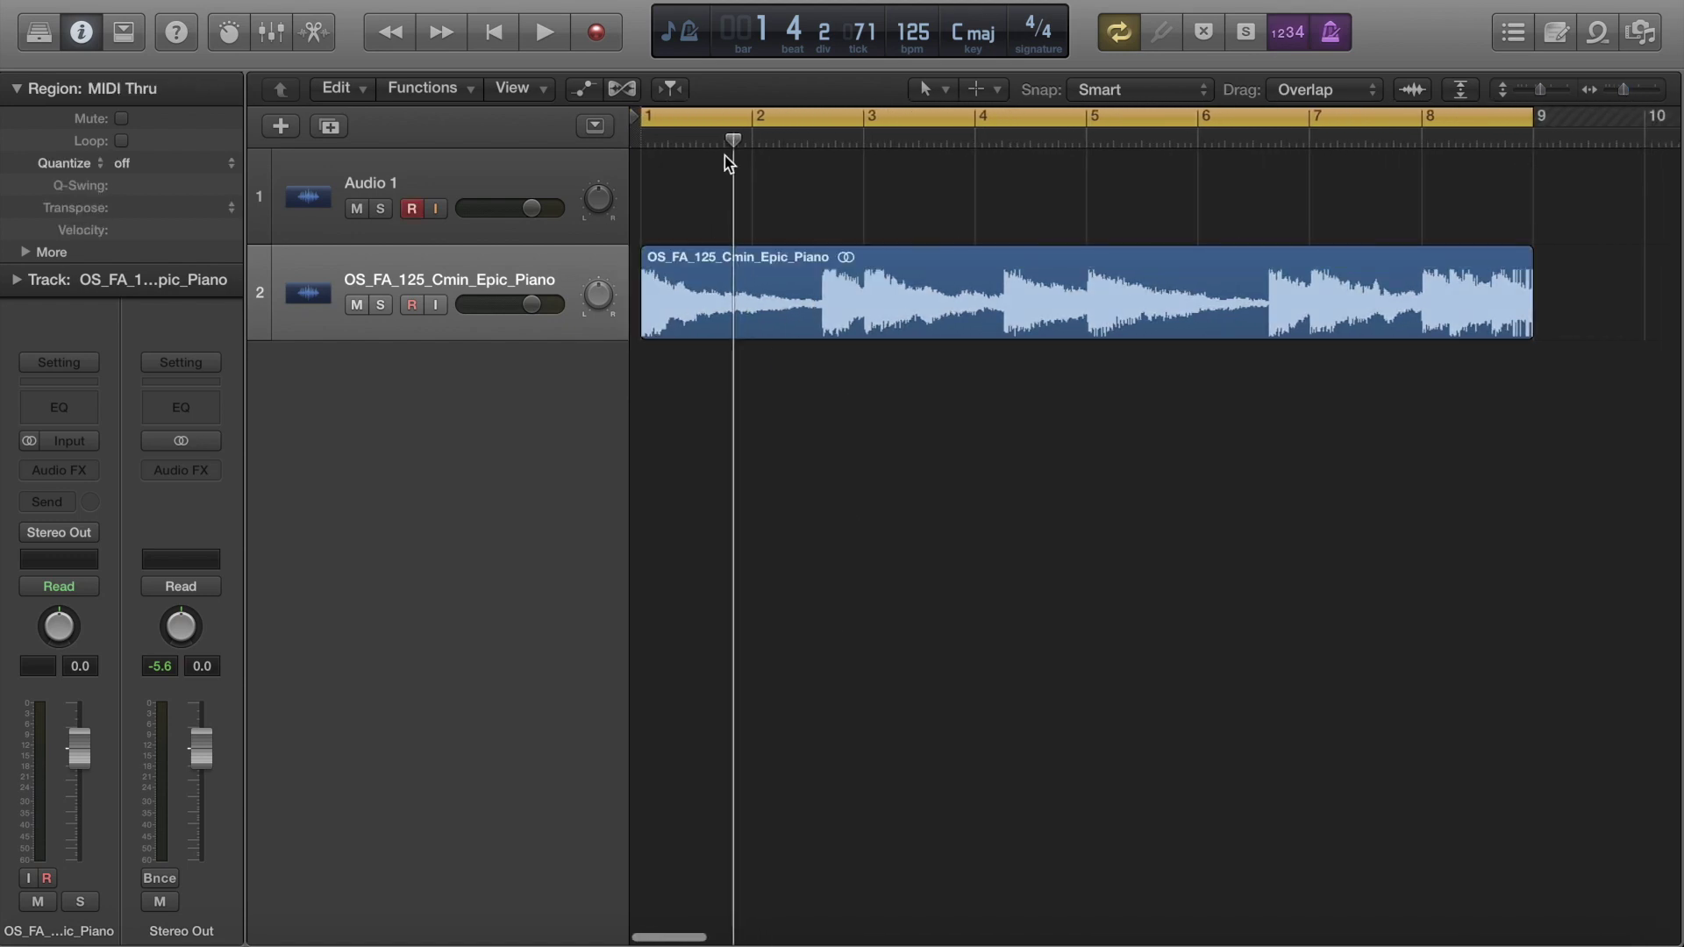
key(Return)
key(c)
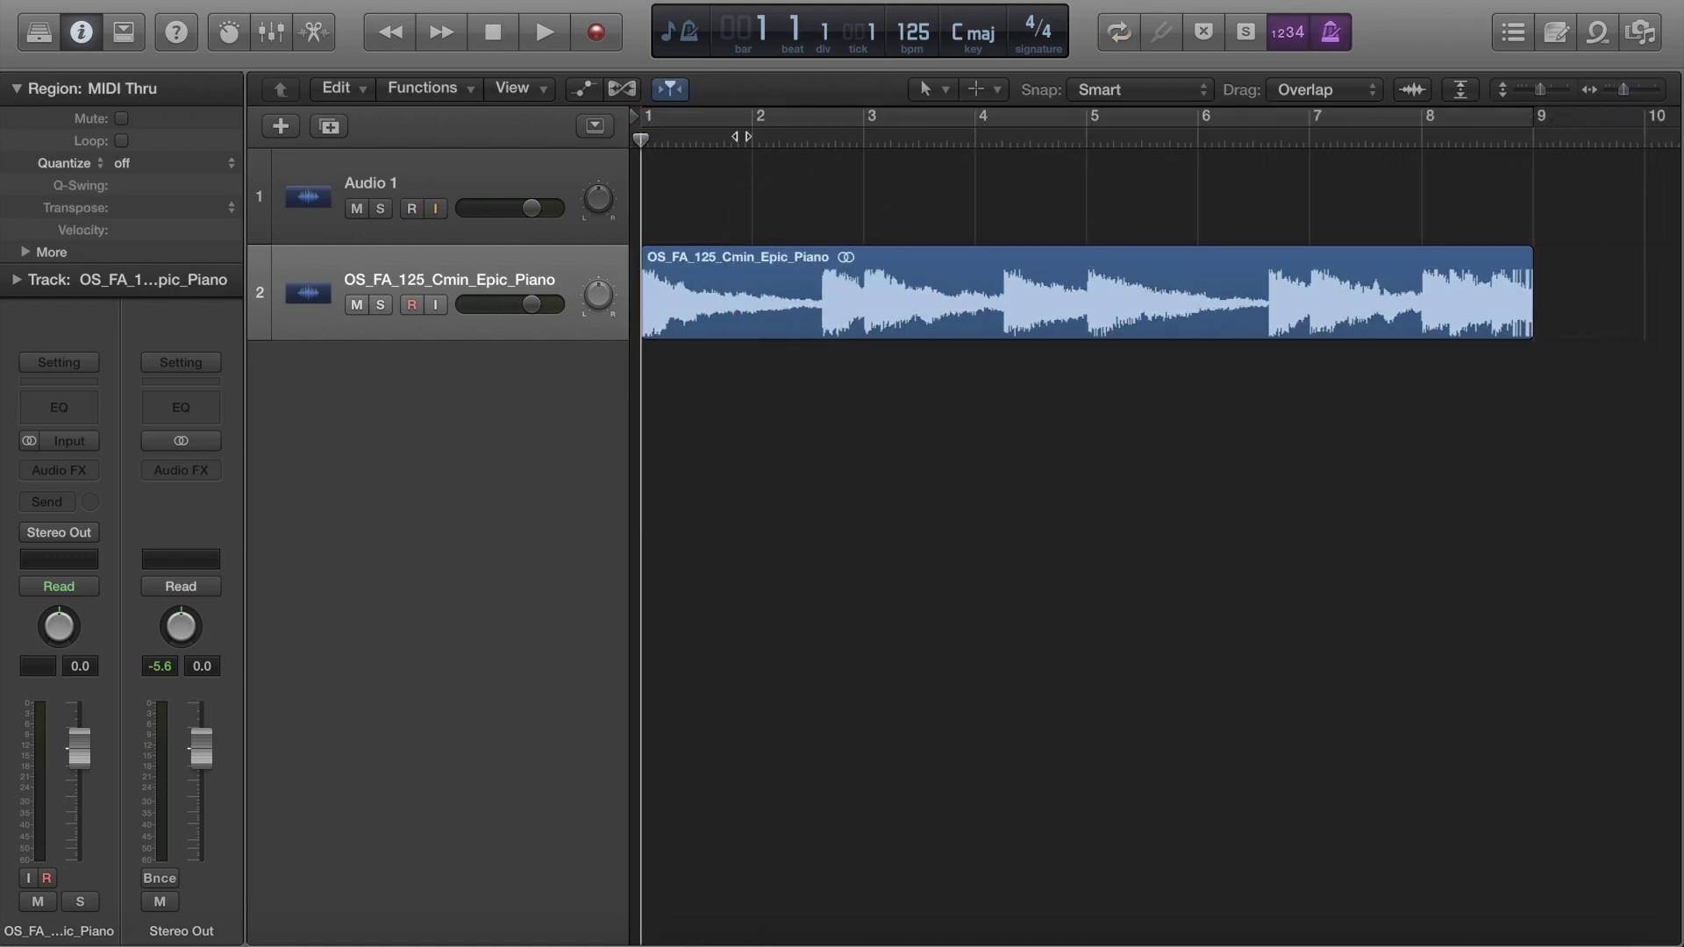
click(717, 118)
key(space)
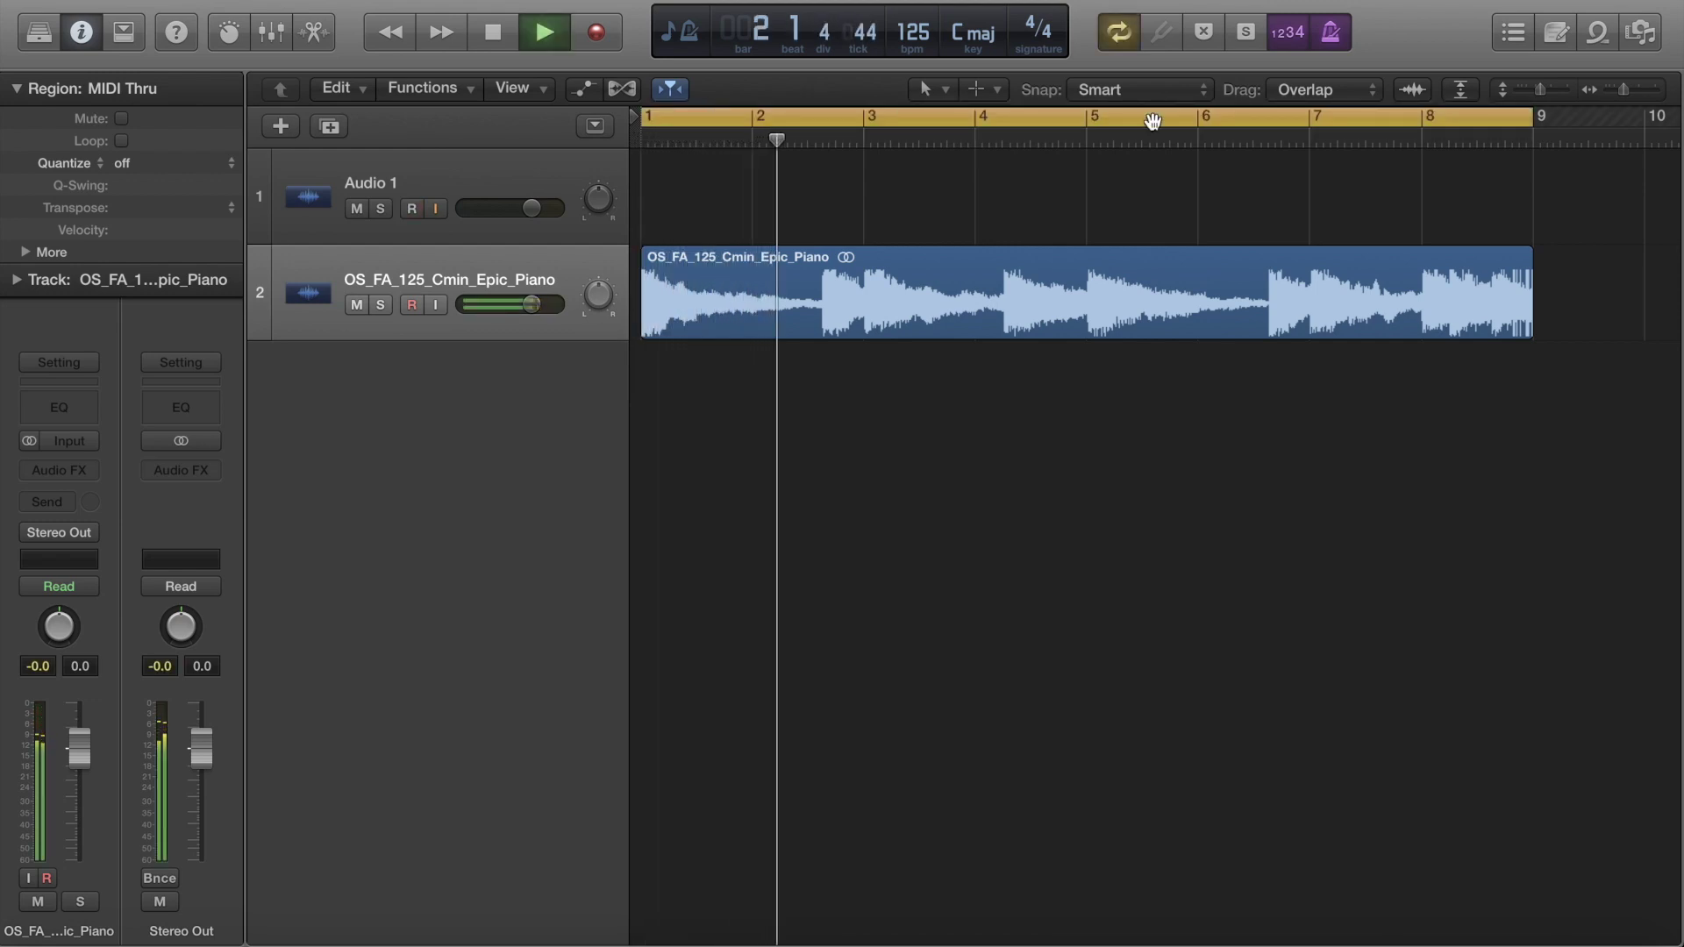
click(1467, 138)
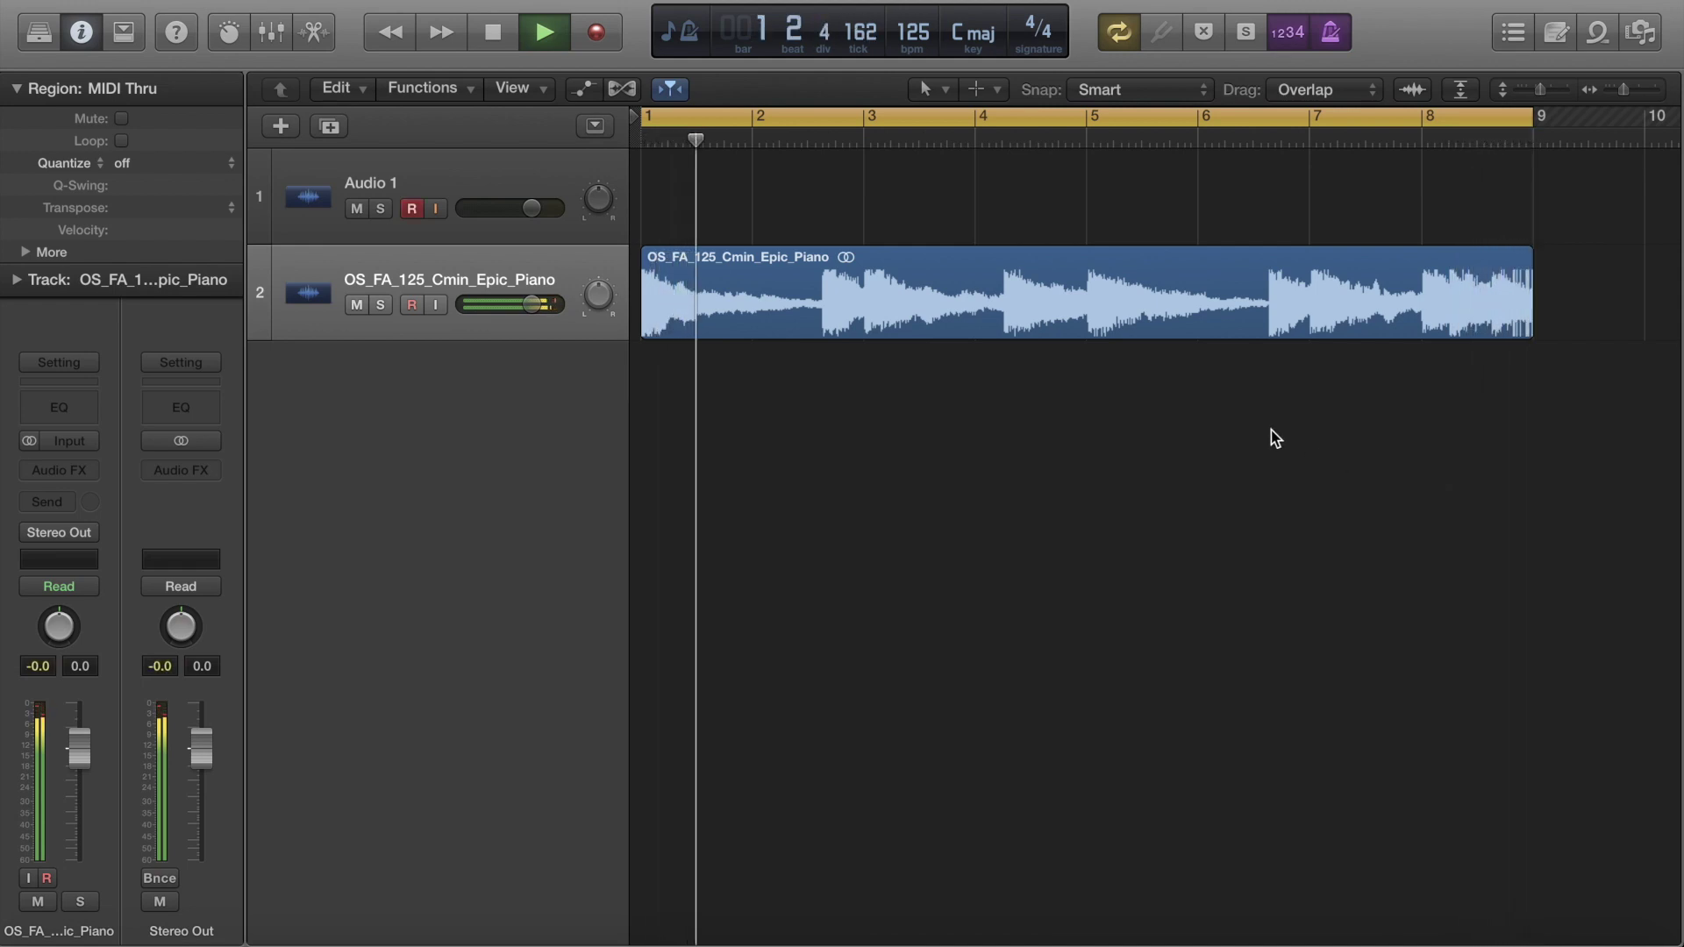
key(space)
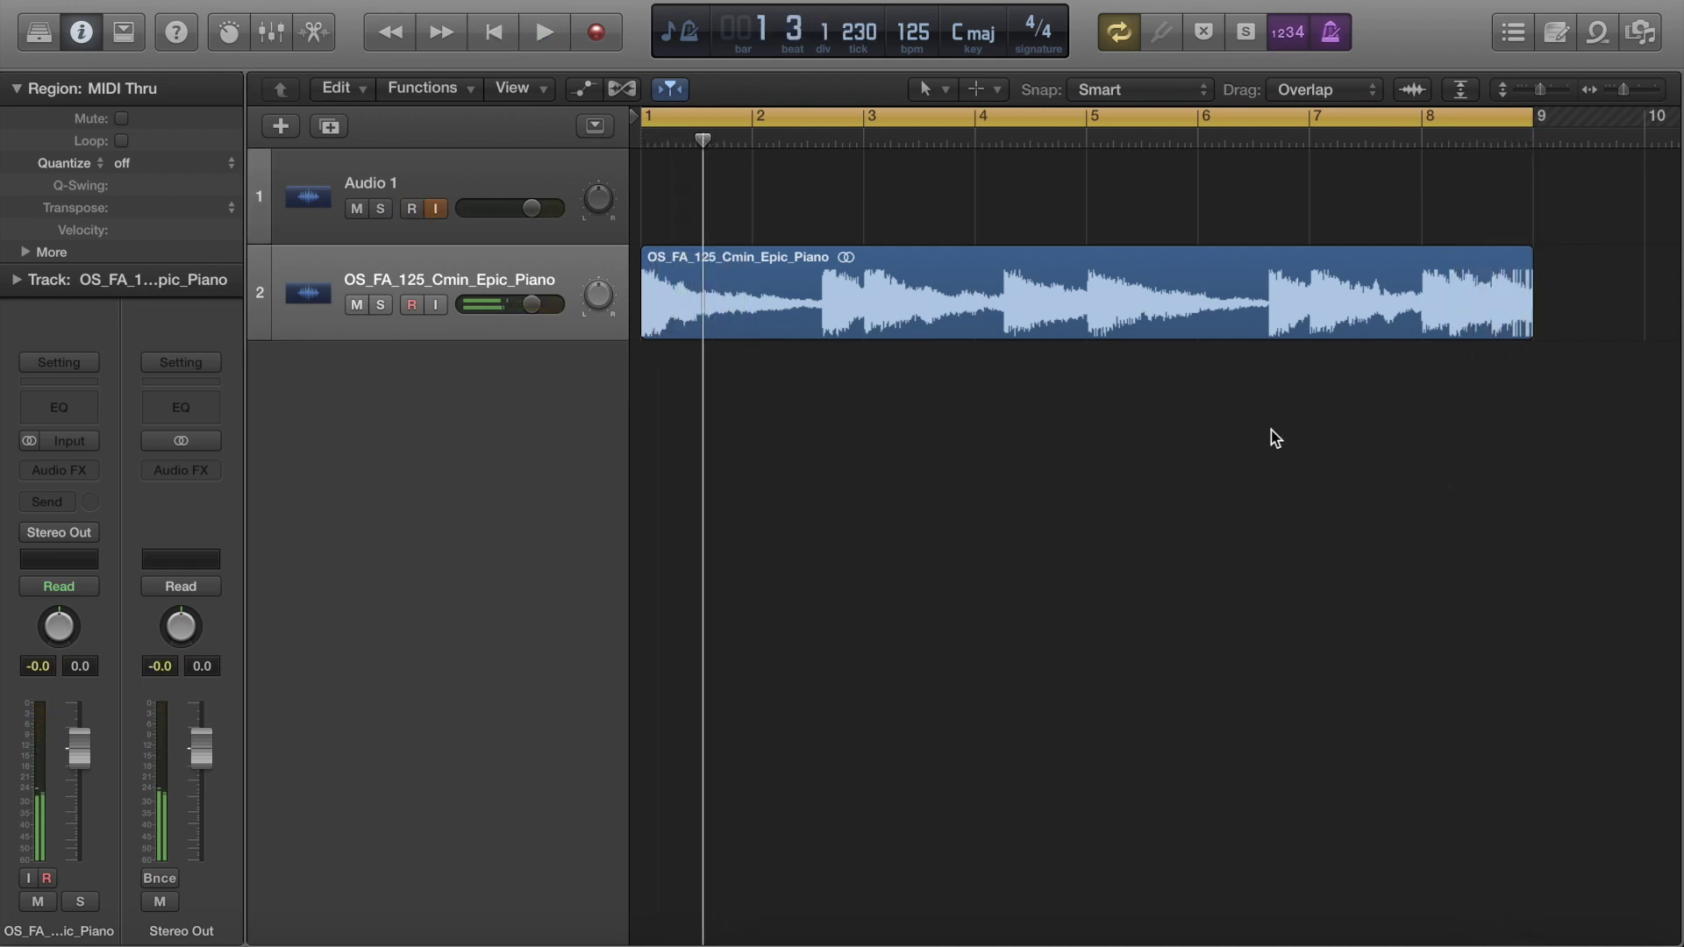
Step: Redraw the cycle range from bar 1 to bar 9 and select the piano region
key(c)
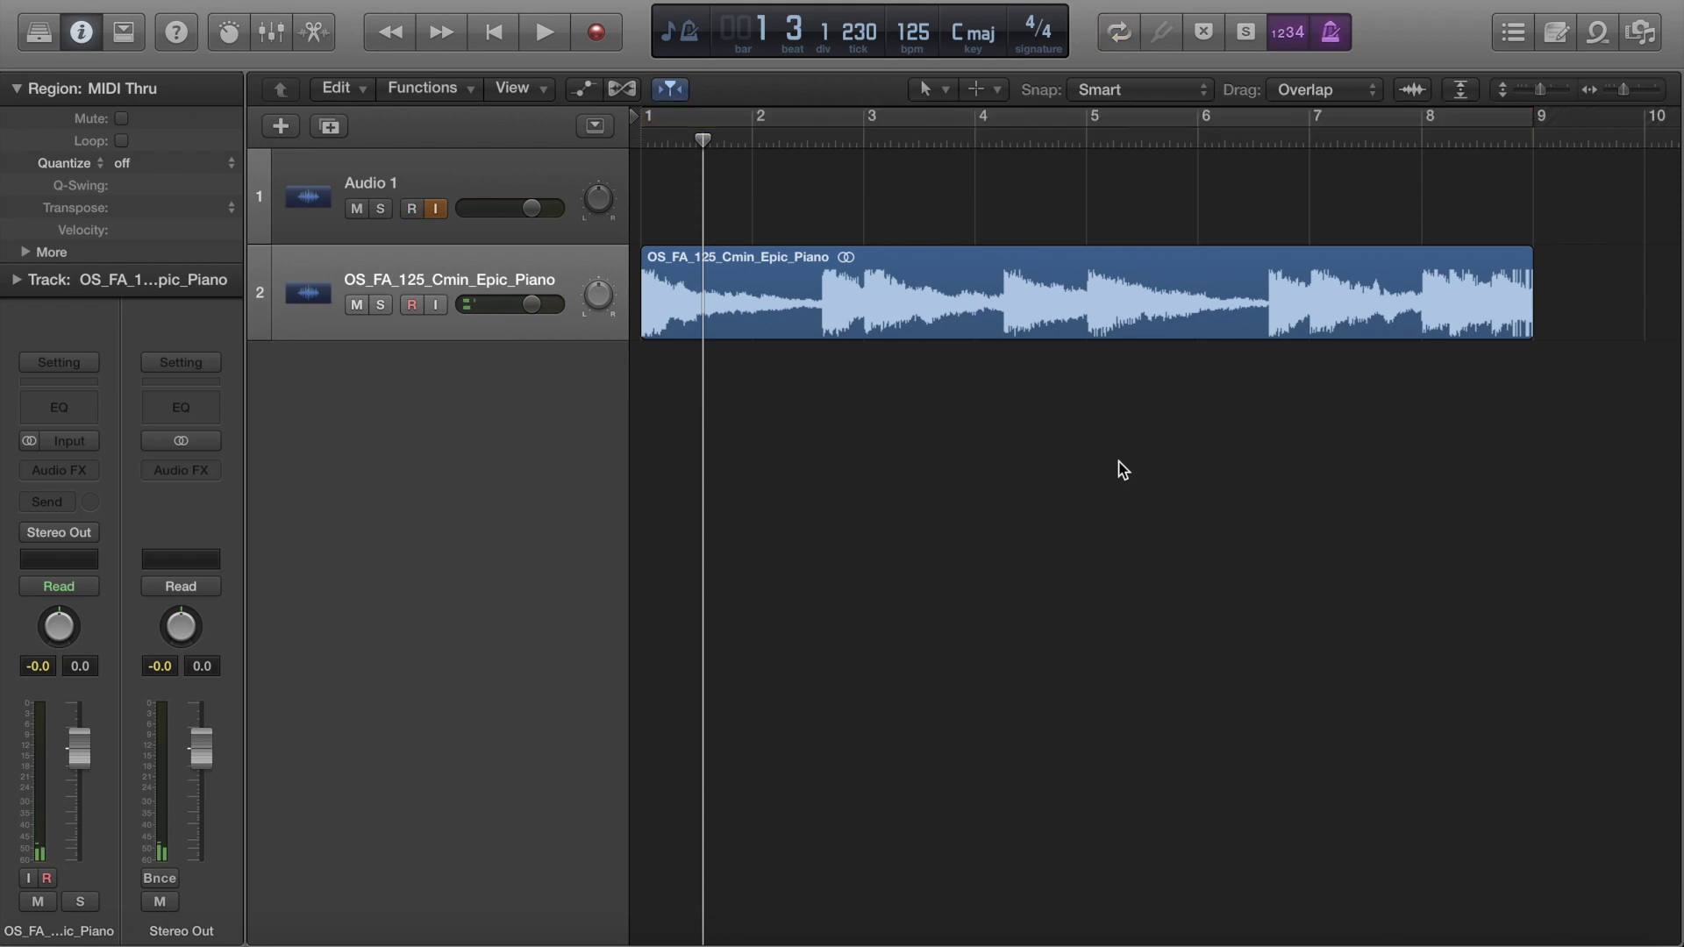
drag(641, 116, 1545, 139)
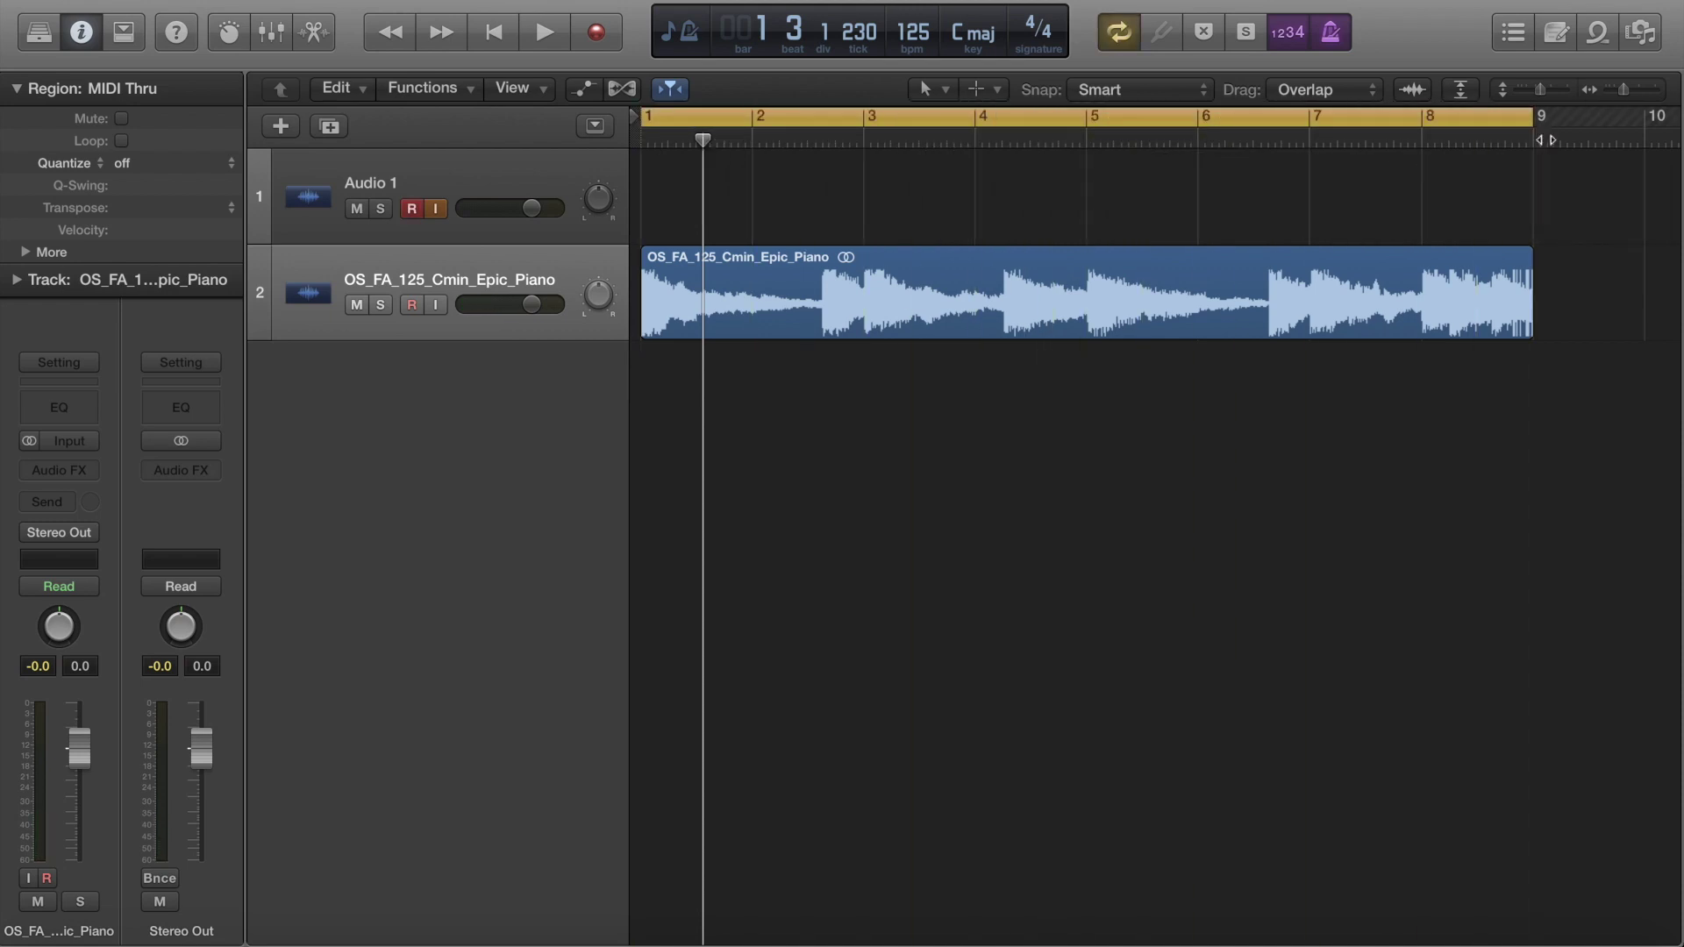
click(522, 265)
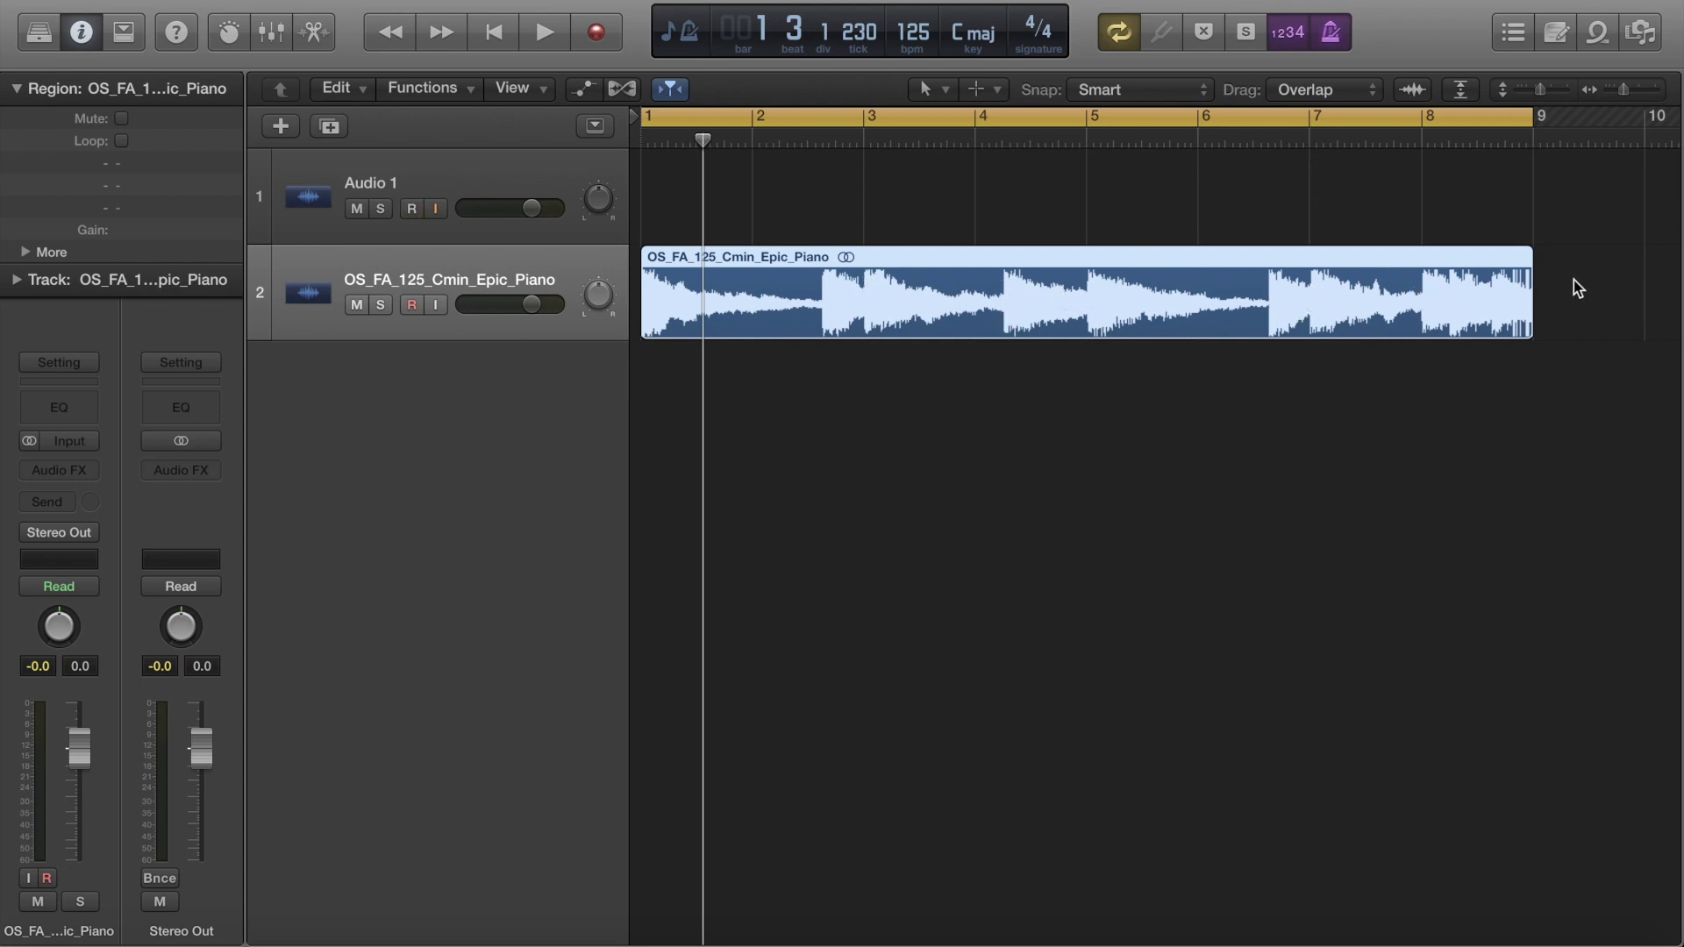
Step: Split the piano region at the playhead near bar 2 beat 3
drag(702, 139, 822, 138)
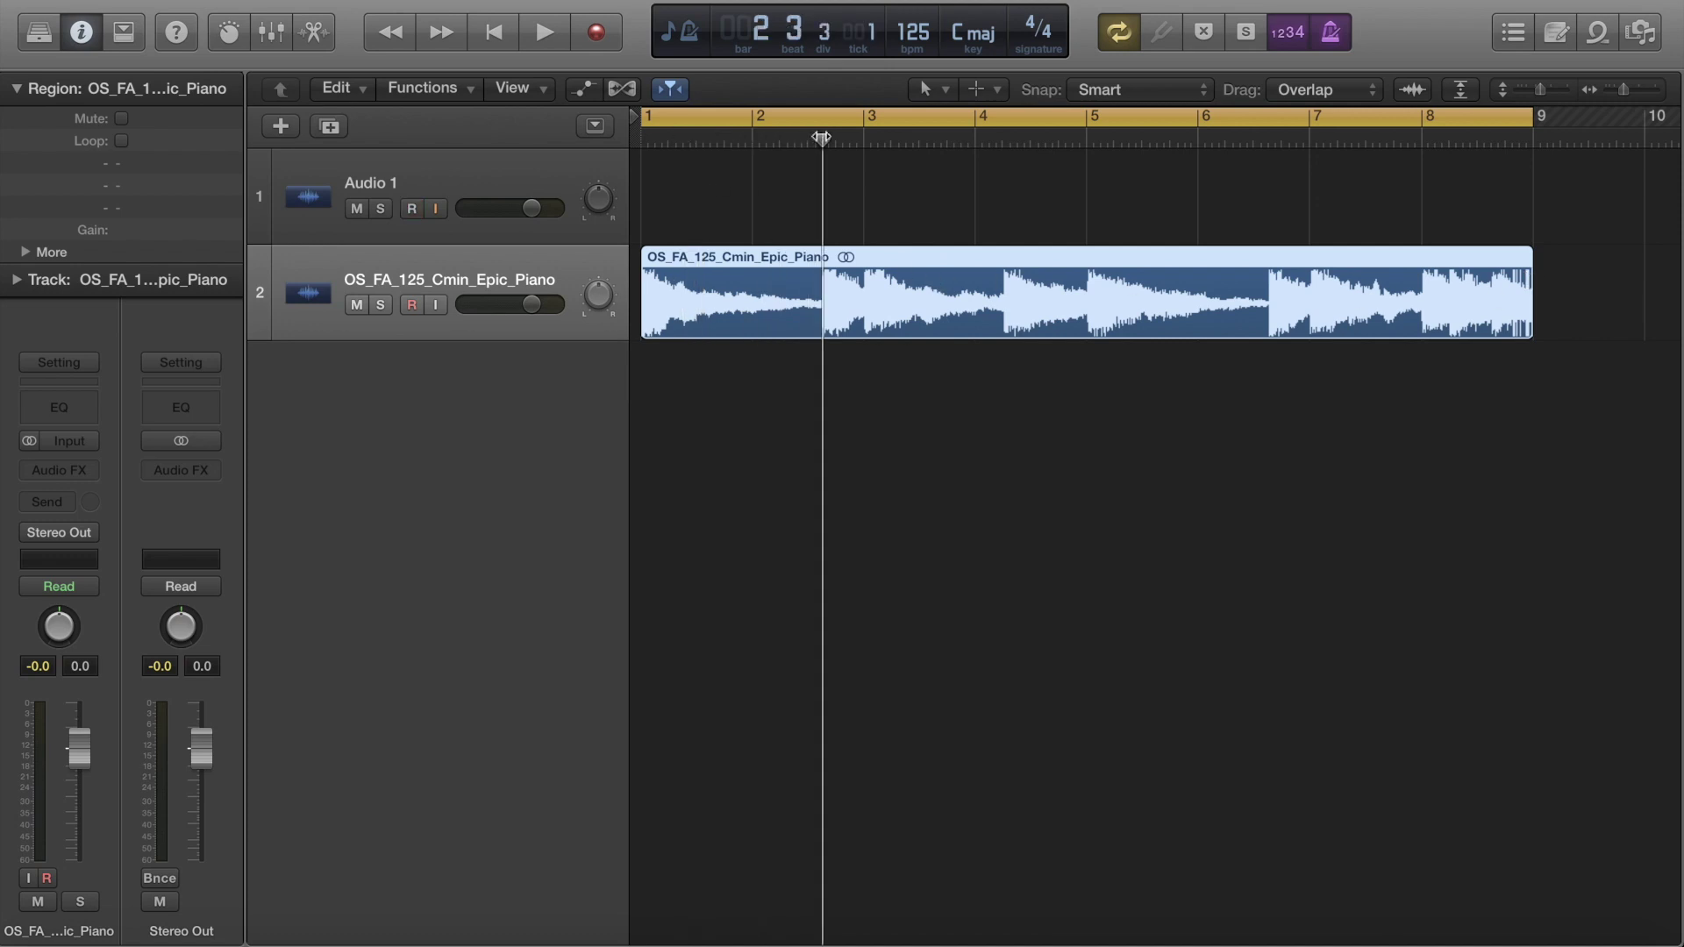
drag(1623, 89, 1639, 98)
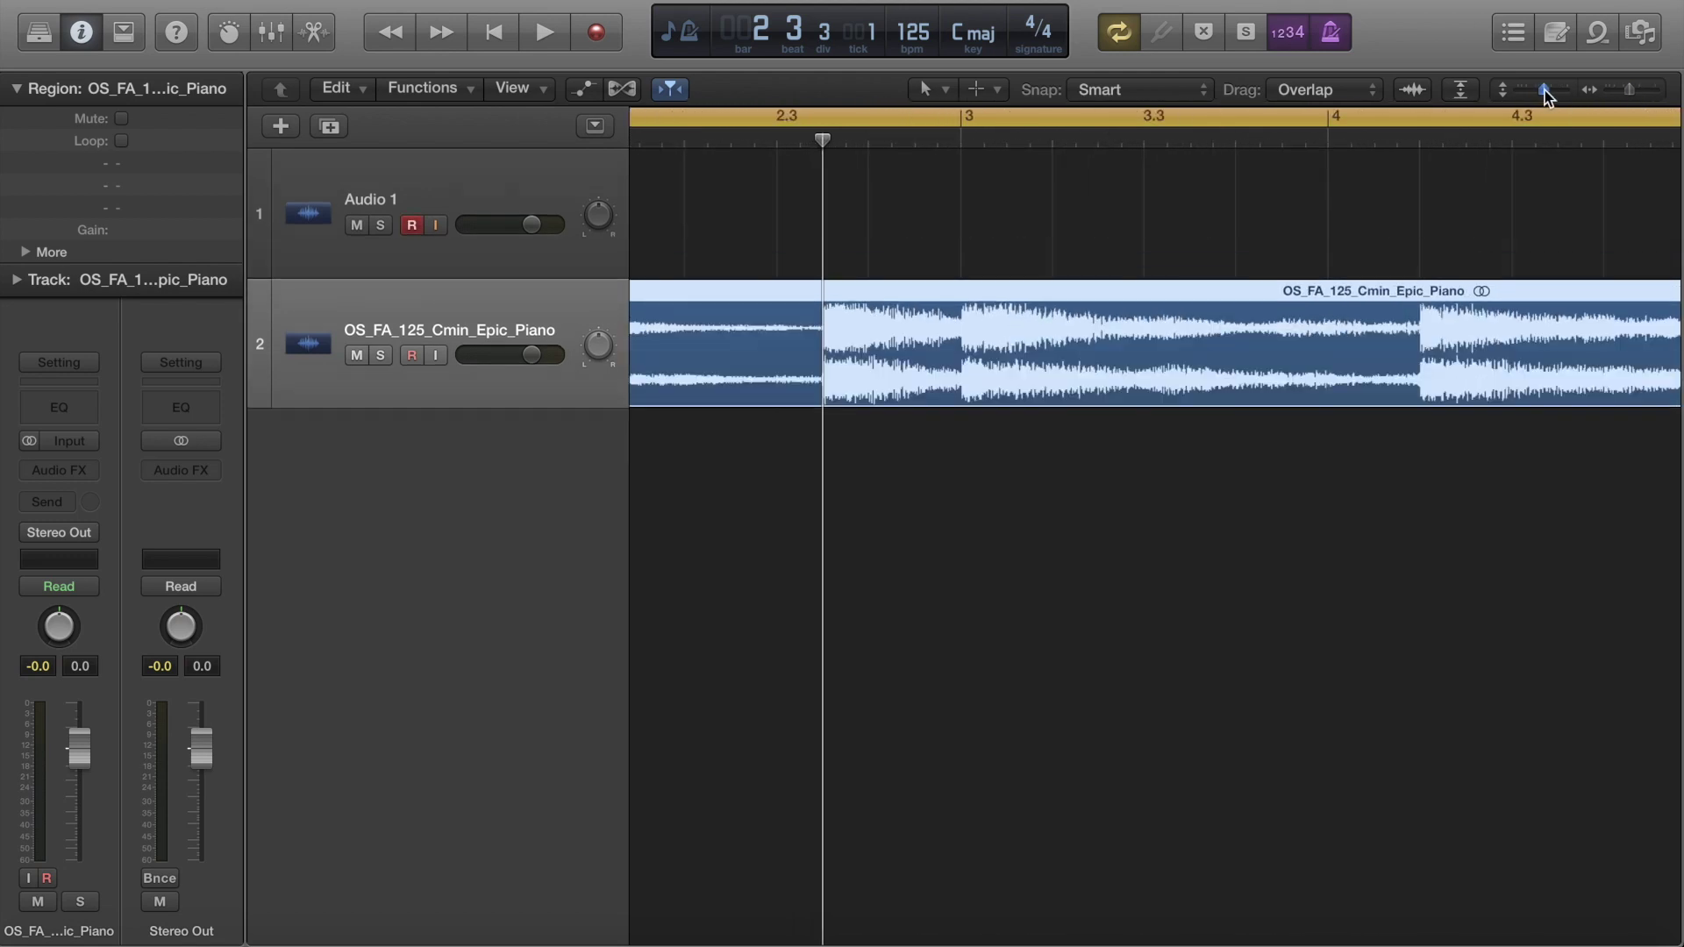
drag(1544, 91, 1545, 91)
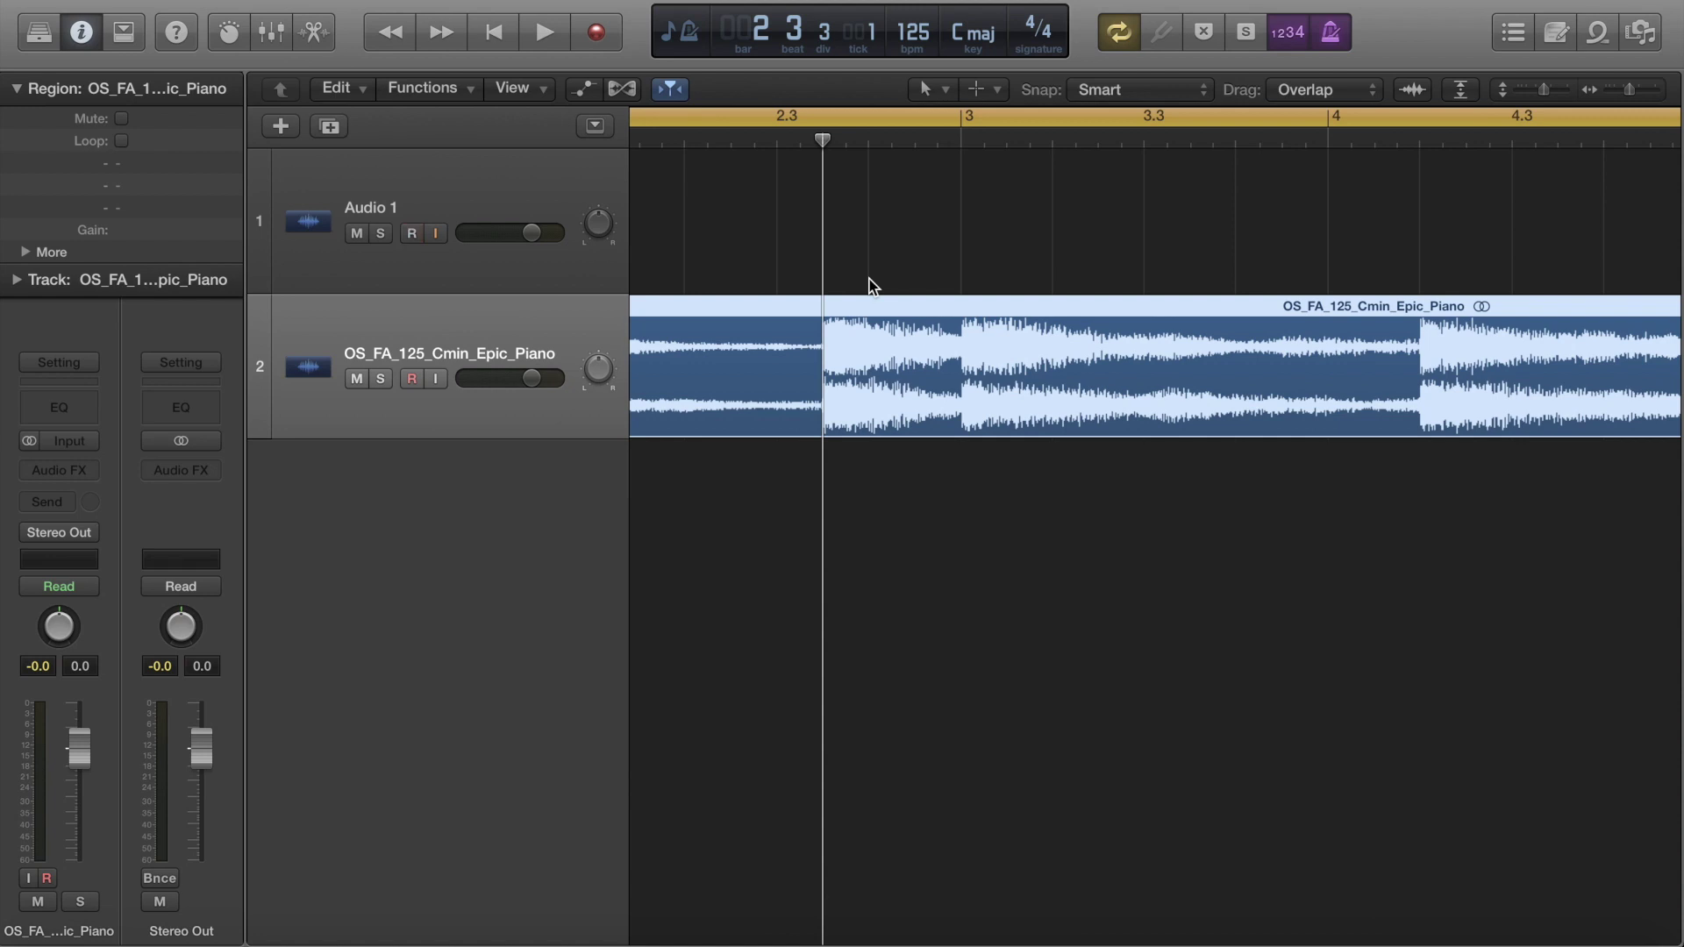
key(super+t)
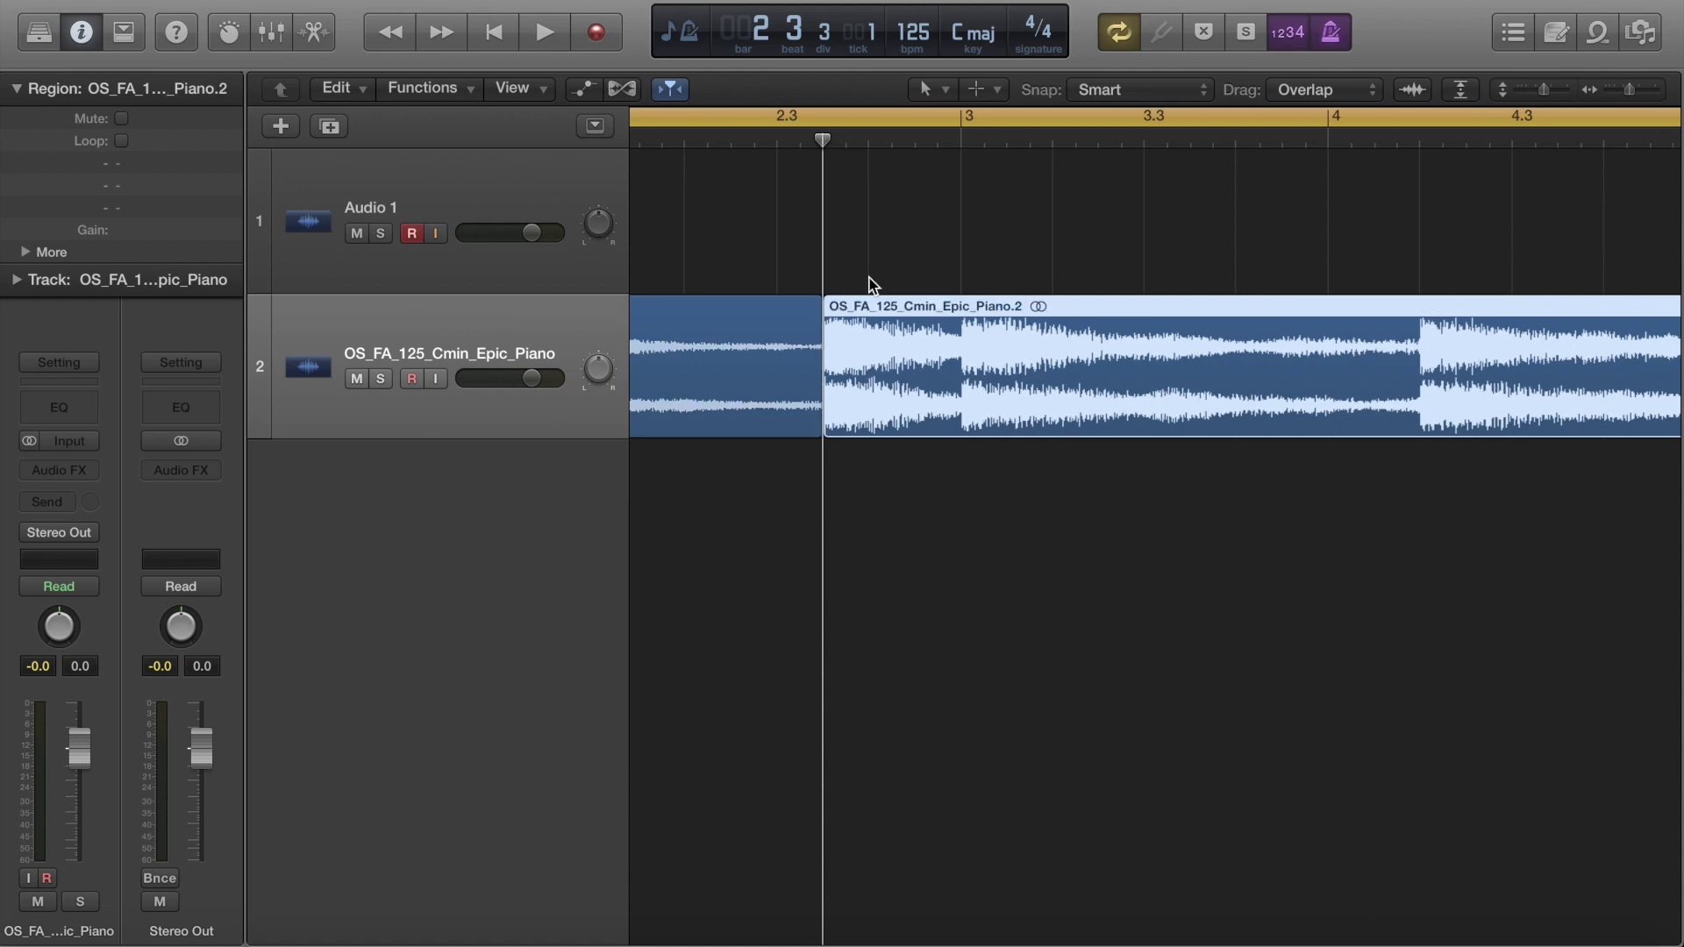
Step: Check the split by selecting the Piano.1 and Piano.2 pieces in turn
click(775, 349)
click(955, 356)
click(748, 355)
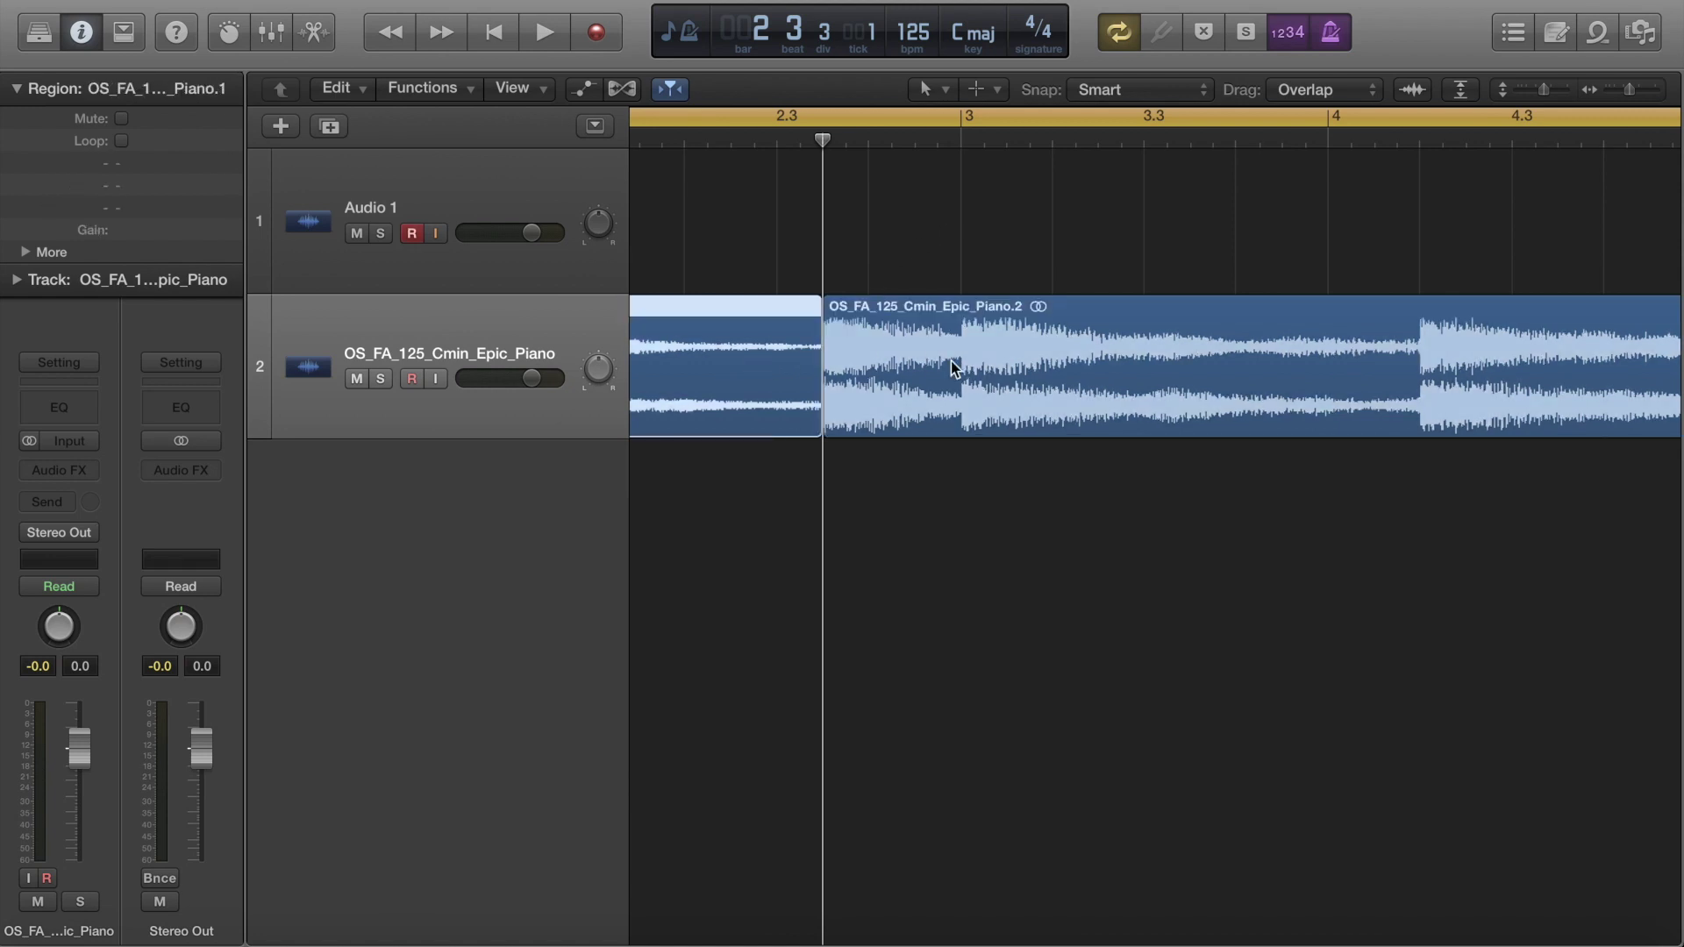
click(951, 360)
click(776, 366)
click(934, 367)
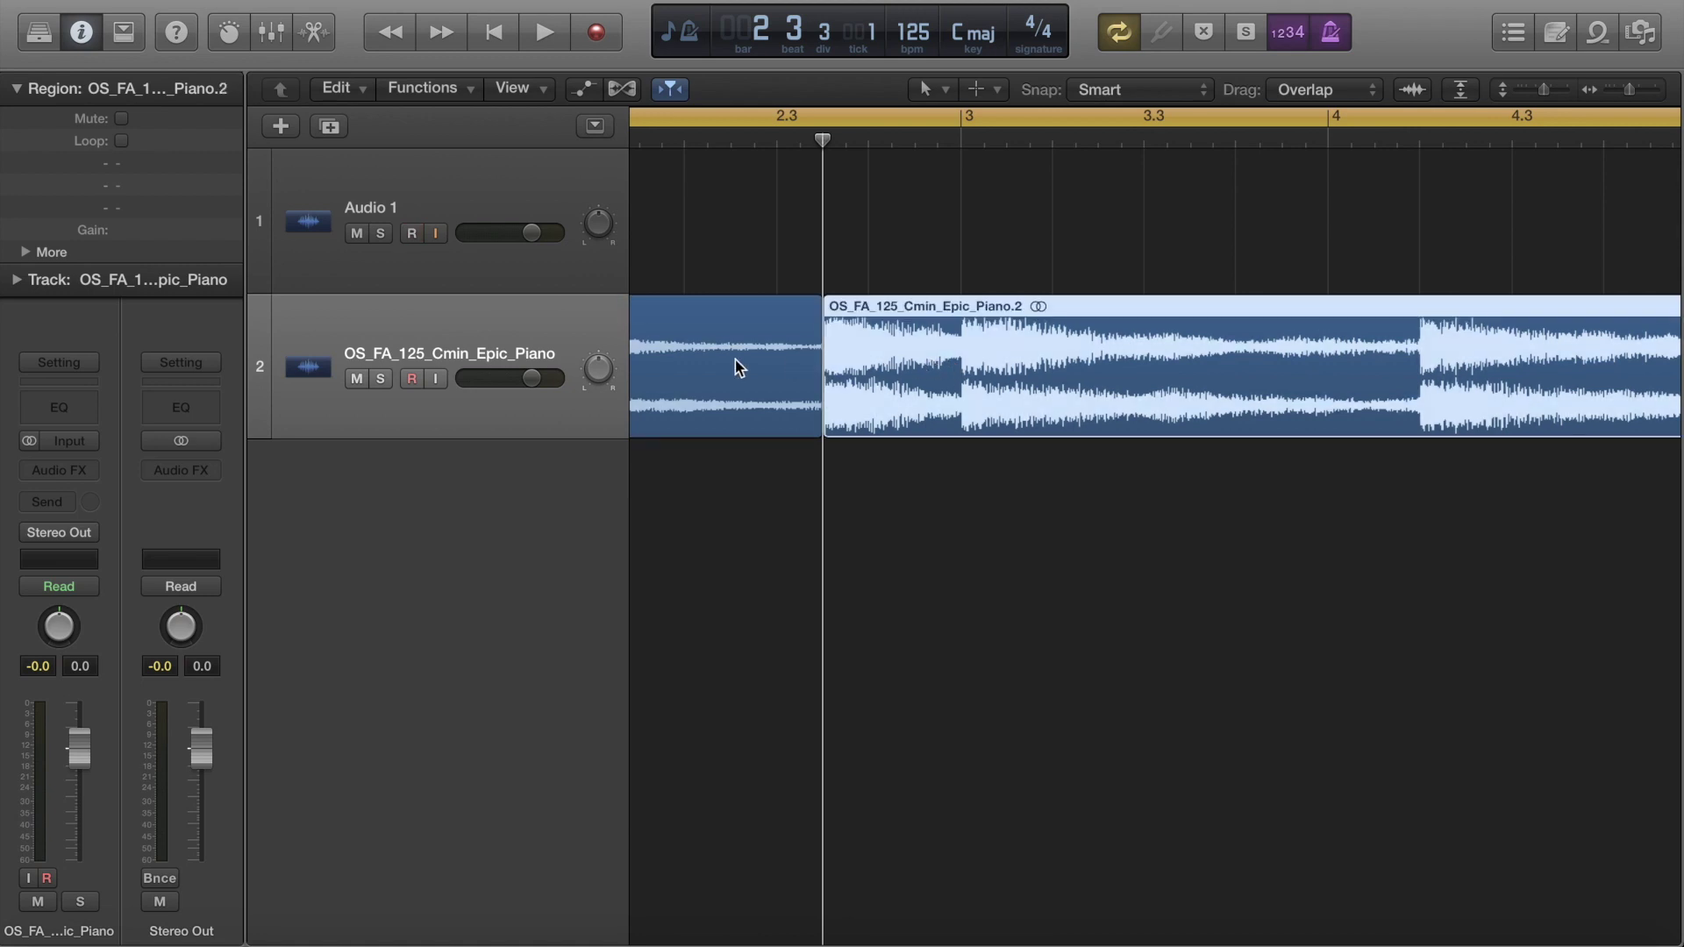
click(735, 361)
click(918, 373)
click(751, 377)
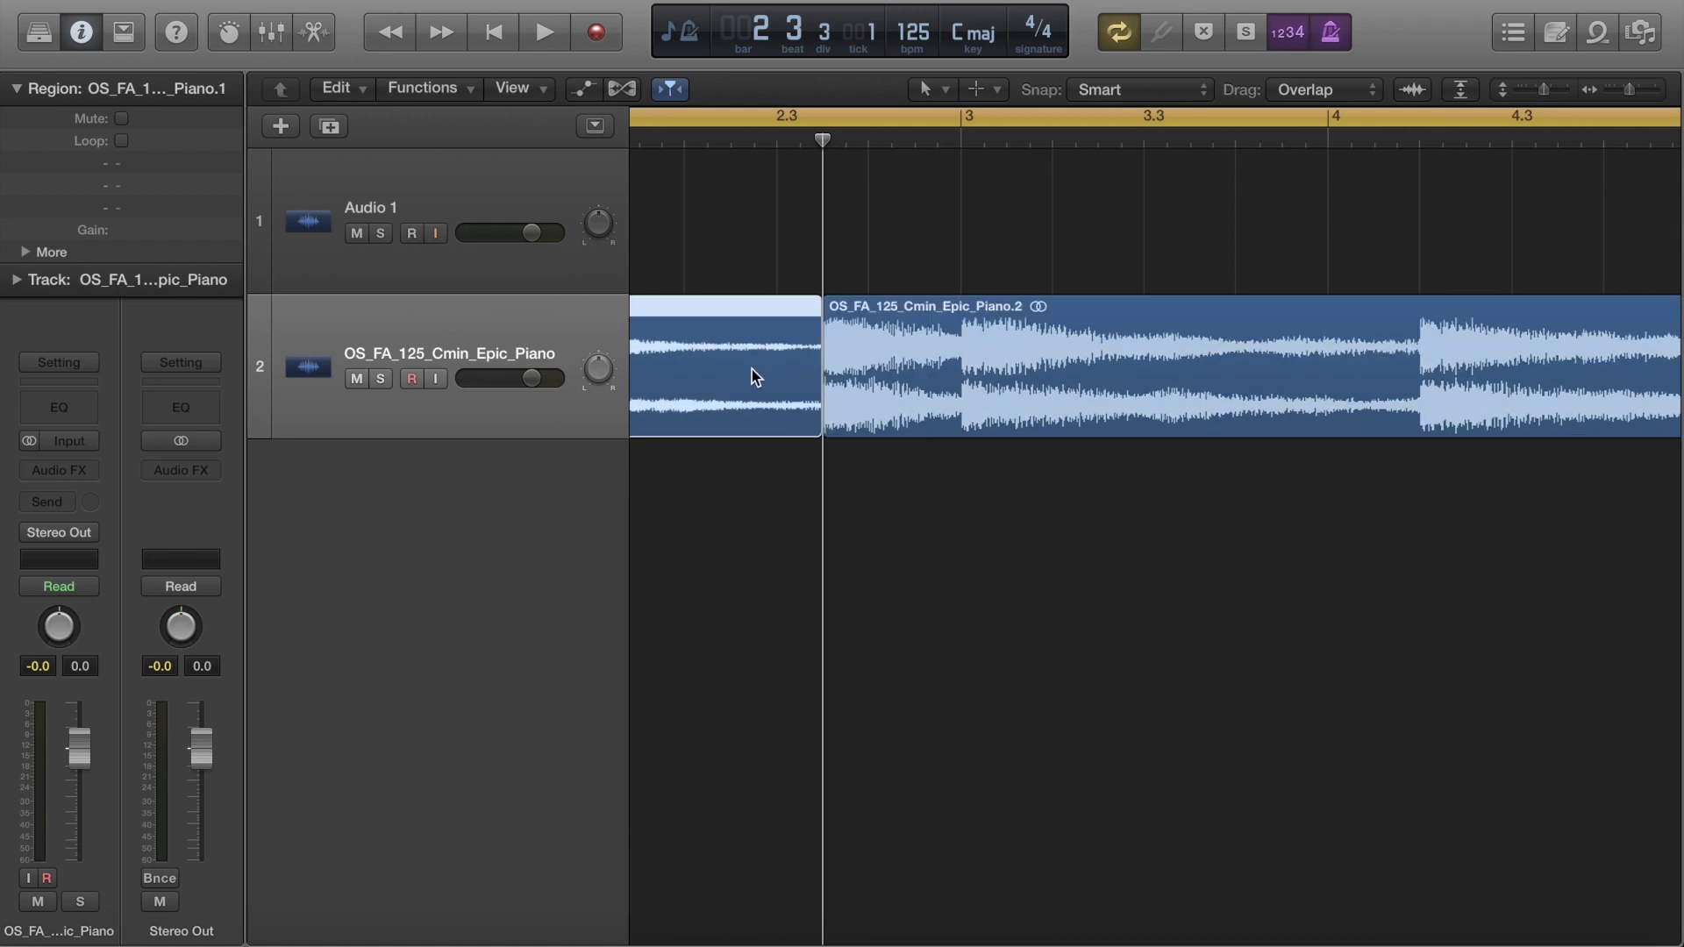
click(996, 89)
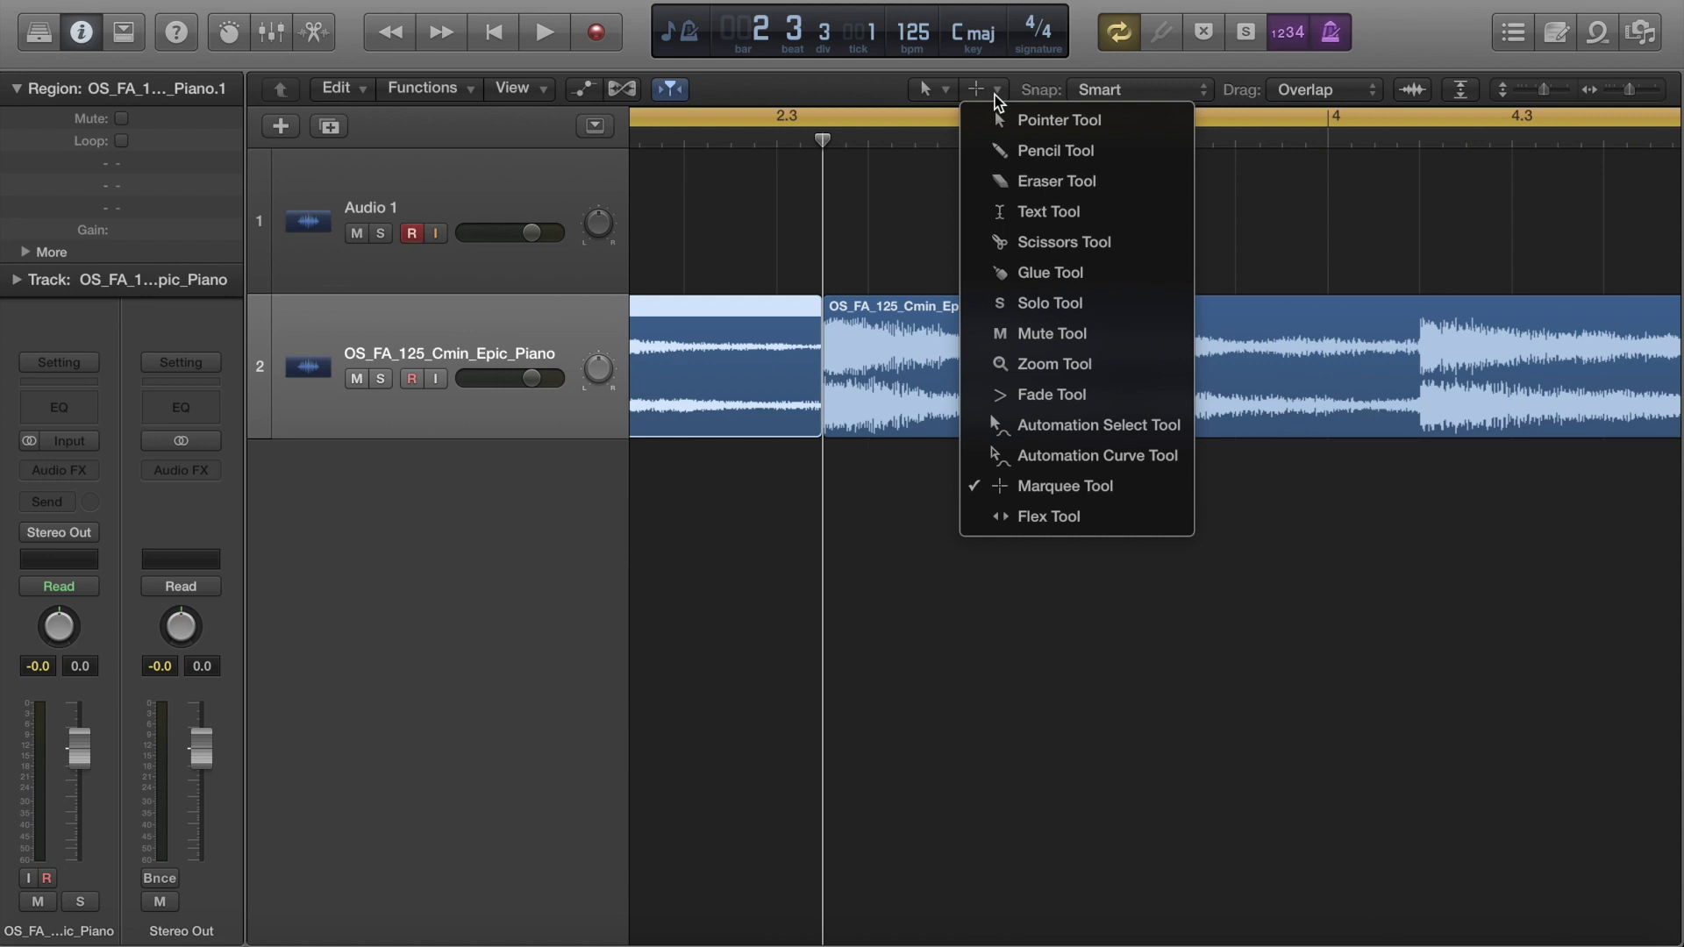
Step: Set the alternate tool to cut regions, try a split at the next chord, and undo it
click(1063, 243)
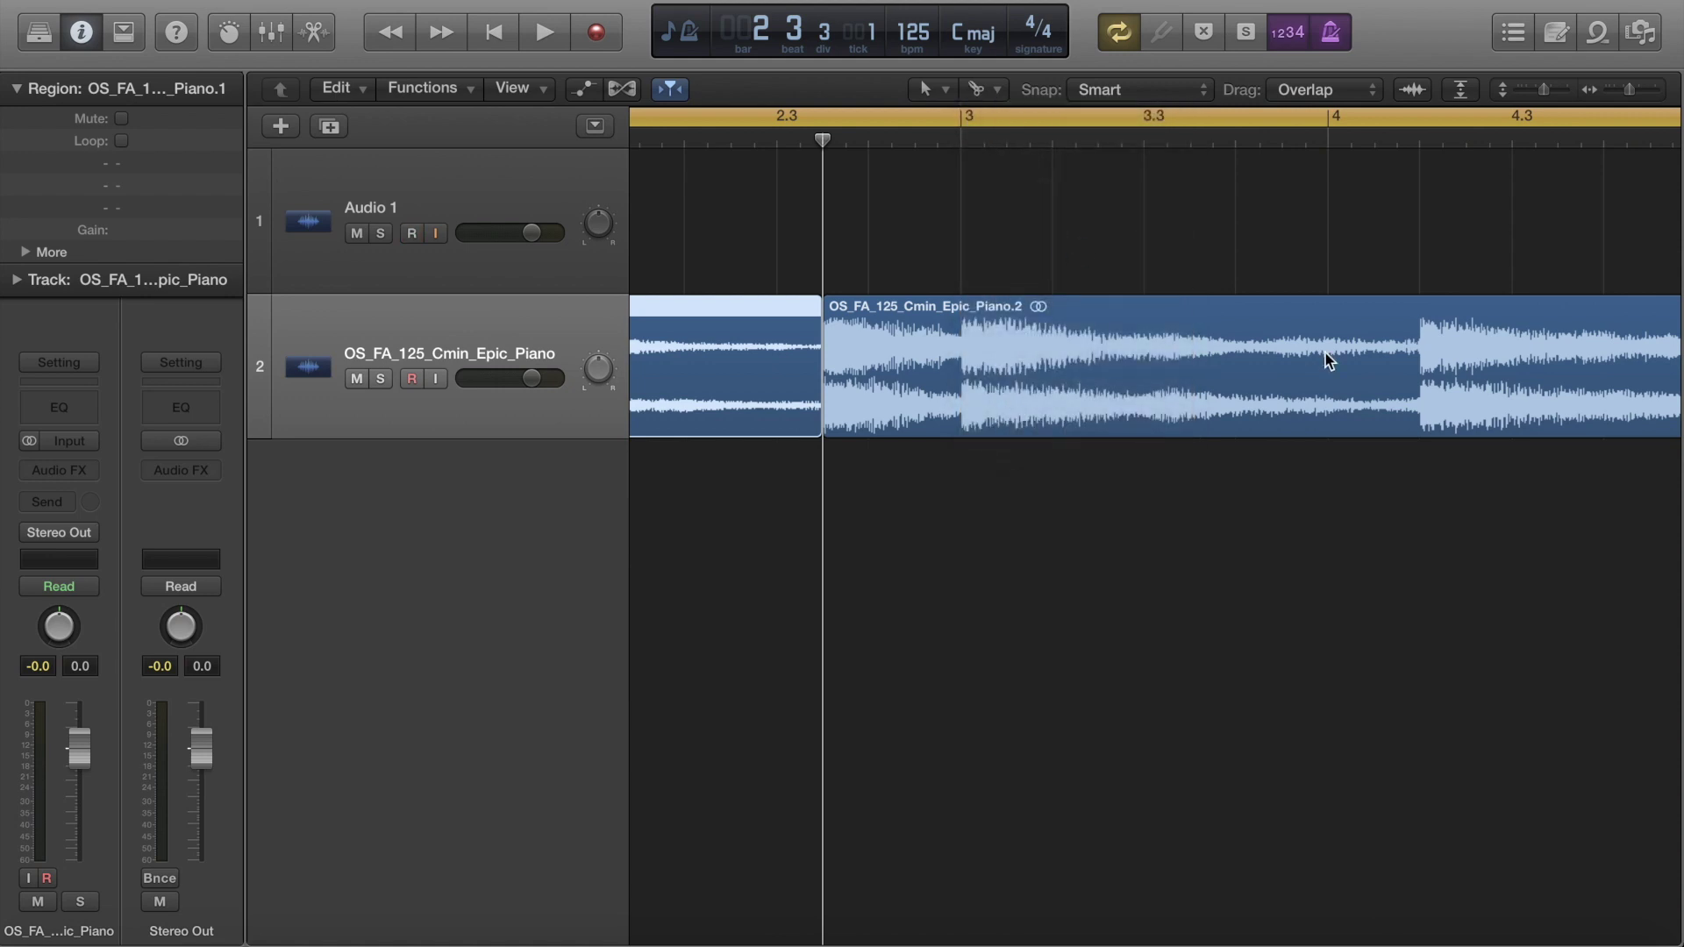
click(1419, 362)
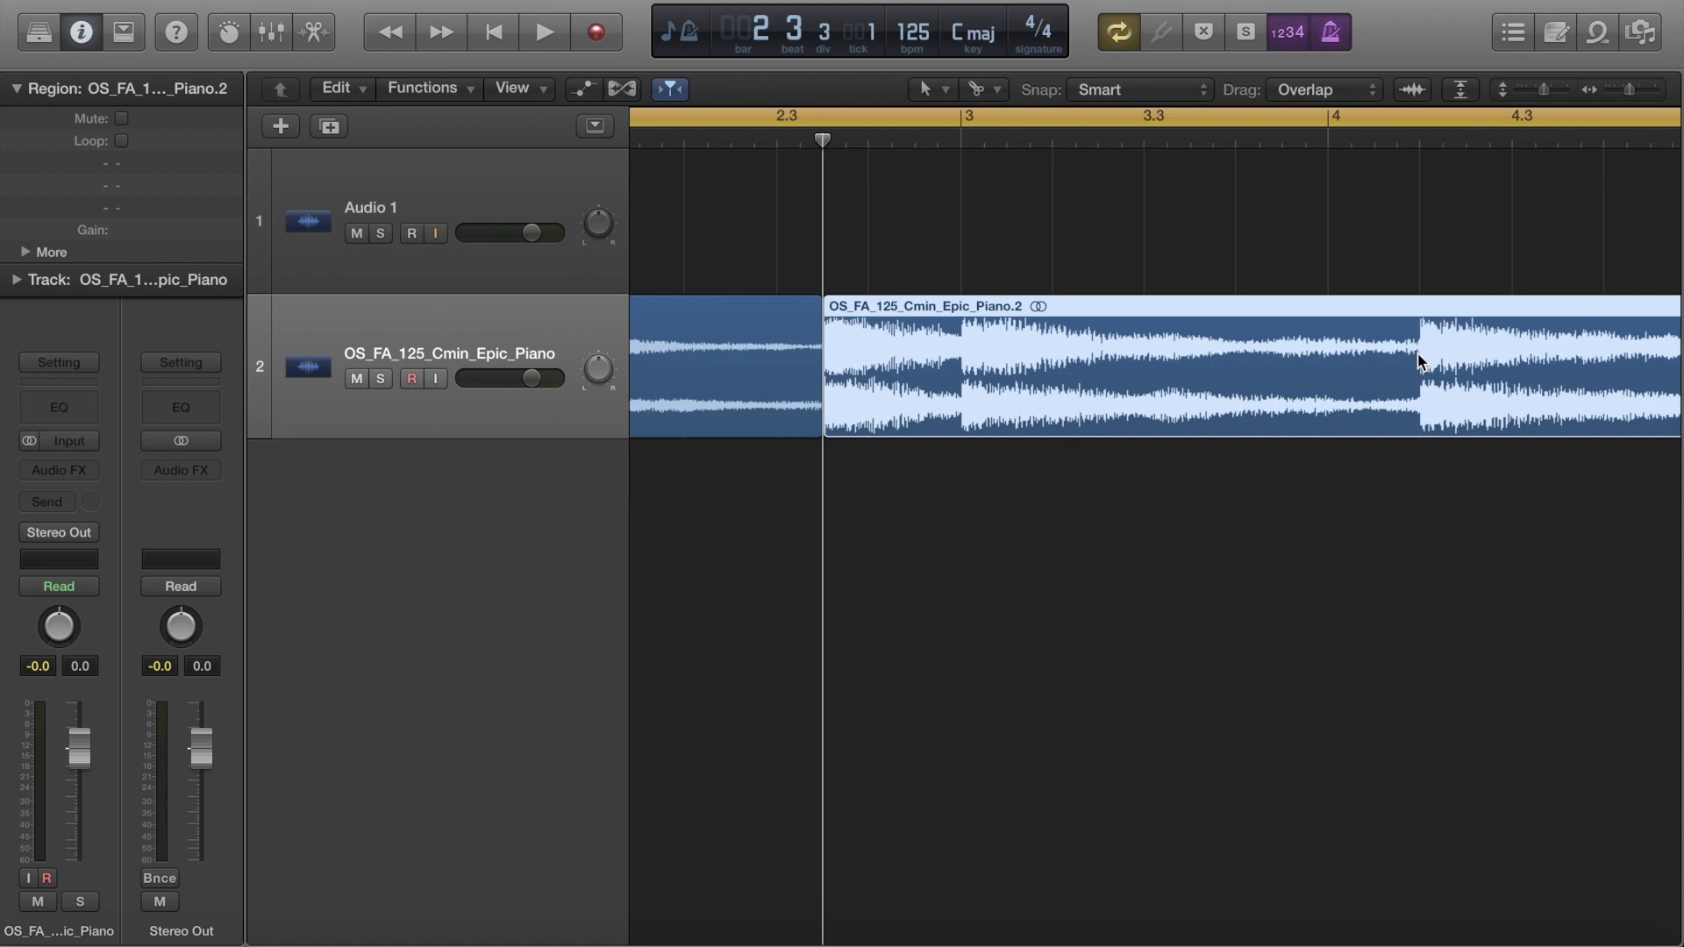
click(1419, 360)
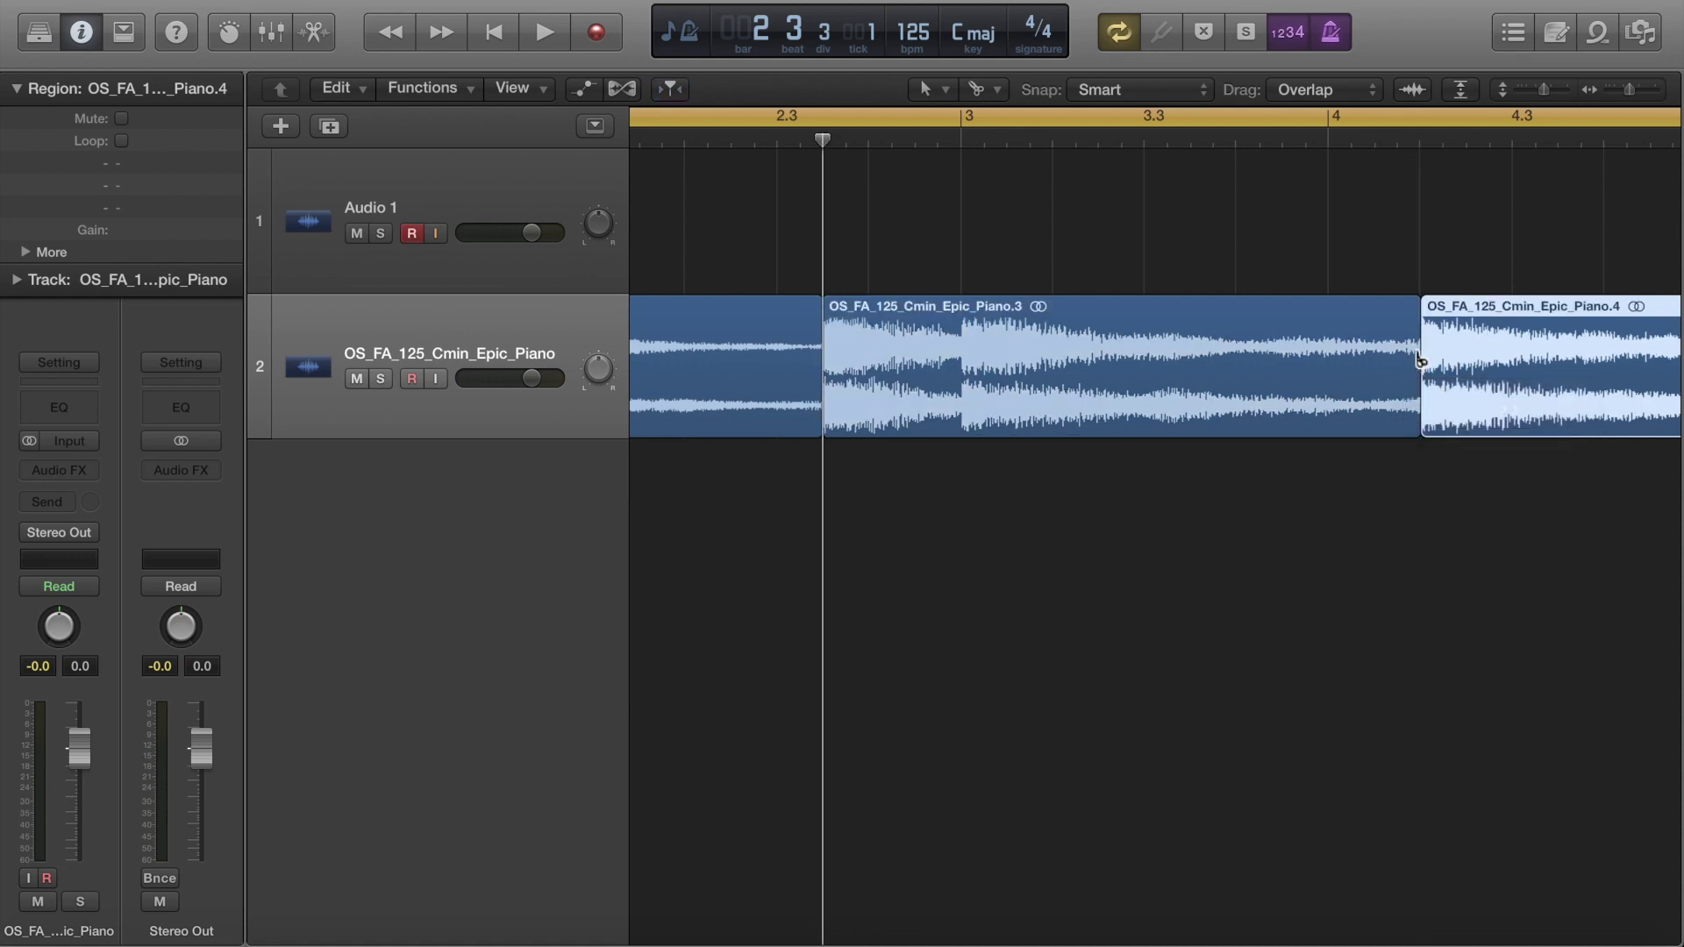
key(super+z)
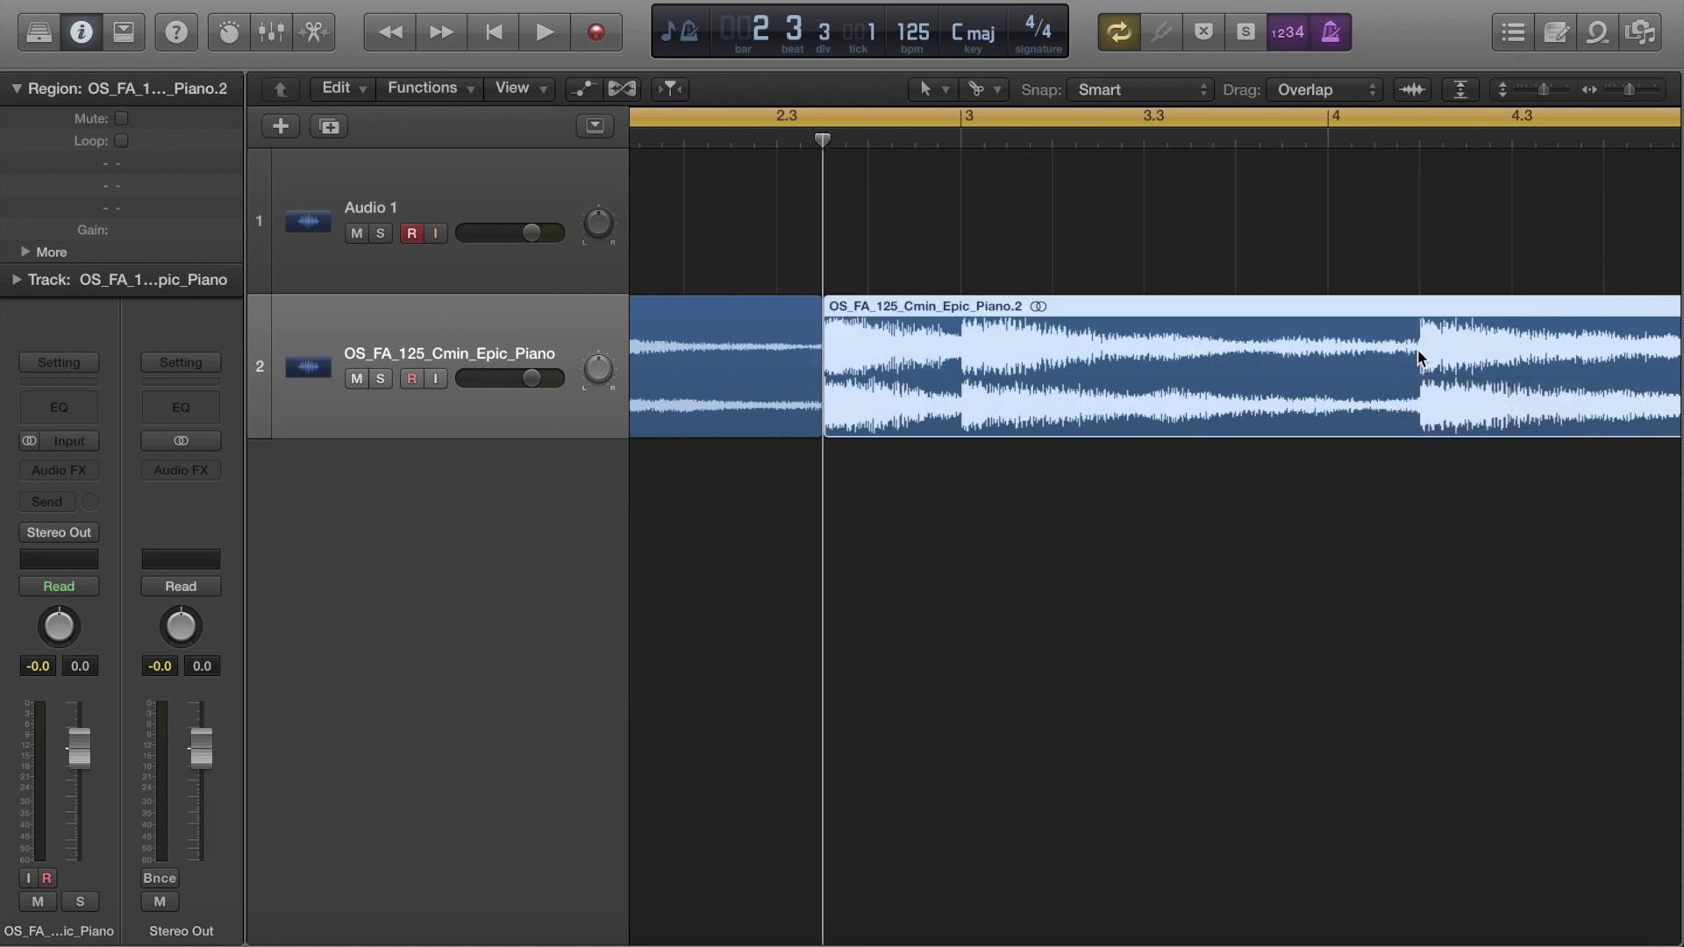
Step: Switch the secondary tool to Scissors, test a cut, and undo it
click(999, 90)
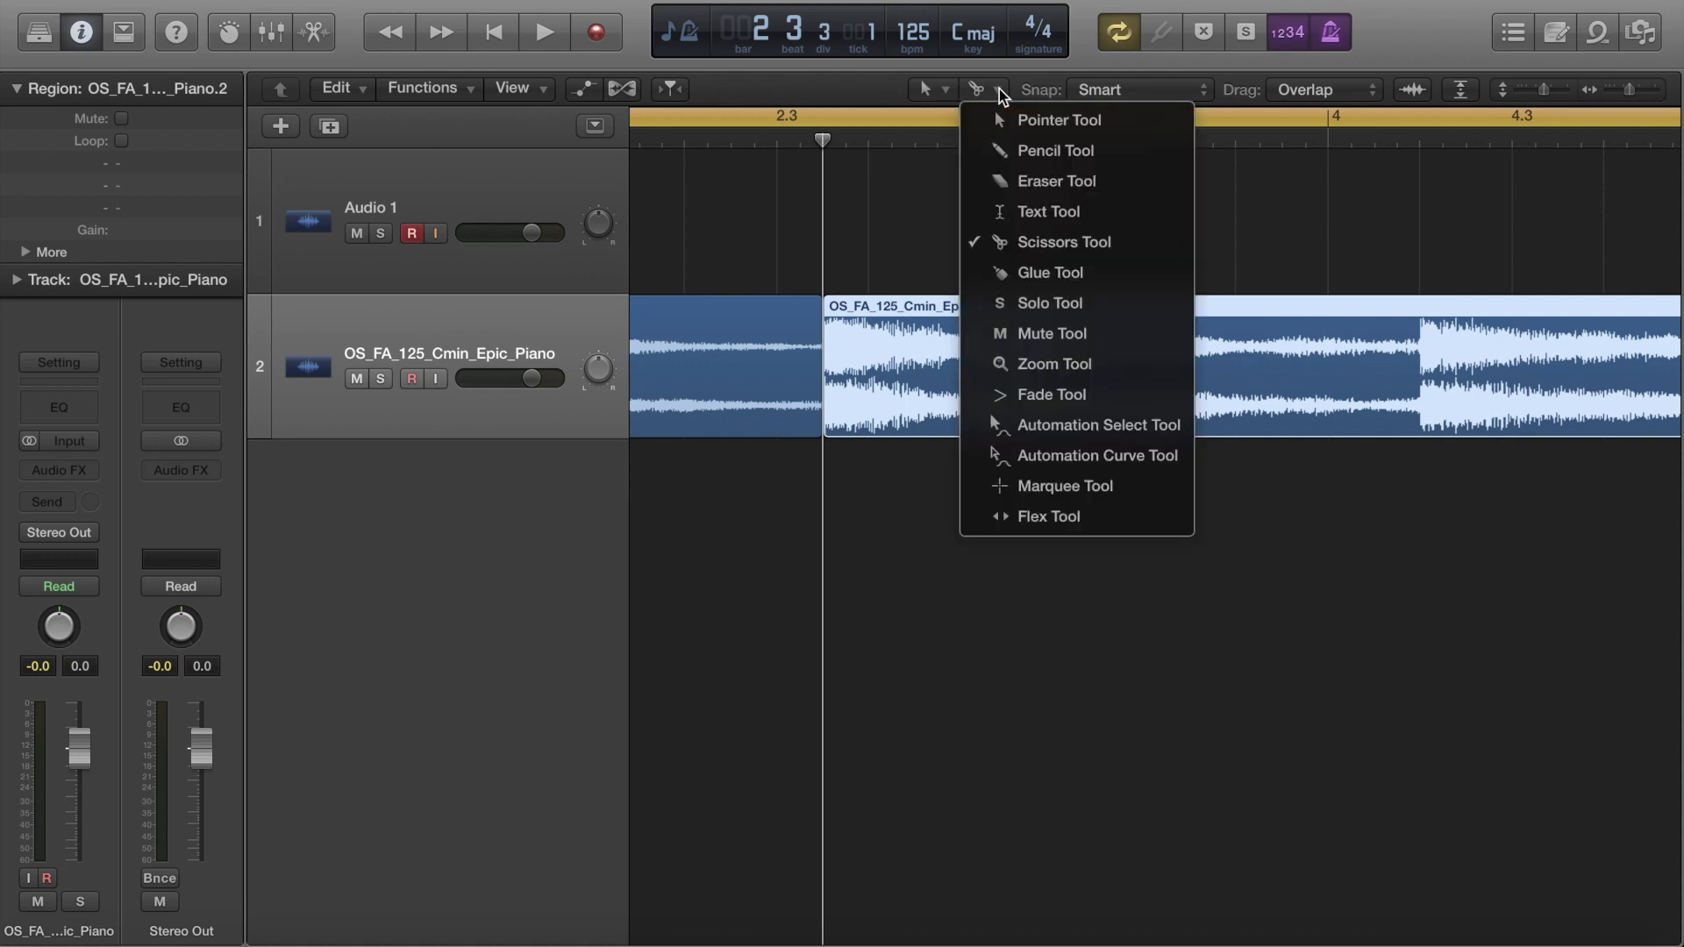
click(1050, 249)
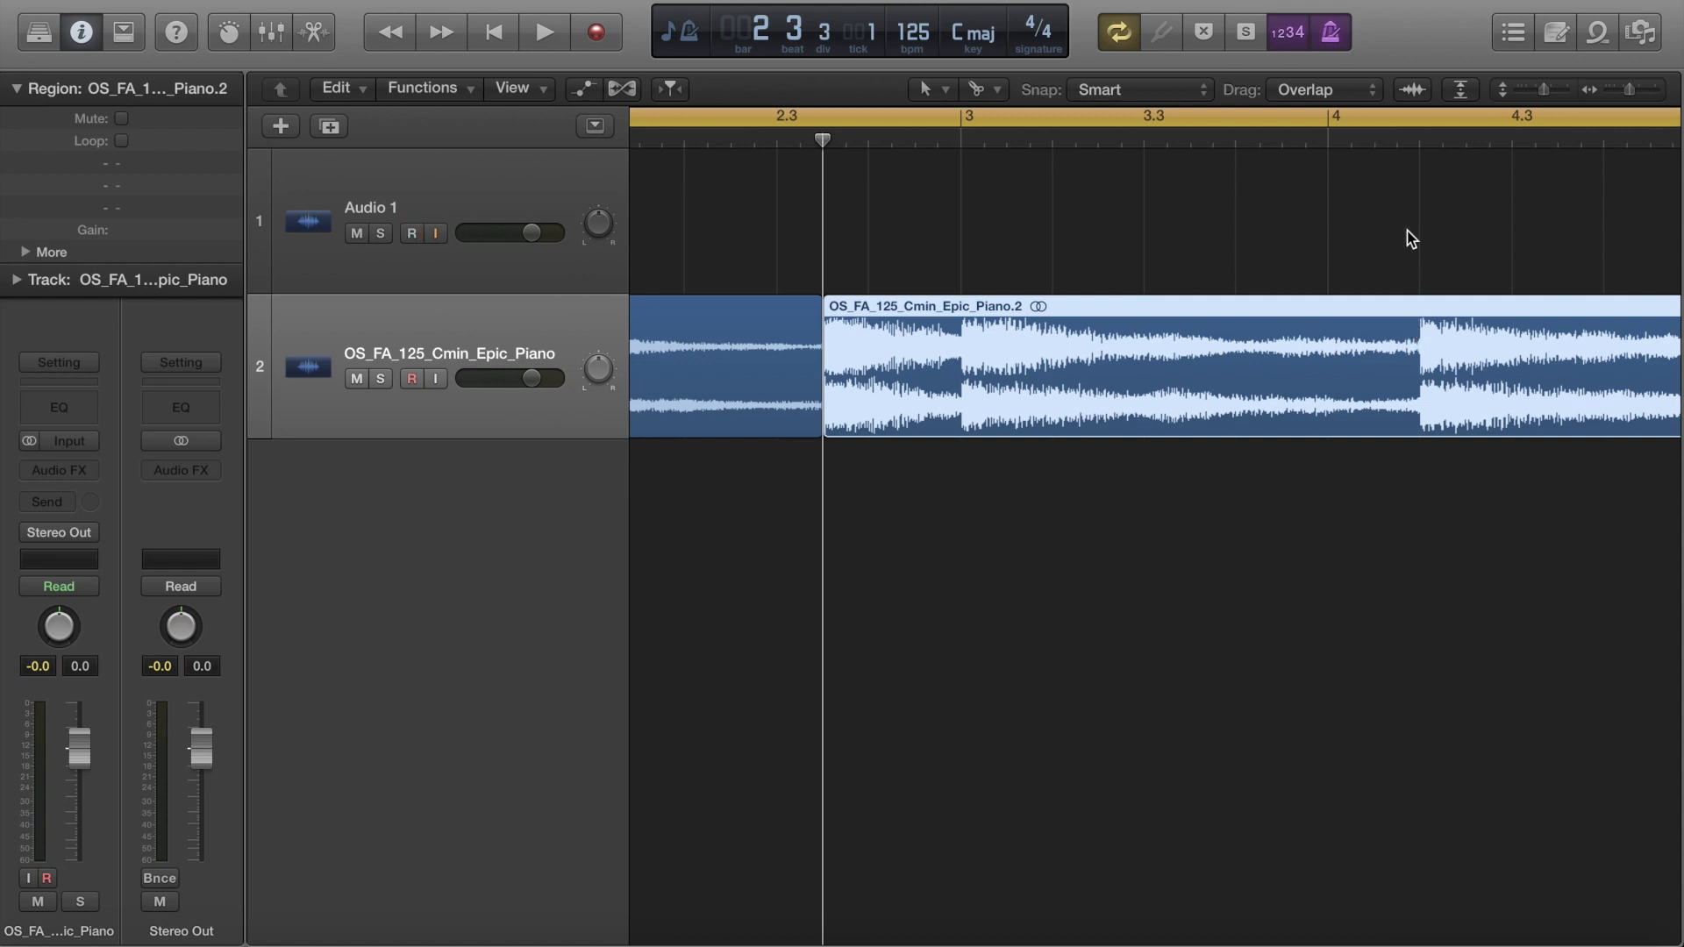
click(1420, 349)
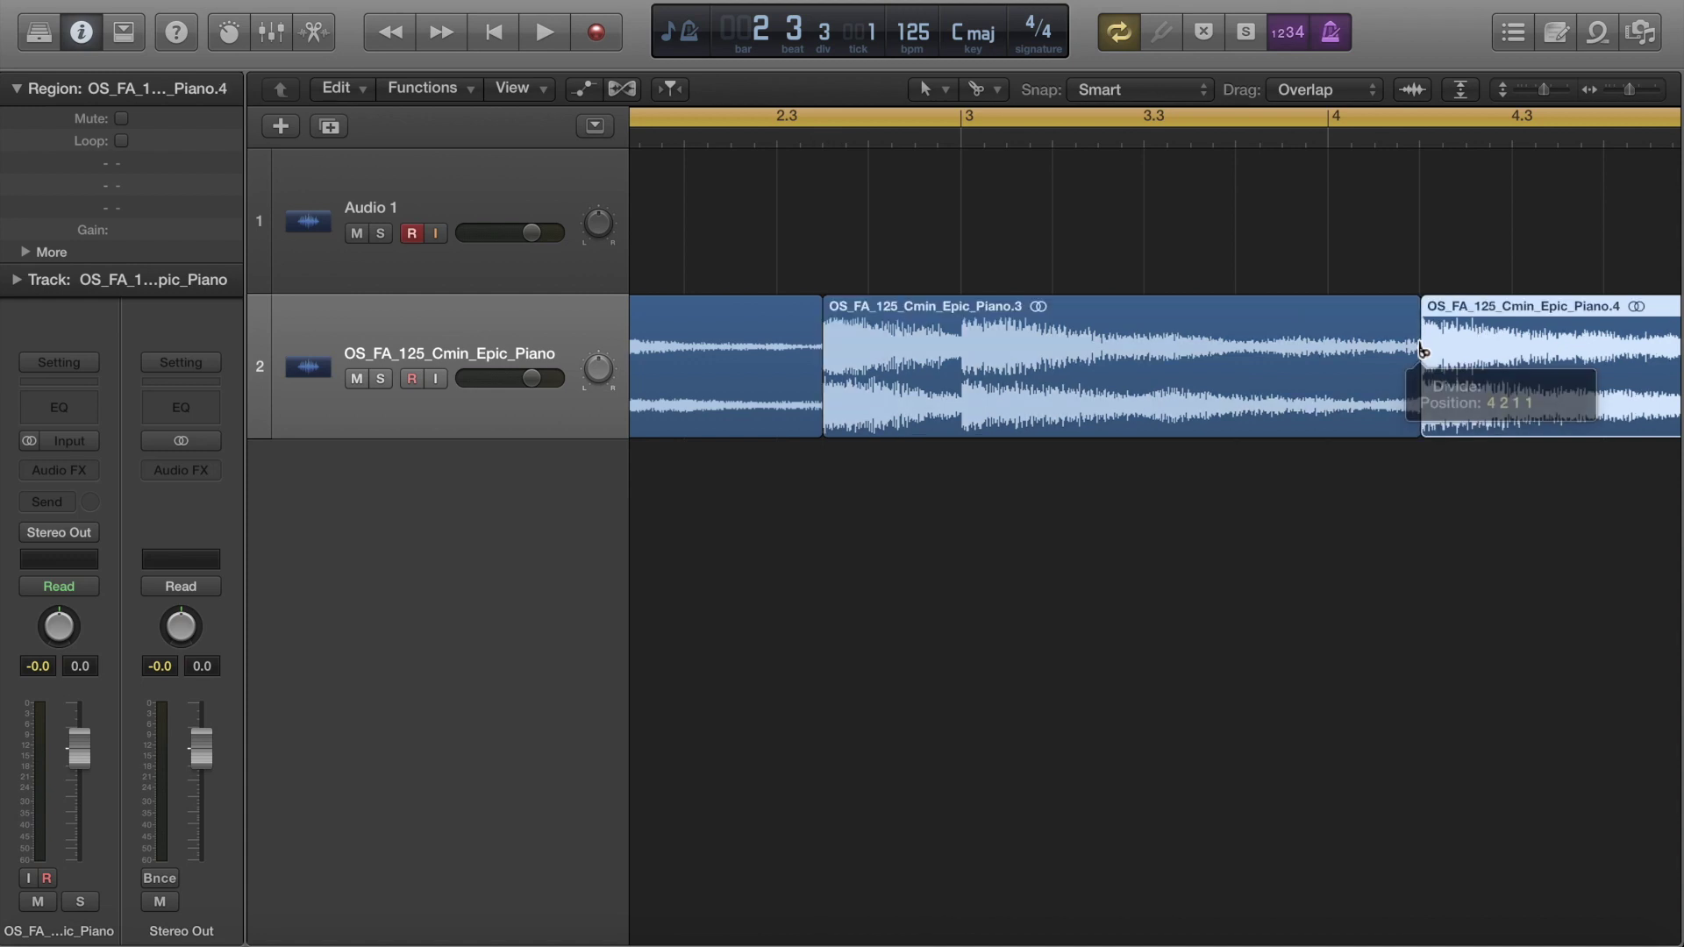
click(1339, 504)
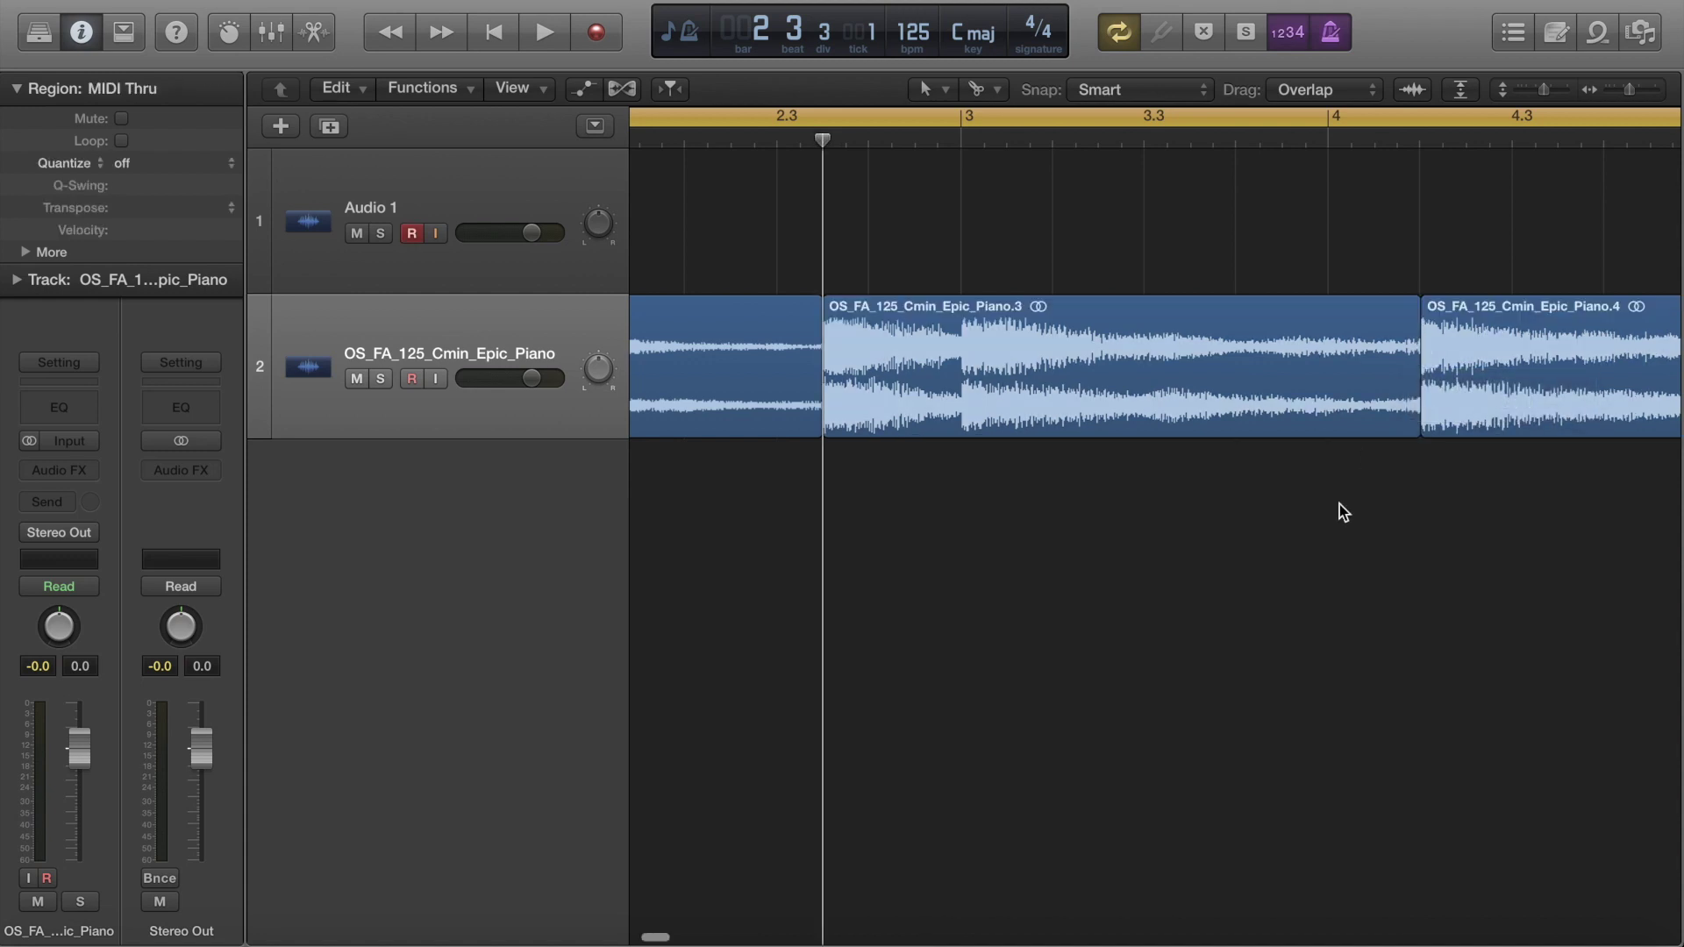
key(super+z)
key(super+z)
key(super+z)
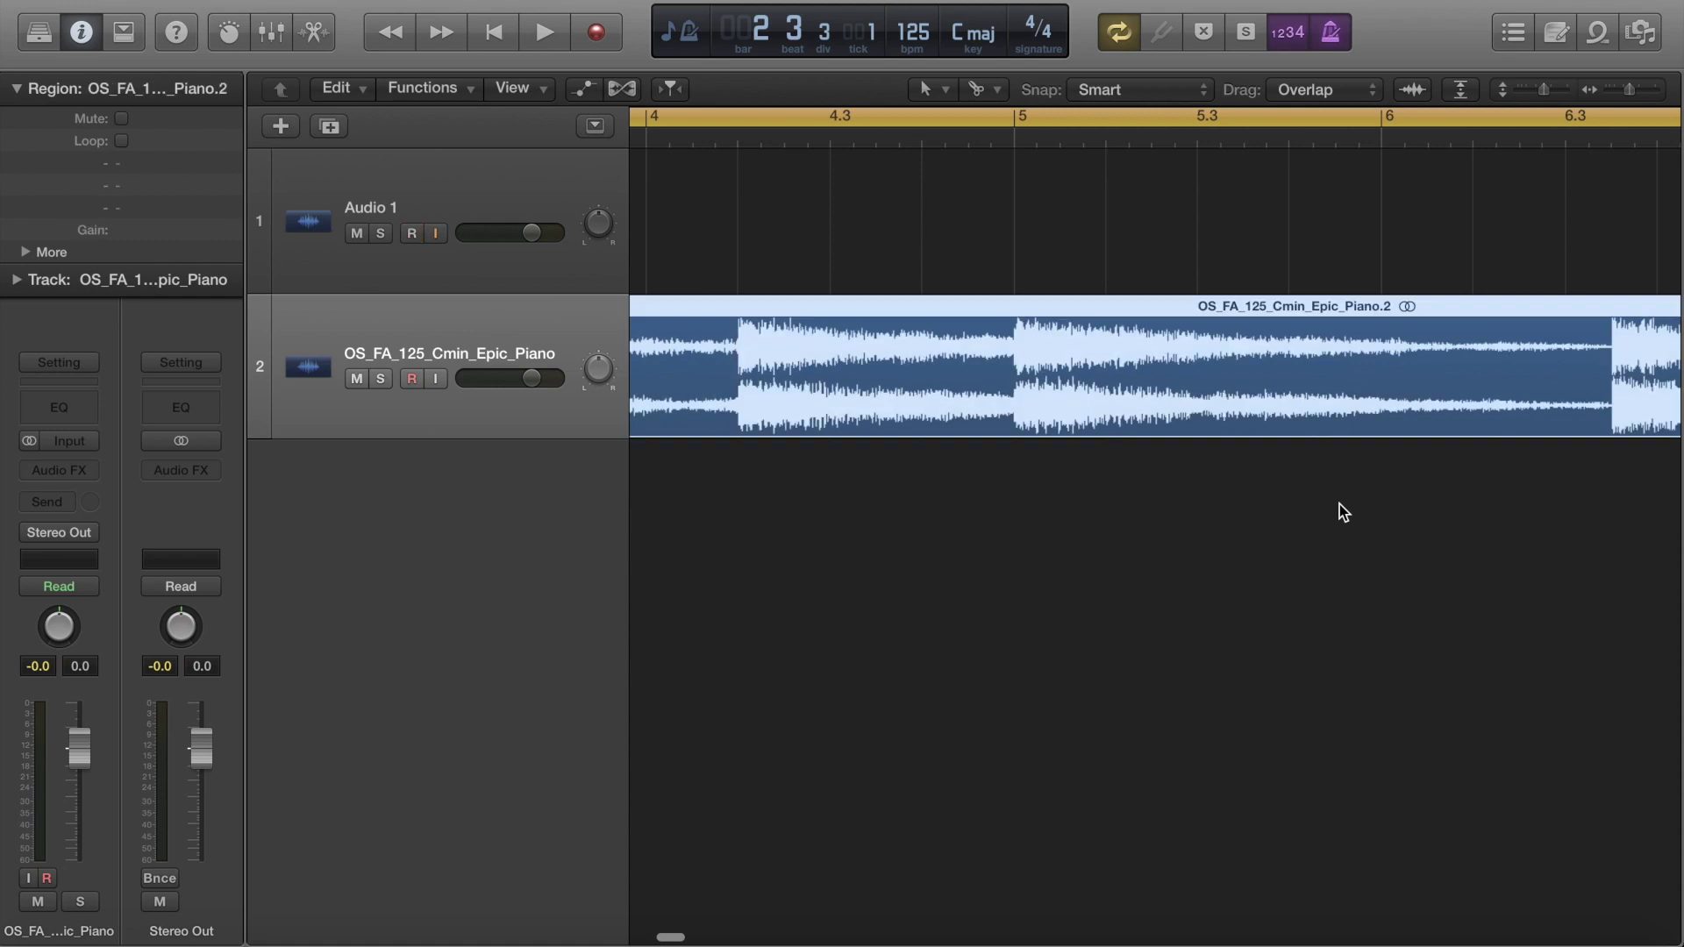
Step: Split the region at the chord onset near bar 4.2 and audition the new slice
drag(693, 142, 739, 140)
key(super+f)
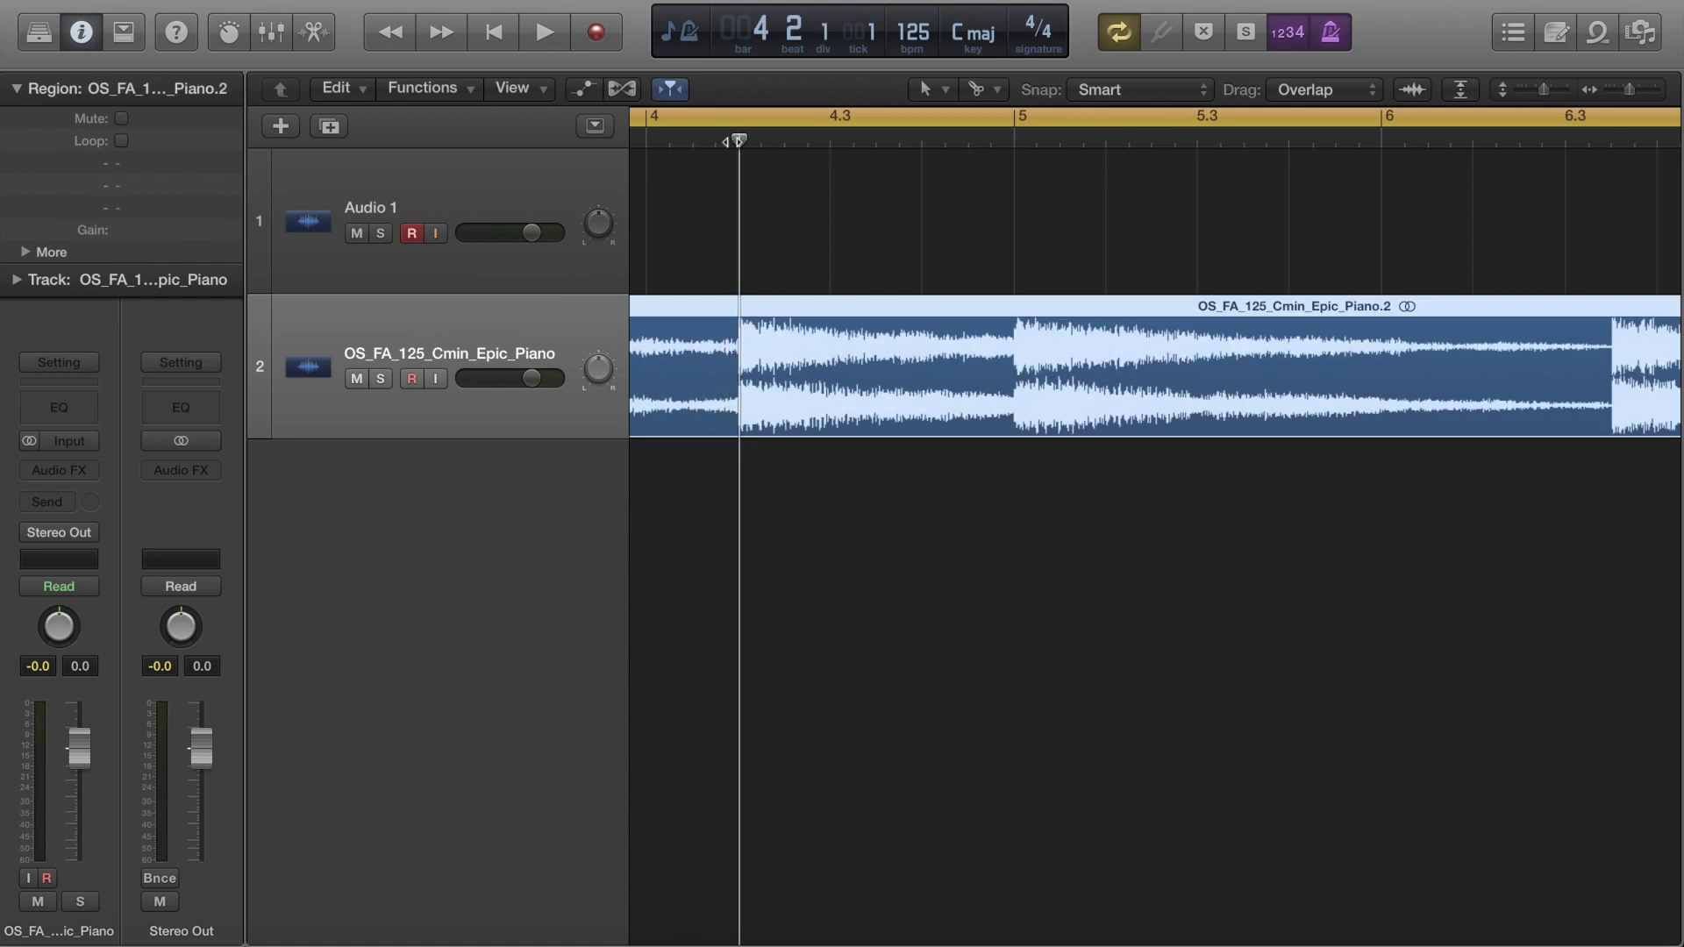
key(c)
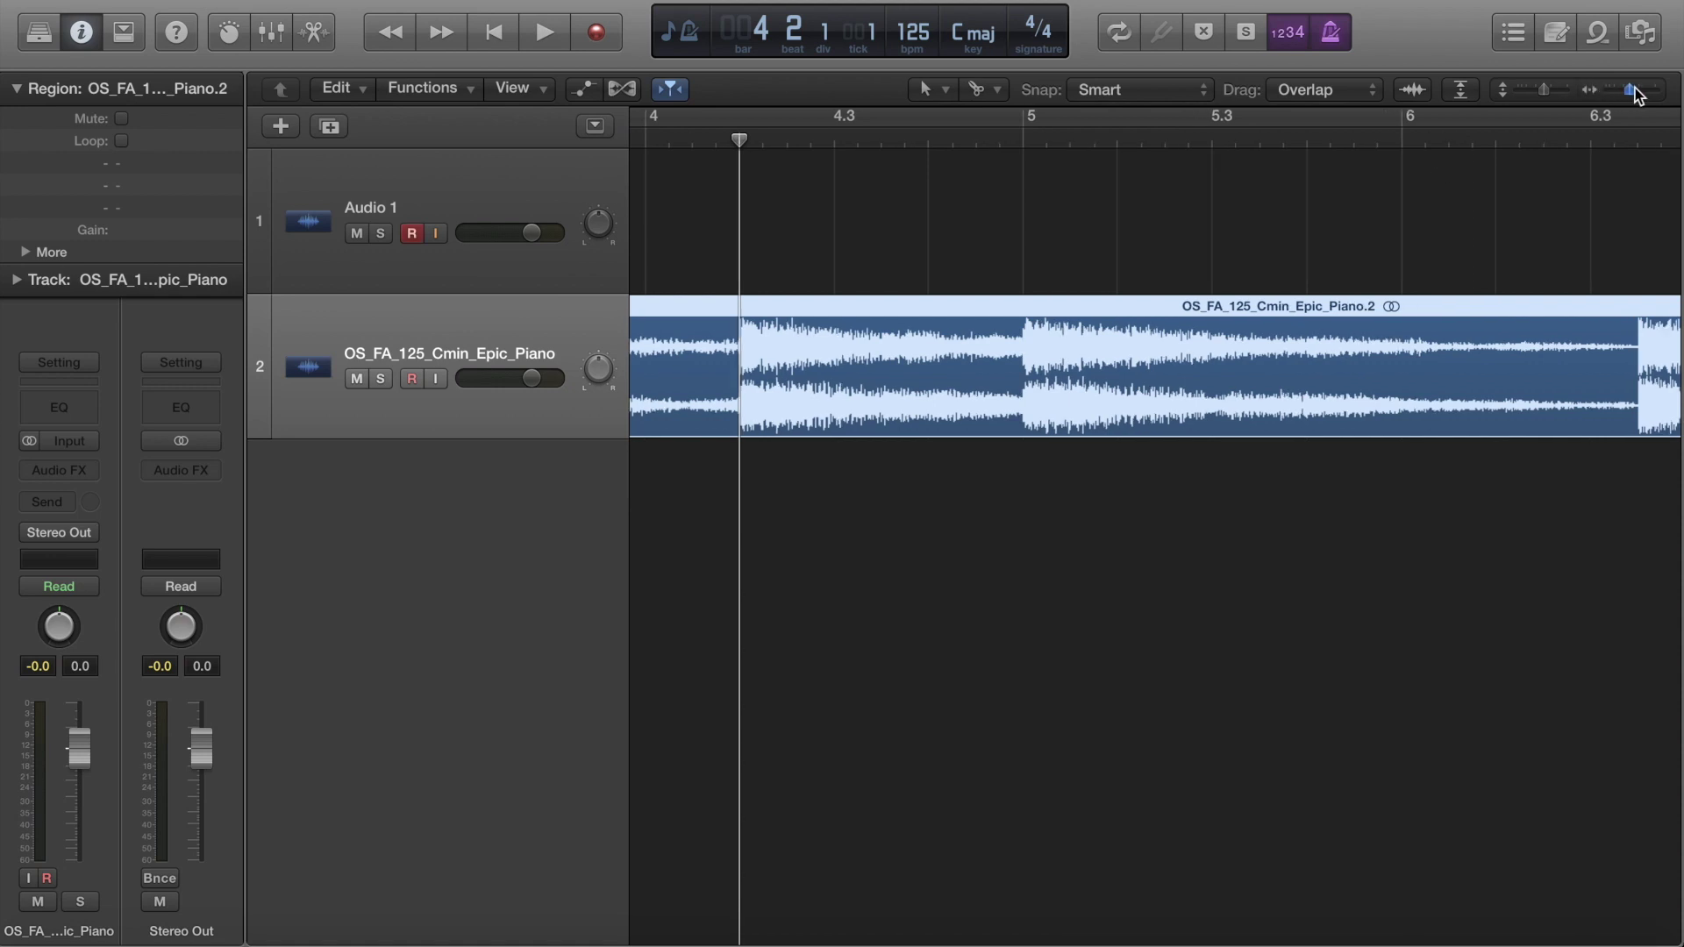
key(super+Right)
drag(736, 138, 732, 138)
key(super+t)
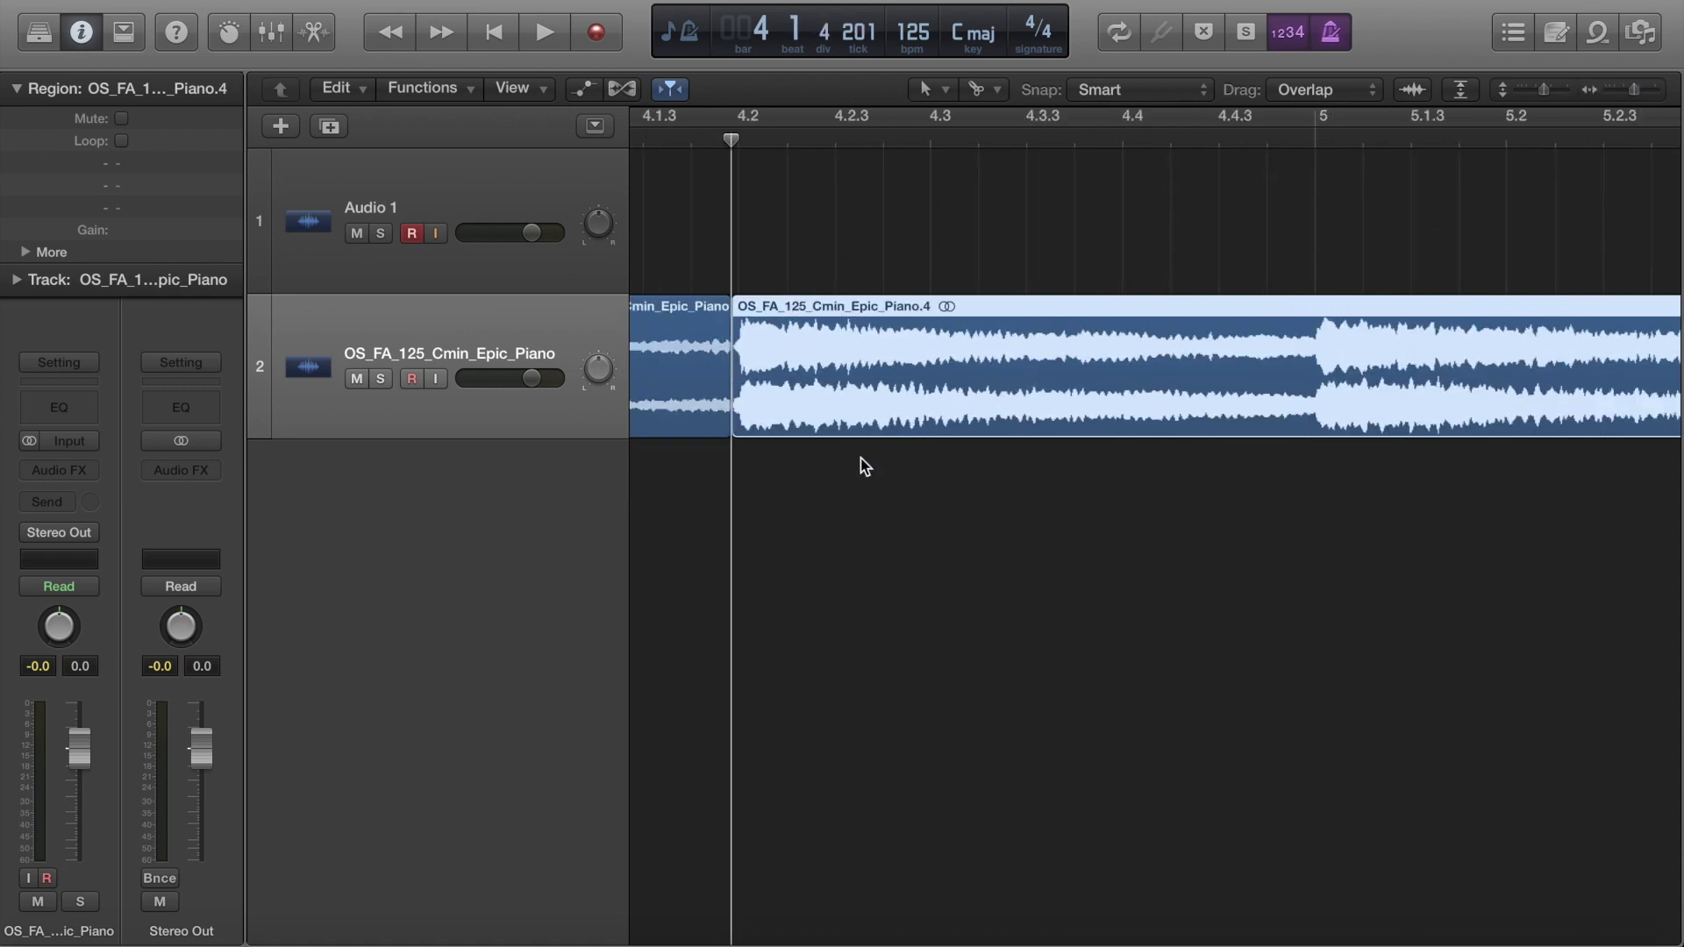
click(865, 475)
key(space)
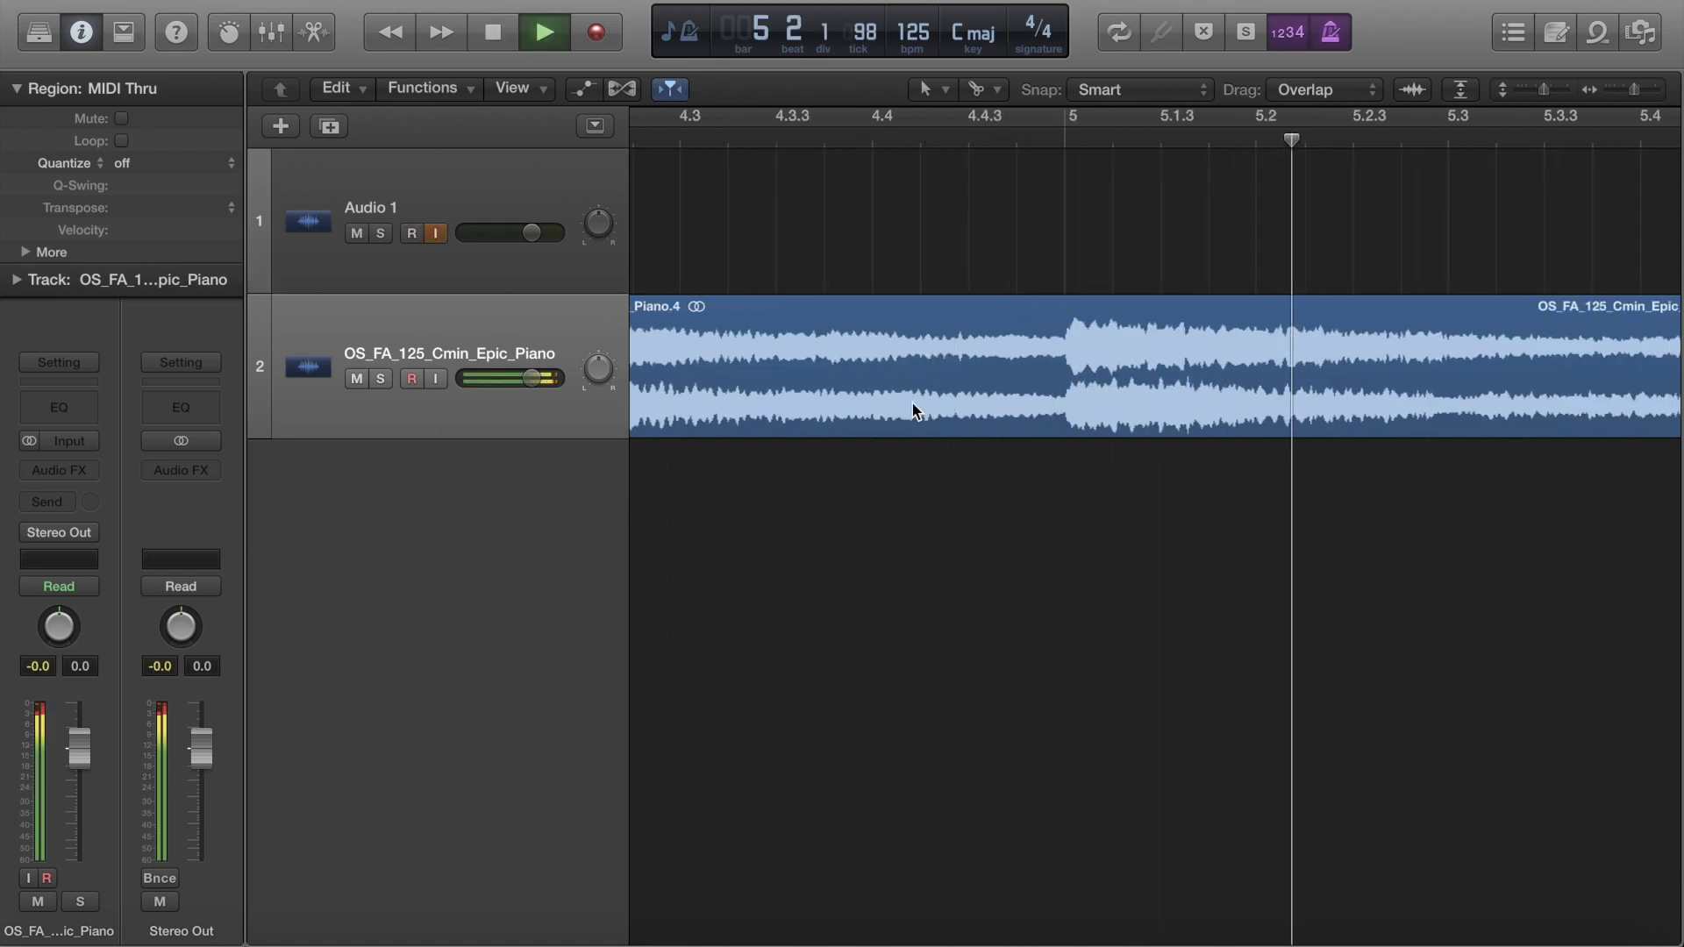
key(space)
Step: Split the region at 6.3.3 and audition the new slice
drag(1007, 140, 1066, 141)
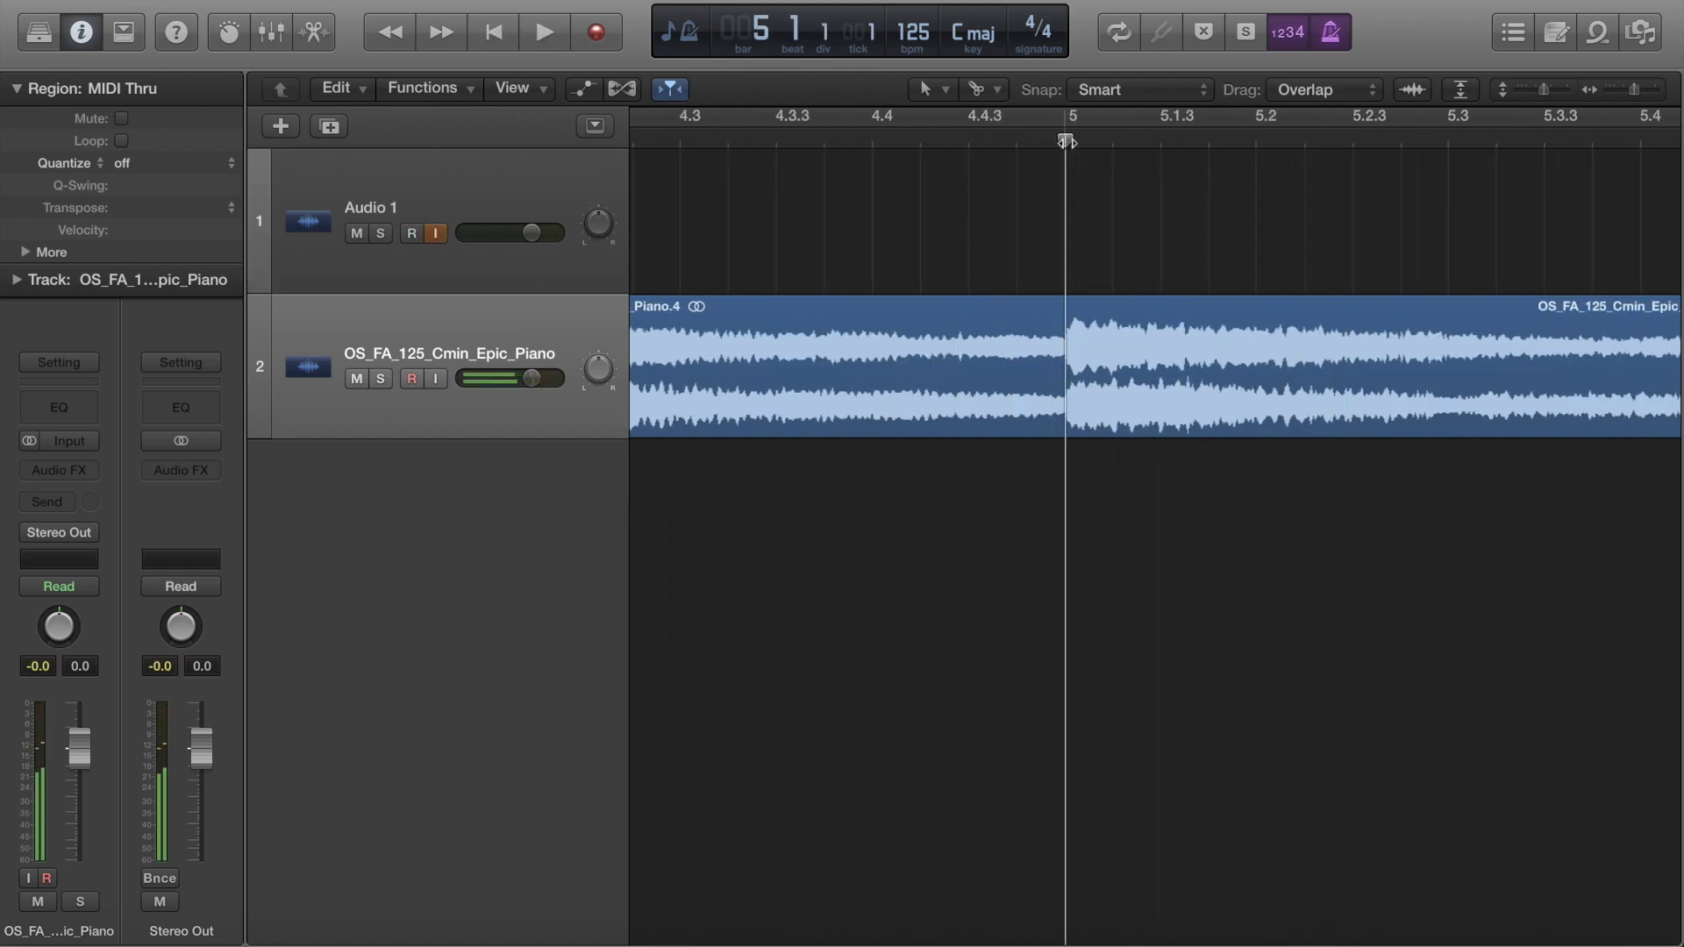
click(1103, 362)
scroll(1103, 361, right, 10)
scroll(1103, 361, left, 5)
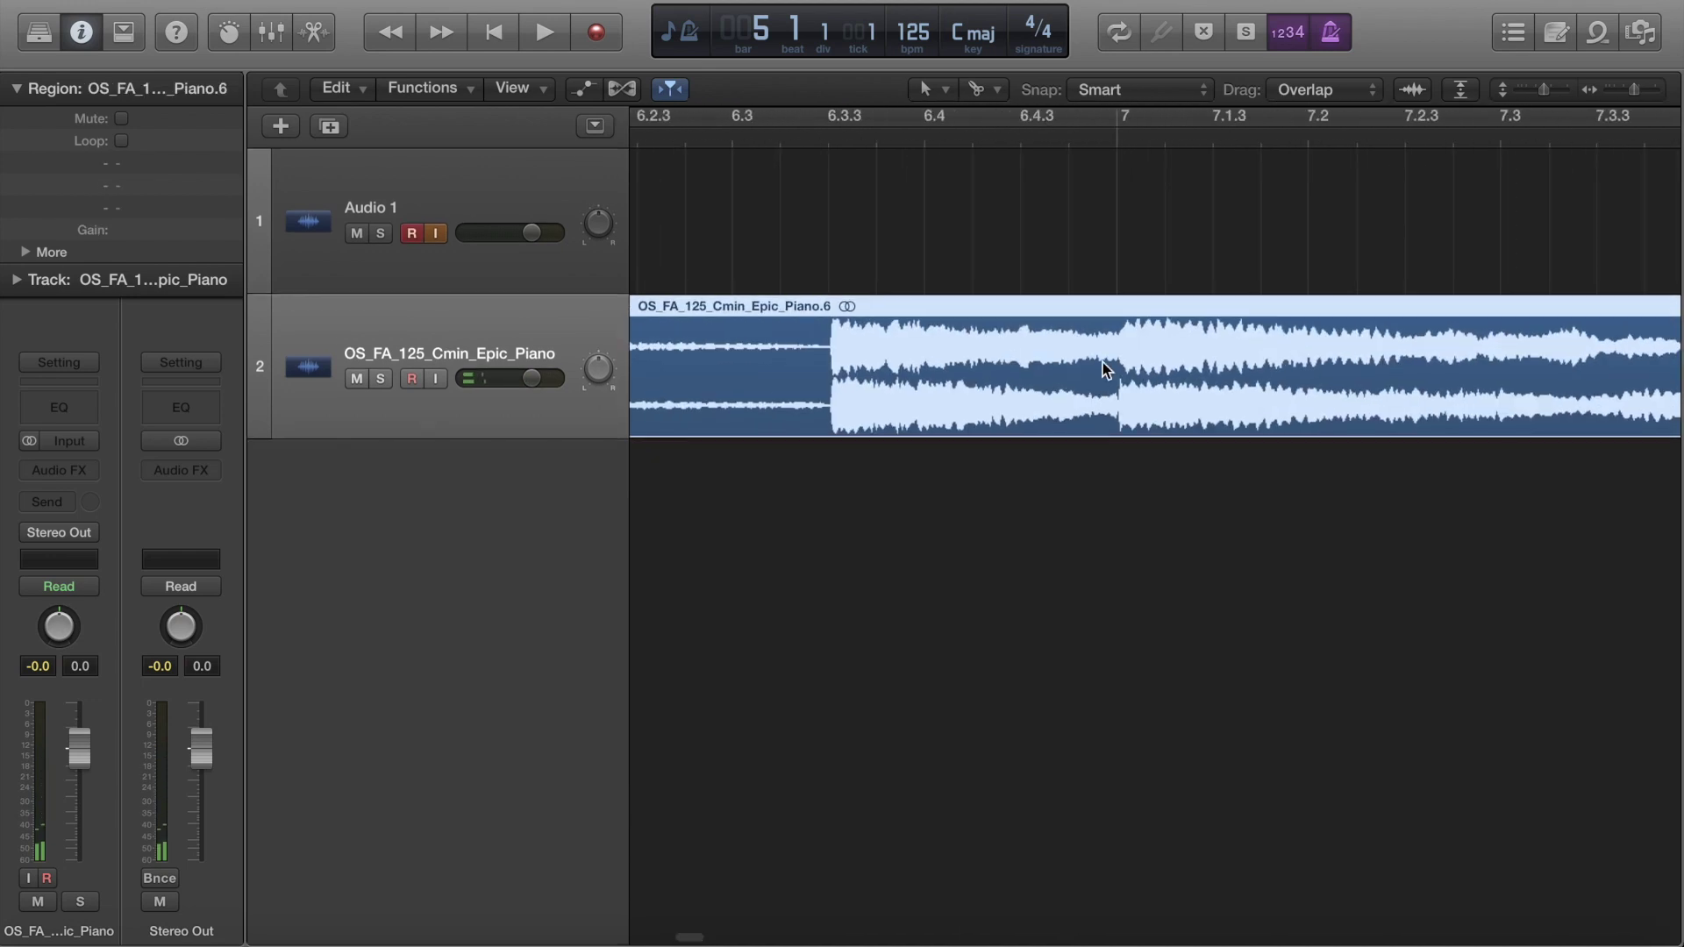
drag(819, 140, 862, 140)
key(super+t)
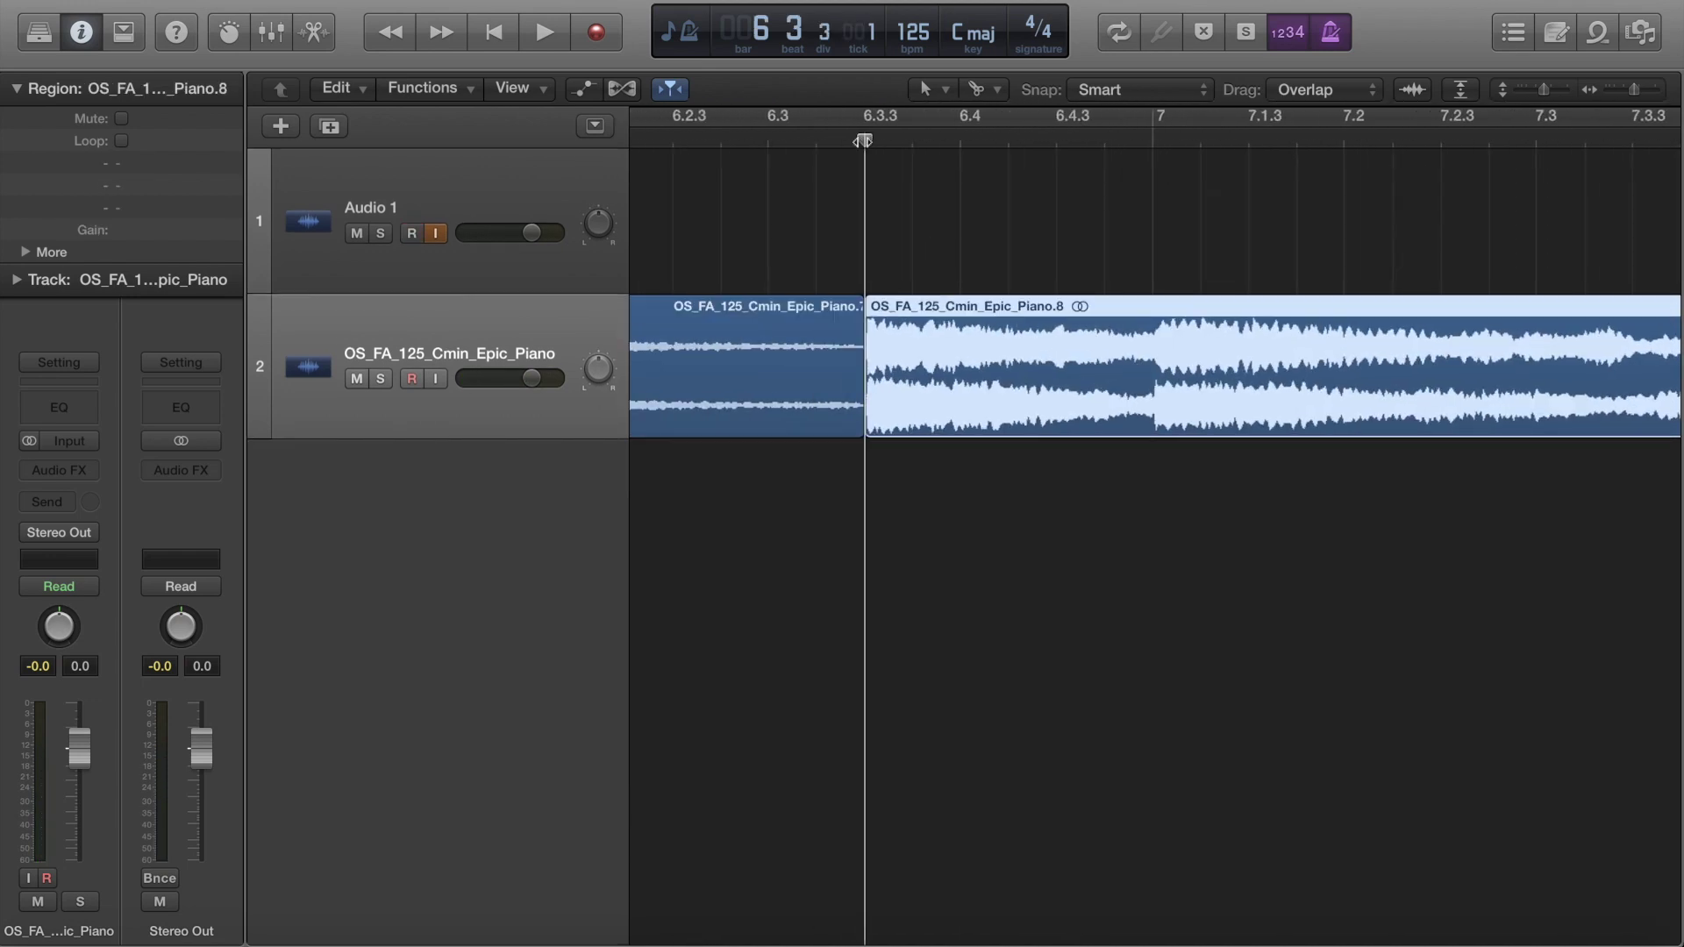
scroll(1116, 271, right, 5)
key(space)
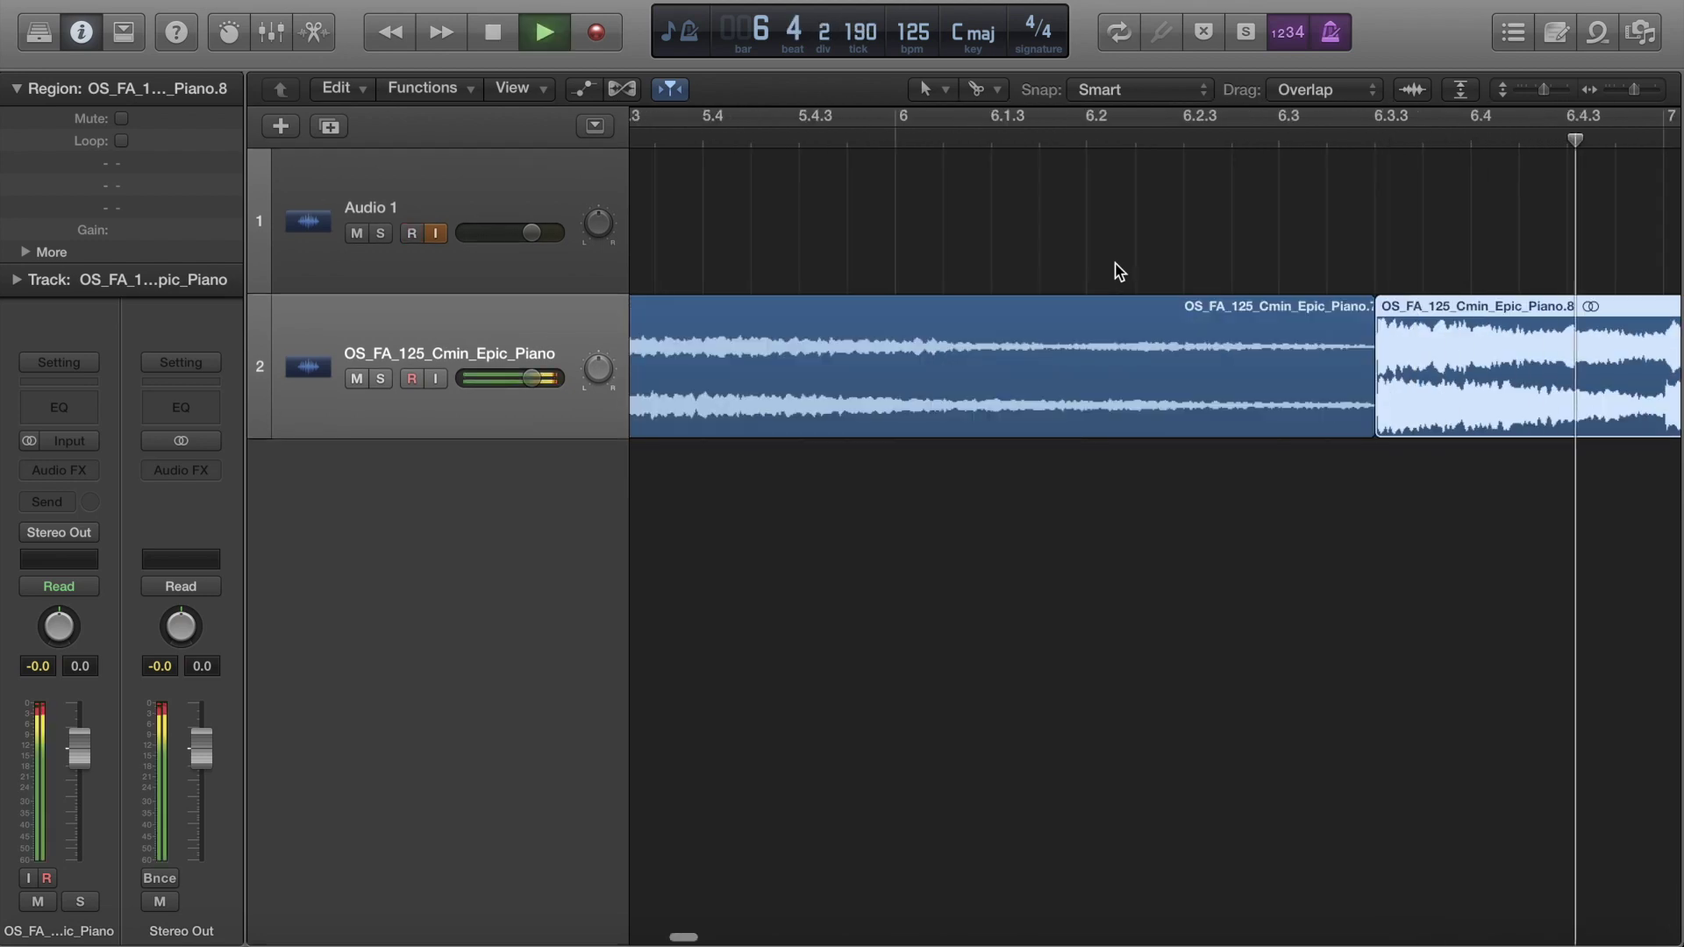
key(space)
Step: Split the region at bars 7 and 8, then return the playhead to the start
key(super+Left)
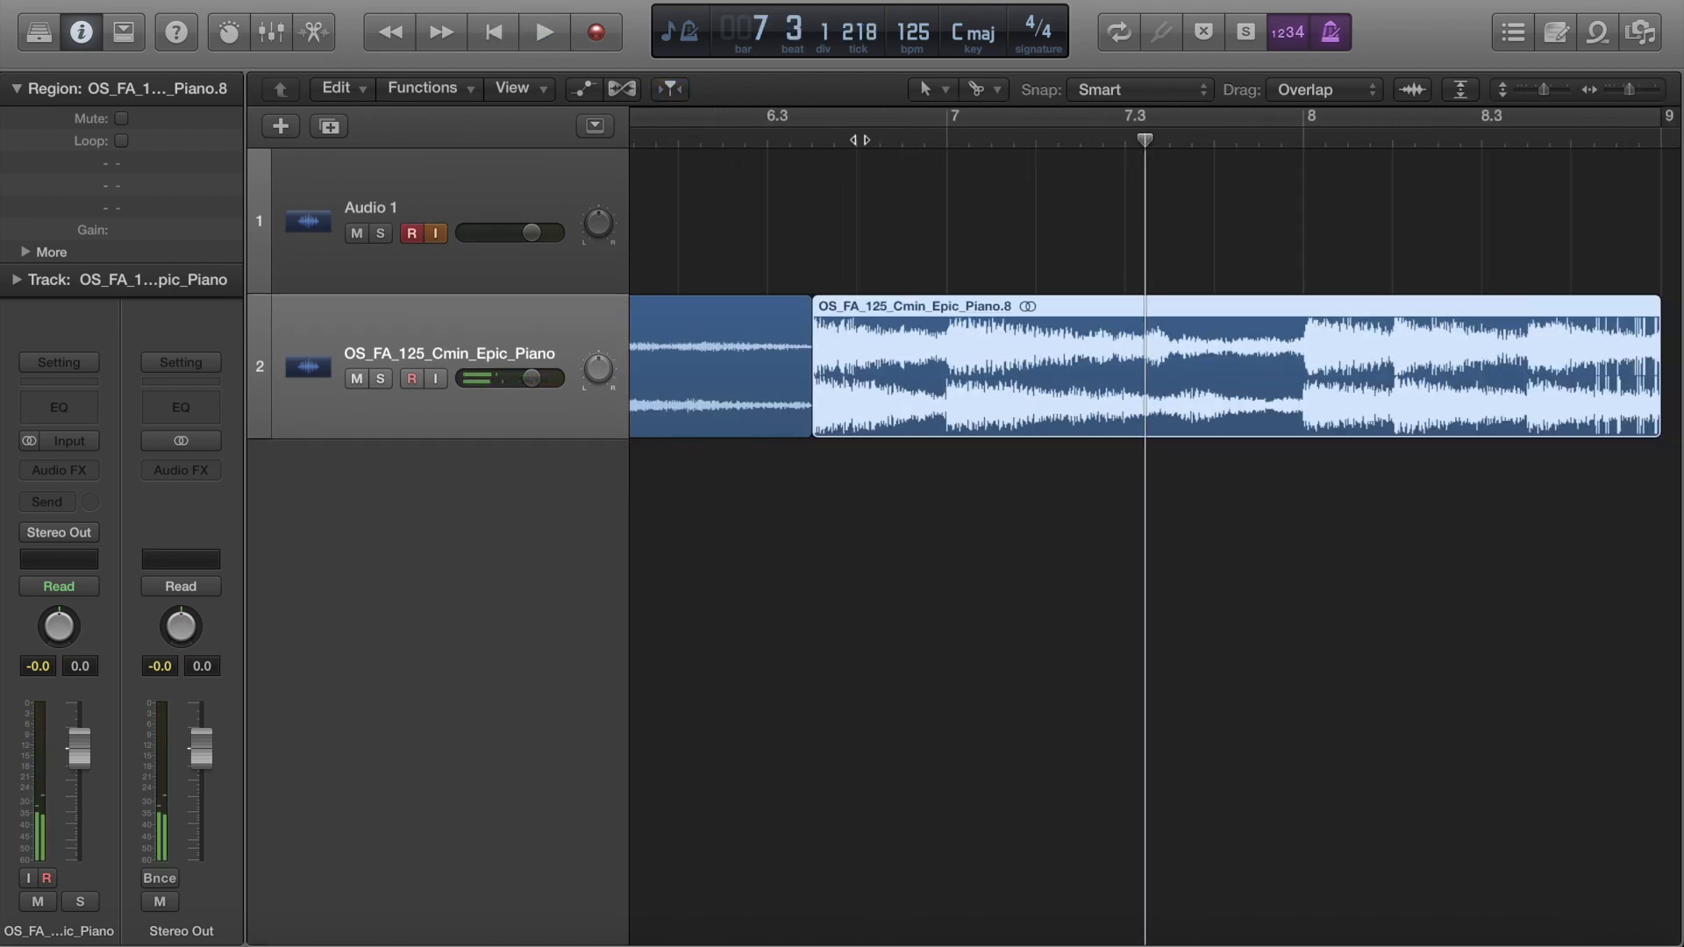
double_click(858, 139)
key(space)
click(917, 138)
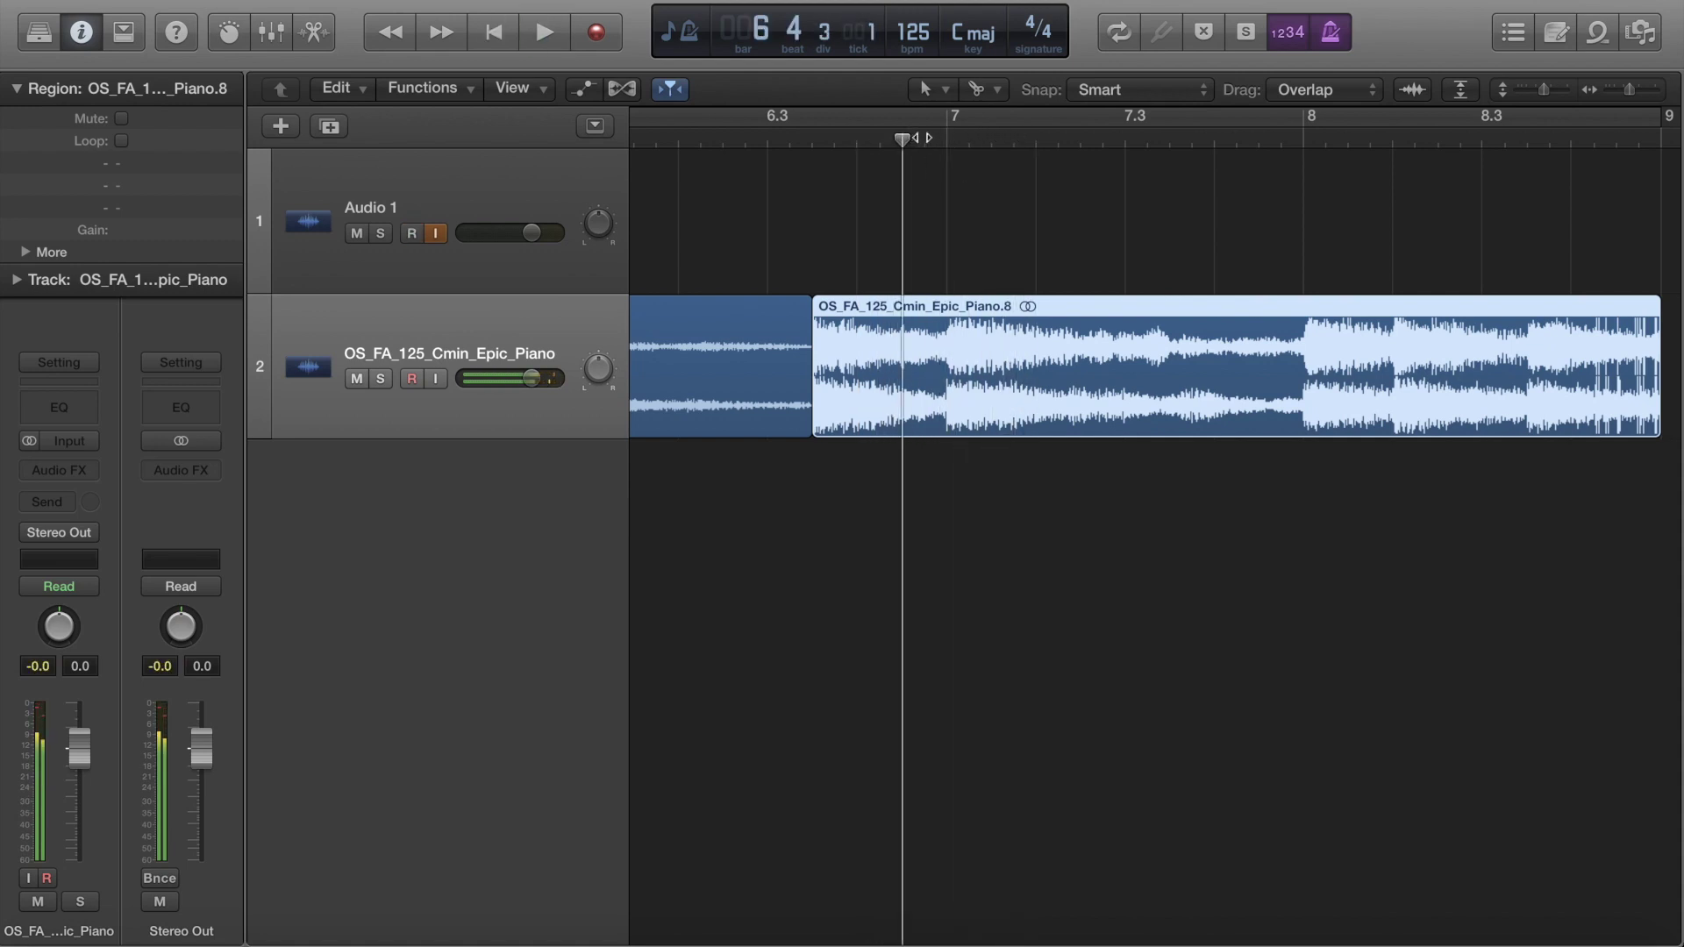
drag(918, 138, 944, 139)
key(super+t)
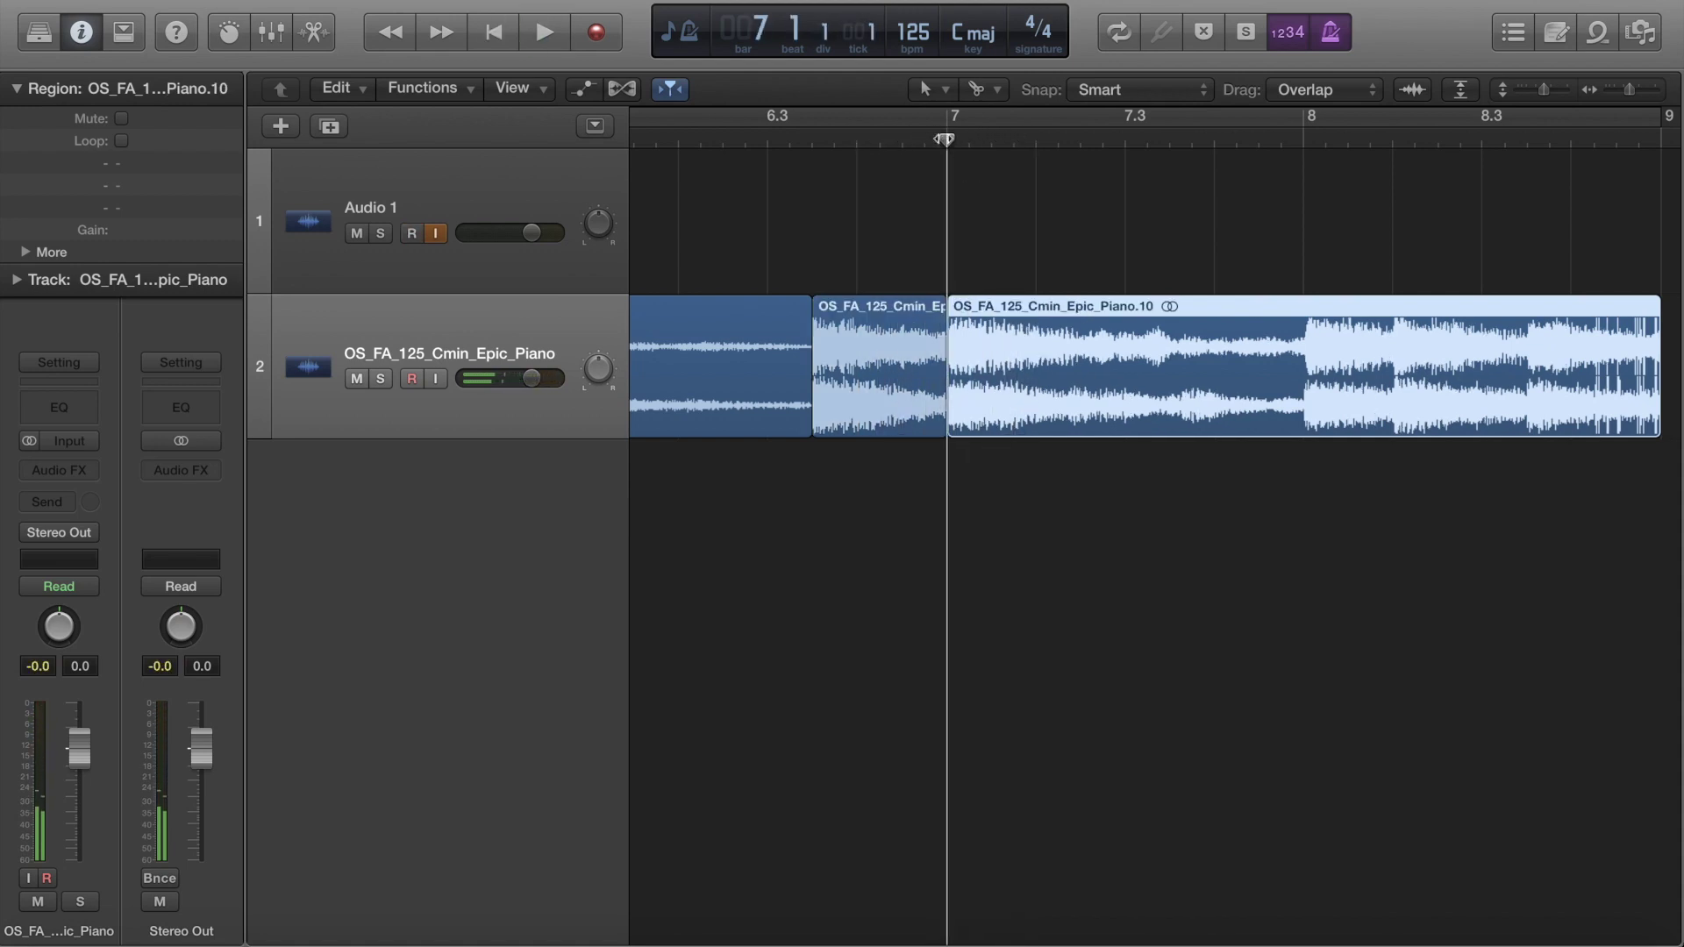
mouse_move(1296, 138)
mouse_down()
mouse_move(1282, 138)
mouse_move(1303, 138)
mouse_up()
key(super+t)
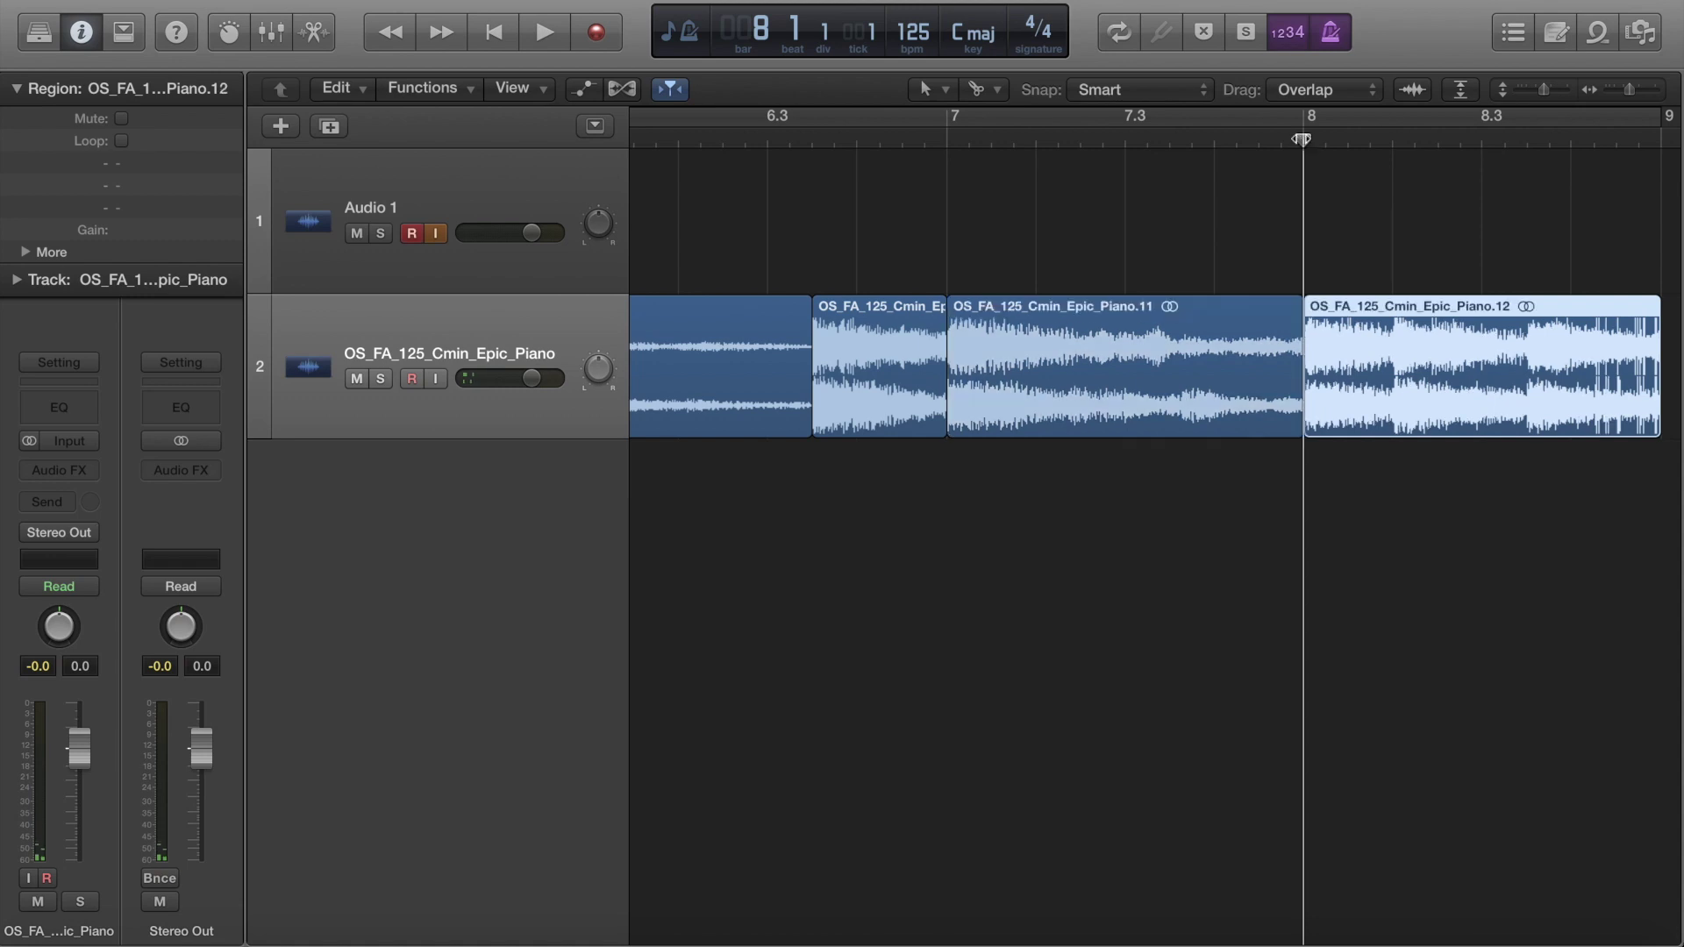
scroll(1356, 333, right, 1)
scroll(1356, 333, right, 2)
key(Return)
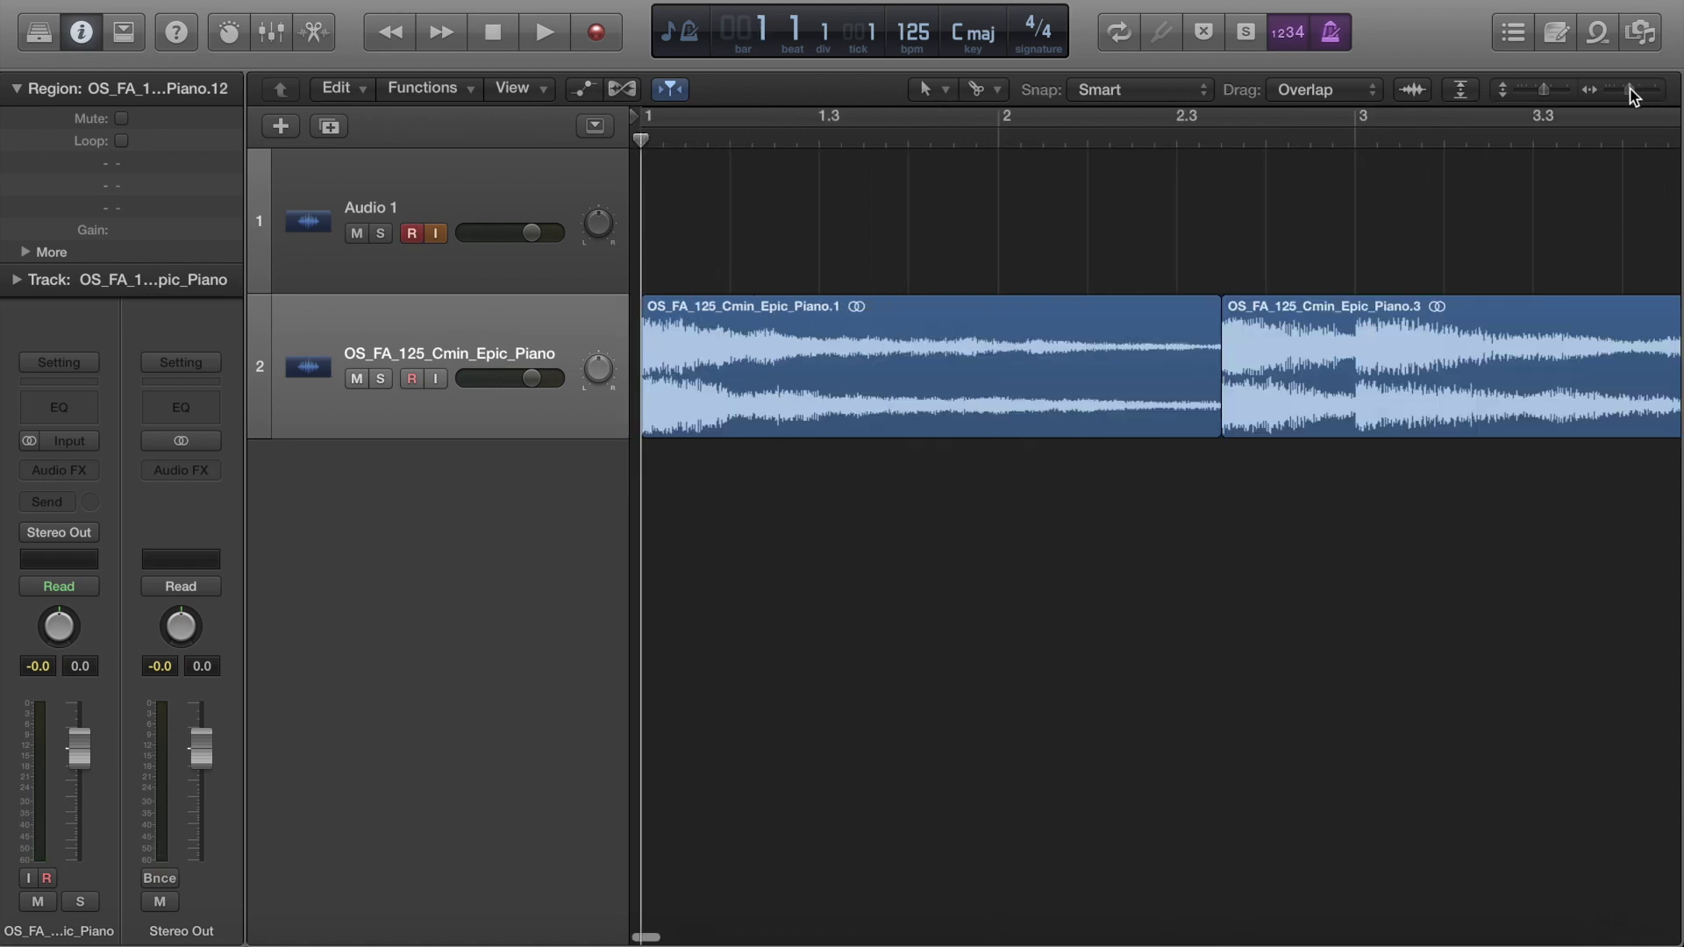
Step: Zoom out until every piano slice across bars 1–9 is visible, playhead back at bar 1
drag(1629, 94, 1622, 96)
click(886, 207)
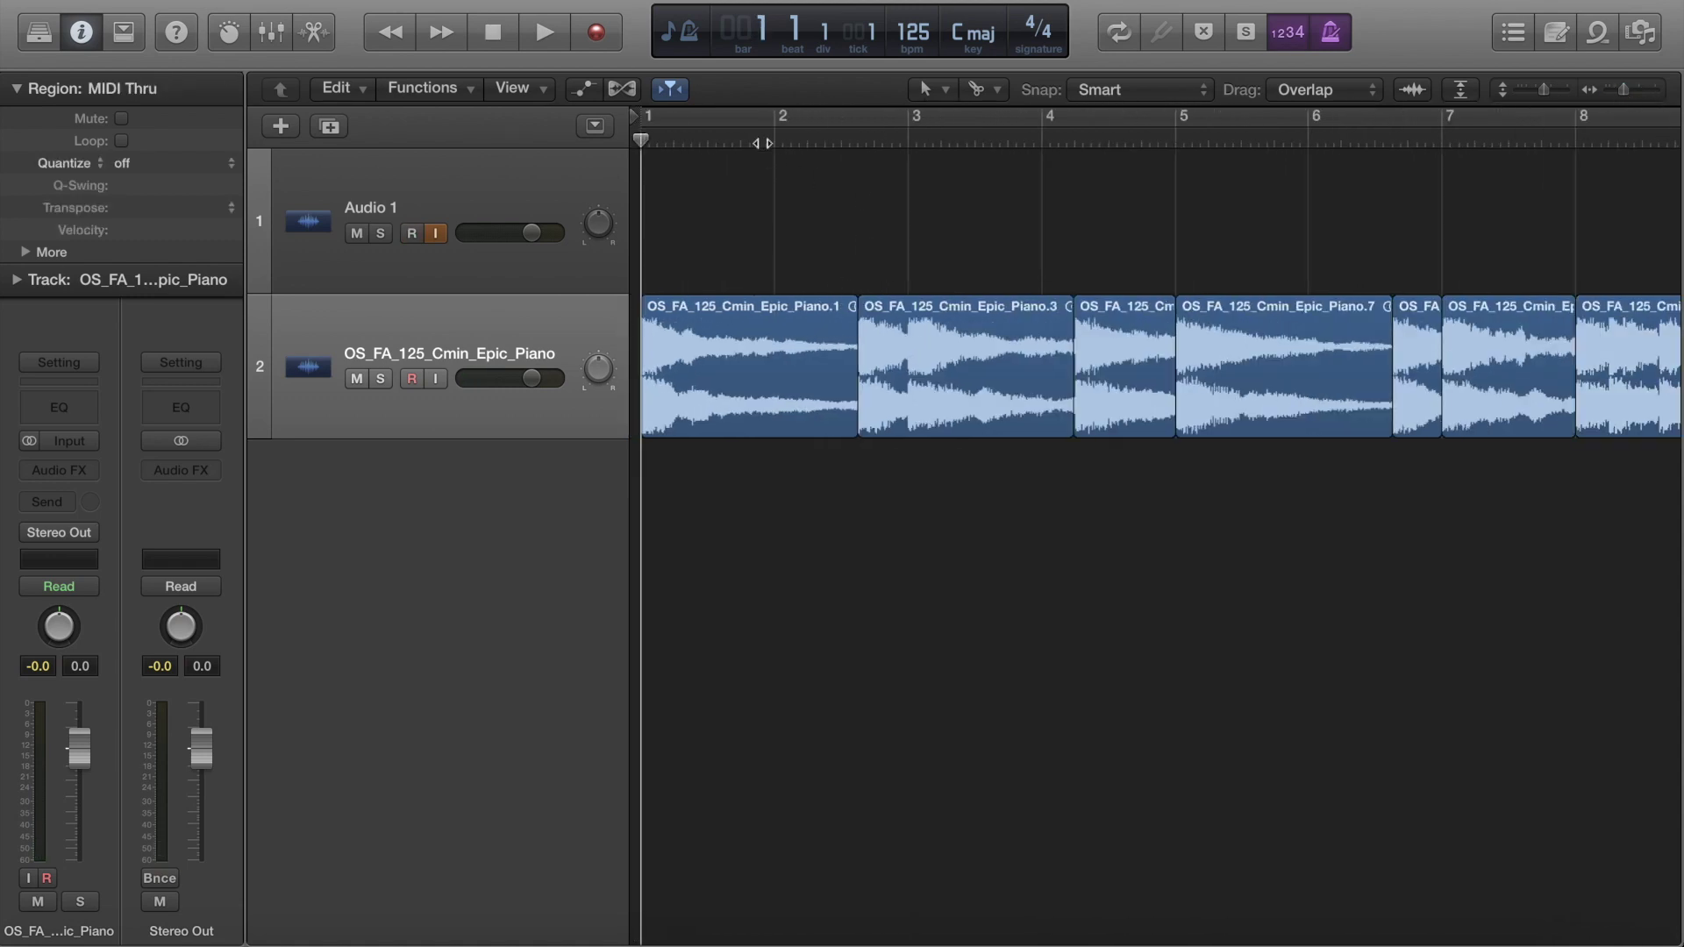
drag(641, 139, 1176, 136)
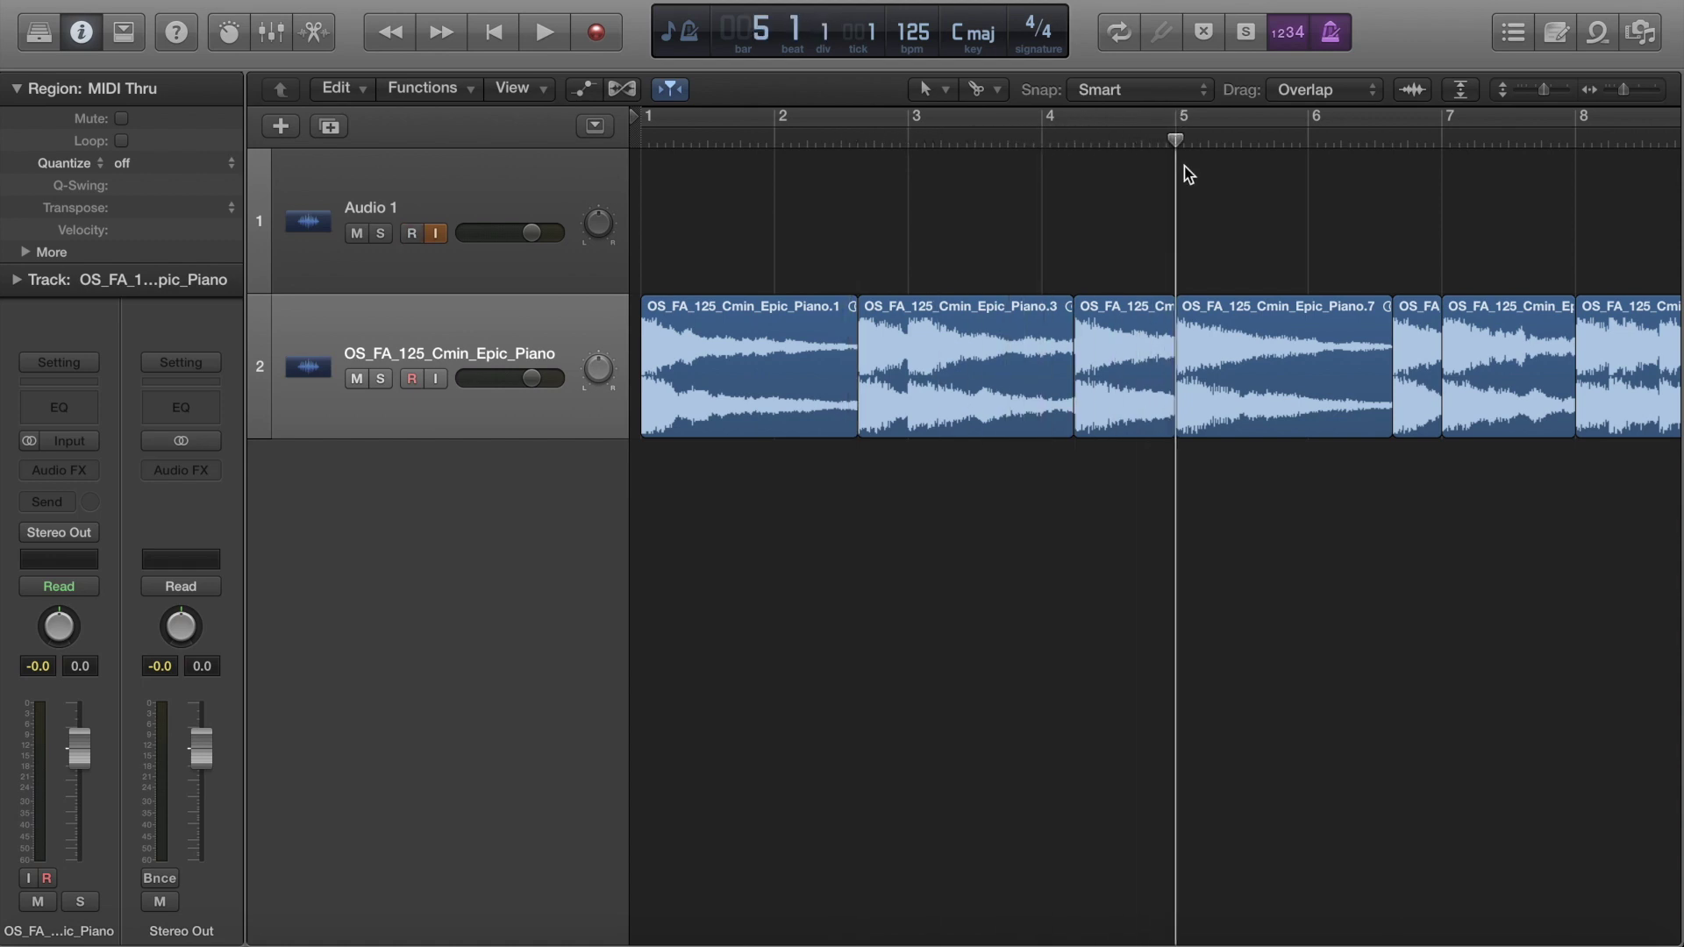
drag(1362, 140, 865, 221)
key(Return)
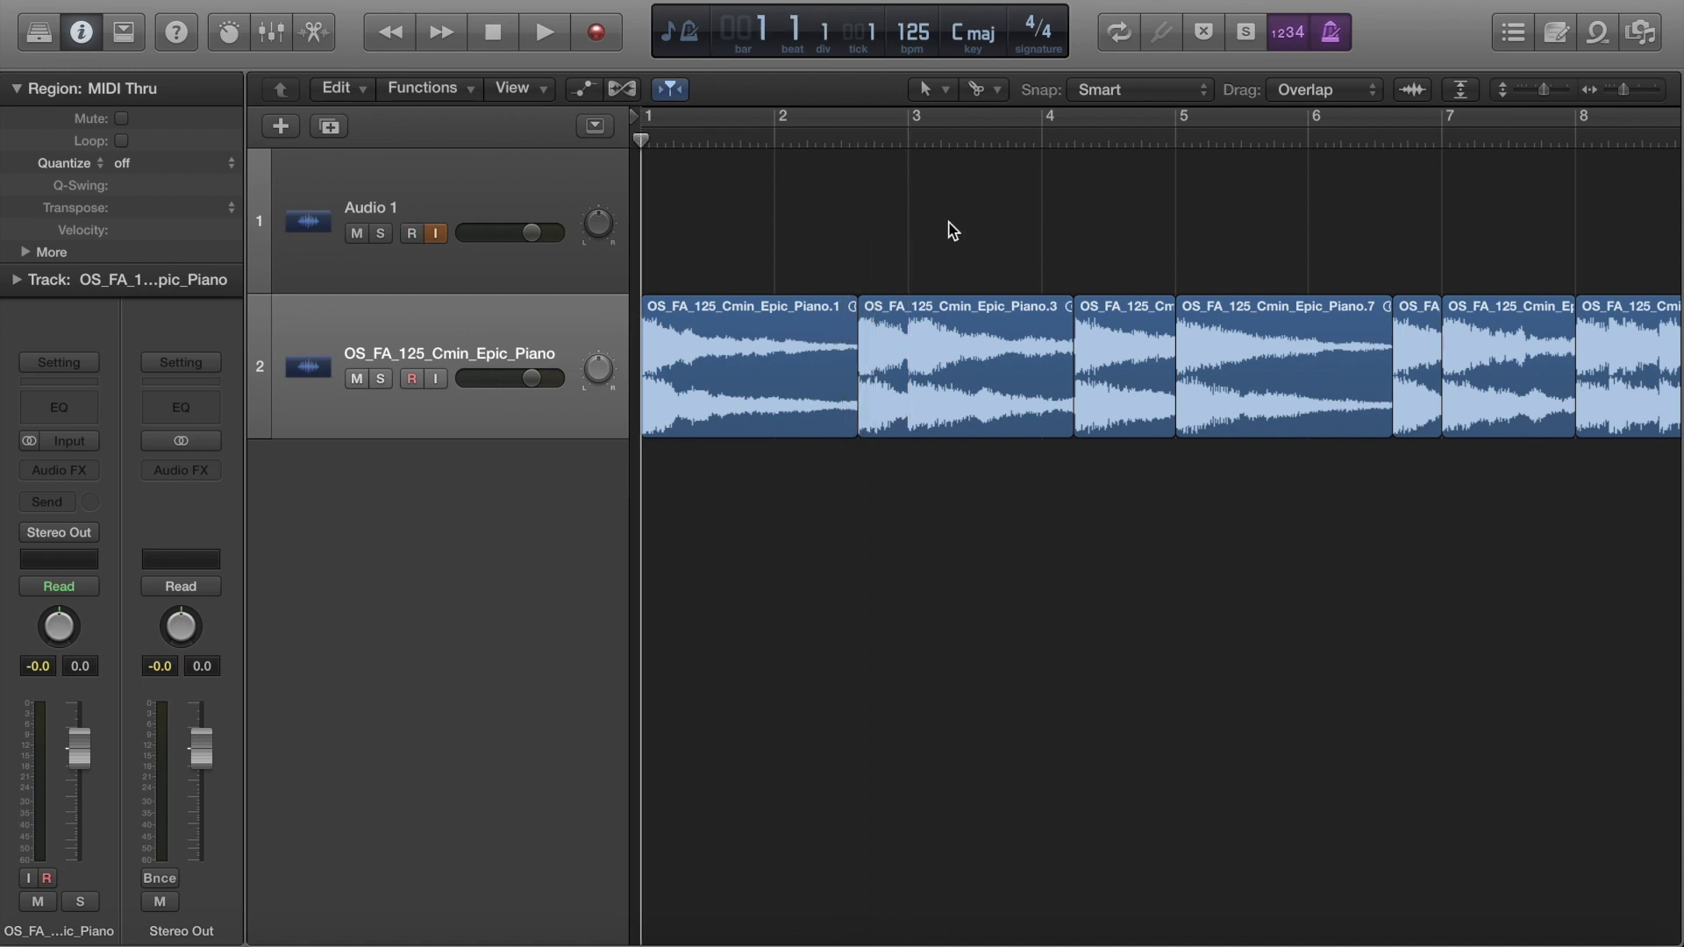
drag(1622, 89, 1619, 91)
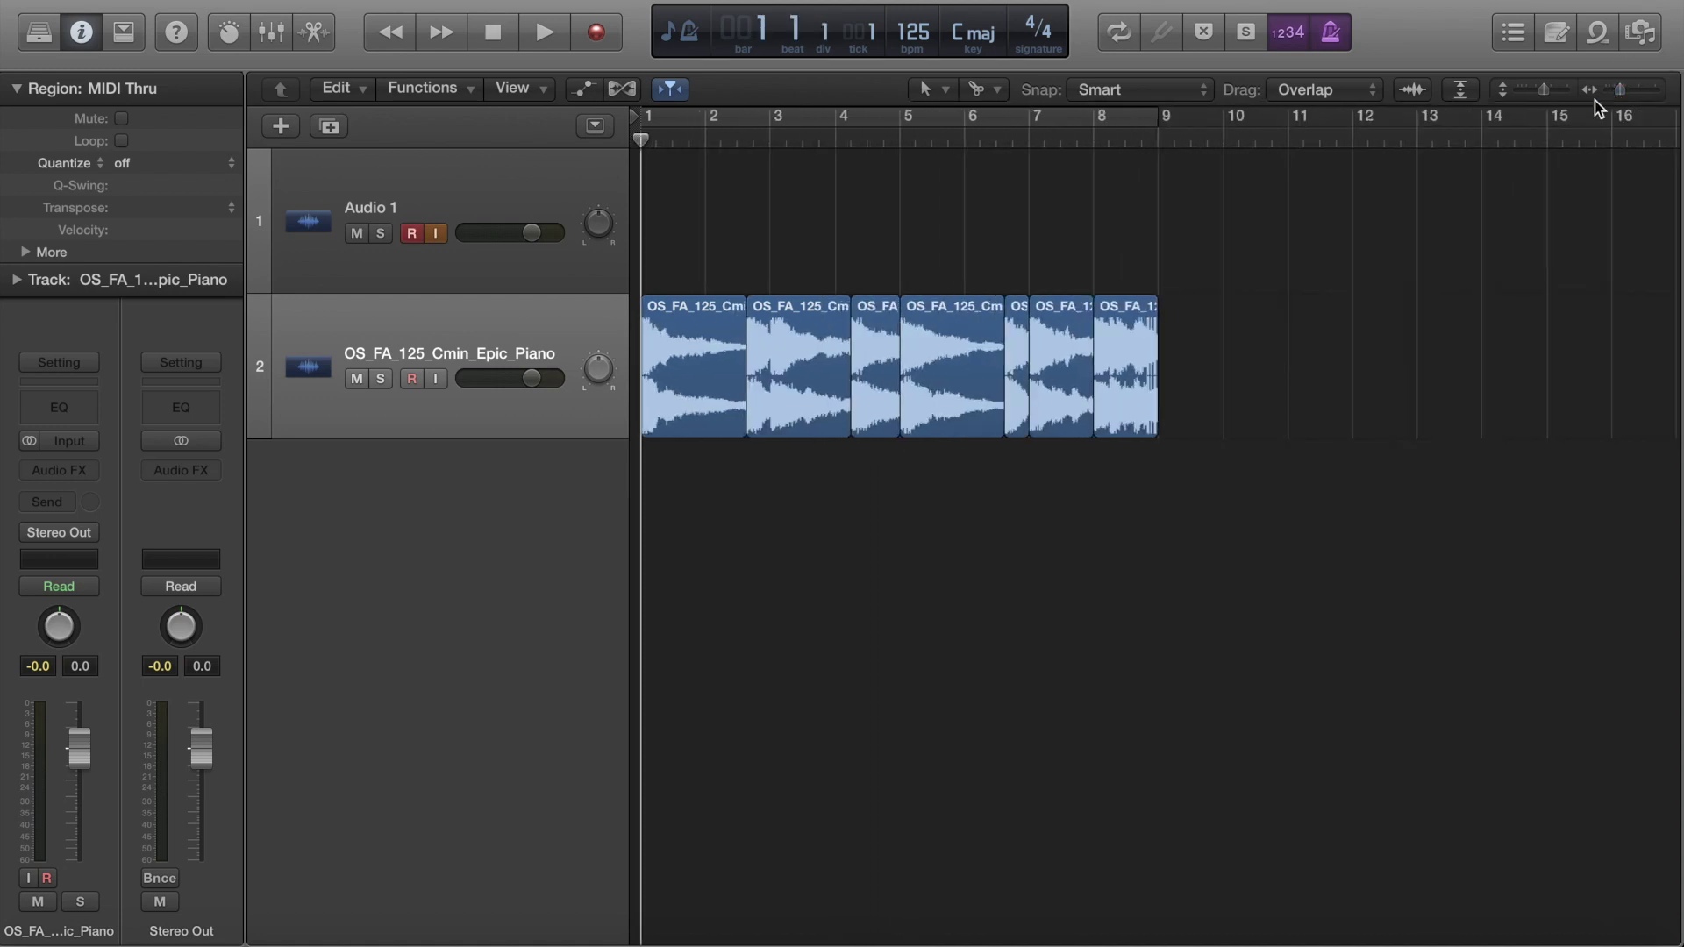
Step: Space out the slices, moving the last to bar 11 and the small one just before bar 5
drag(1120, 353, 1175, 352)
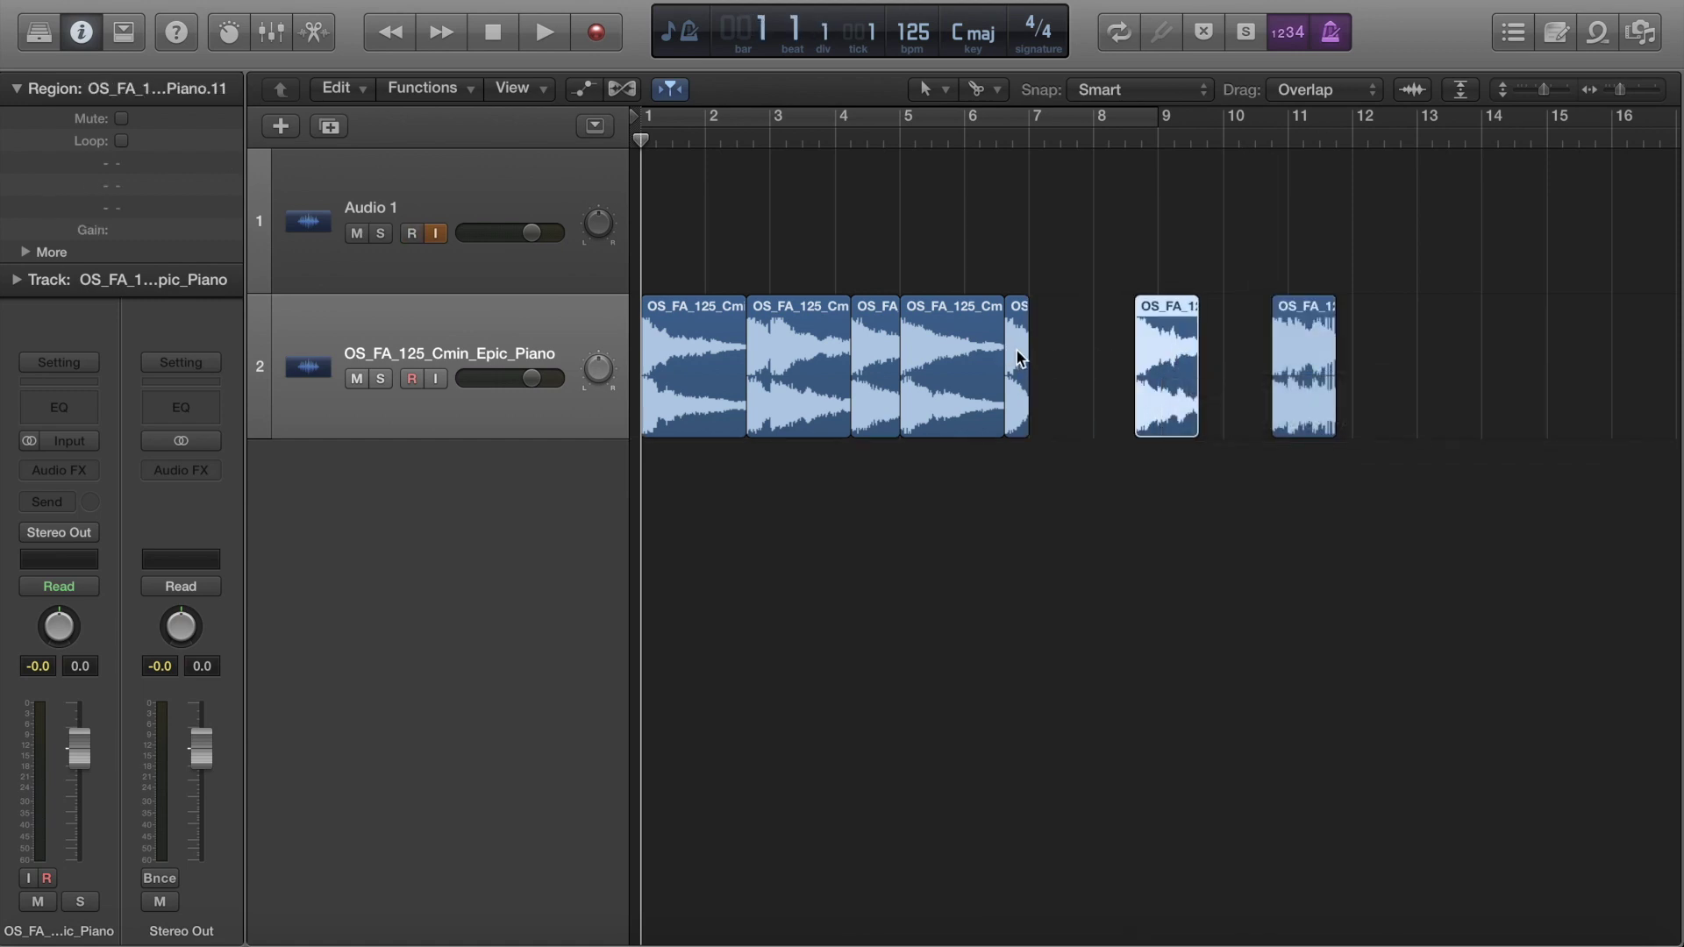
drag(1018, 358, 1083, 358)
drag(952, 356, 1006, 356)
drag(877, 365, 824, 368)
click(809, 369)
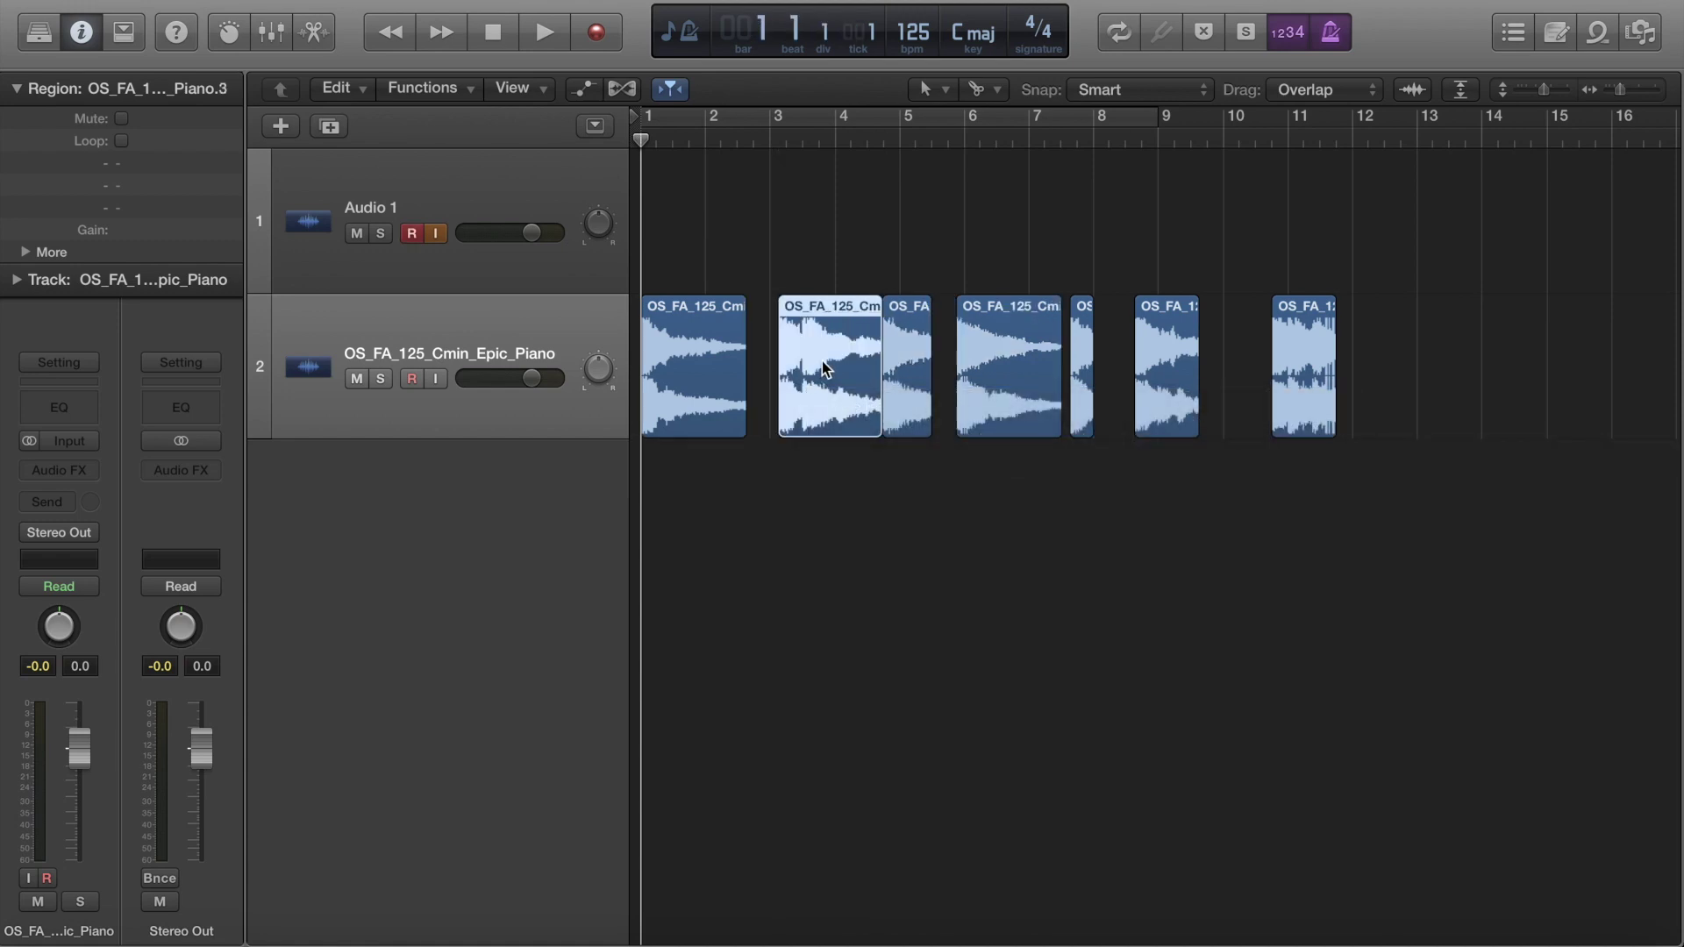
click(917, 402)
drag(918, 402, 934, 402)
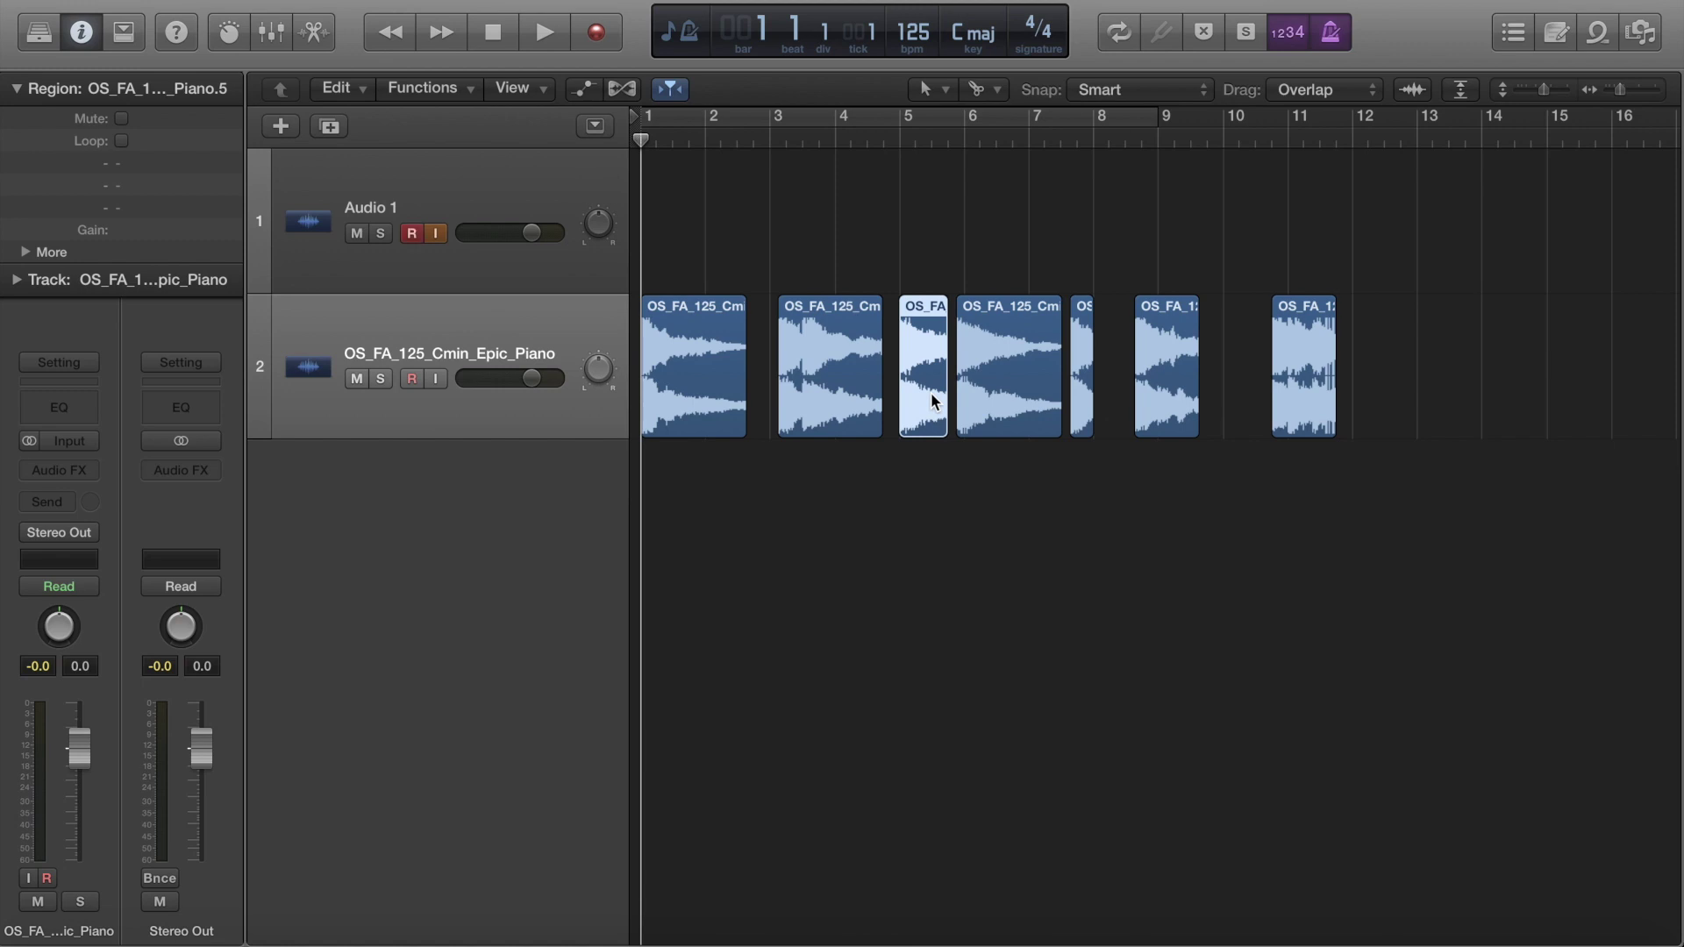
Step: Audition the spaced-out piano slices, replaying from bar 3
key(space)
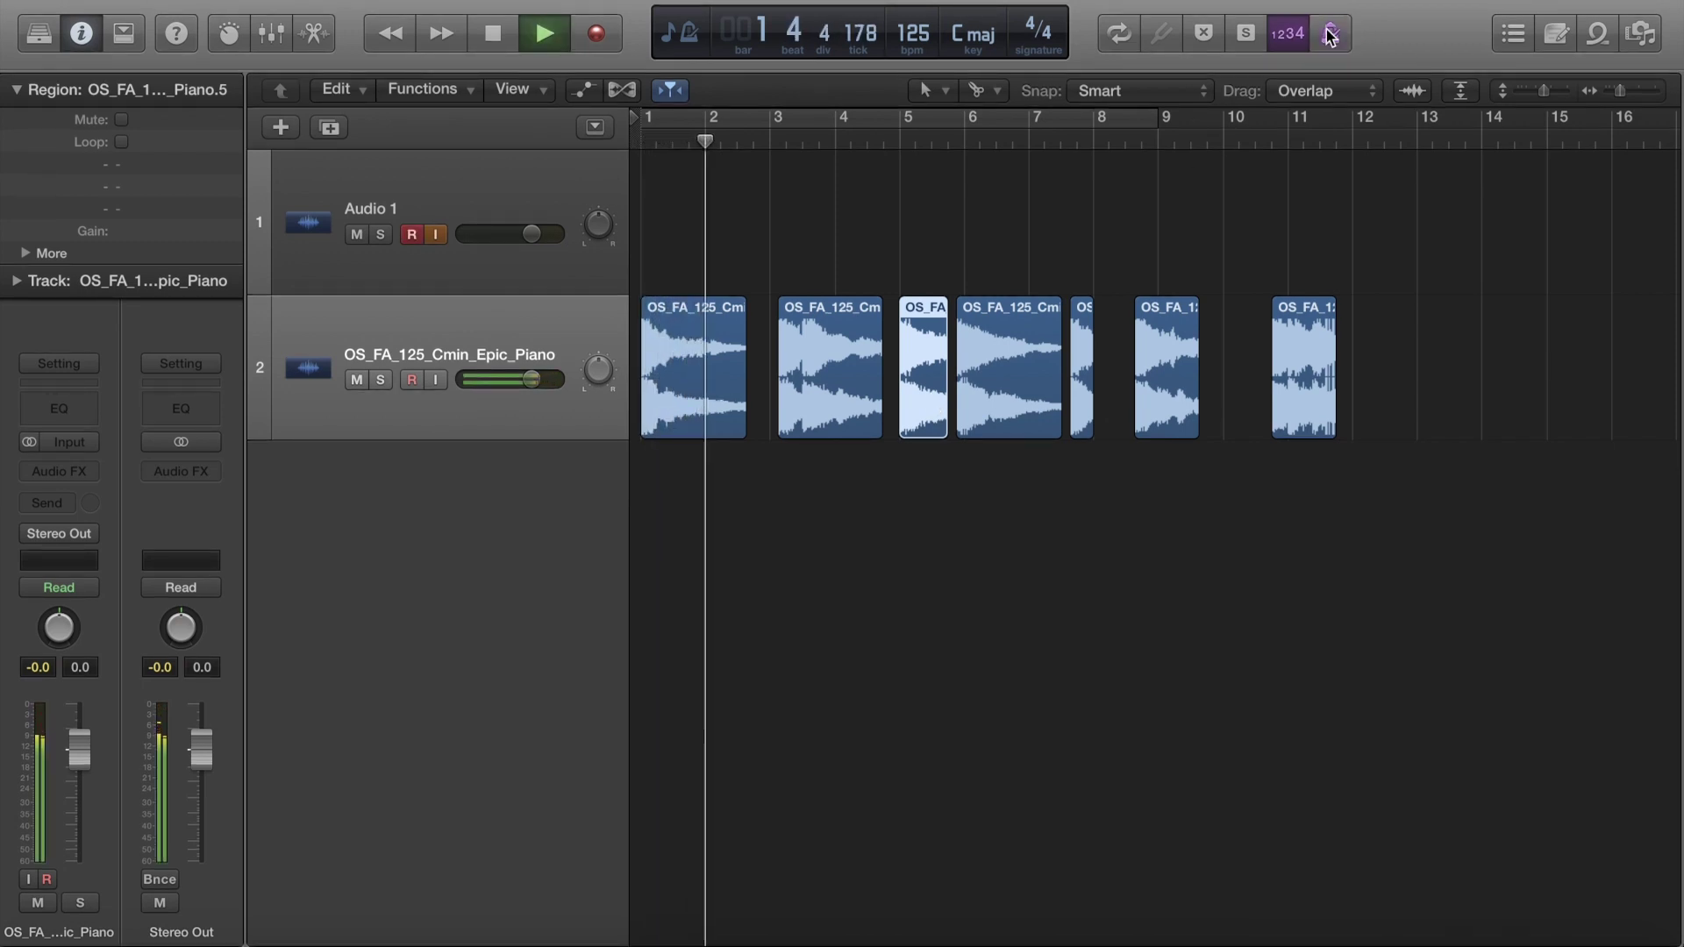
key(space)
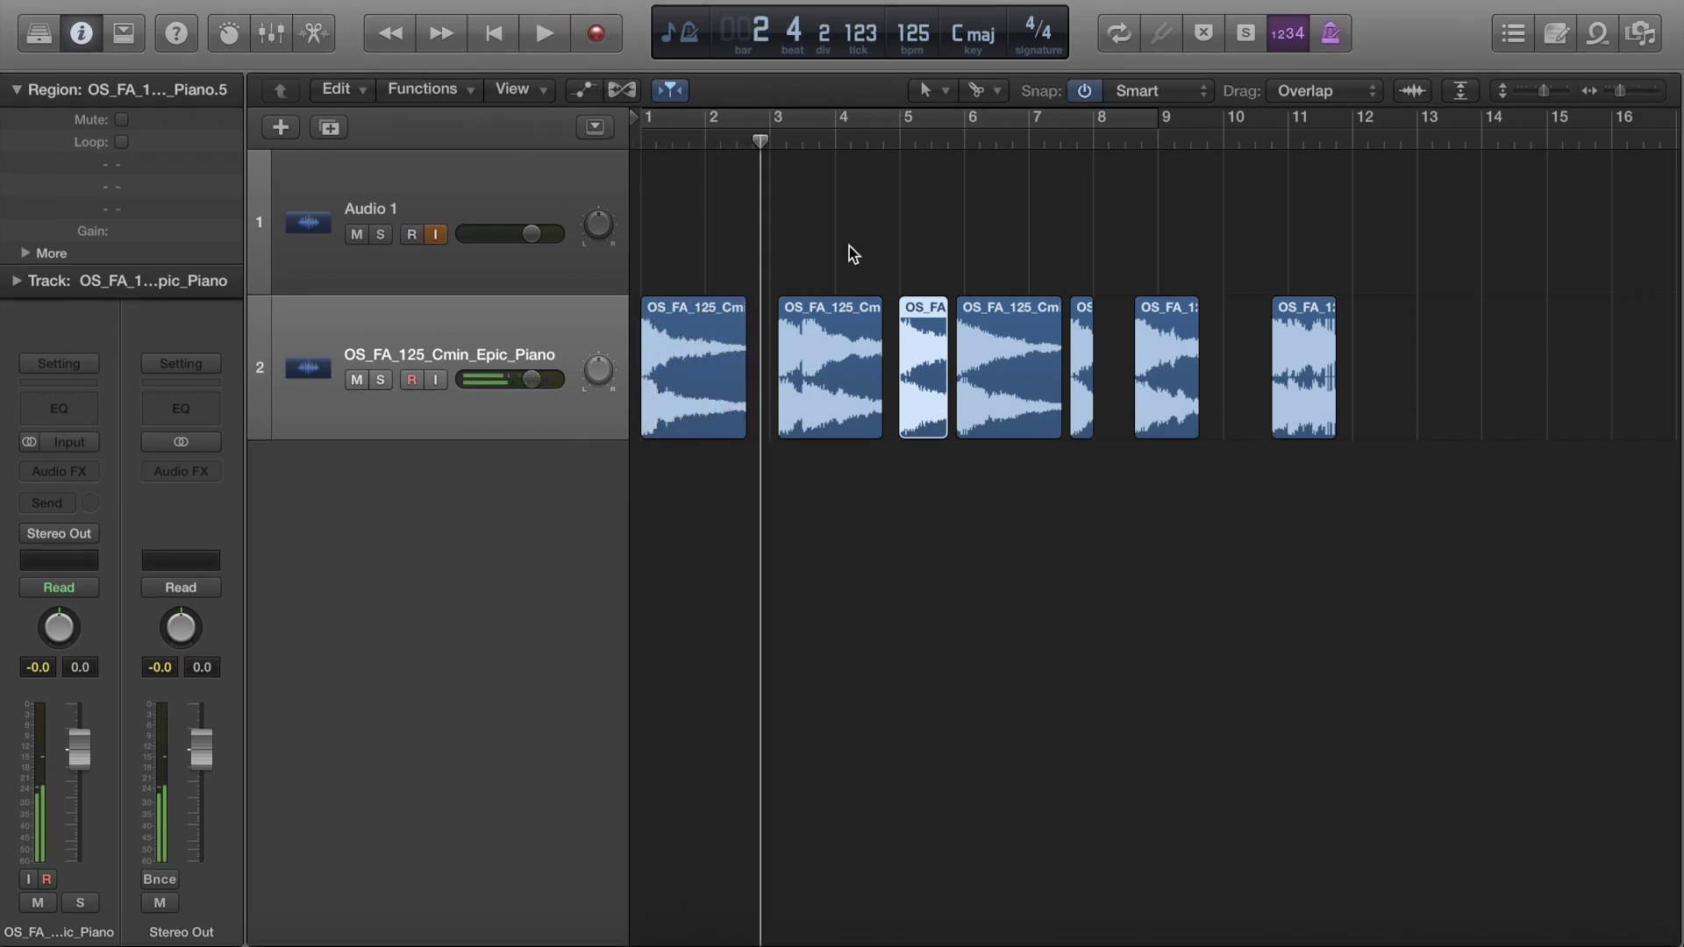
key(space)
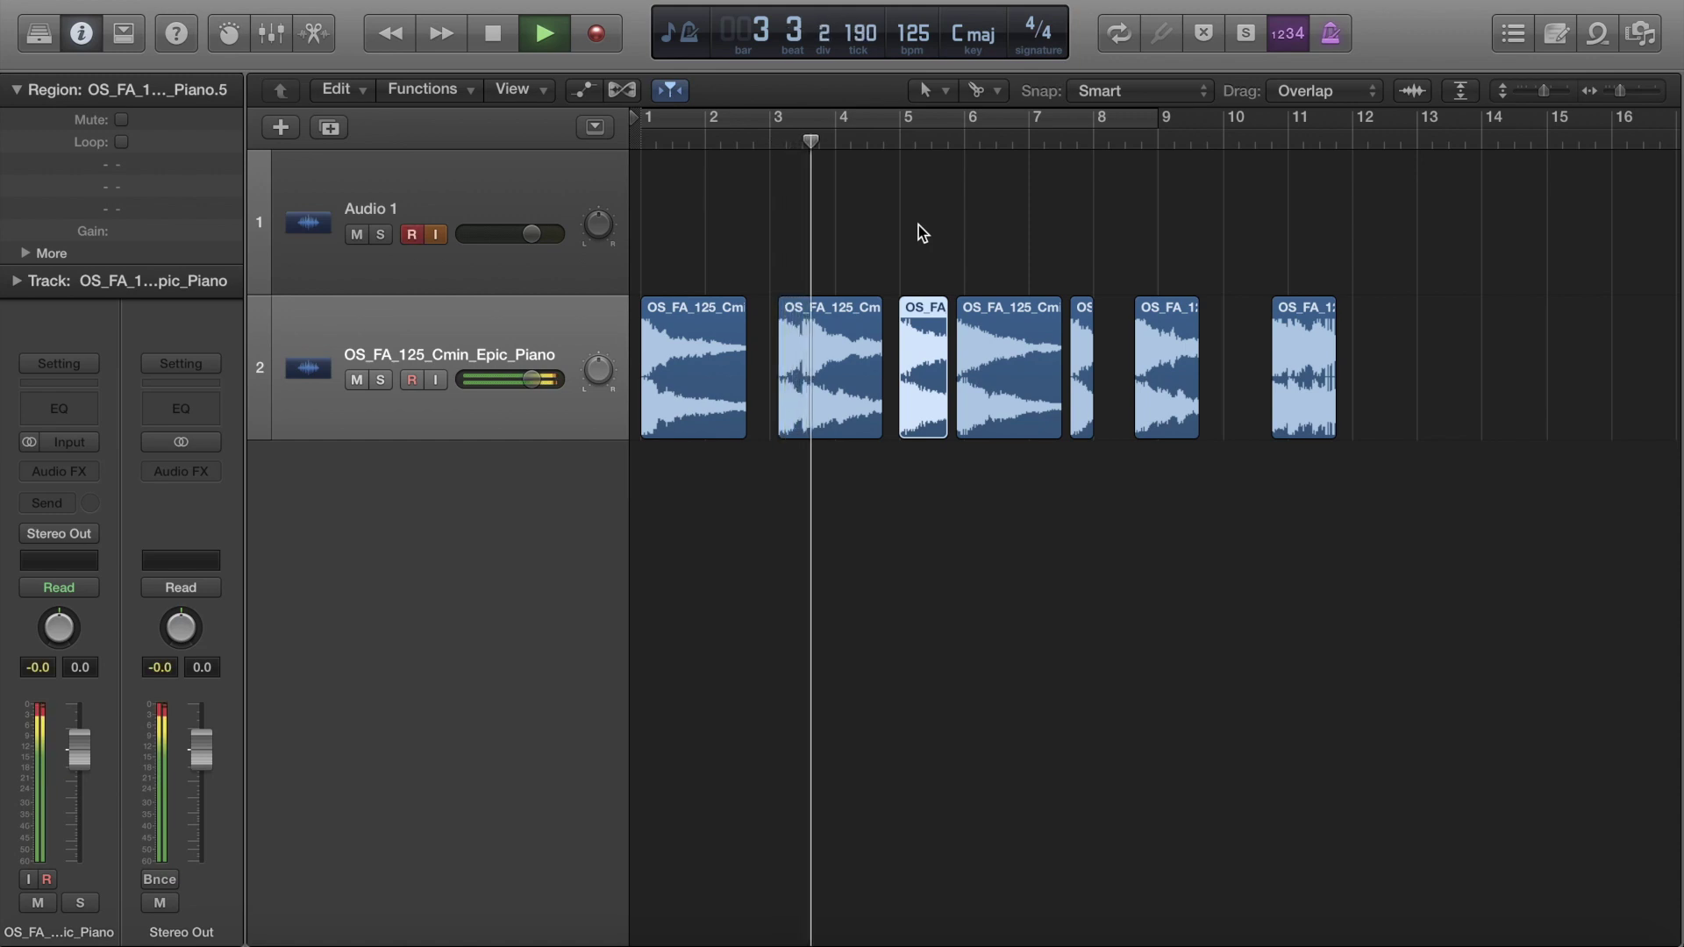
key(space)
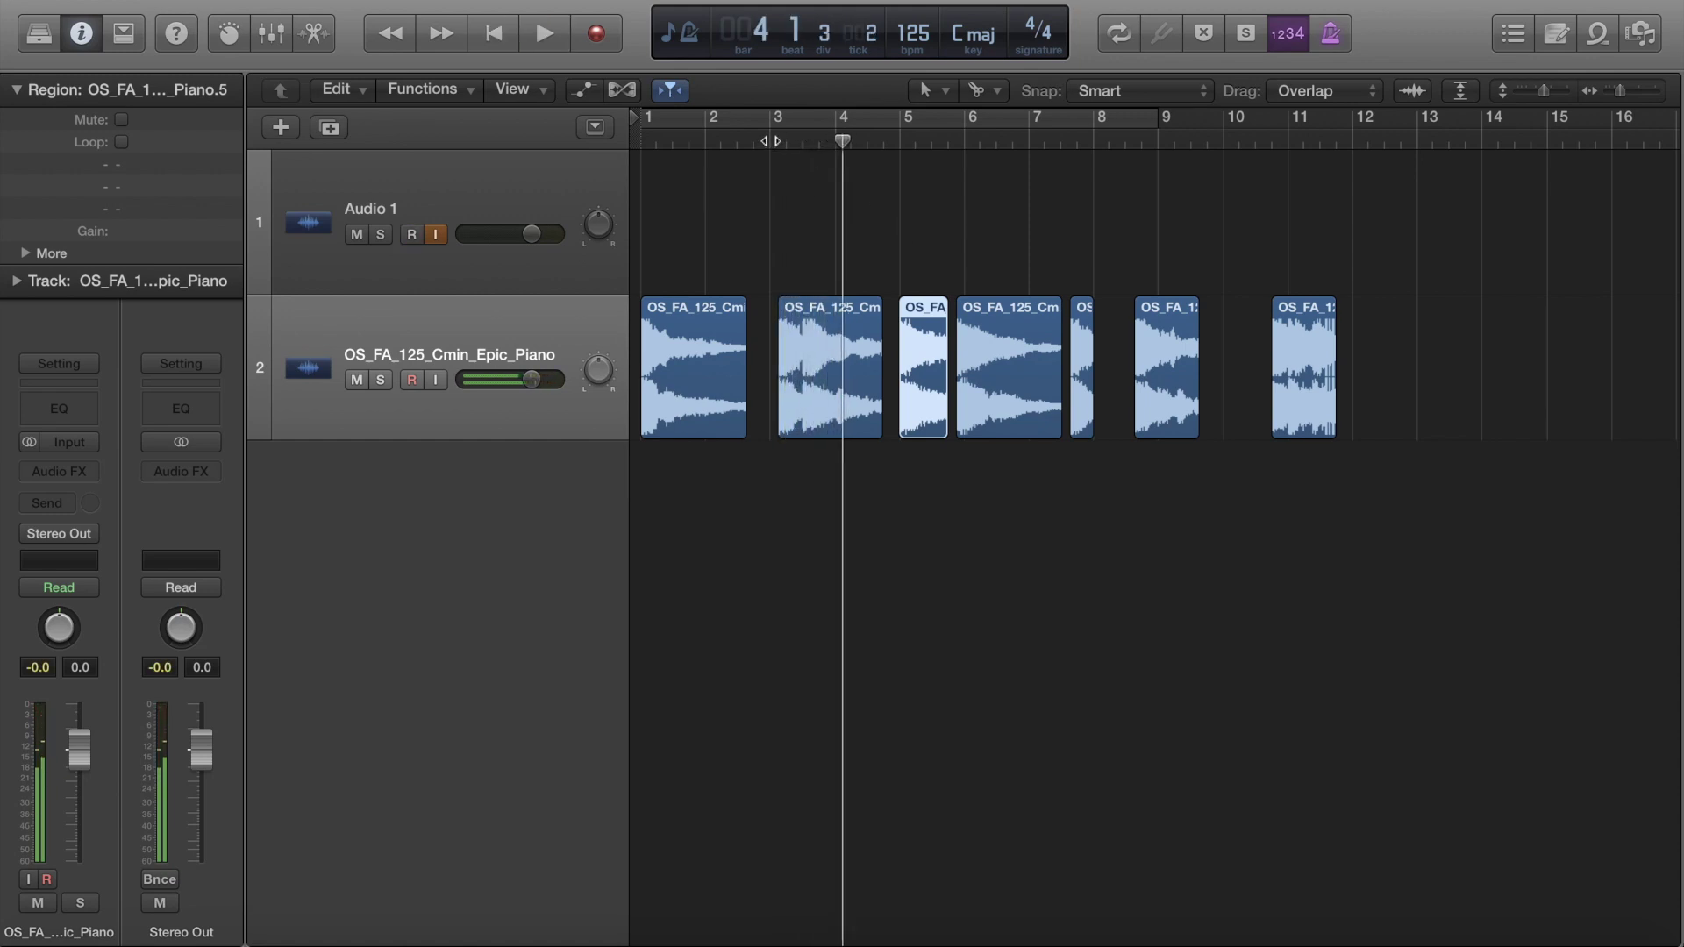
key(space)
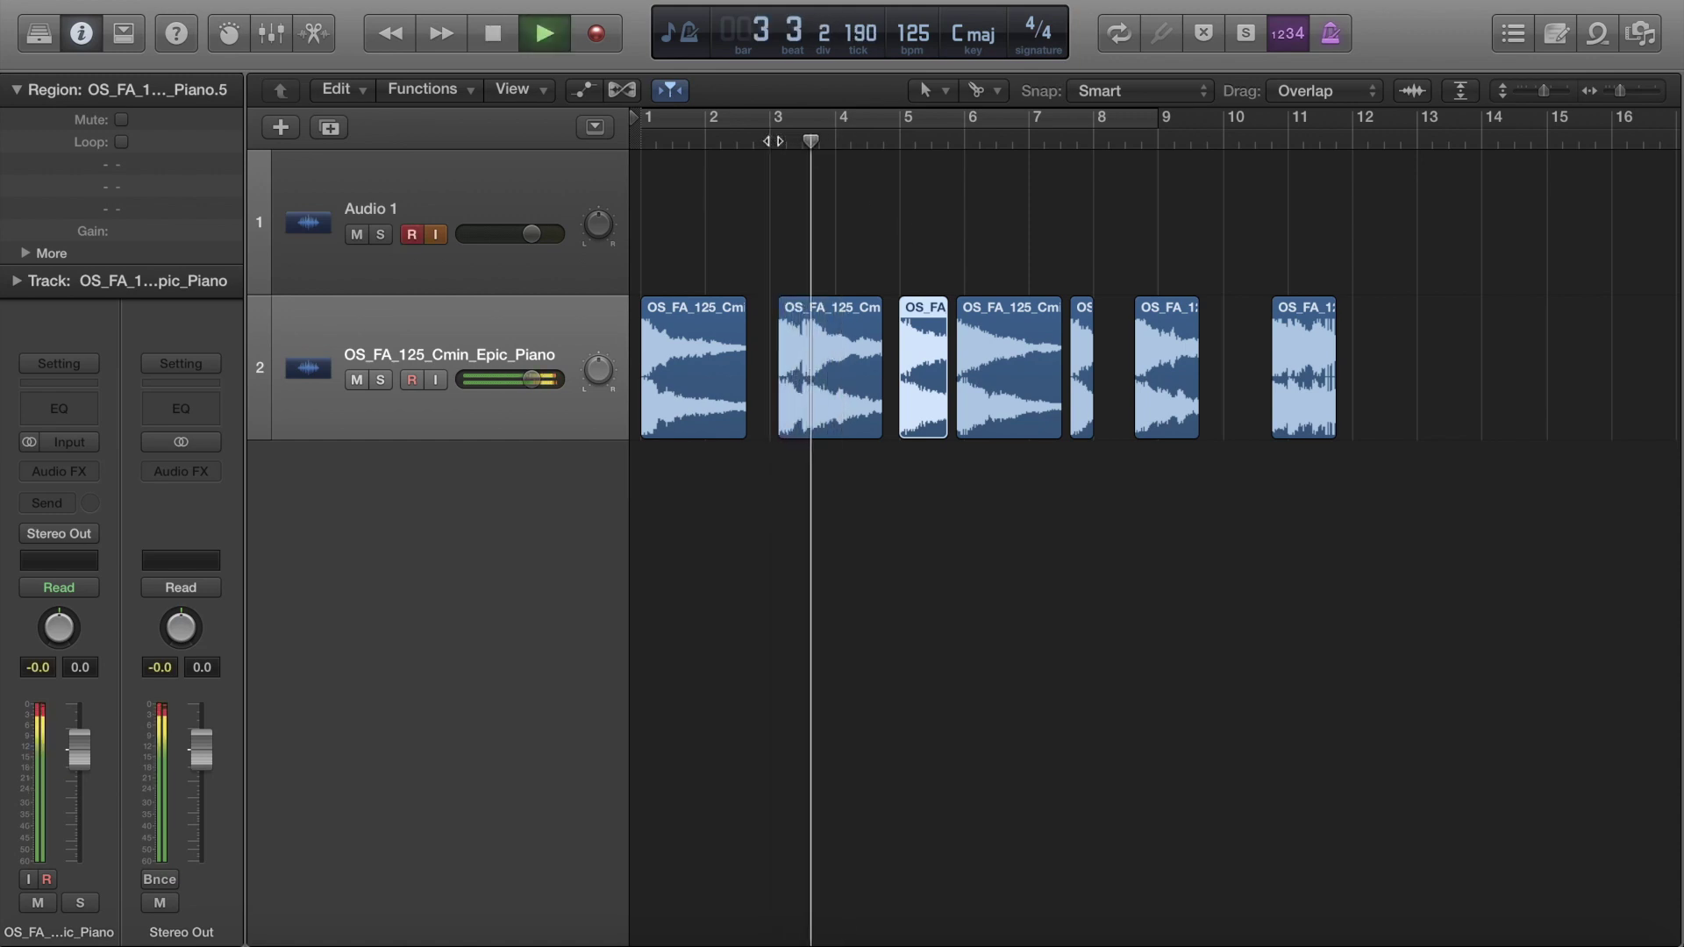
key(space)
Step: Split a short slice off the second region, nudge it slightly left, and play it back
key(Left)
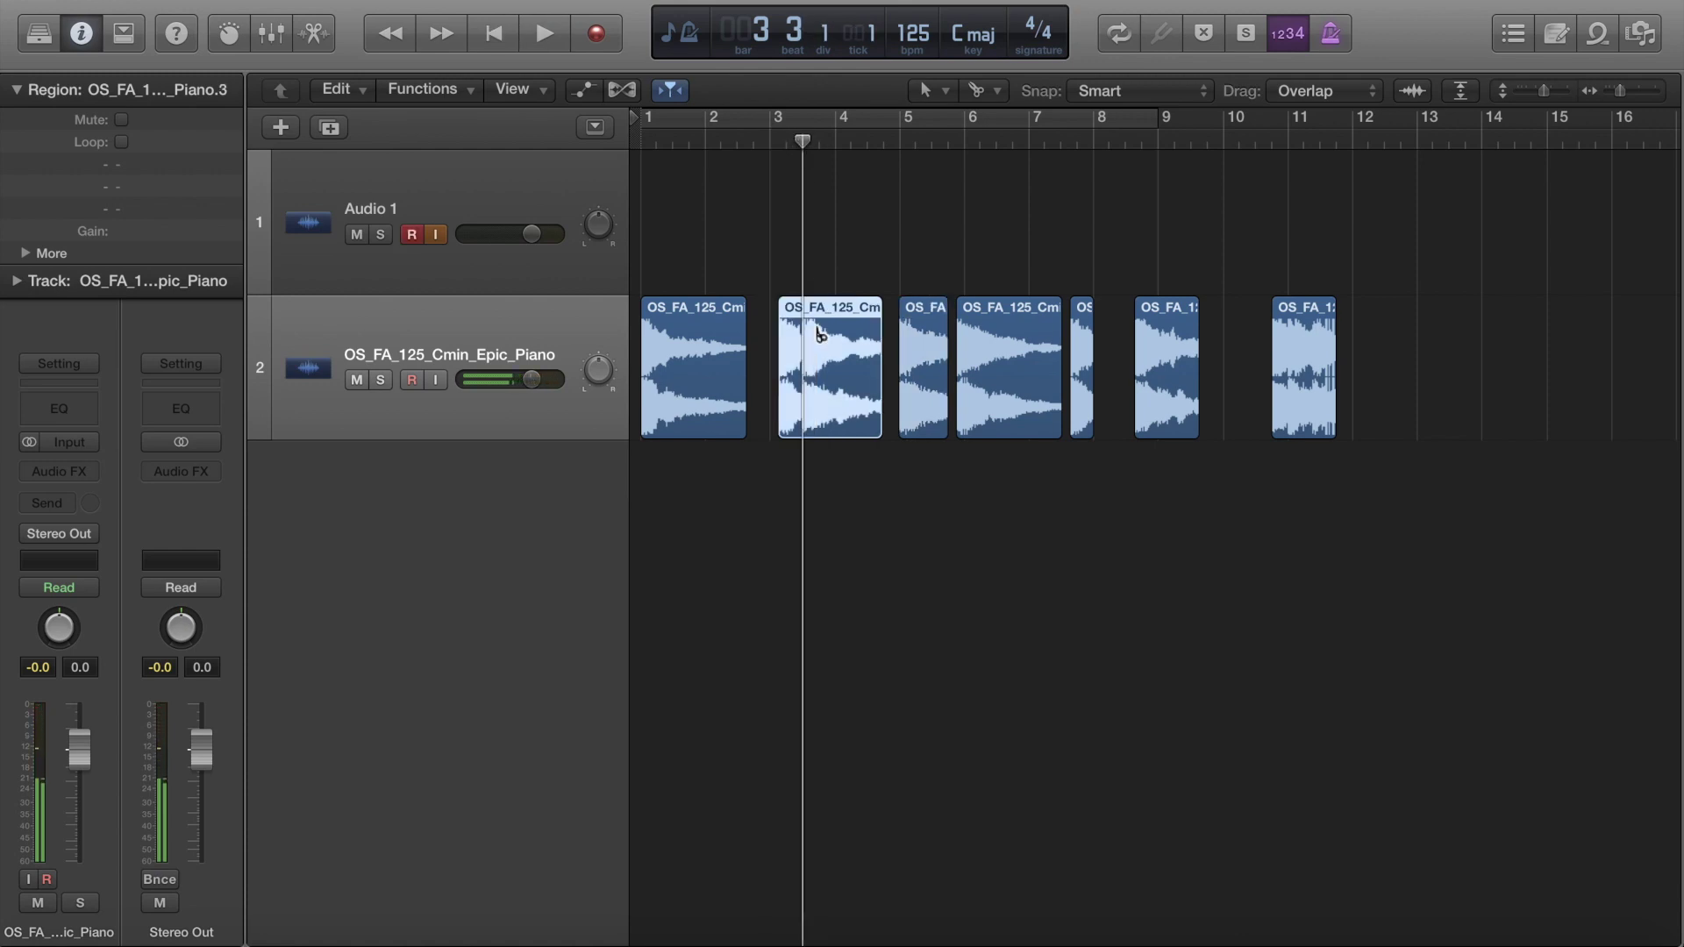
key(super+t)
click(850, 248)
drag(785, 358, 771, 349)
key(space)
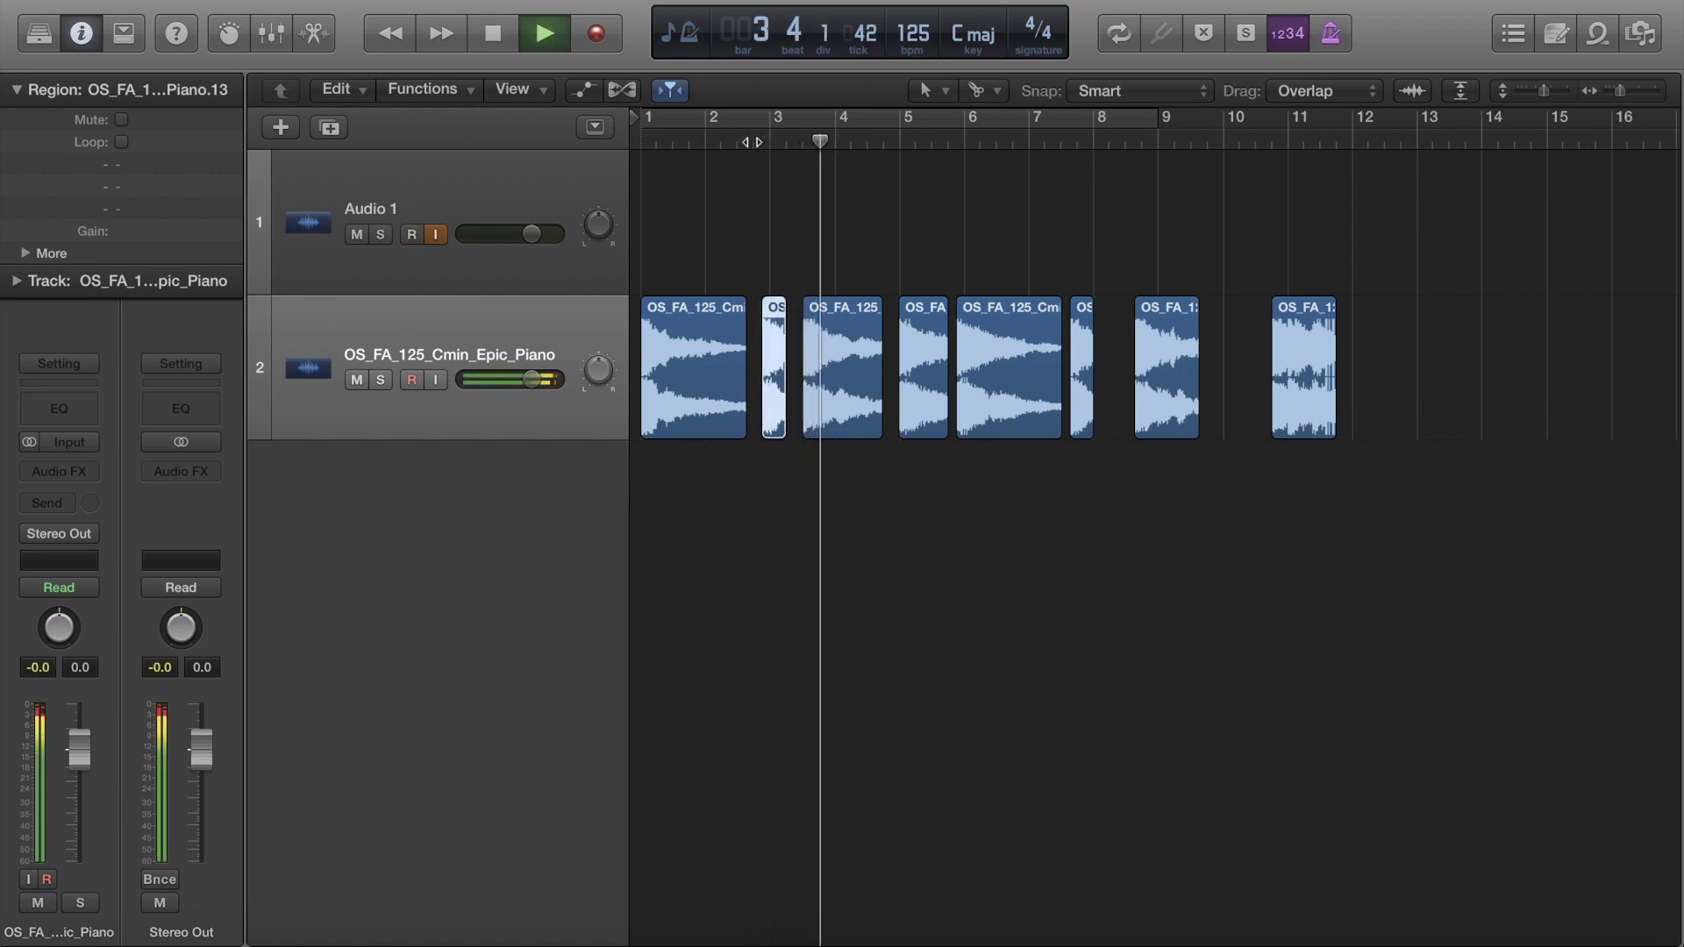
key(space)
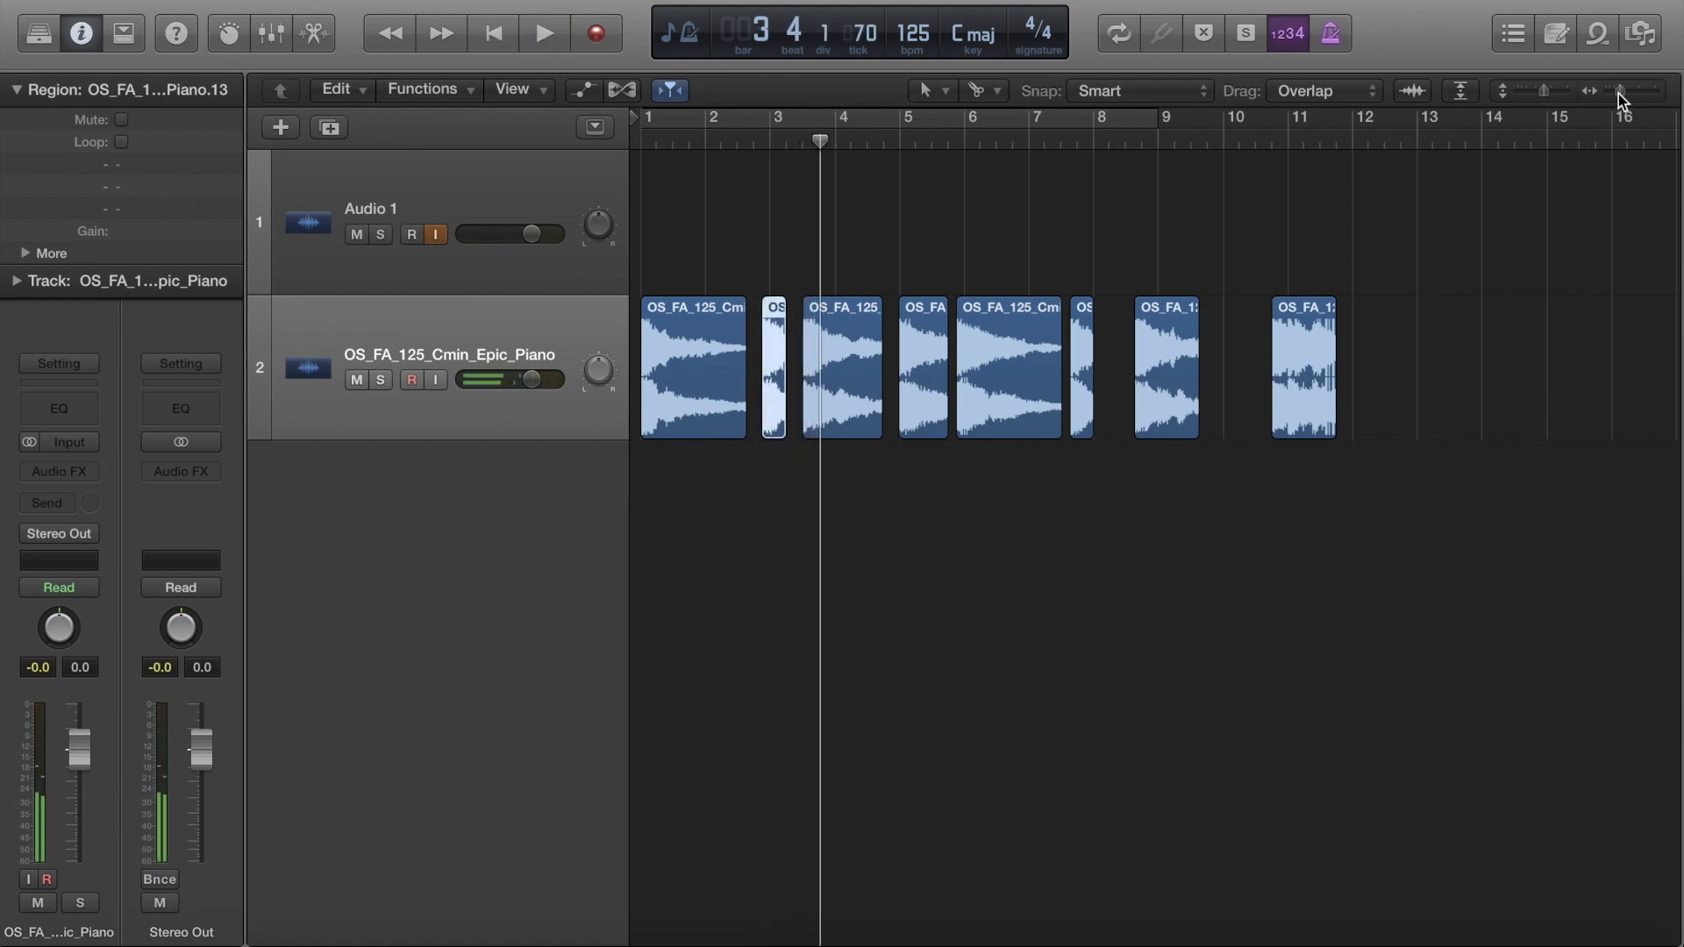
drag(1618, 93, 1623, 101)
key(space)
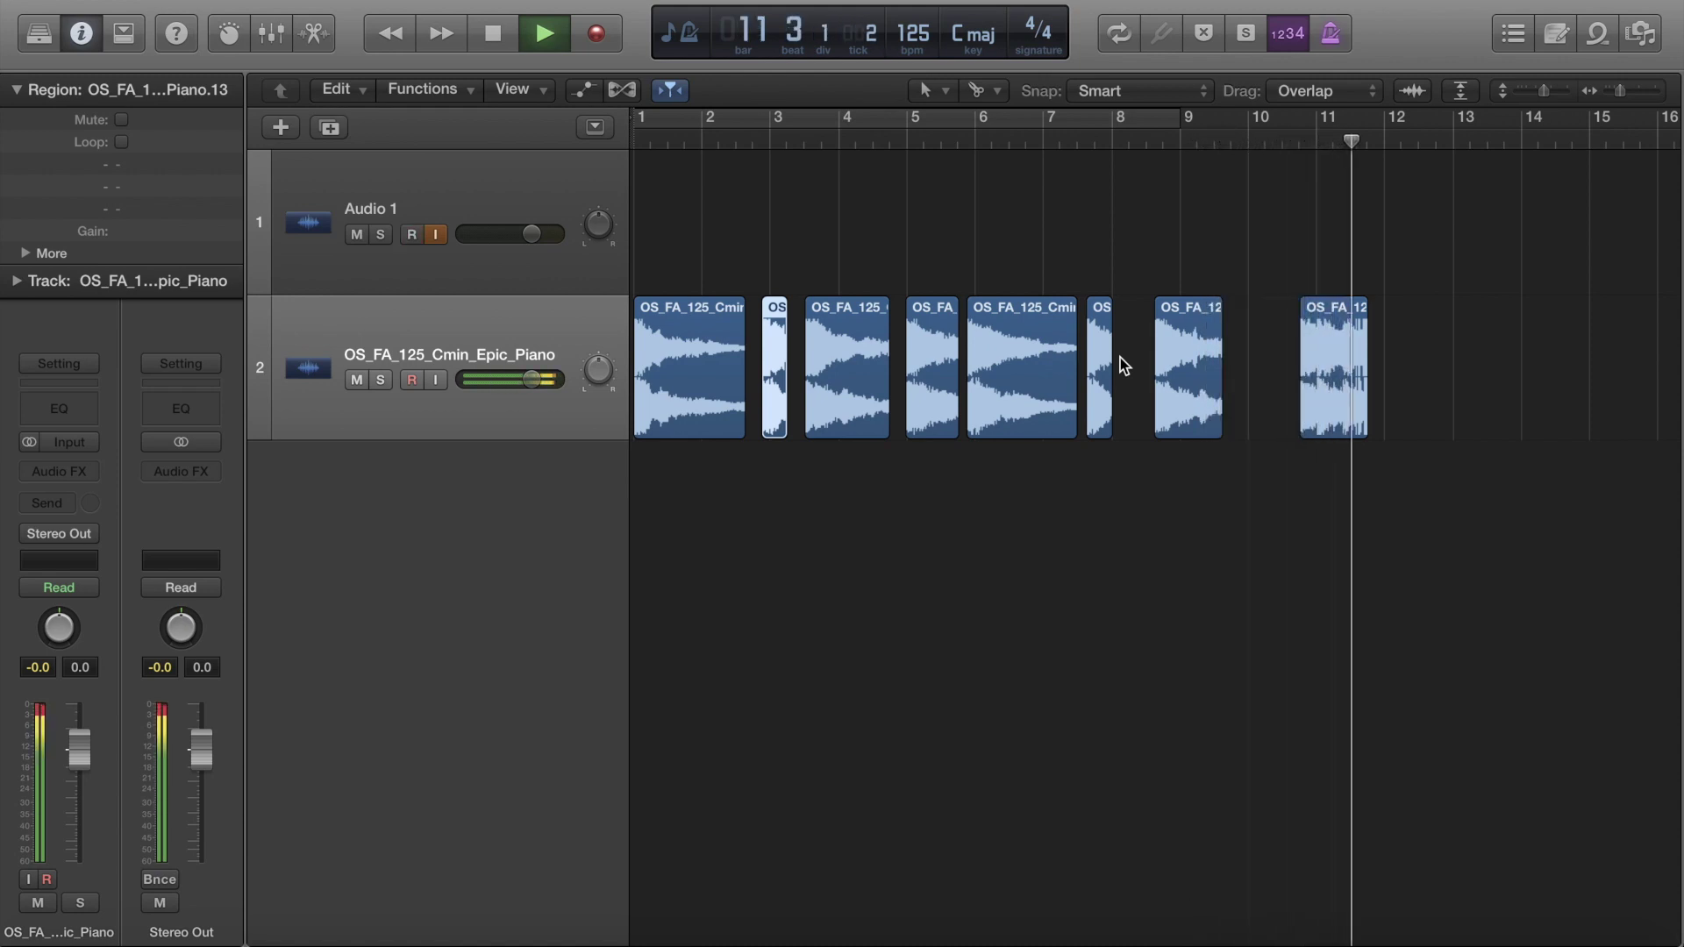
click(1283, 138)
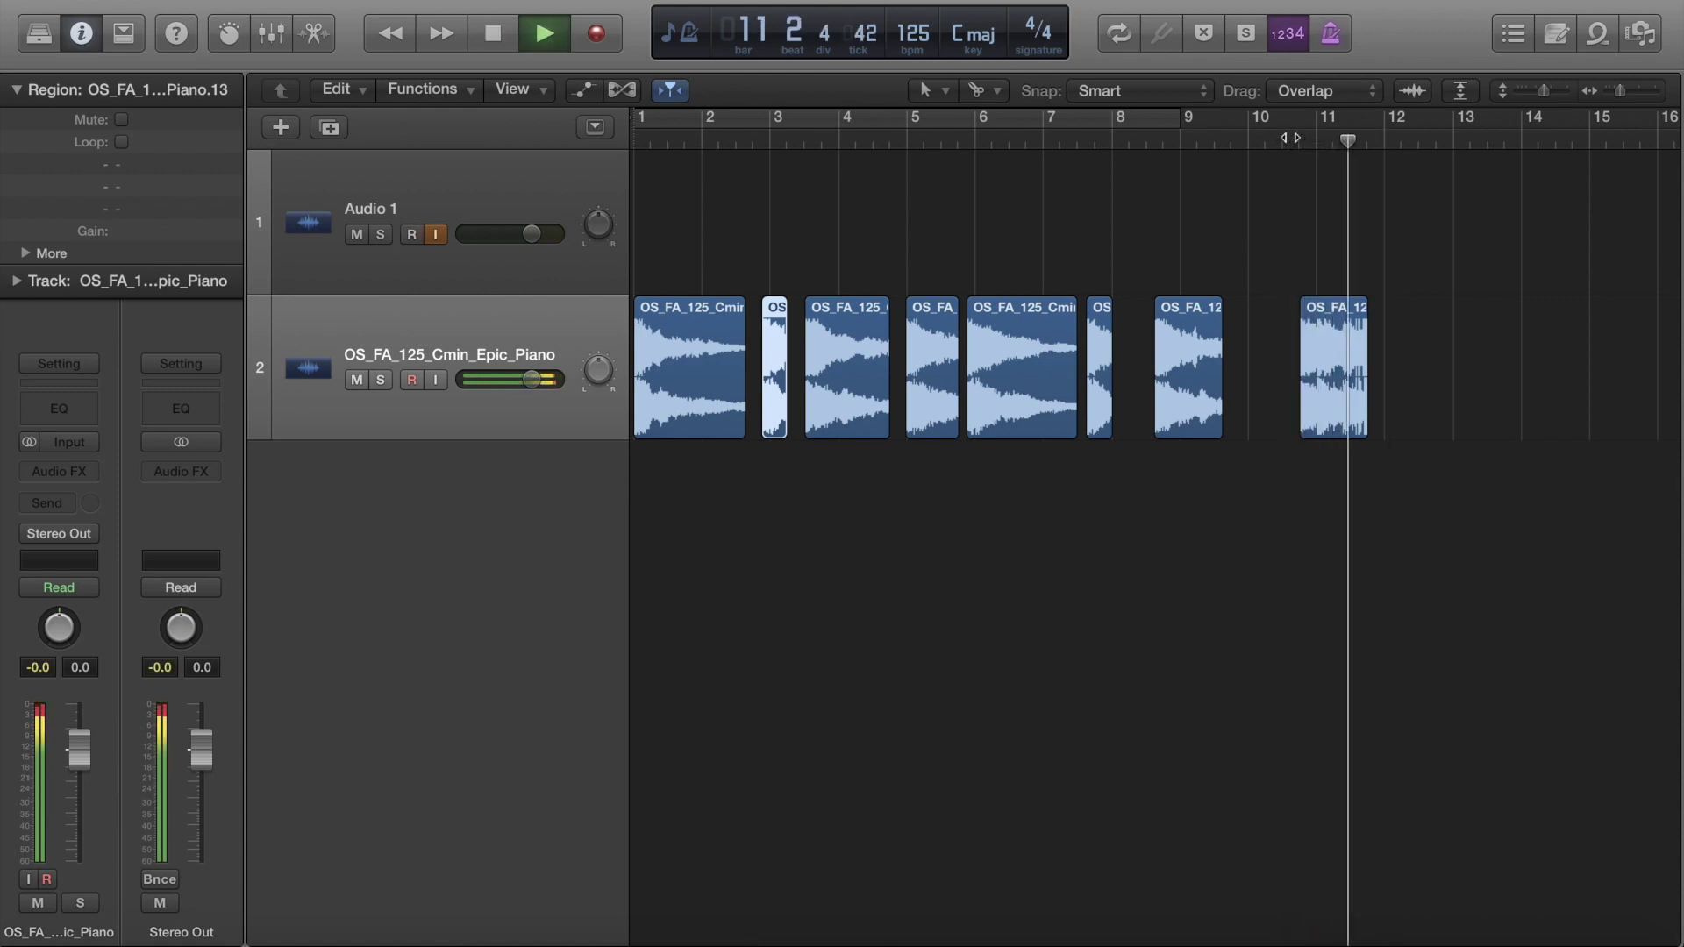
key(space)
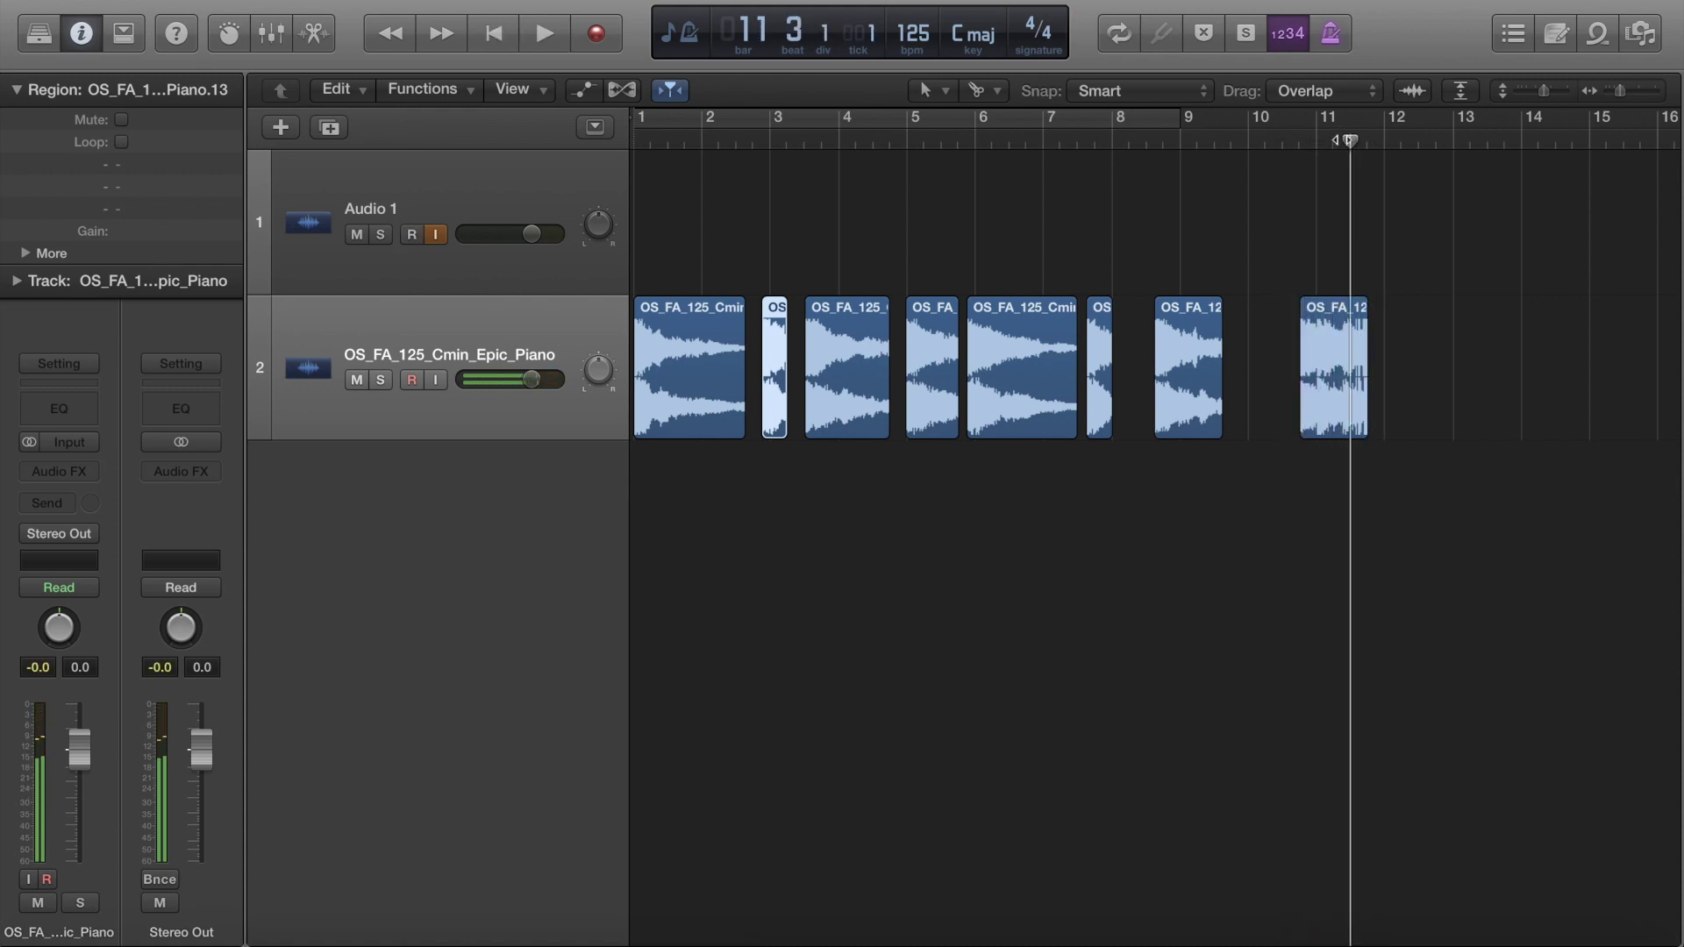
key(Return)
click(748, 262)
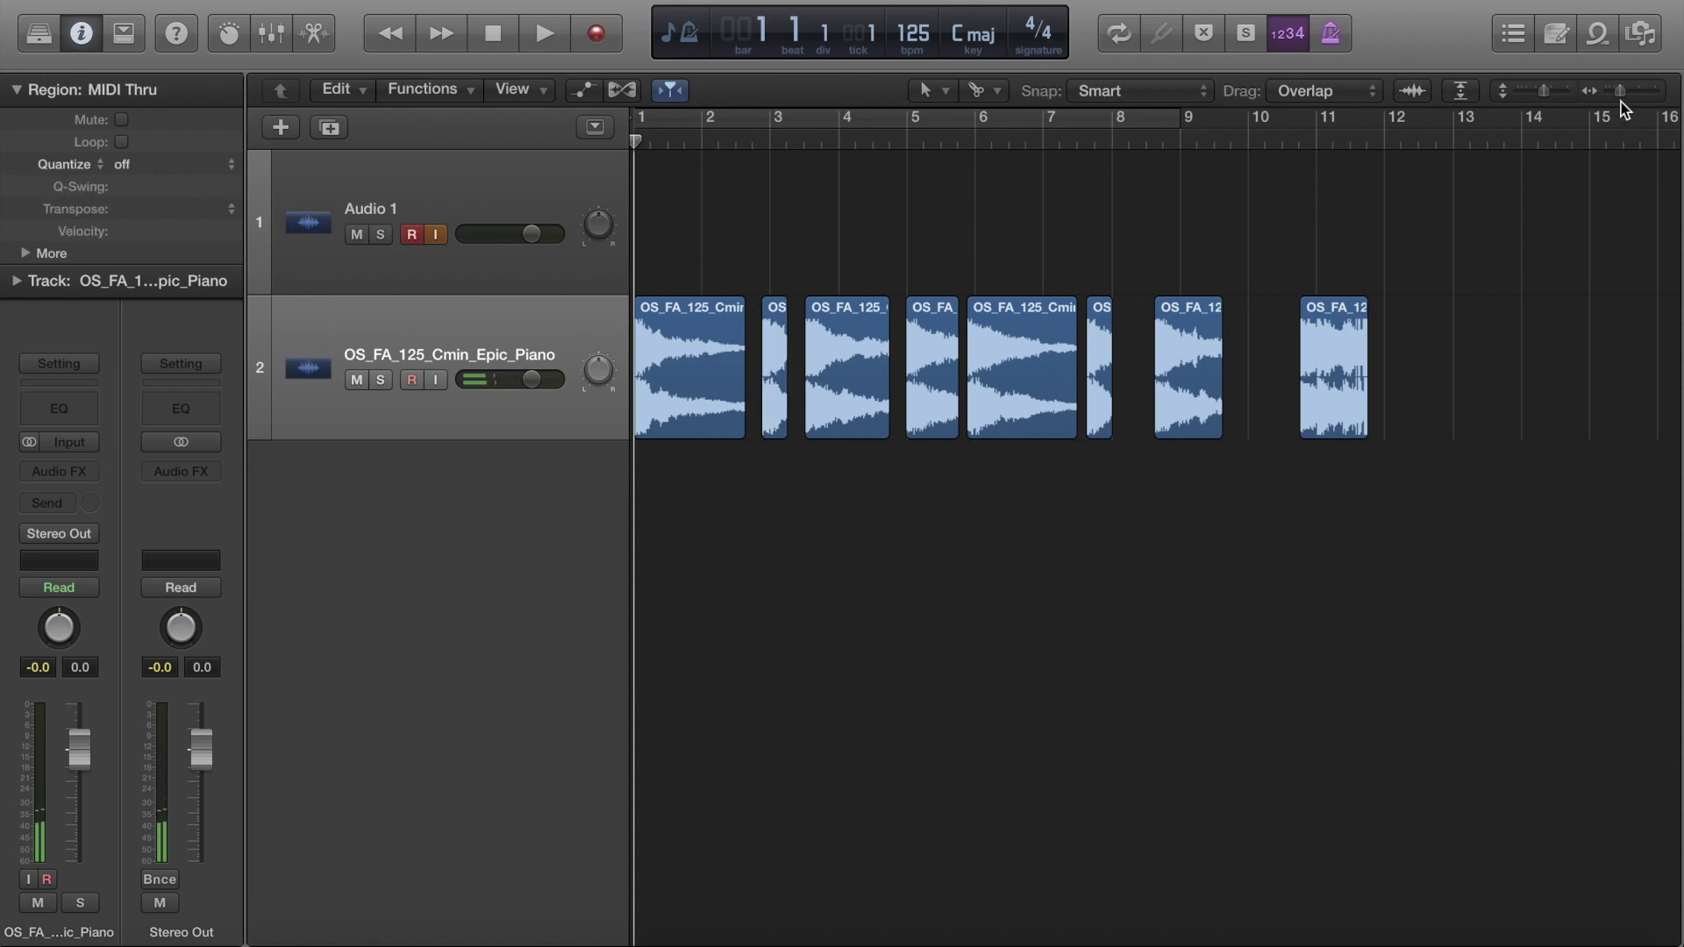
Step: Zoom to show bars 1–4 and play from bar 1 to around bar 2.3
drag(1621, 102, 1551, 97)
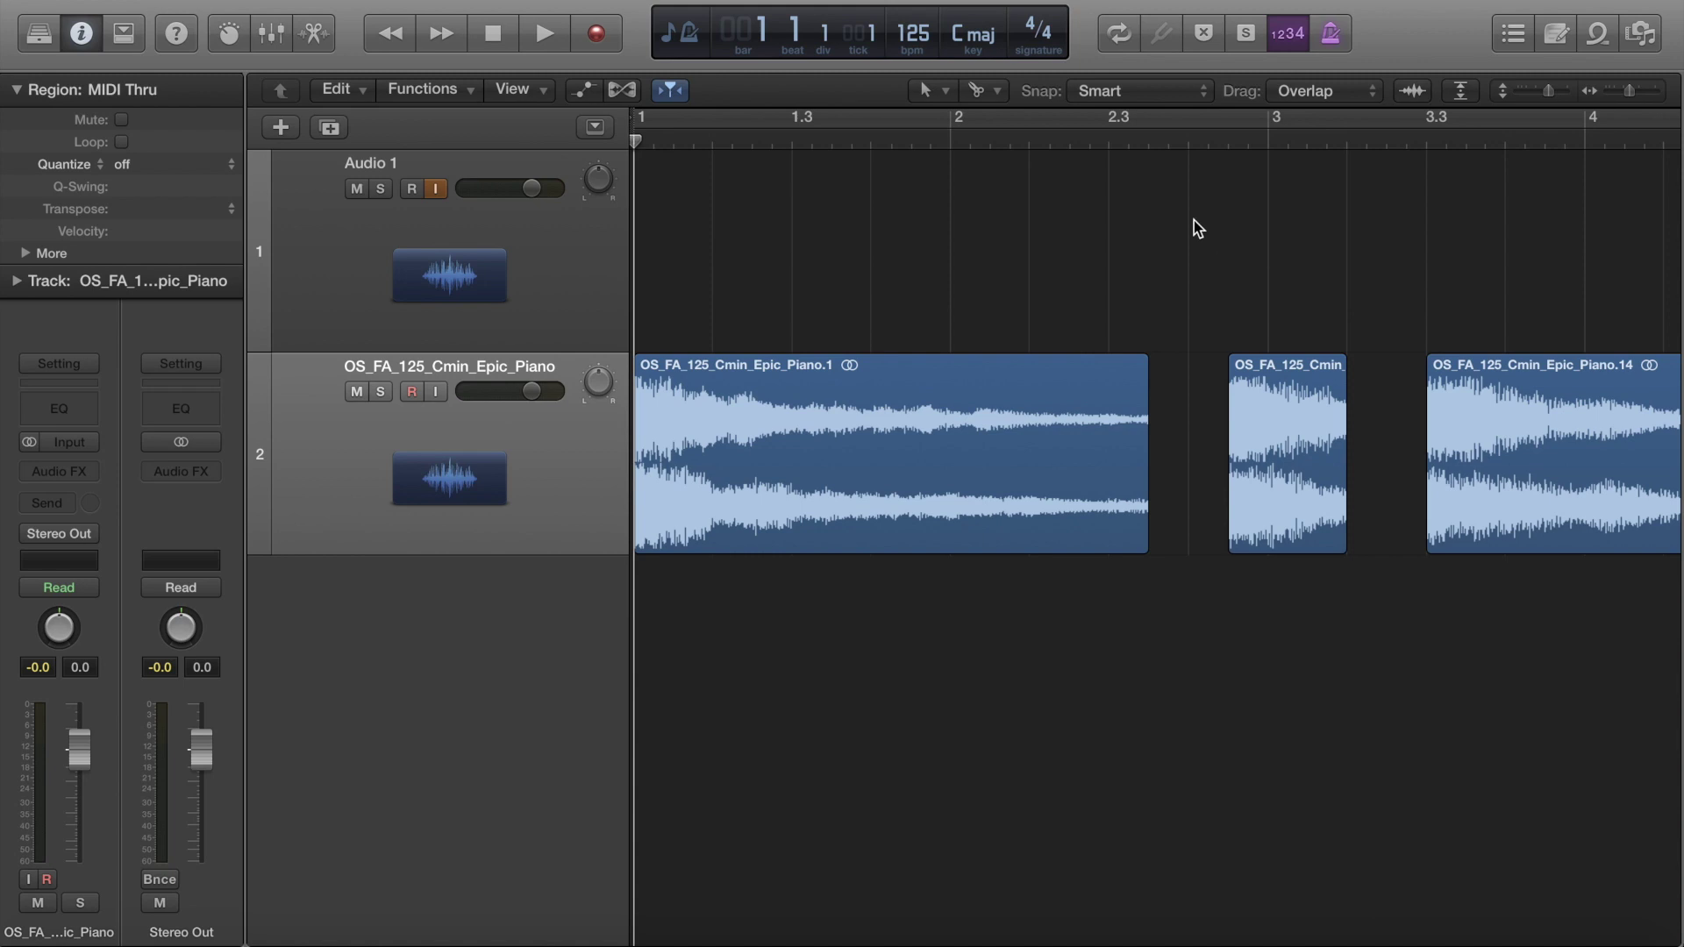
key(space)
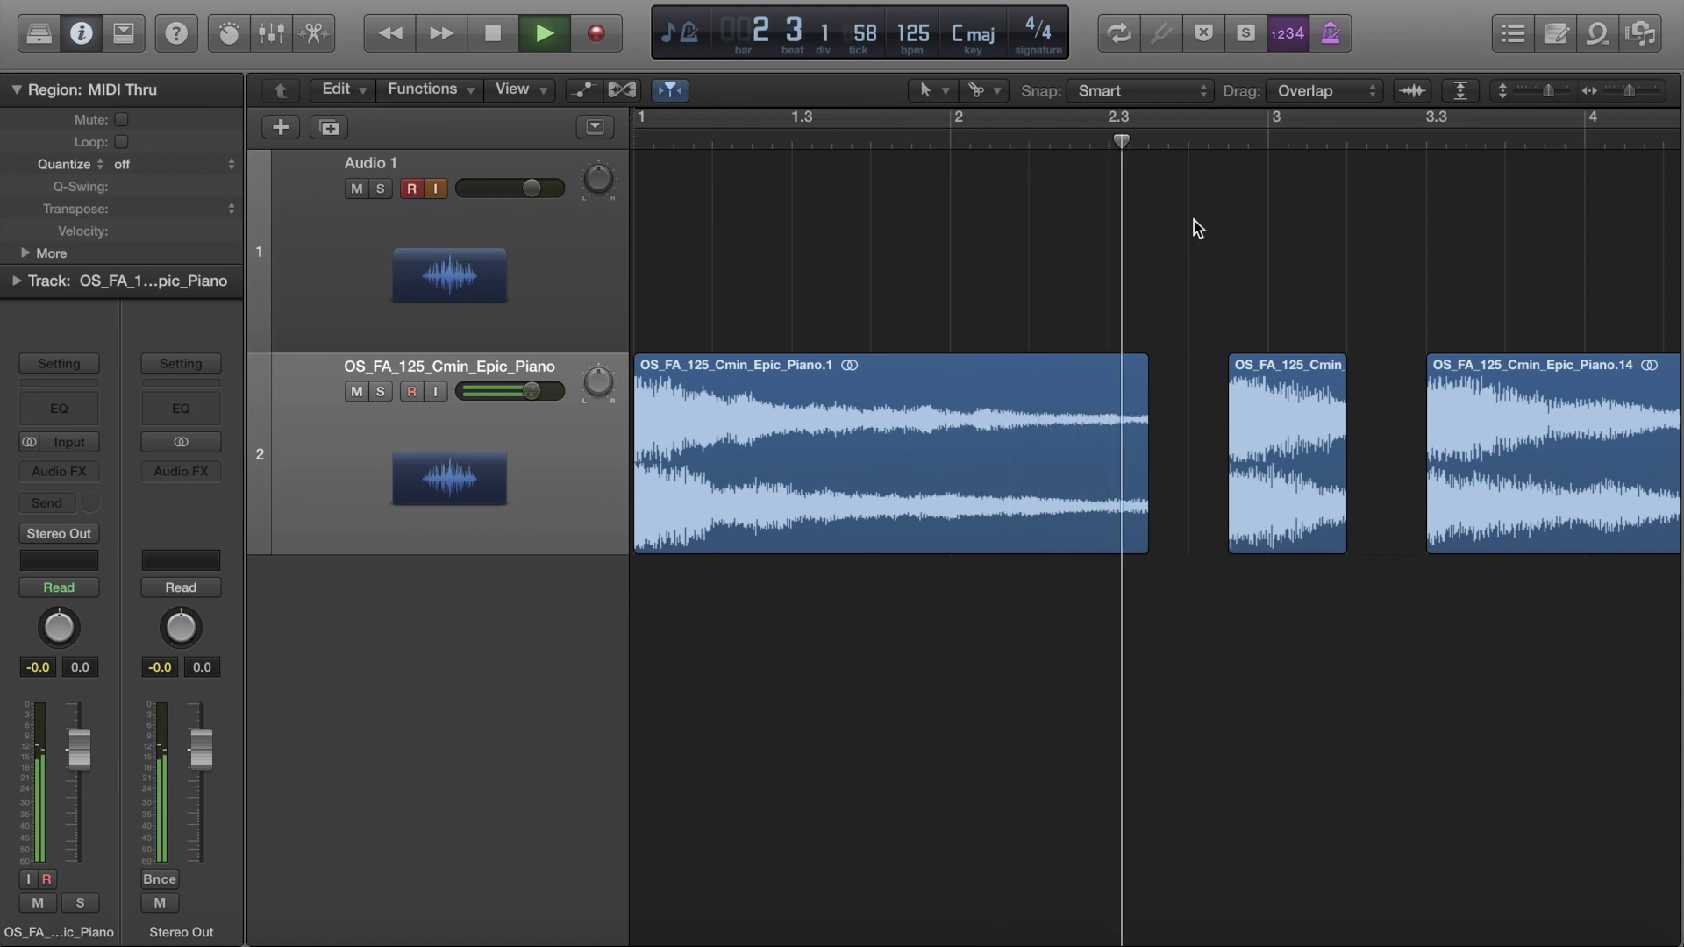
key(space)
click(1129, 142)
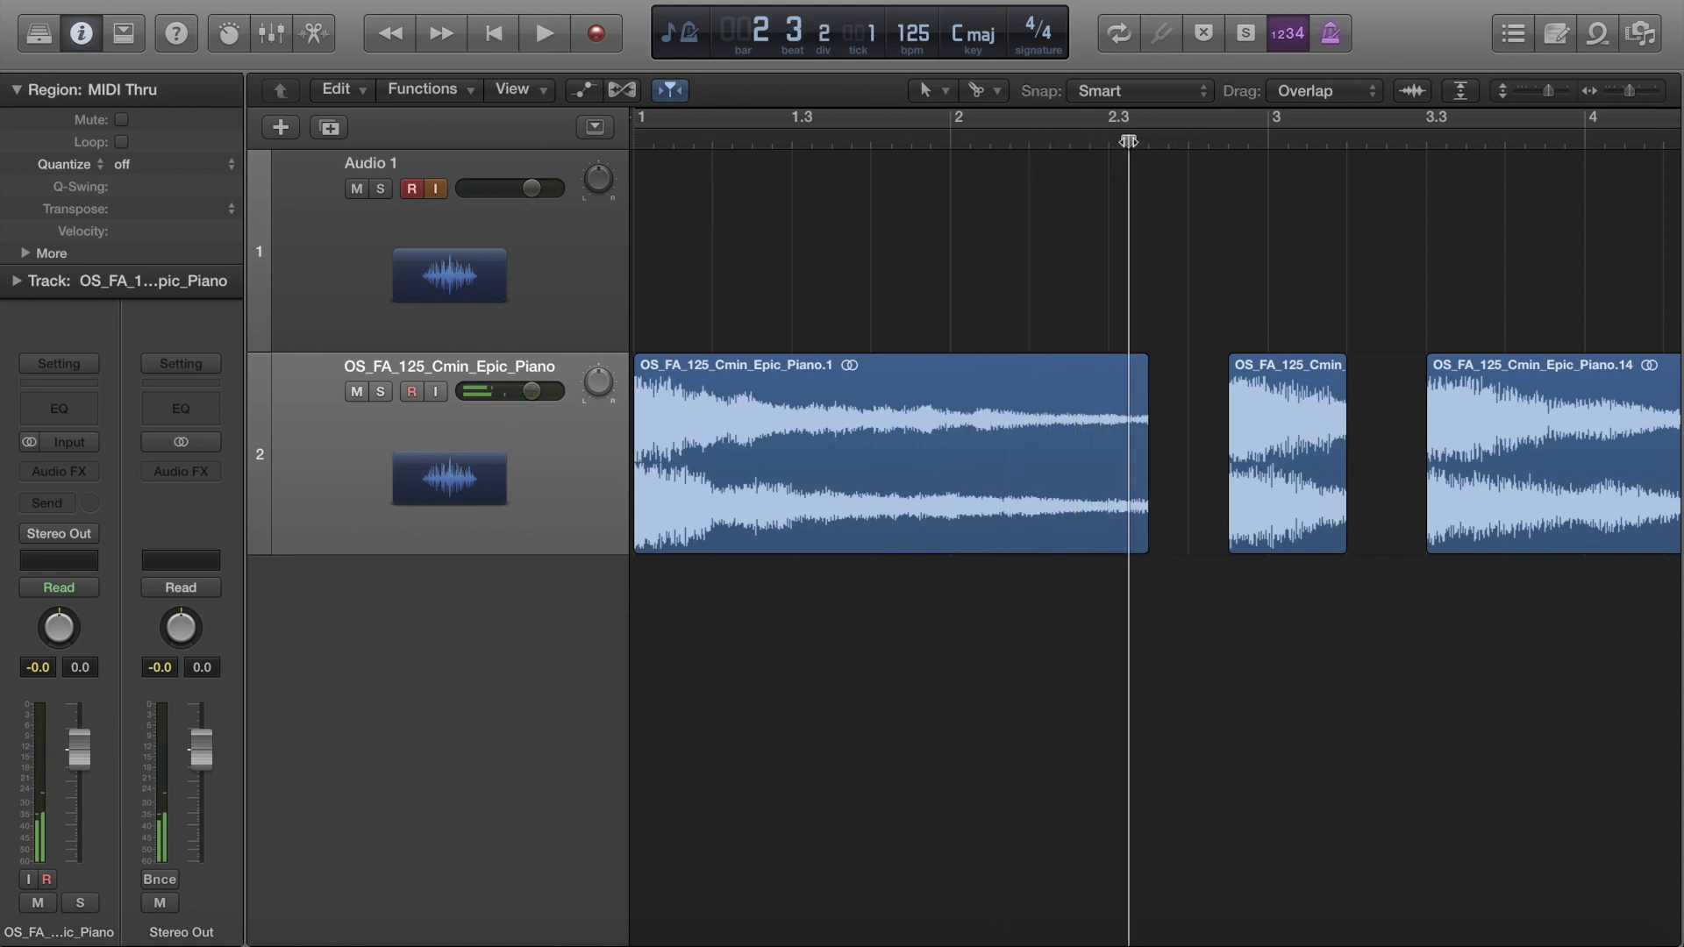
Step: Zoom to bars 2–5 and audition the passage from bar 2.3 to about bar 3.2
drag(1633, 96, 1560, 91)
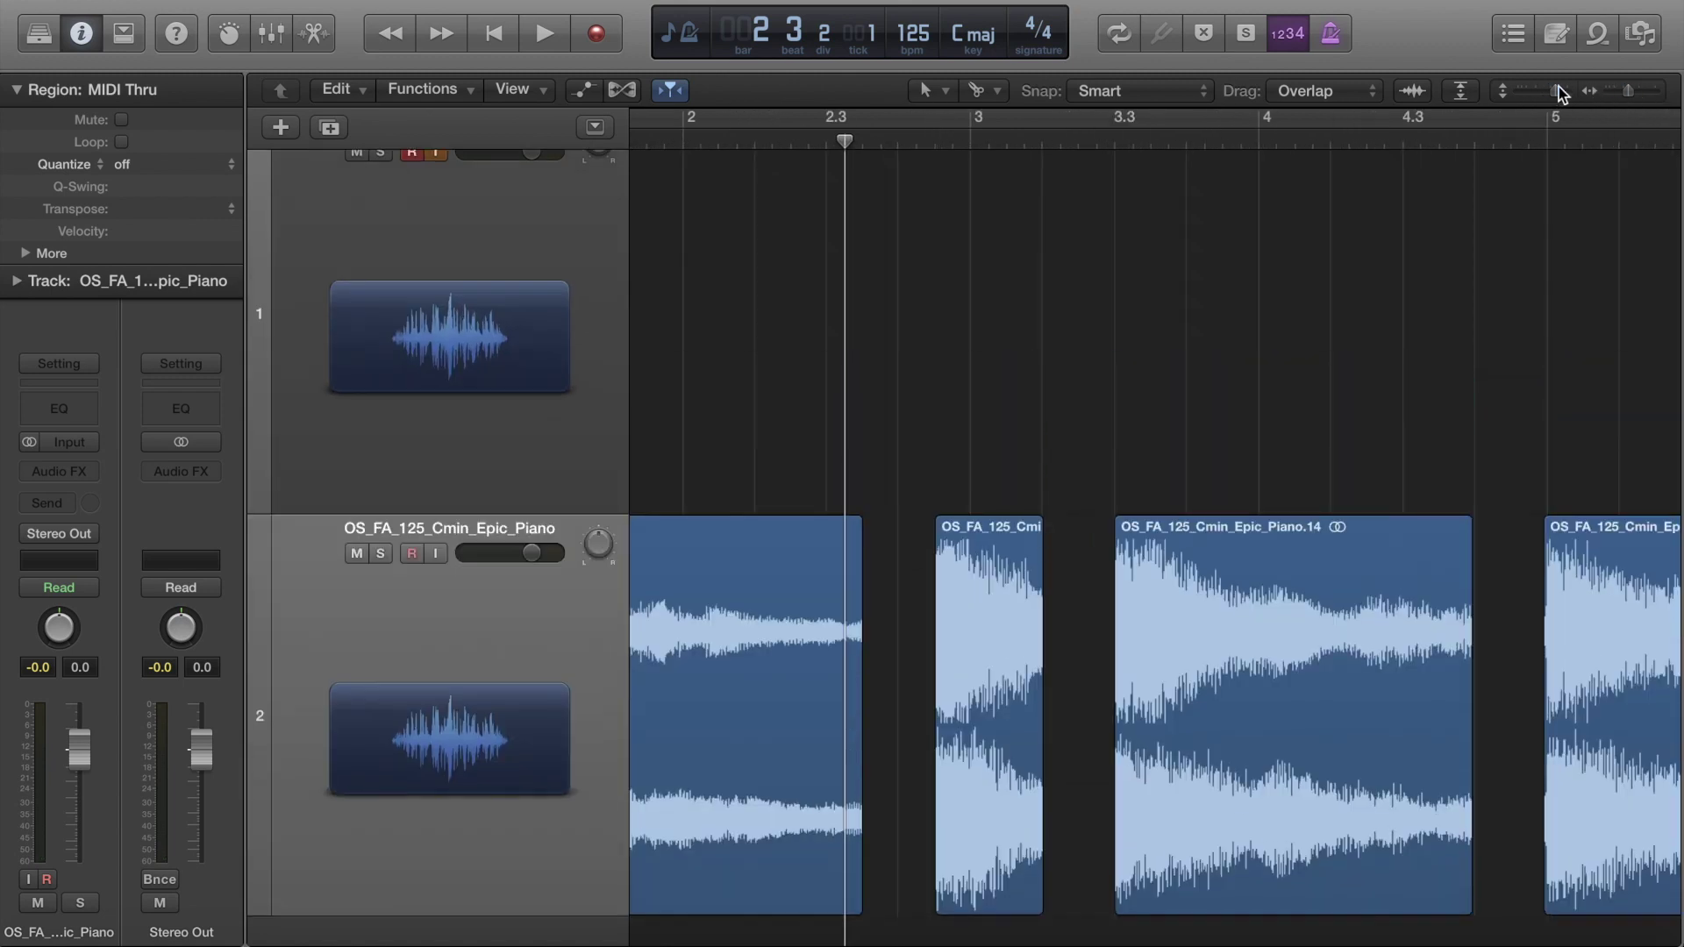
scroll(1265, 323, down, 2)
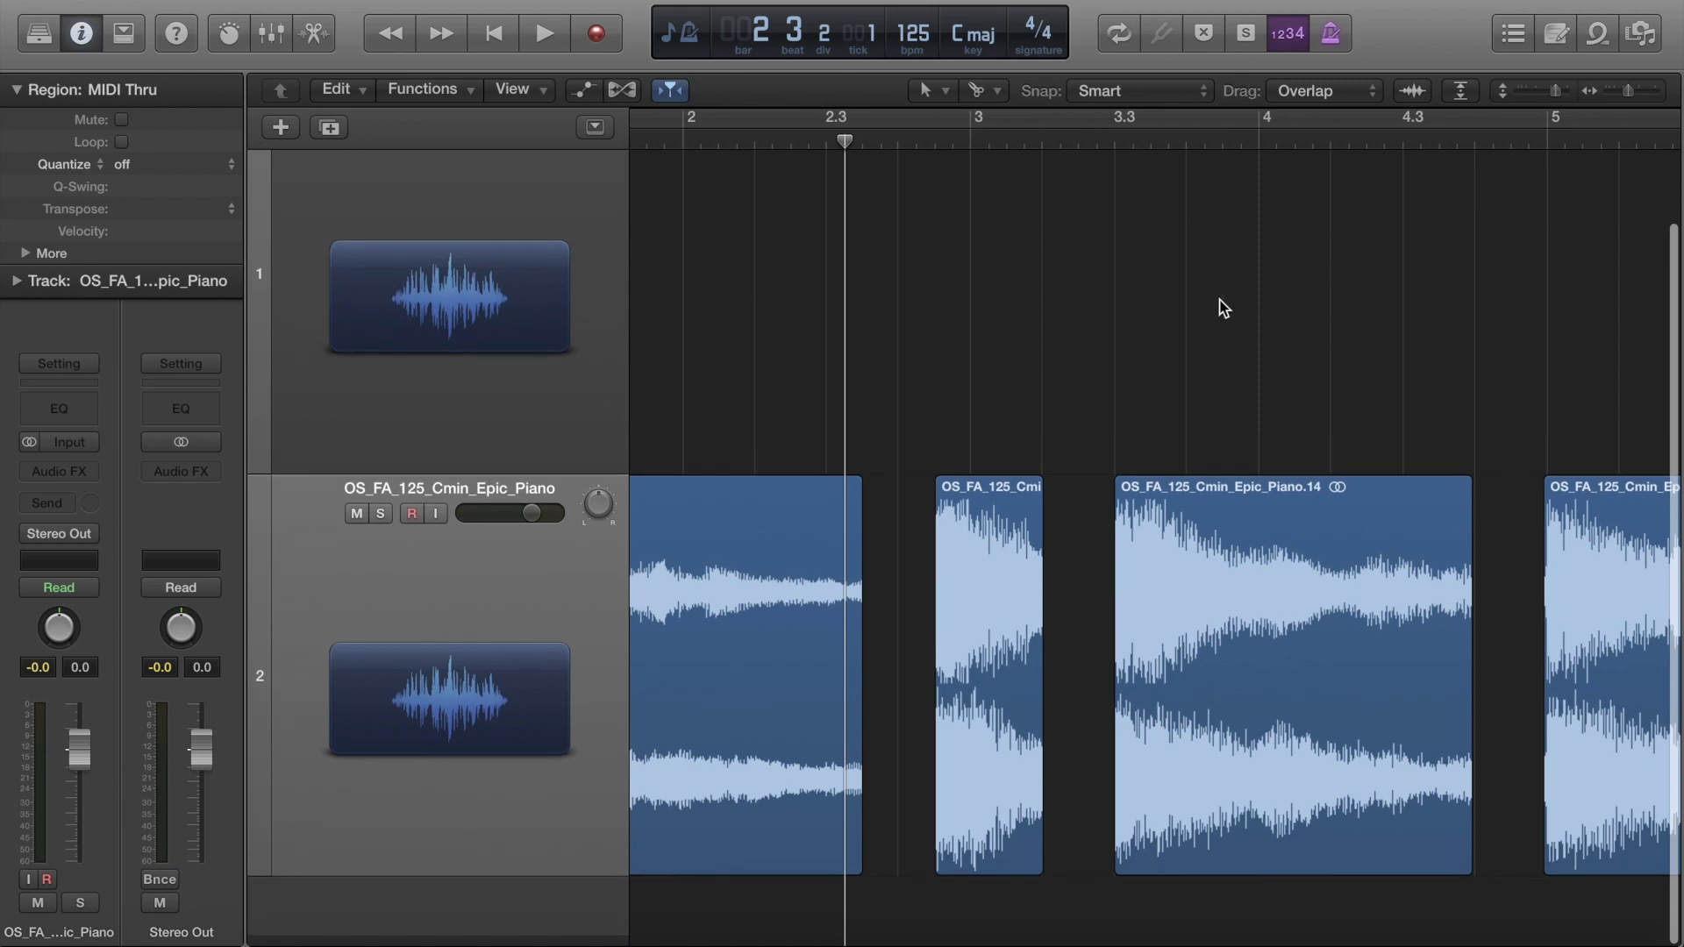
key(space)
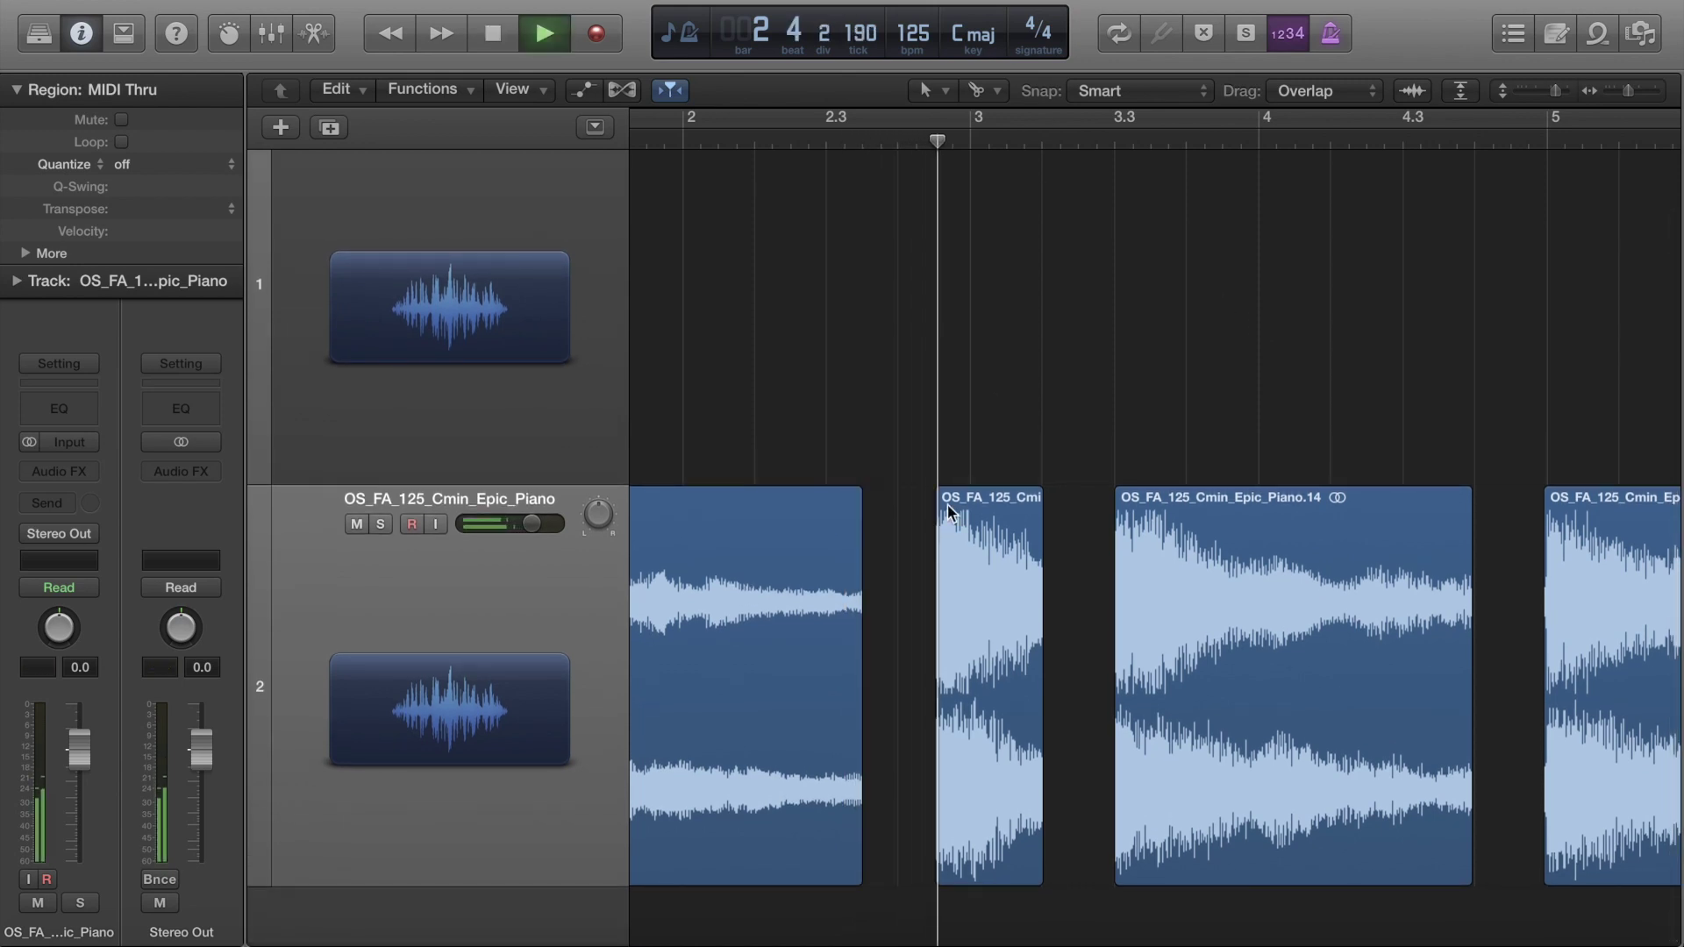
key(space)
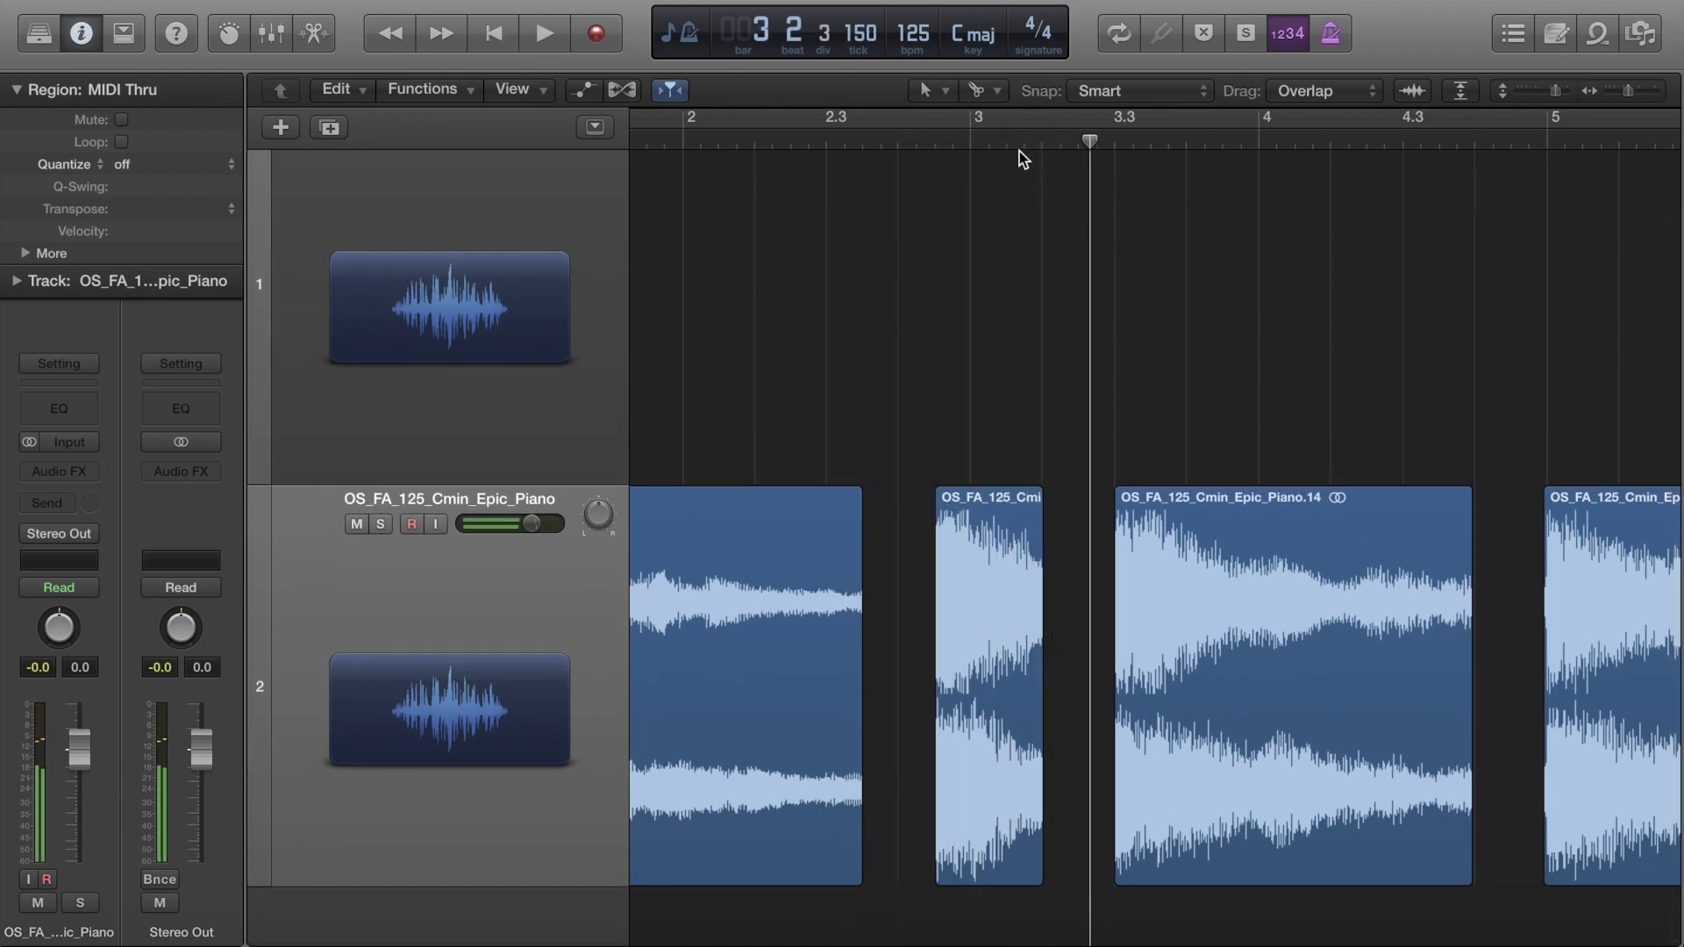
drag(1089, 142, 826, 144)
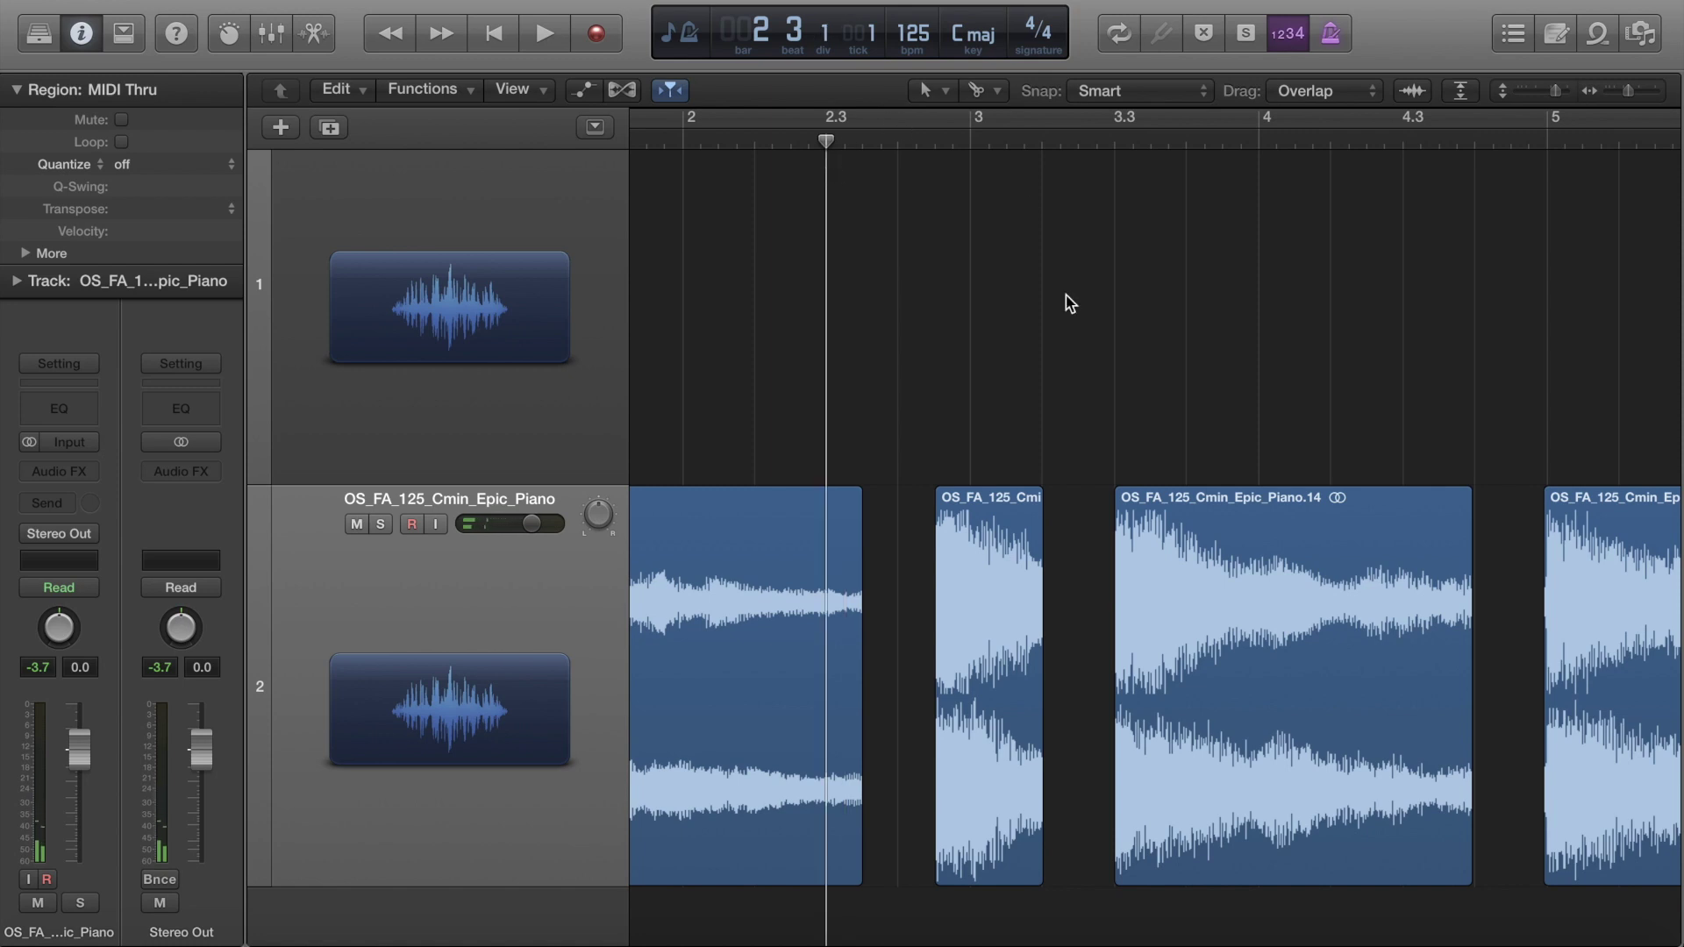
click(993, 91)
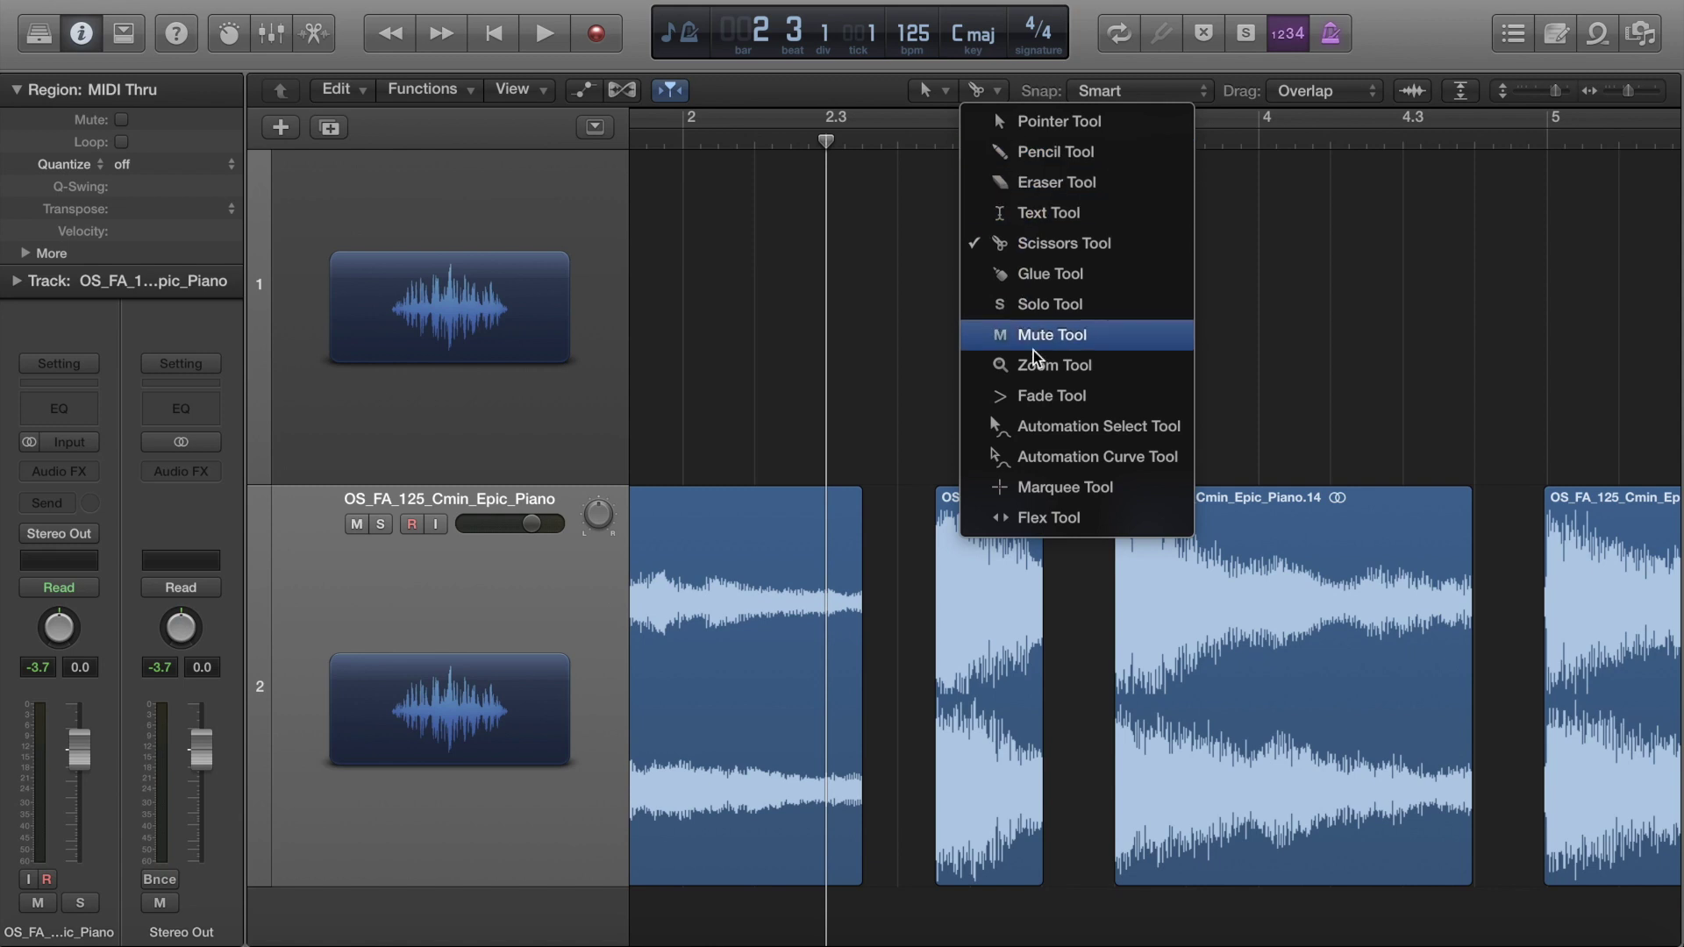
Step: Set the secondary tool to Fade and add a fade-out to the first piano region's end
click(1048, 399)
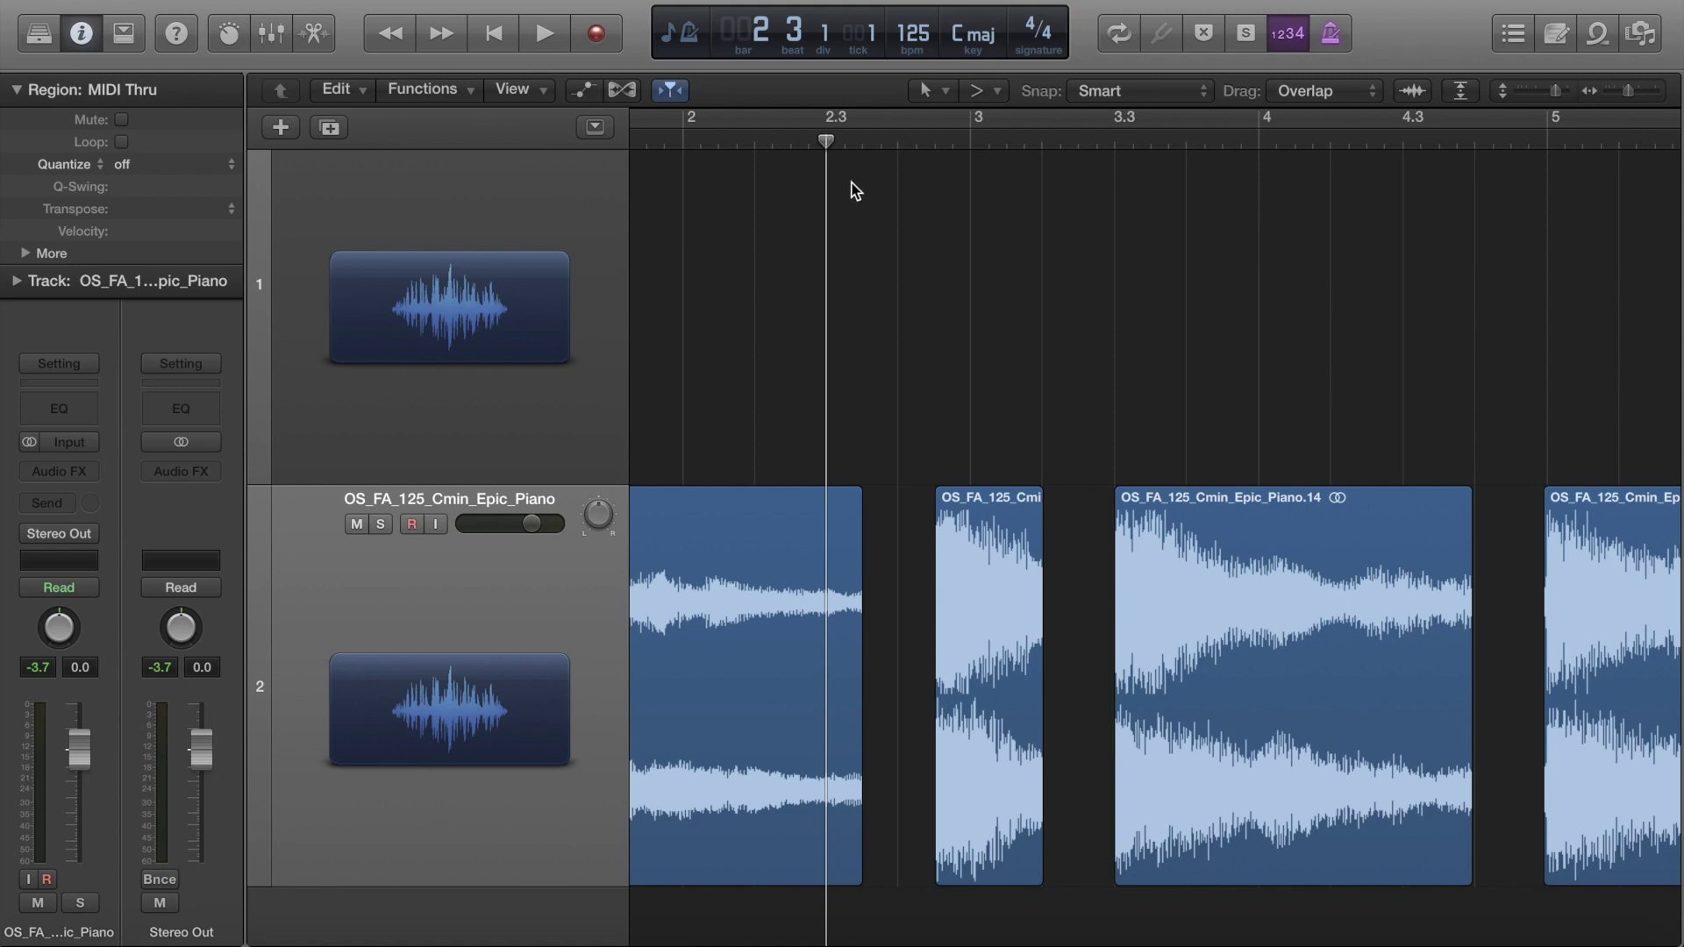
click(843, 530)
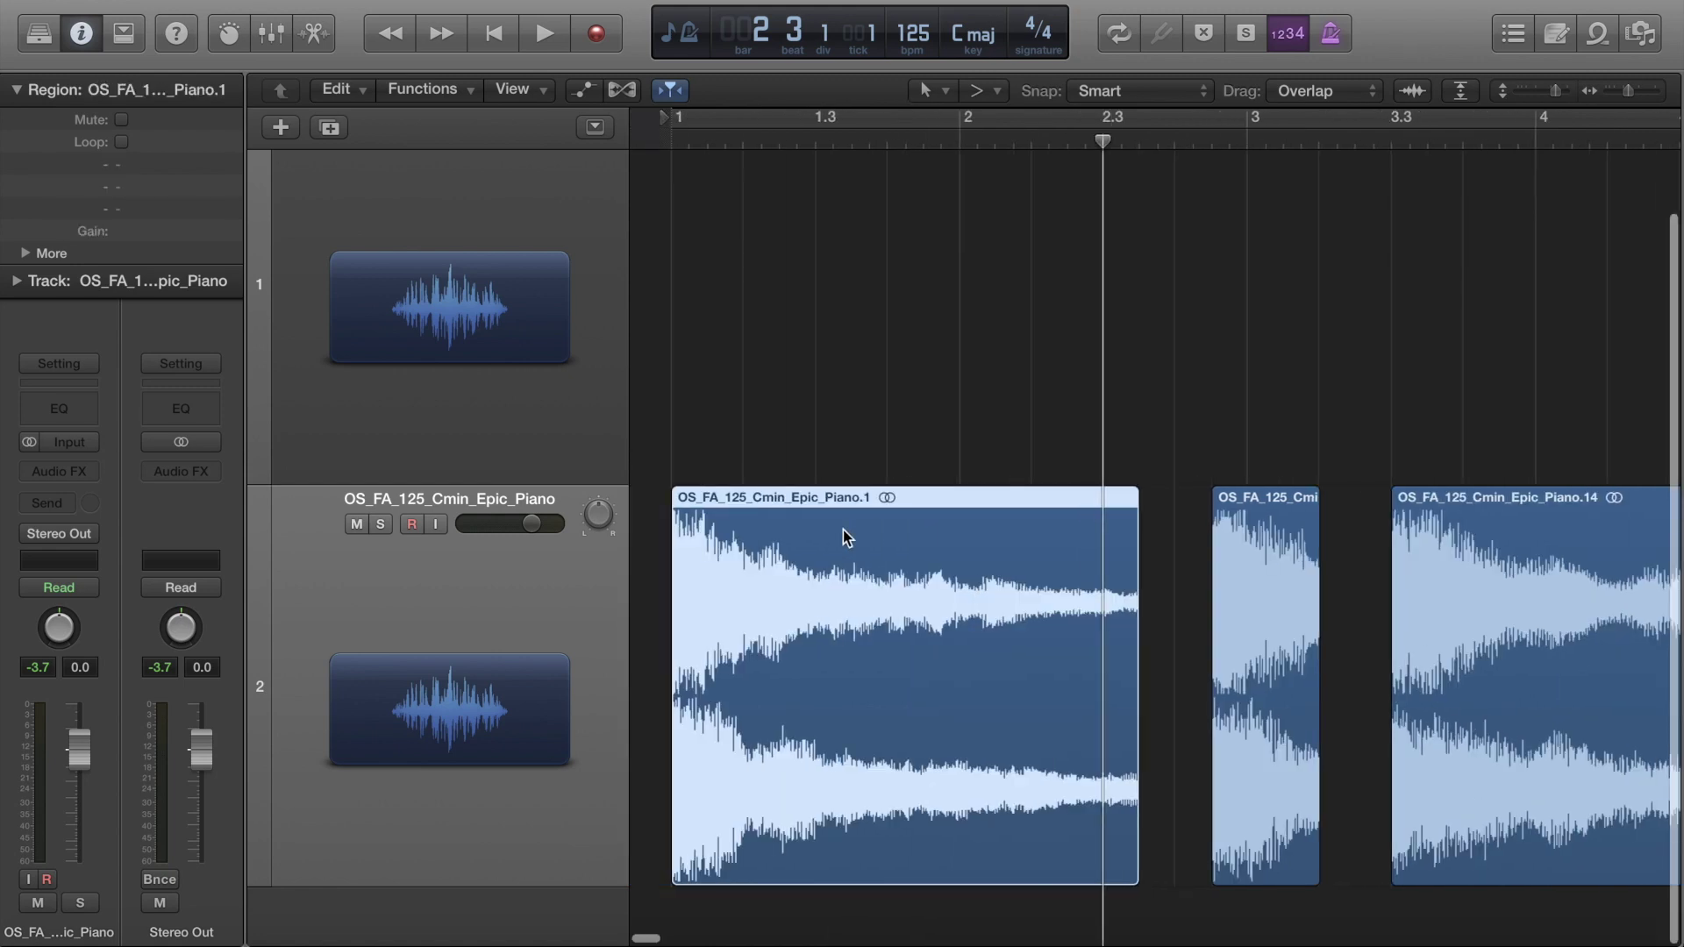
scroll(844, 530, right, 2)
click(1123, 631)
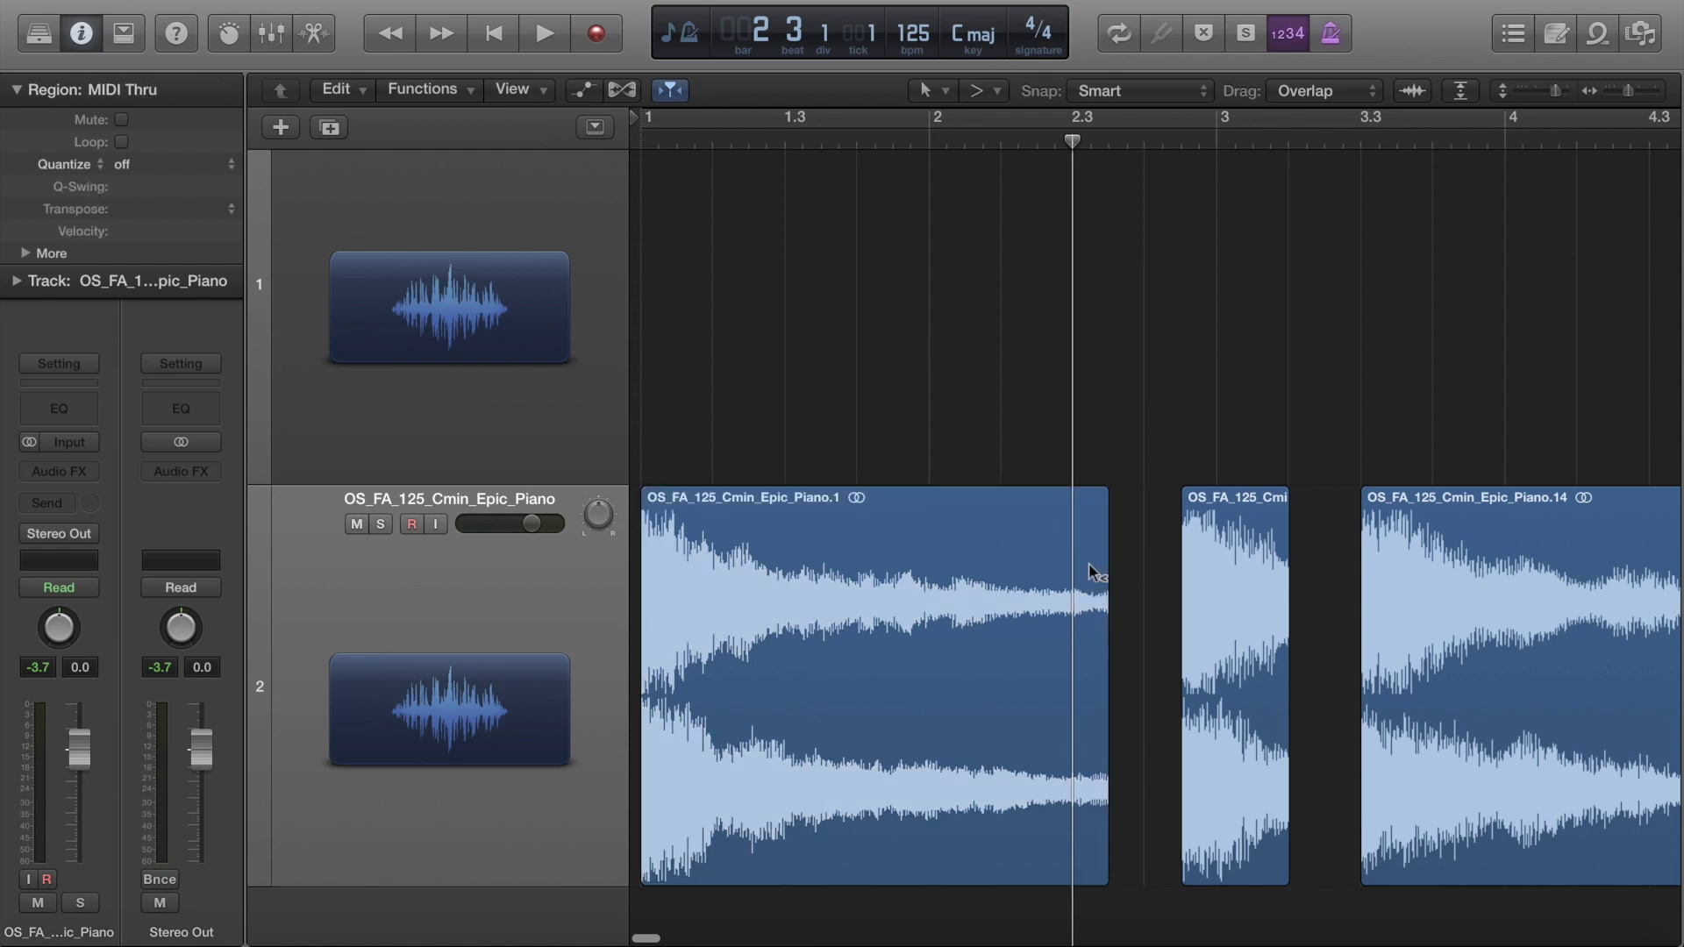
drag(1090, 567, 1124, 573)
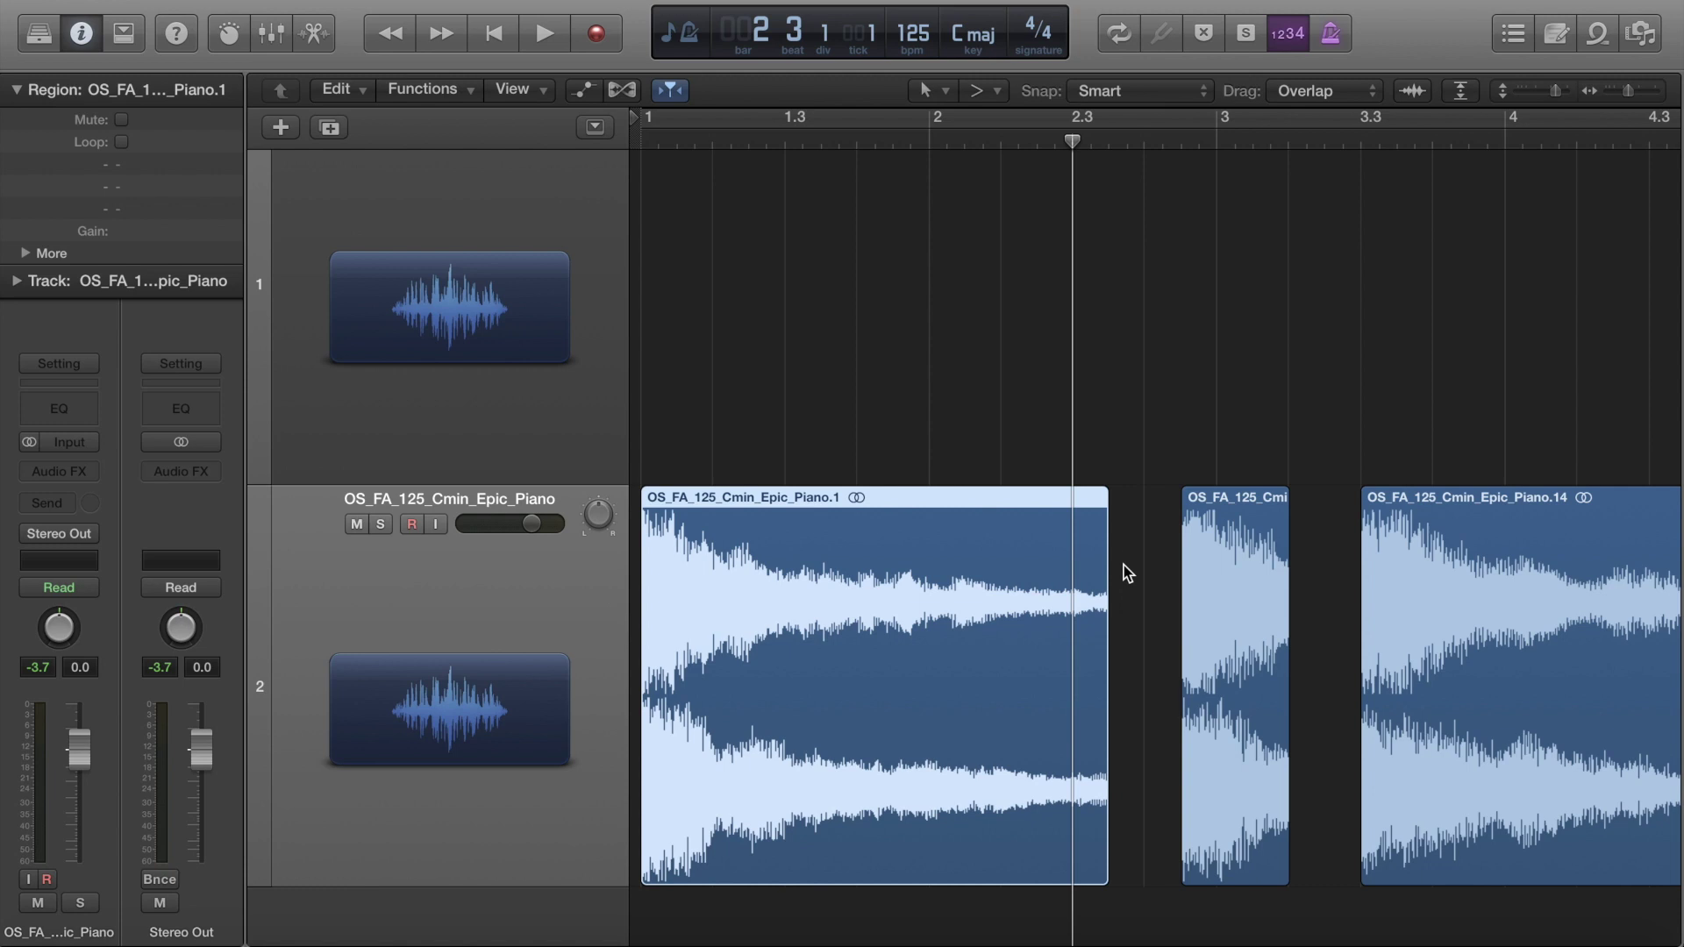
click(1041, 421)
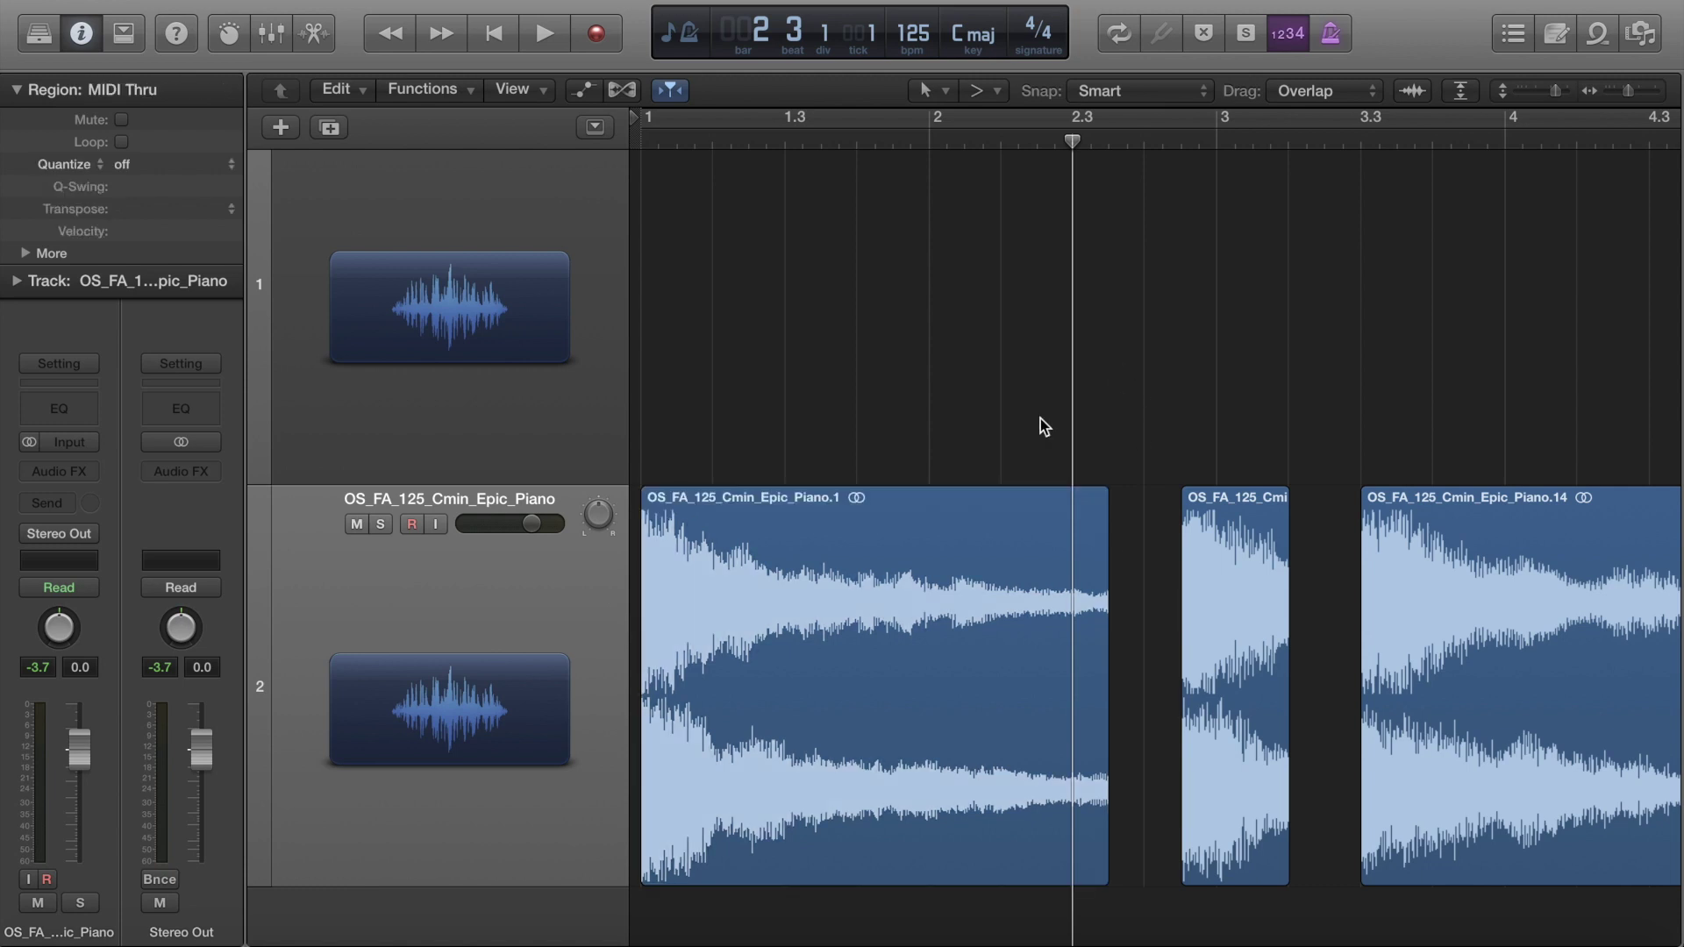
click(1088, 572)
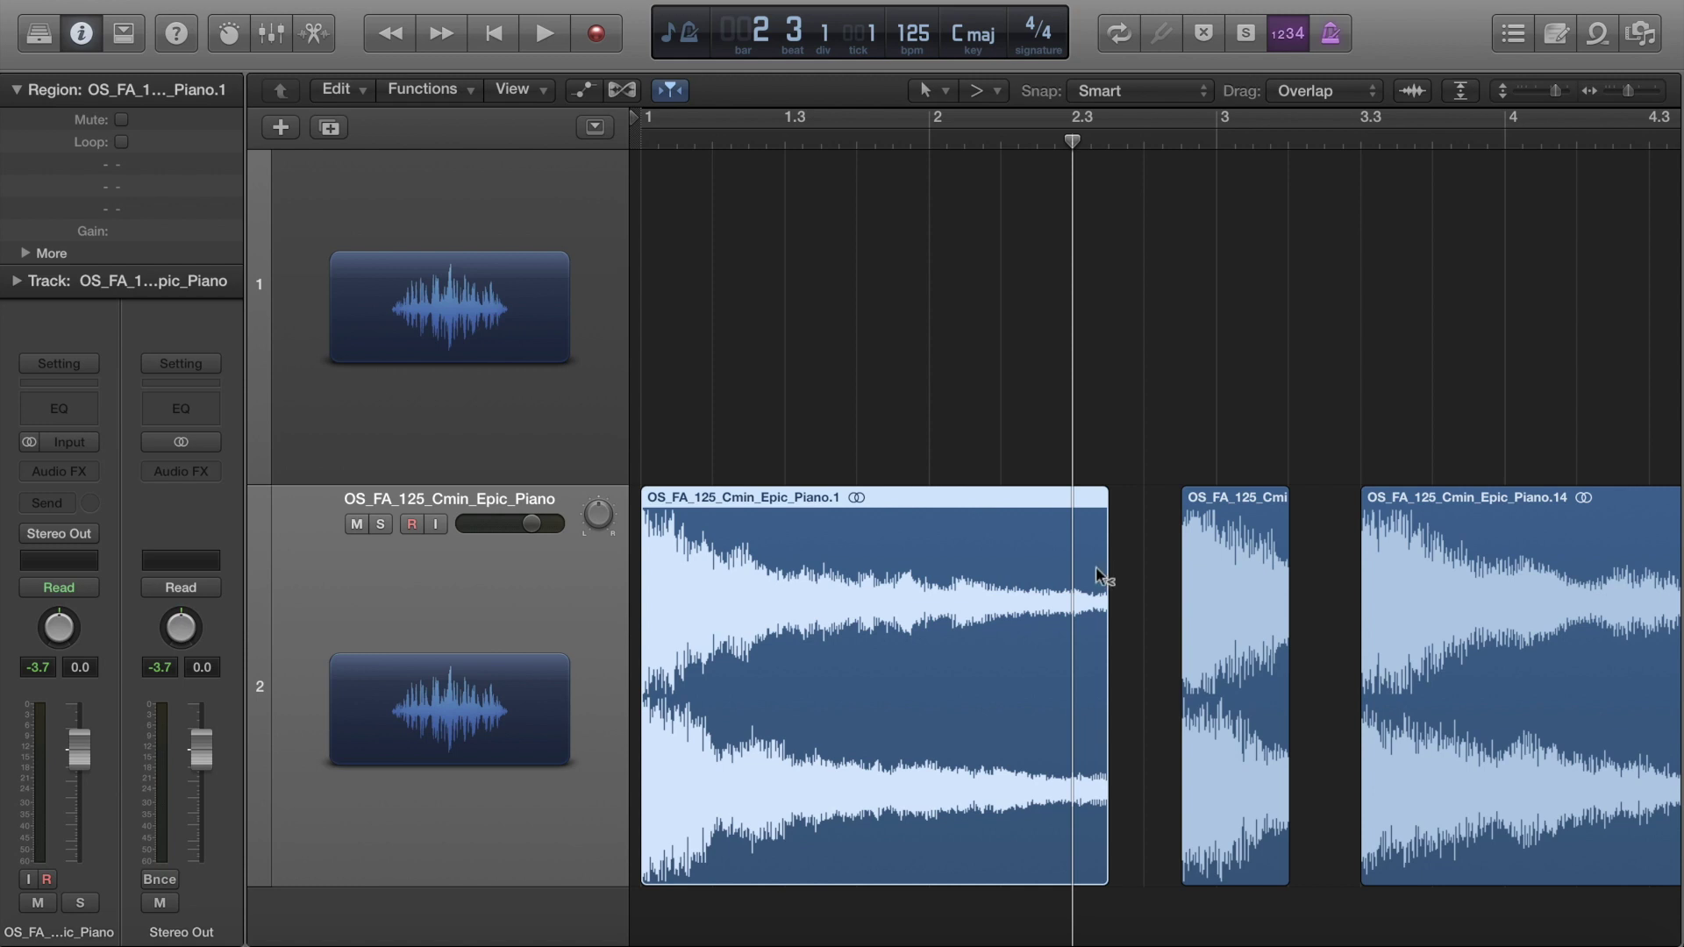
drag(1093, 570, 1146, 566)
click(914, 377)
Step: Play from bar 1 to hear the new fade-out, stopping near bar 3.2
key(Return)
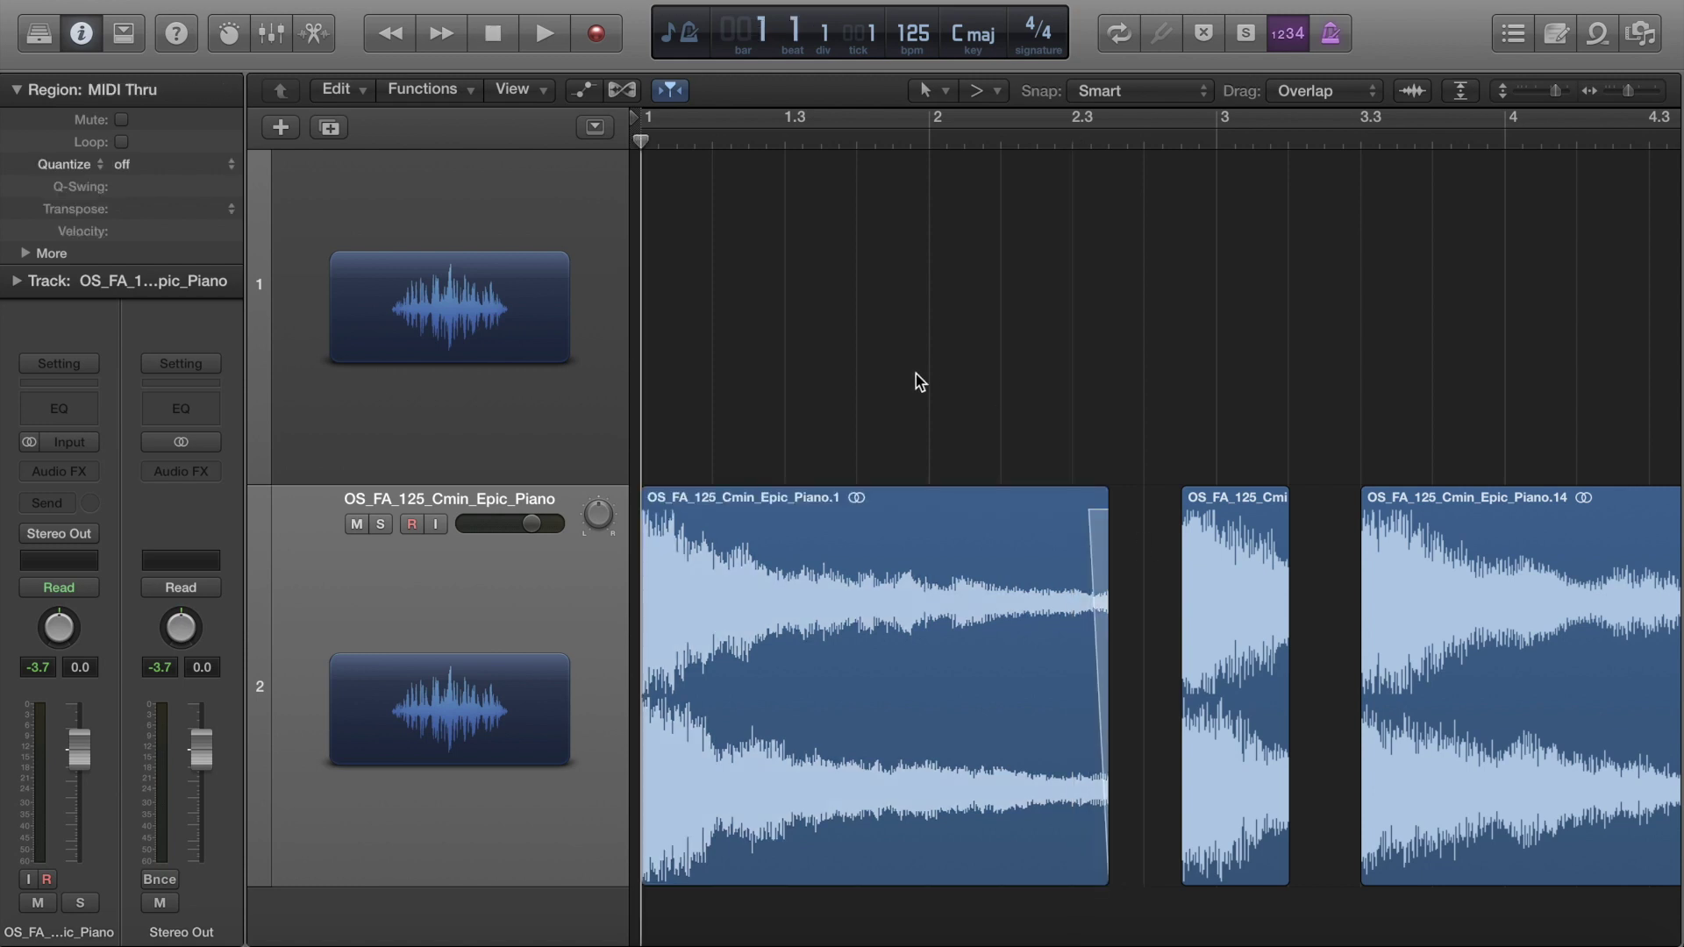
key(space)
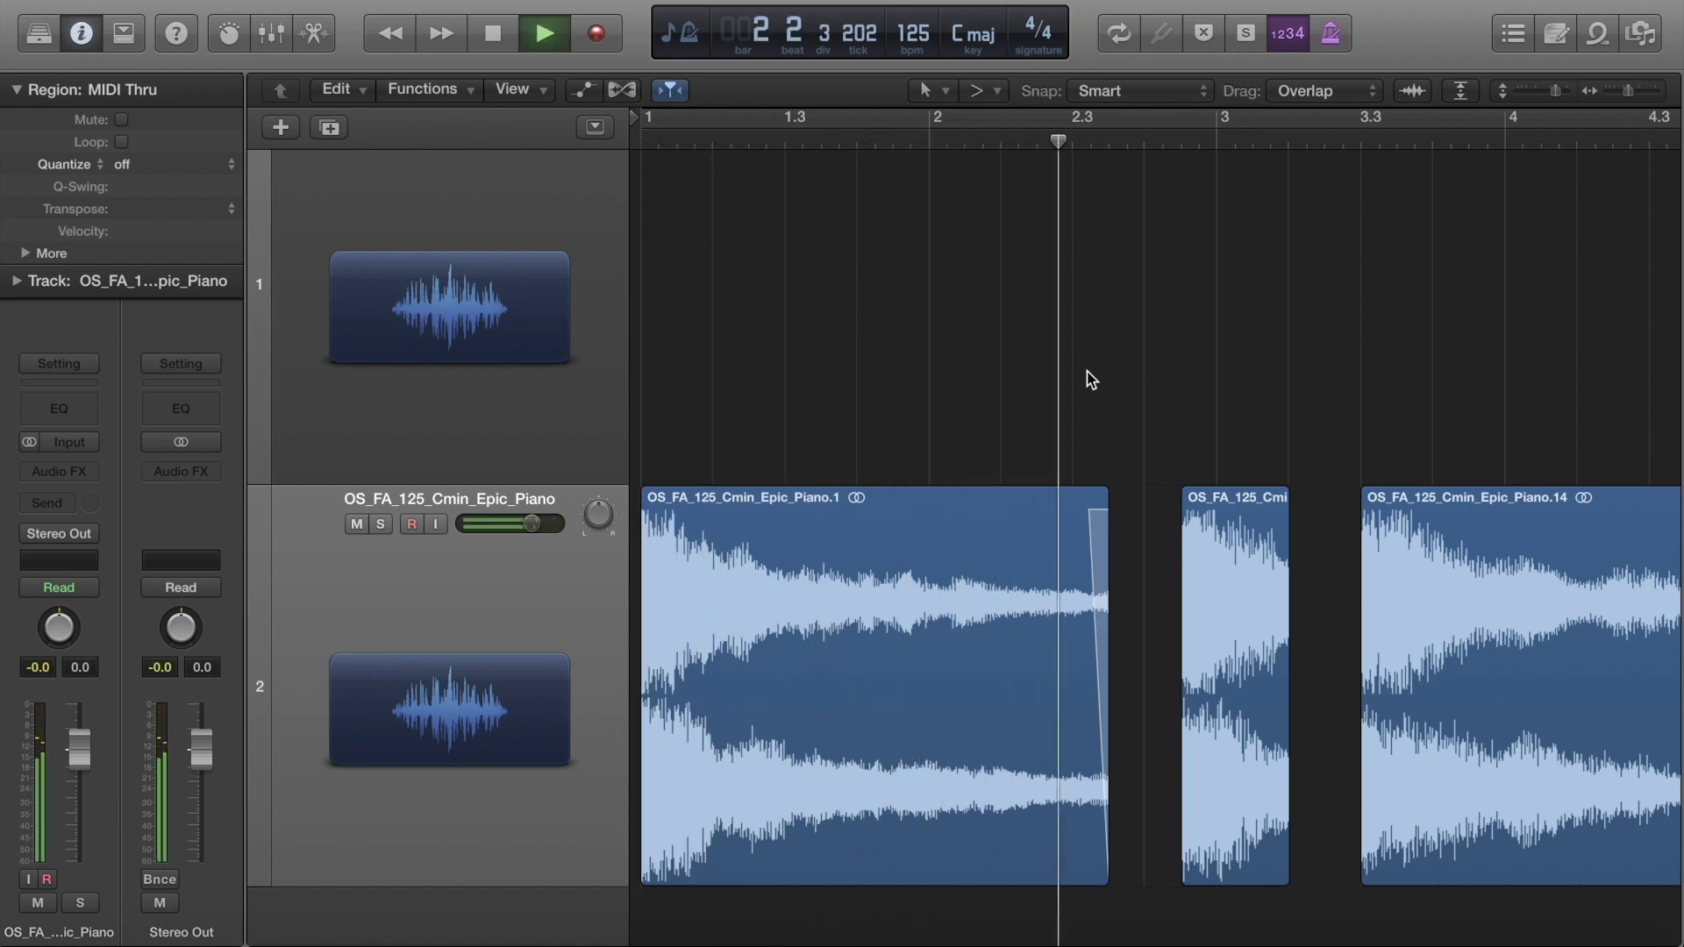
key(space)
scroll(1134, 502, right, 5)
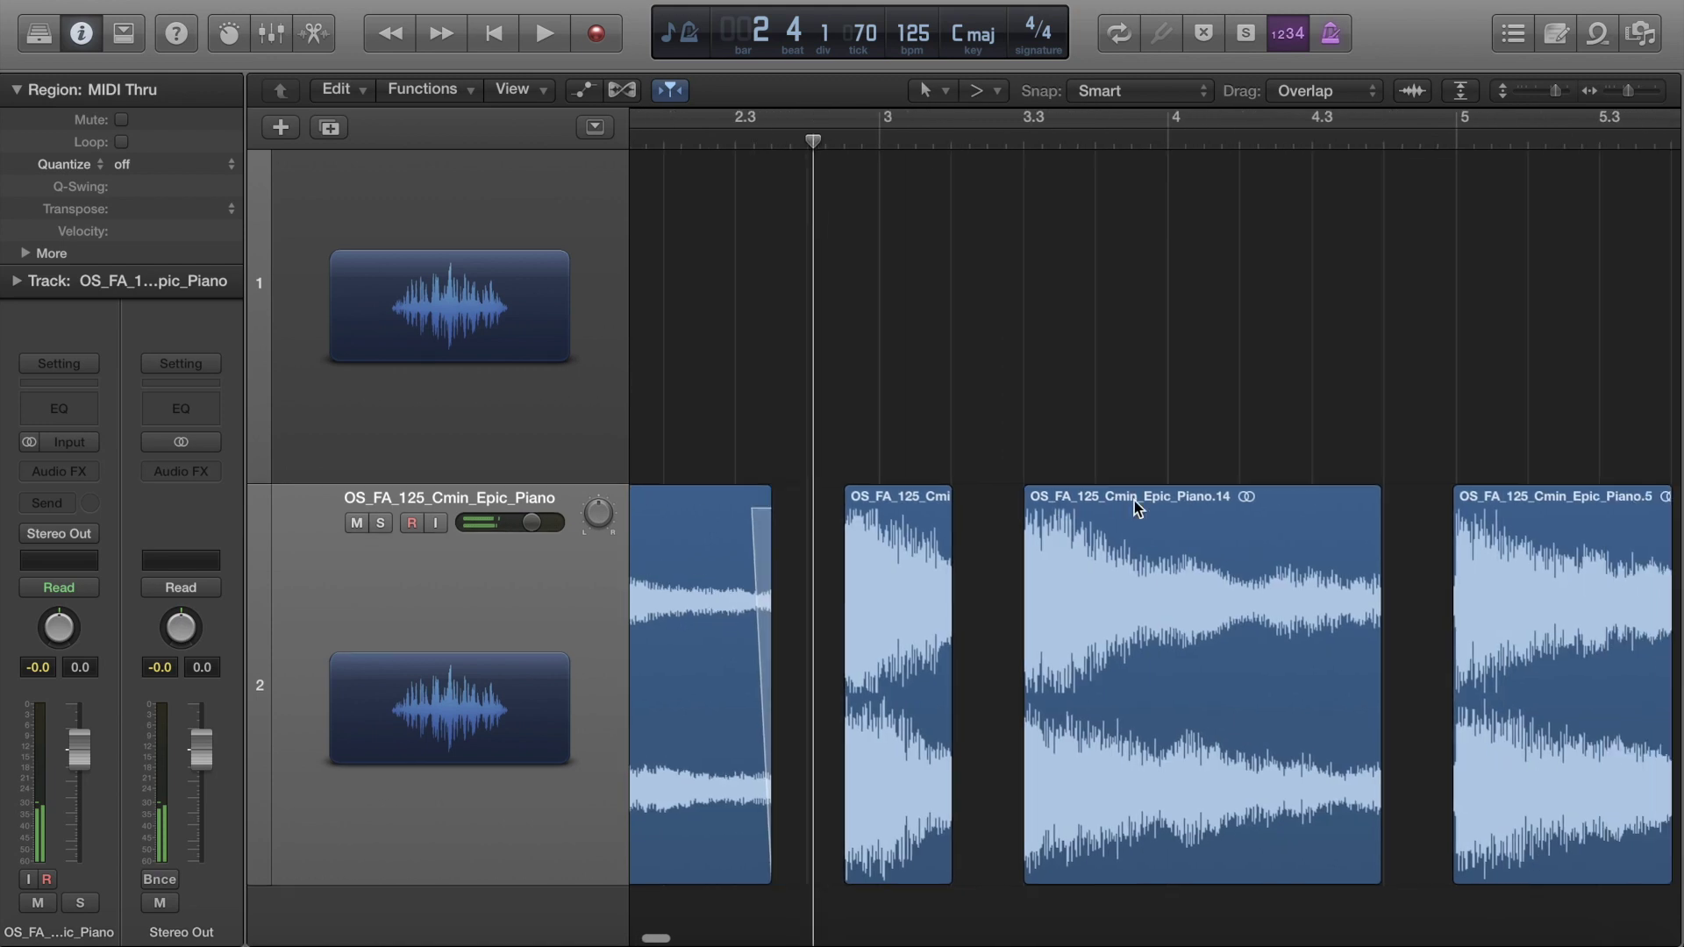
key(space)
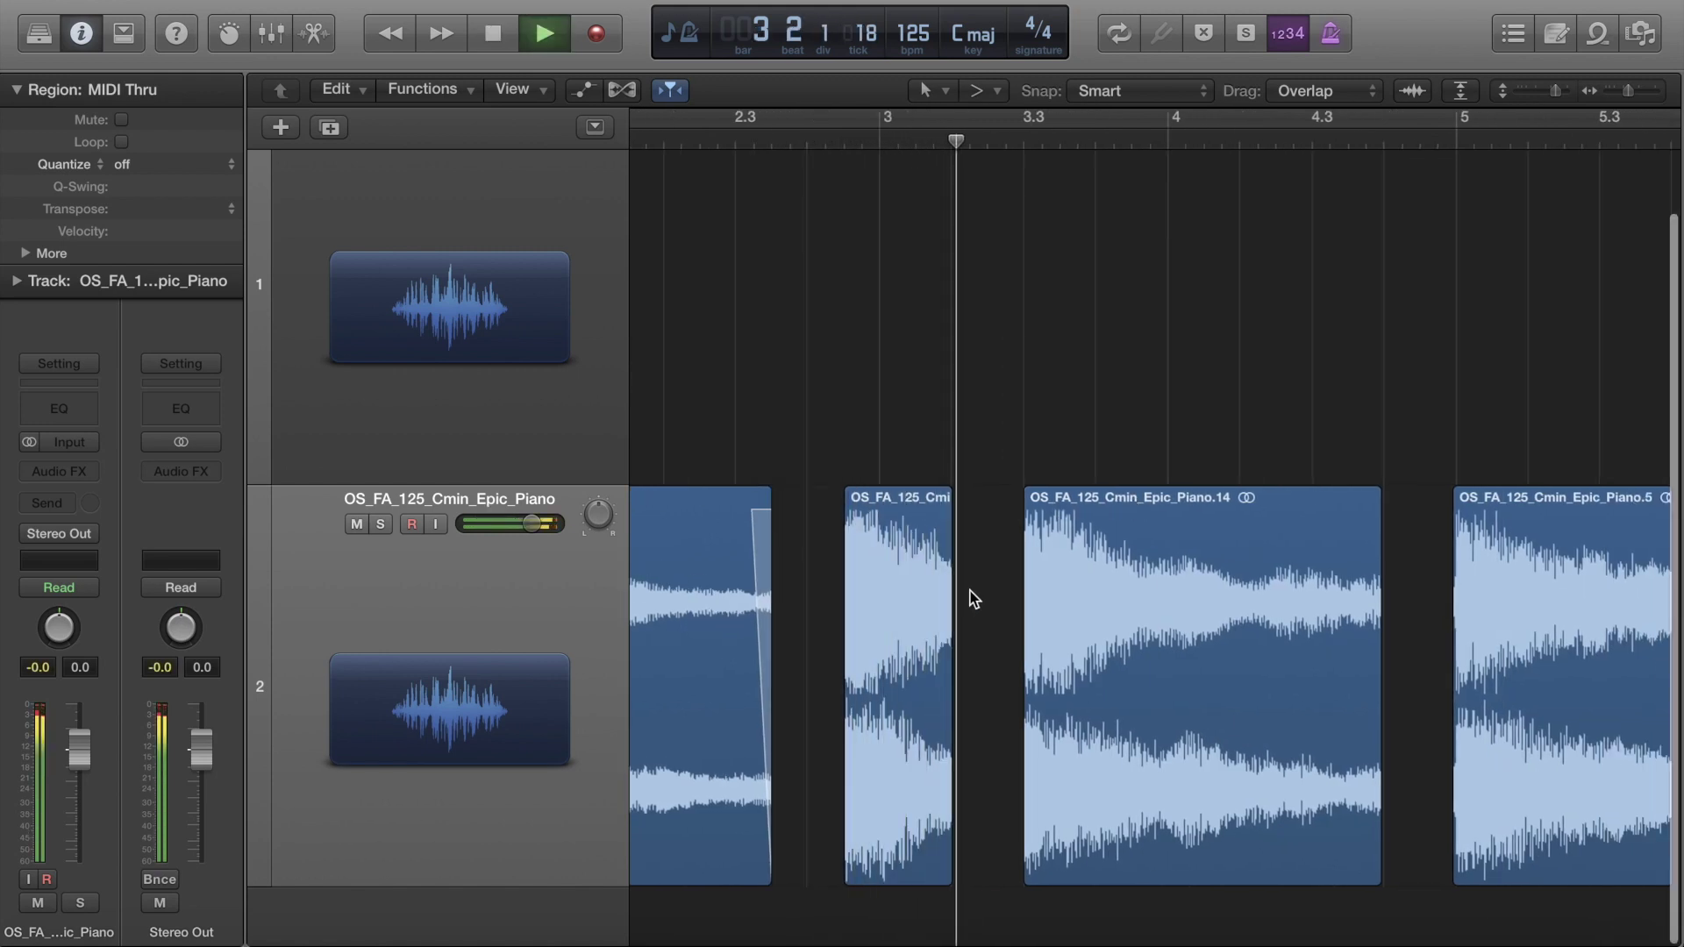
key(space)
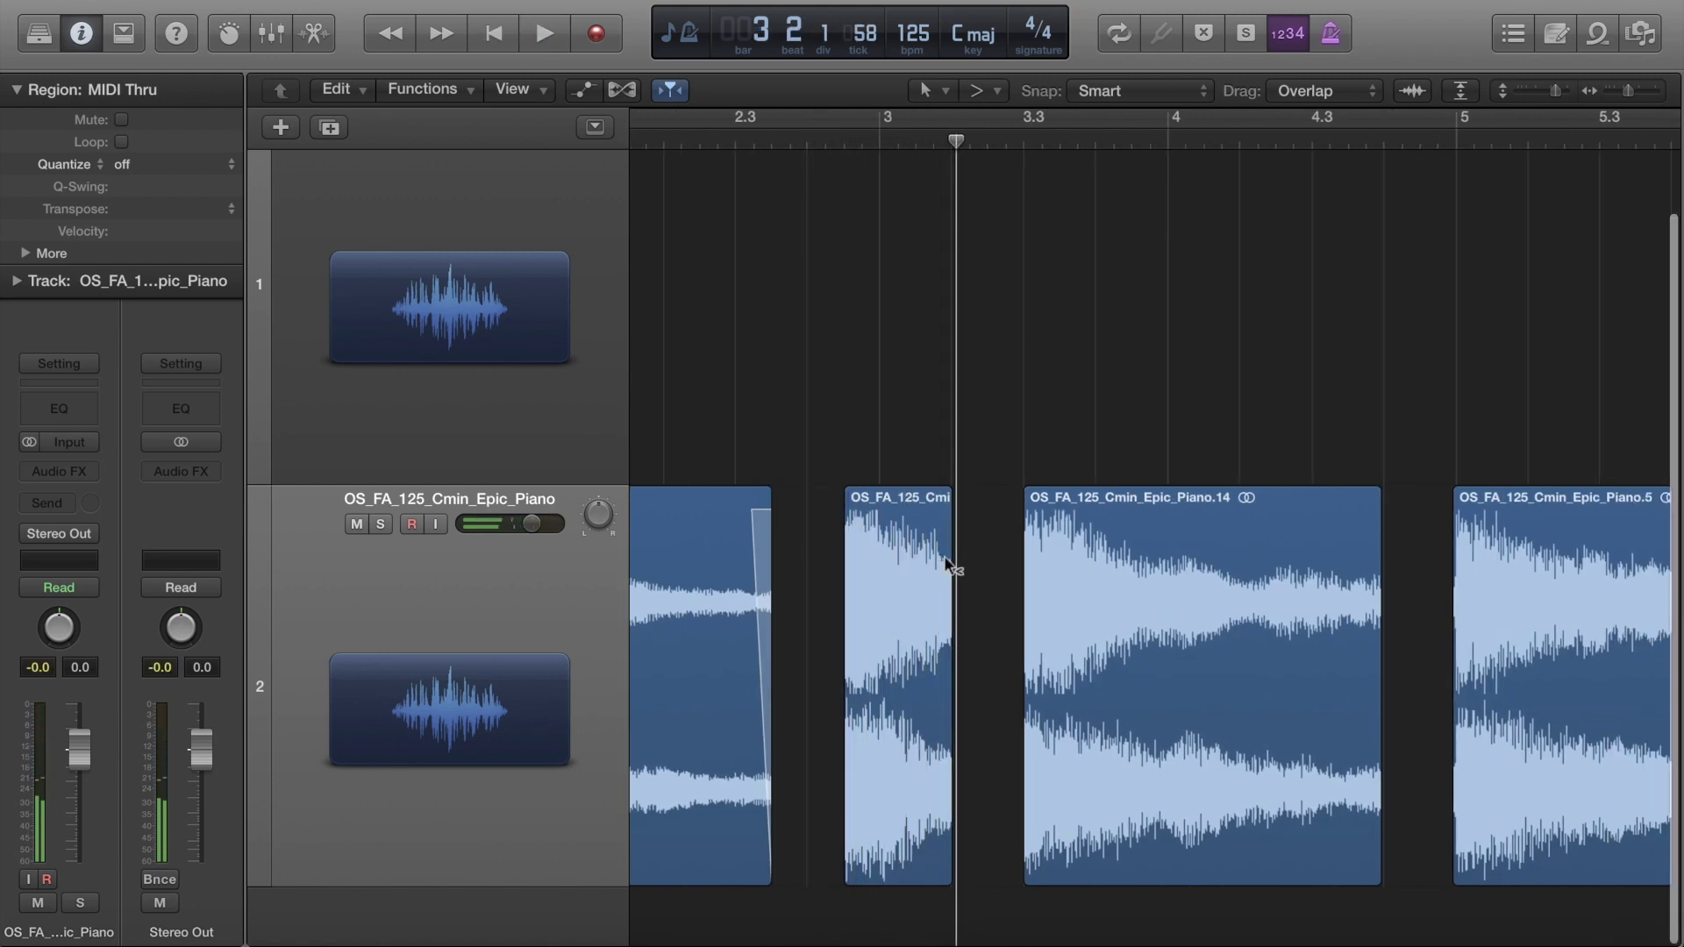
Step: Audition the chopped regions from bar 2.4, then select the Piano.14 region
click(947, 565)
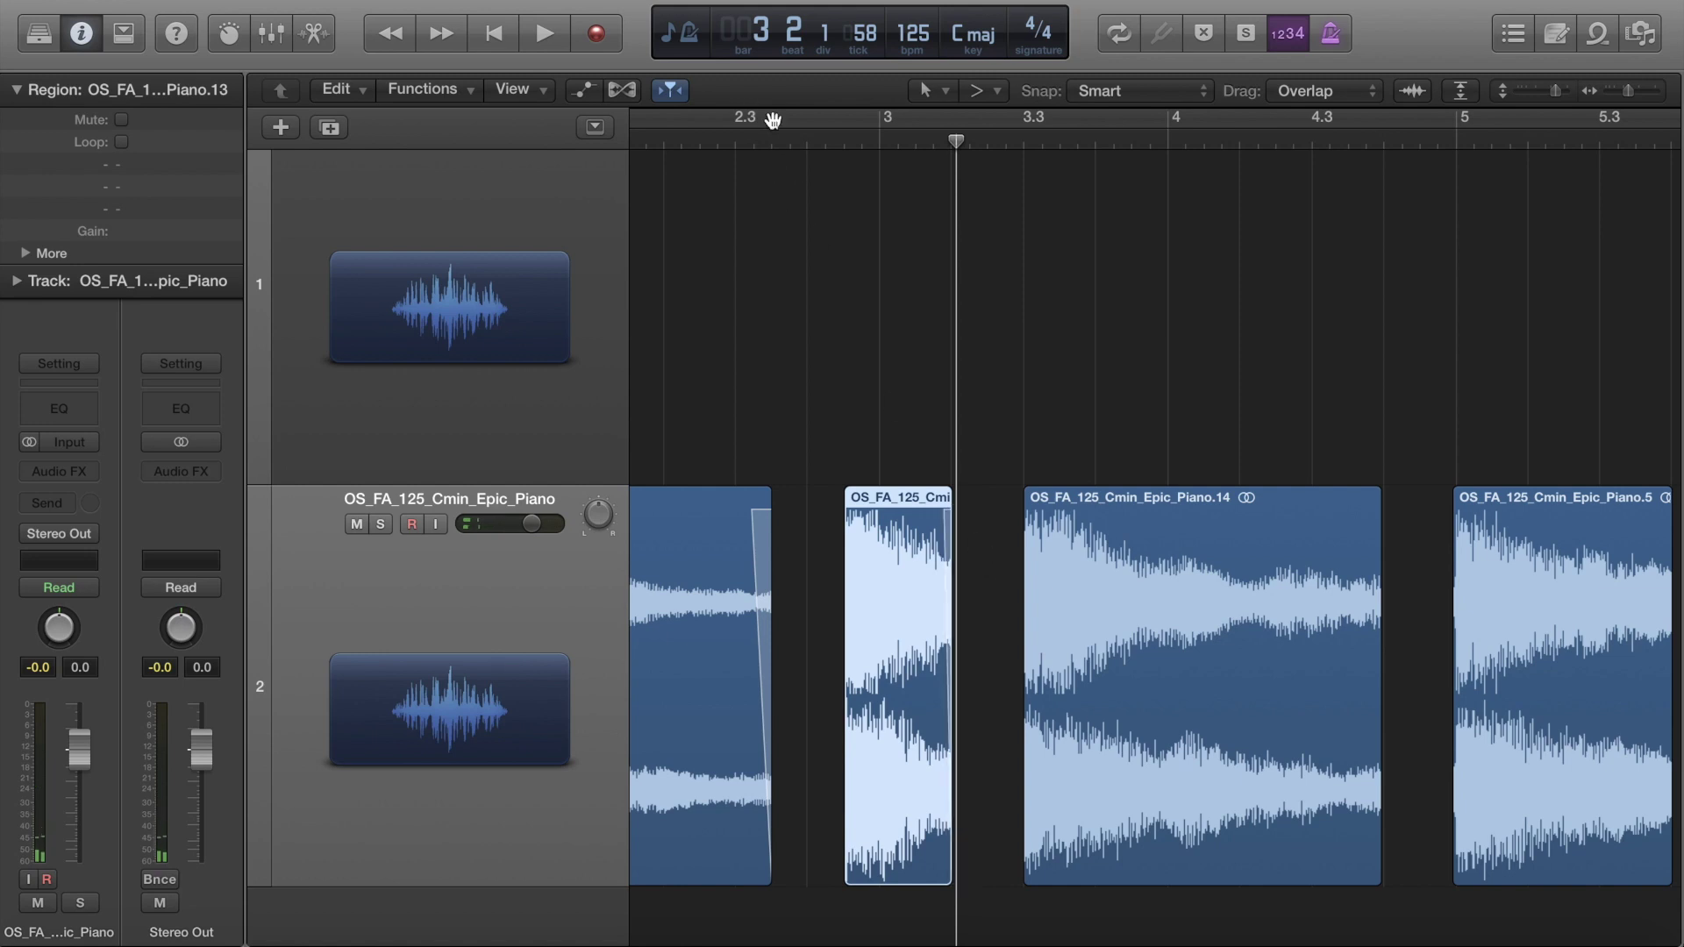
click(808, 140)
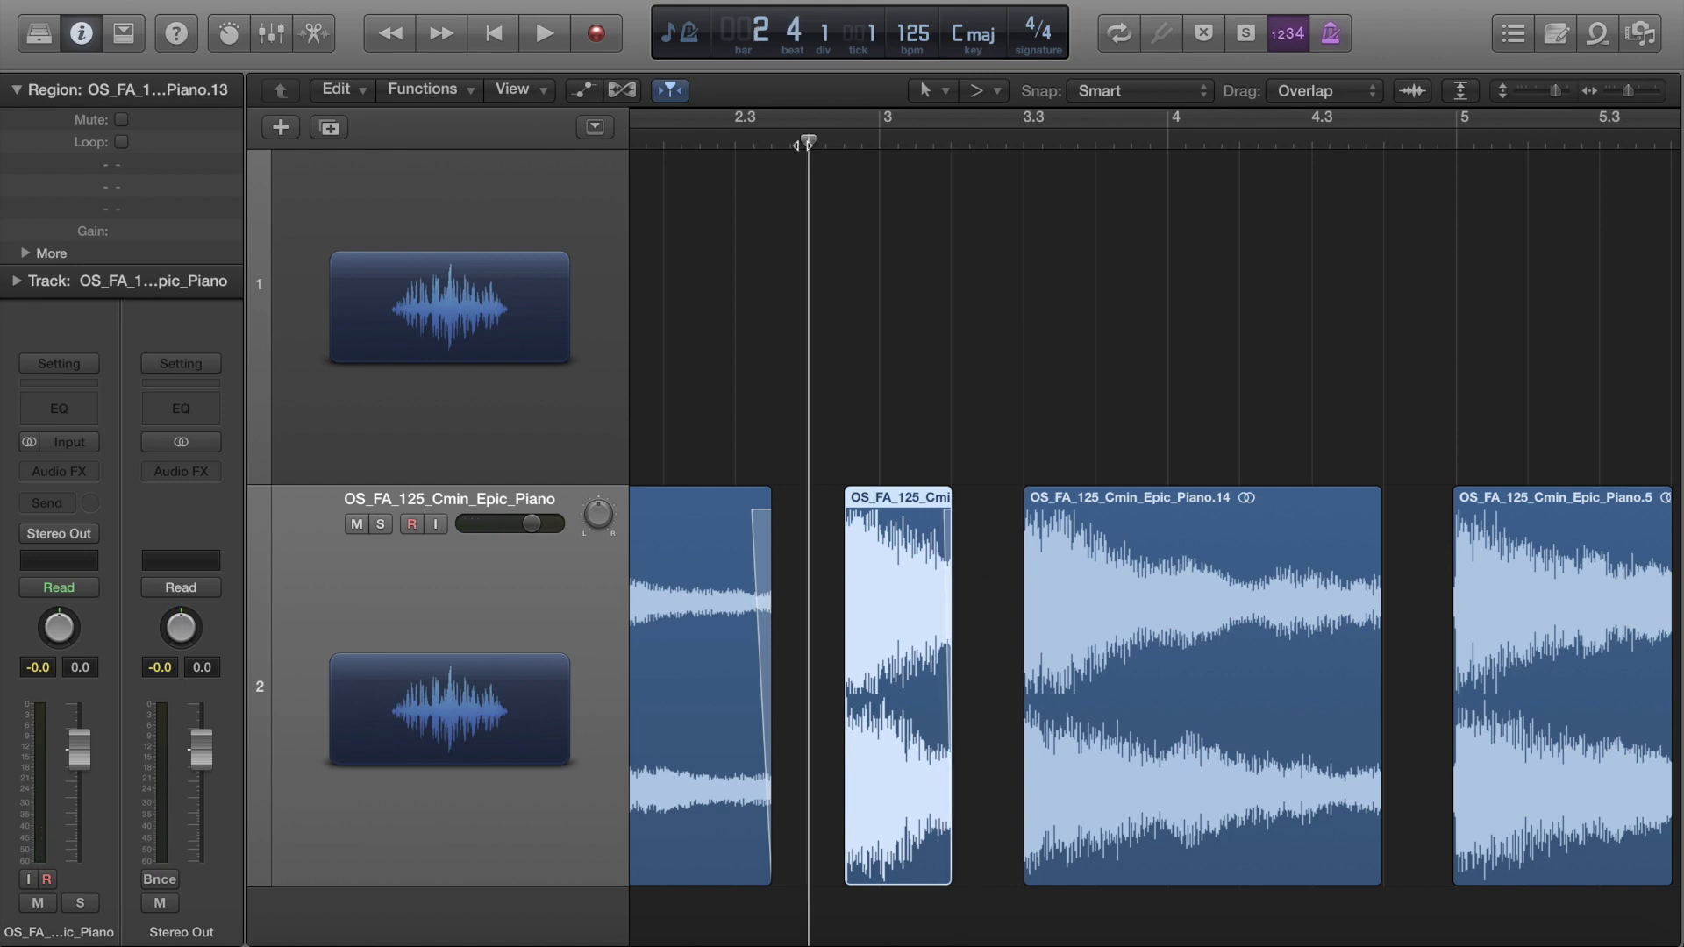
key(space)
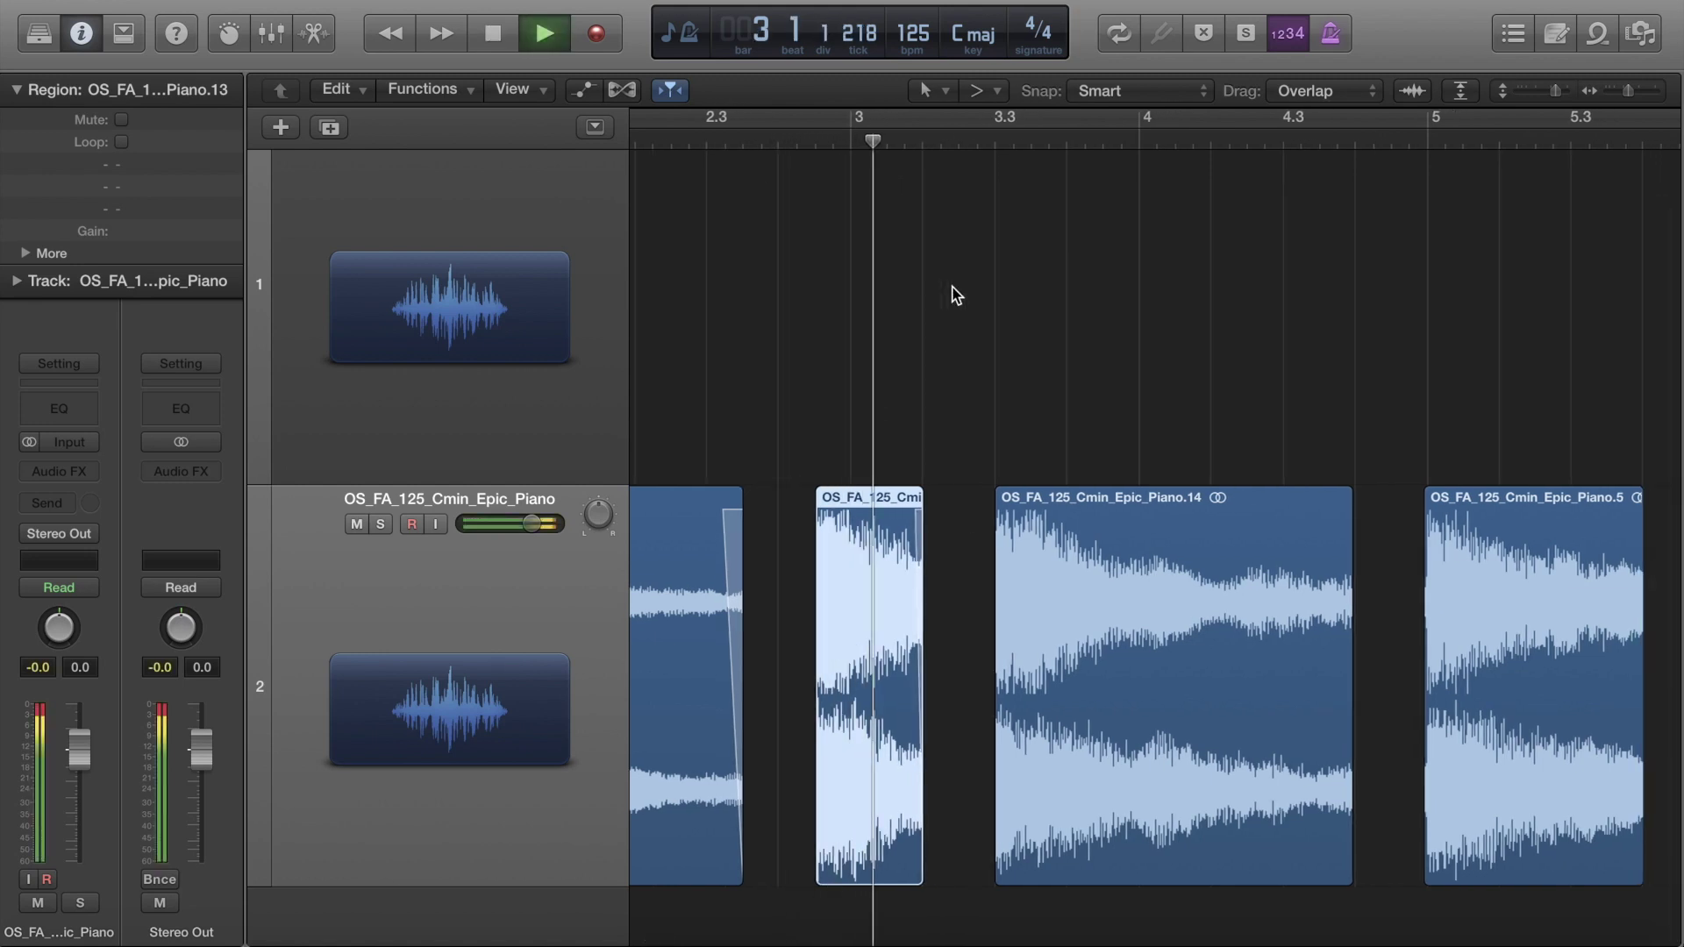
key(space)
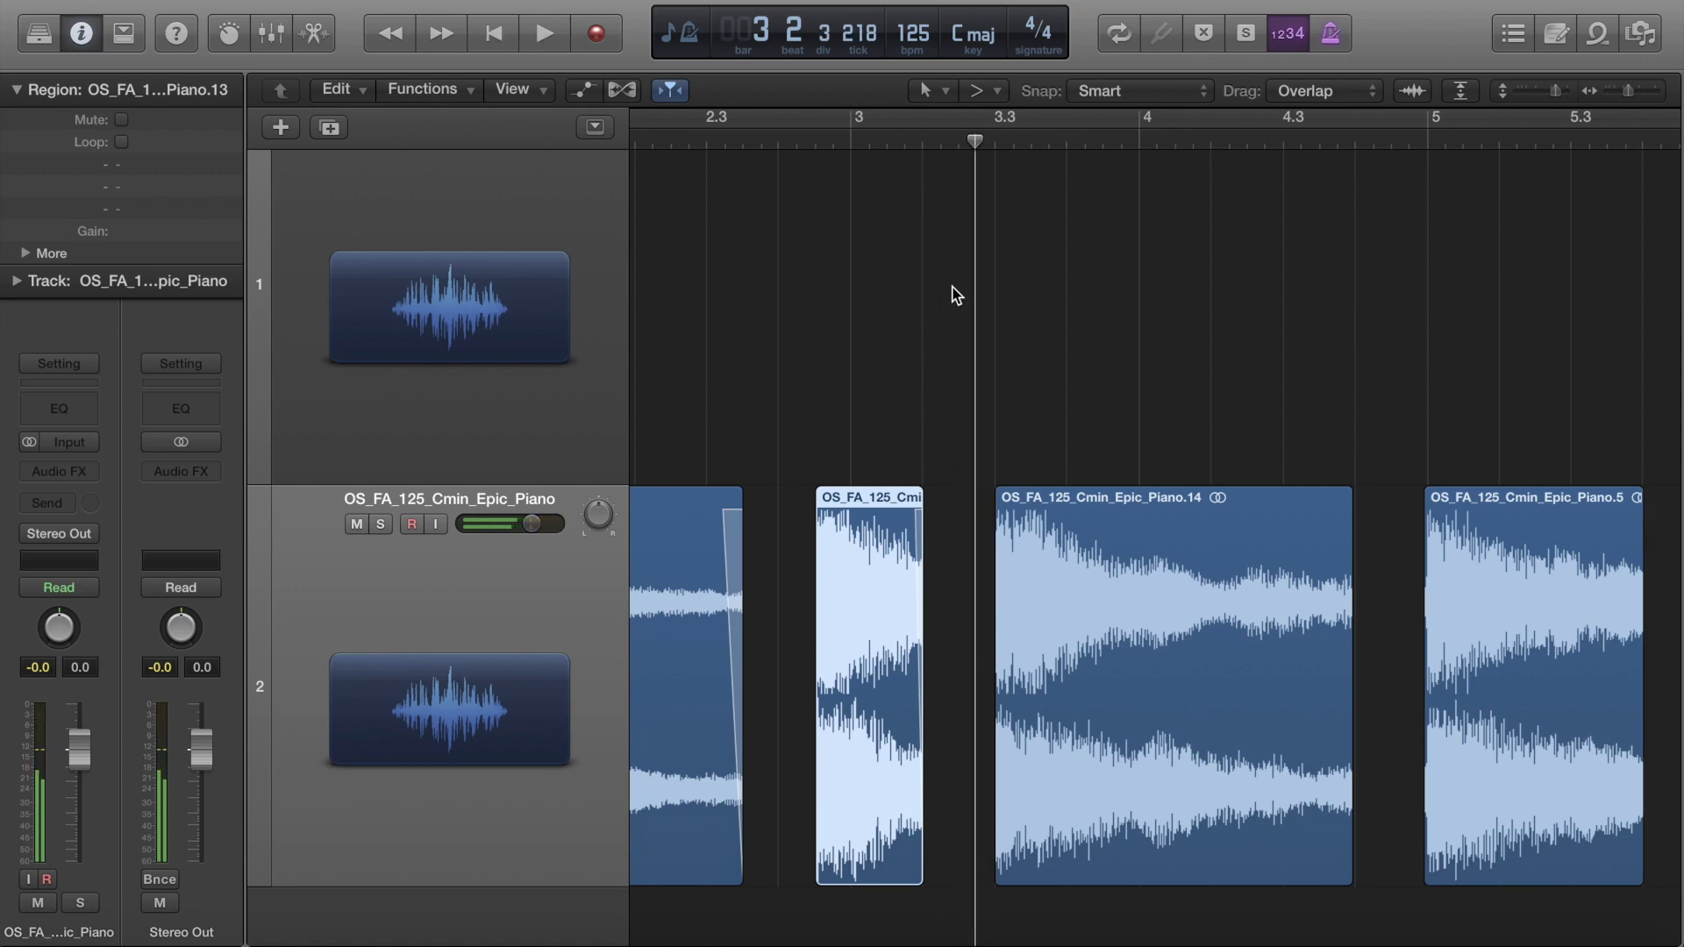
key(space)
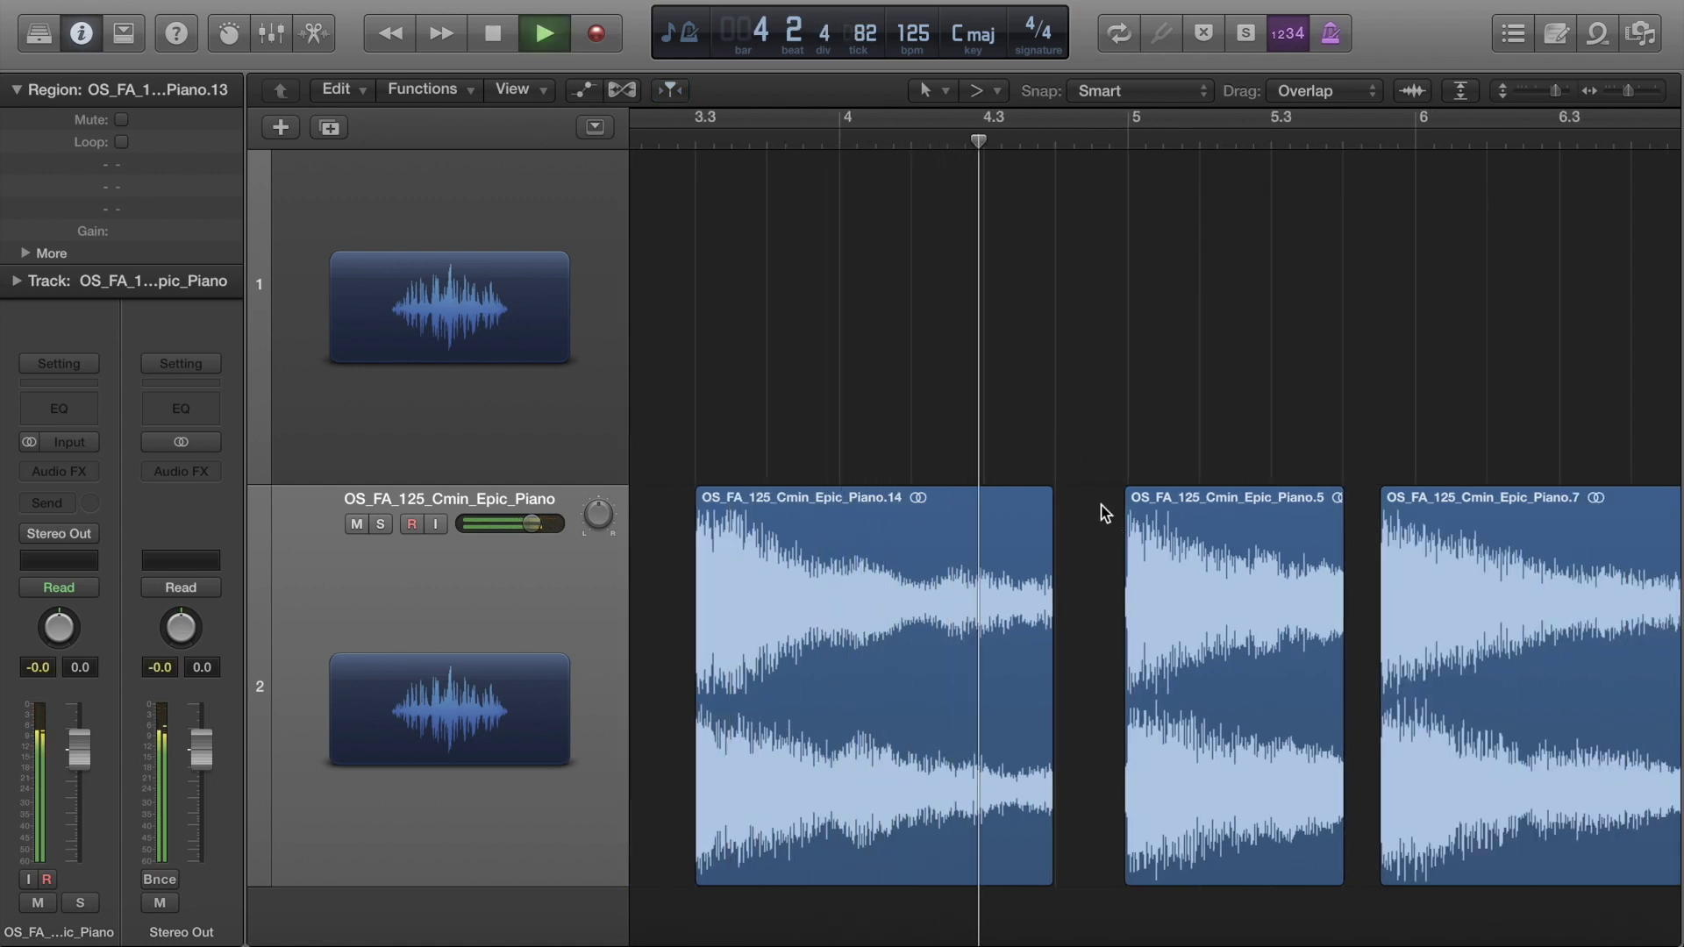
key(space)
click(1040, 570)
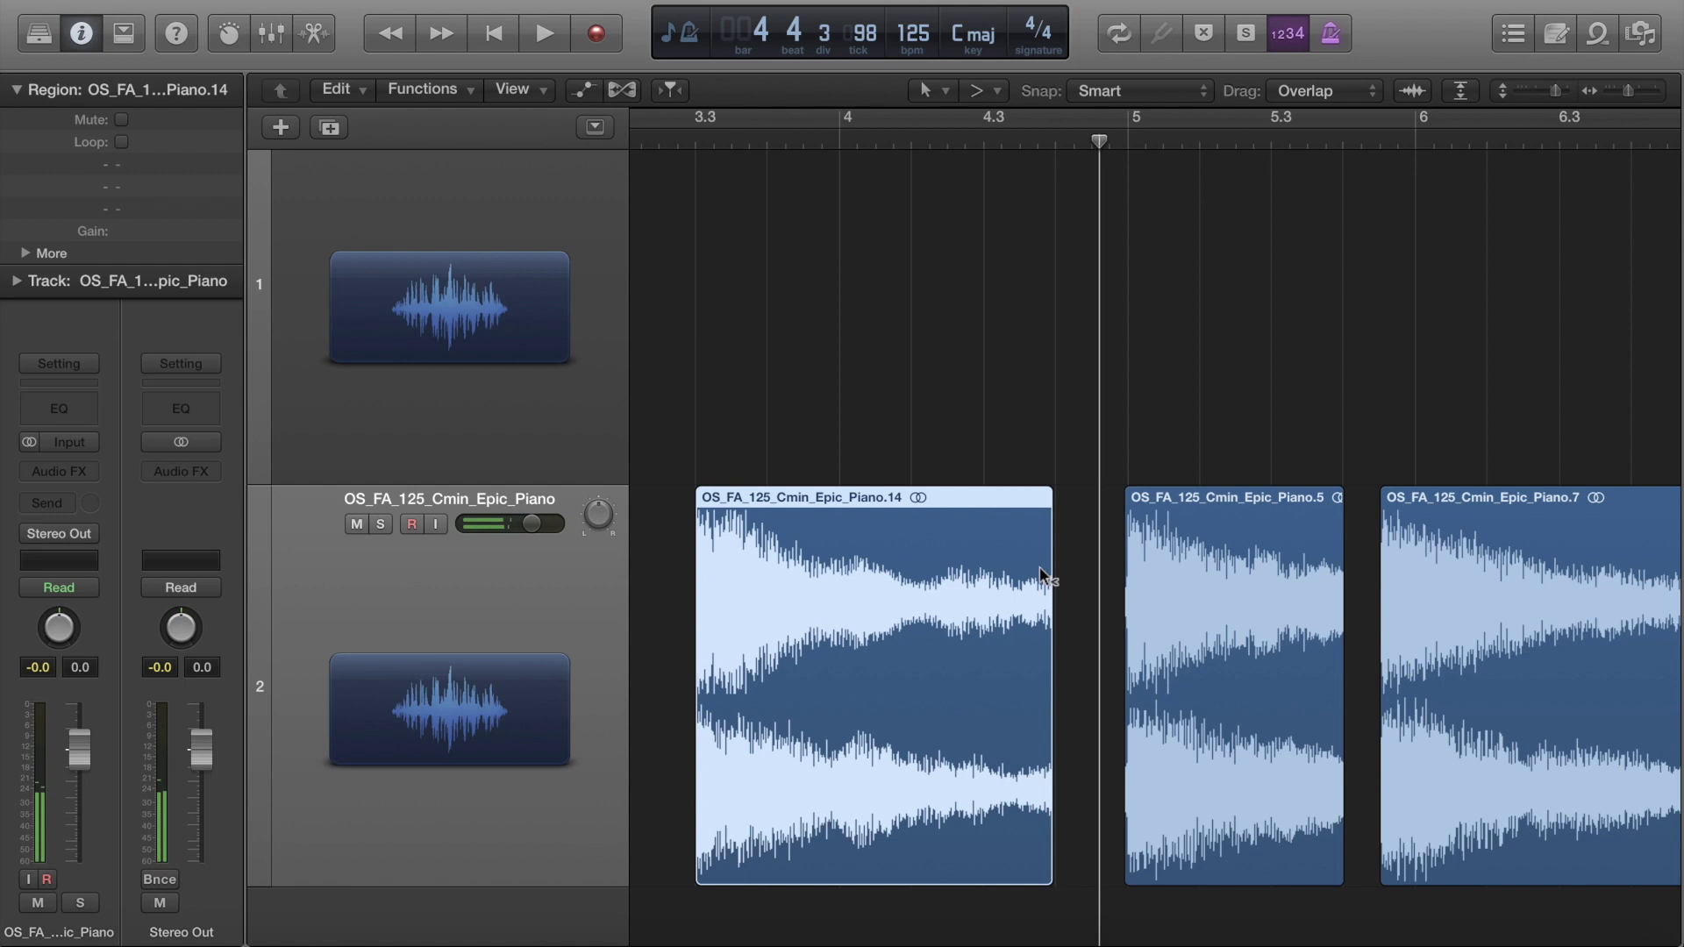
Step: Fade out the end of Piano.14 and audition it from bar 3.2
drag(1040, 570, 1104, 579)
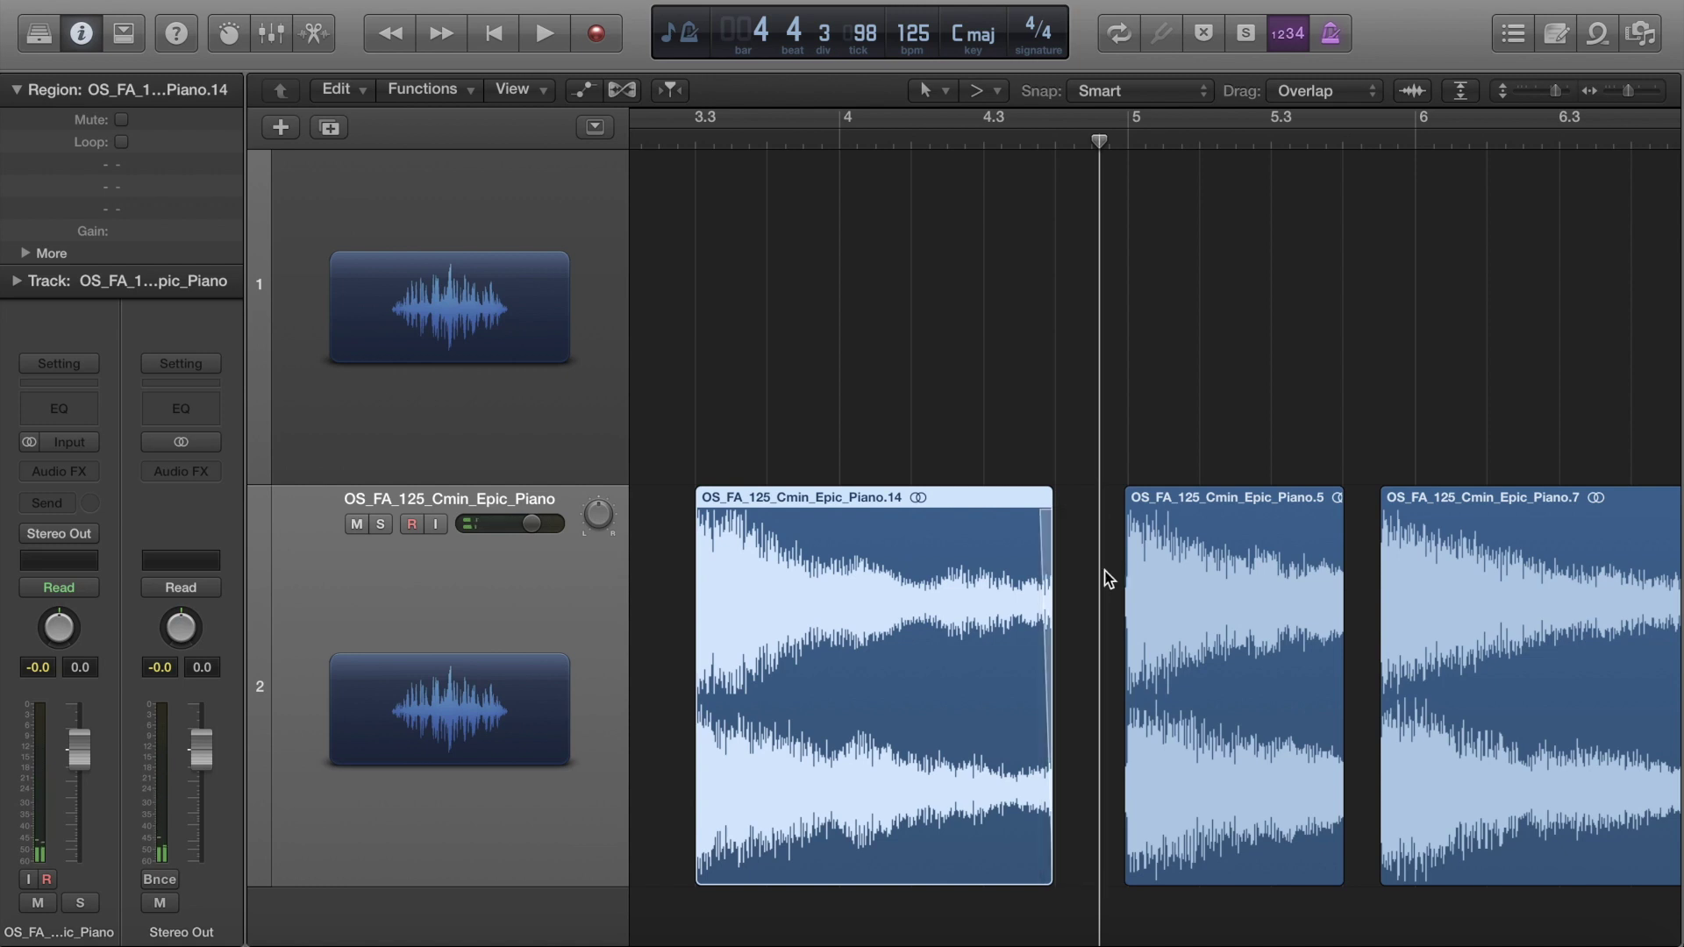
drag(1000, 156, 685, 177)
key(space)
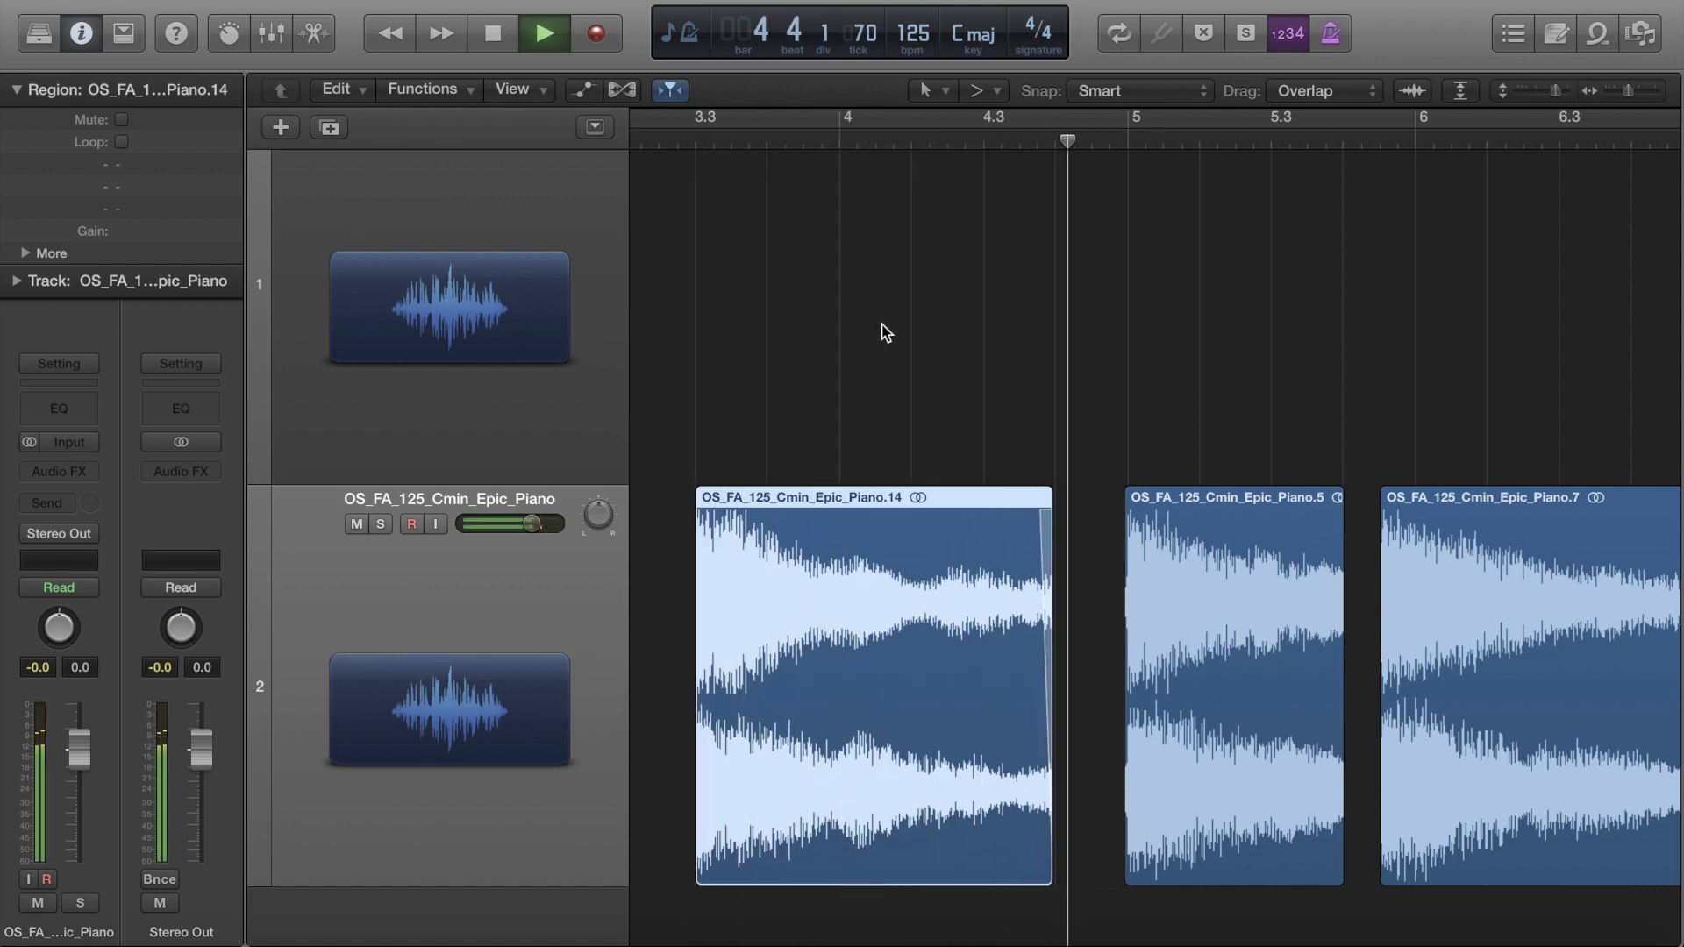
scroll(1041, 413, right, 3)
key(space)
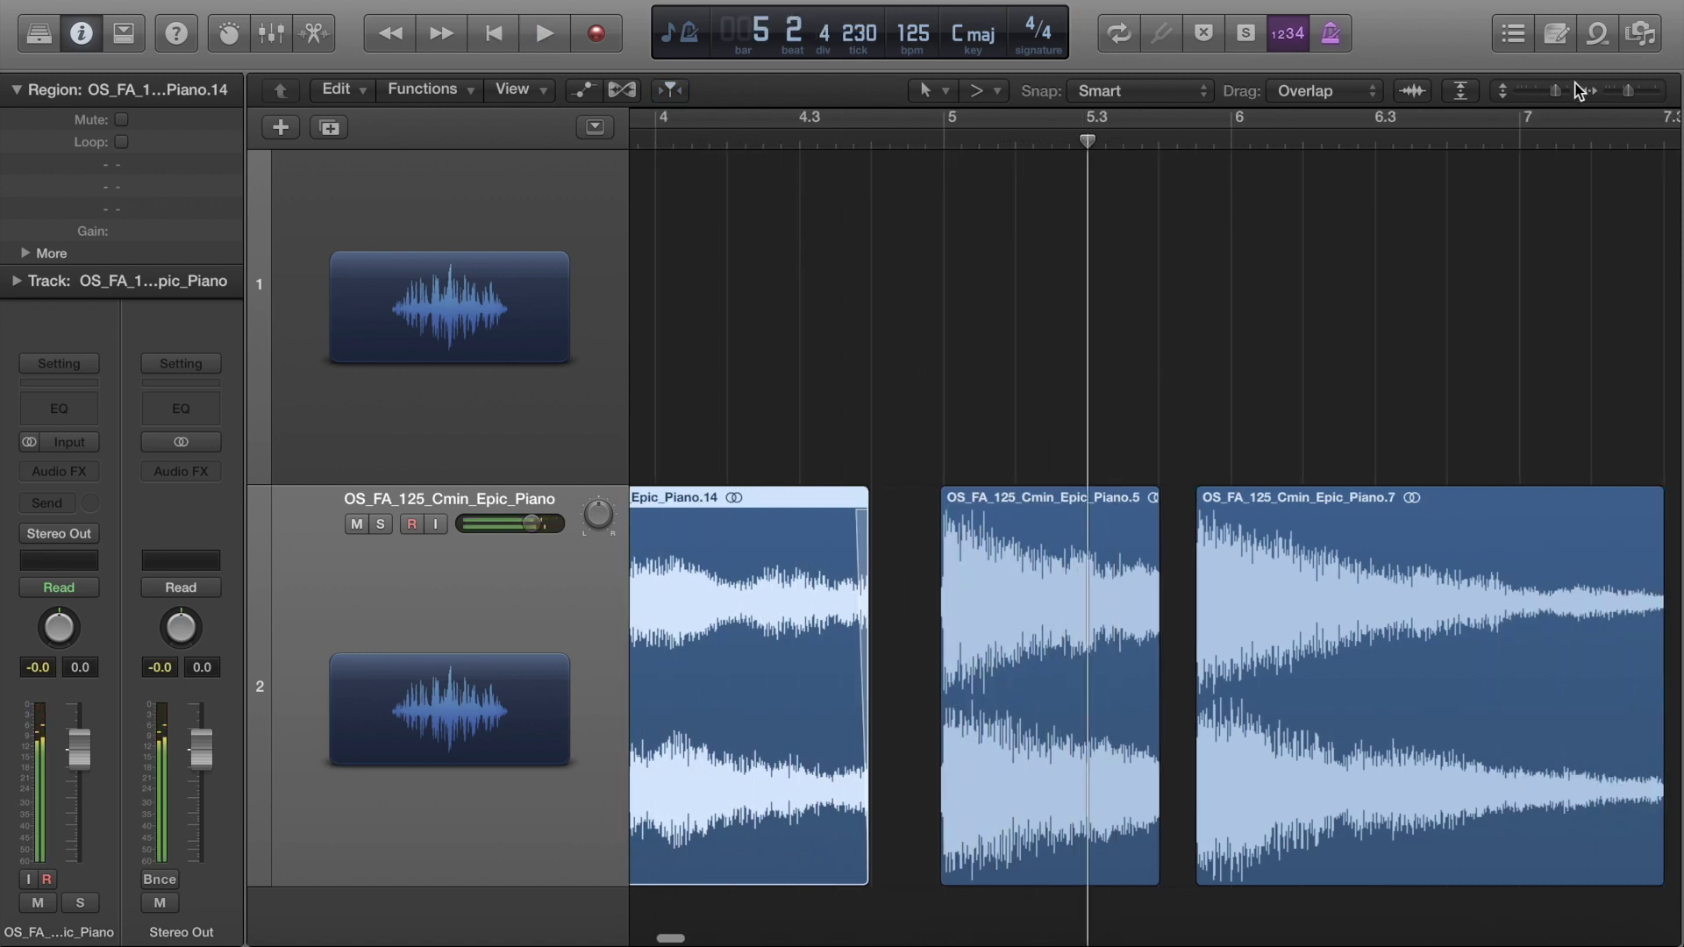
Step: Zoom in around bar 5 and place the playhead exactly on bar 5
drag(1627, 93, 1637, 93)
scroll(1491, 347, right, 3)
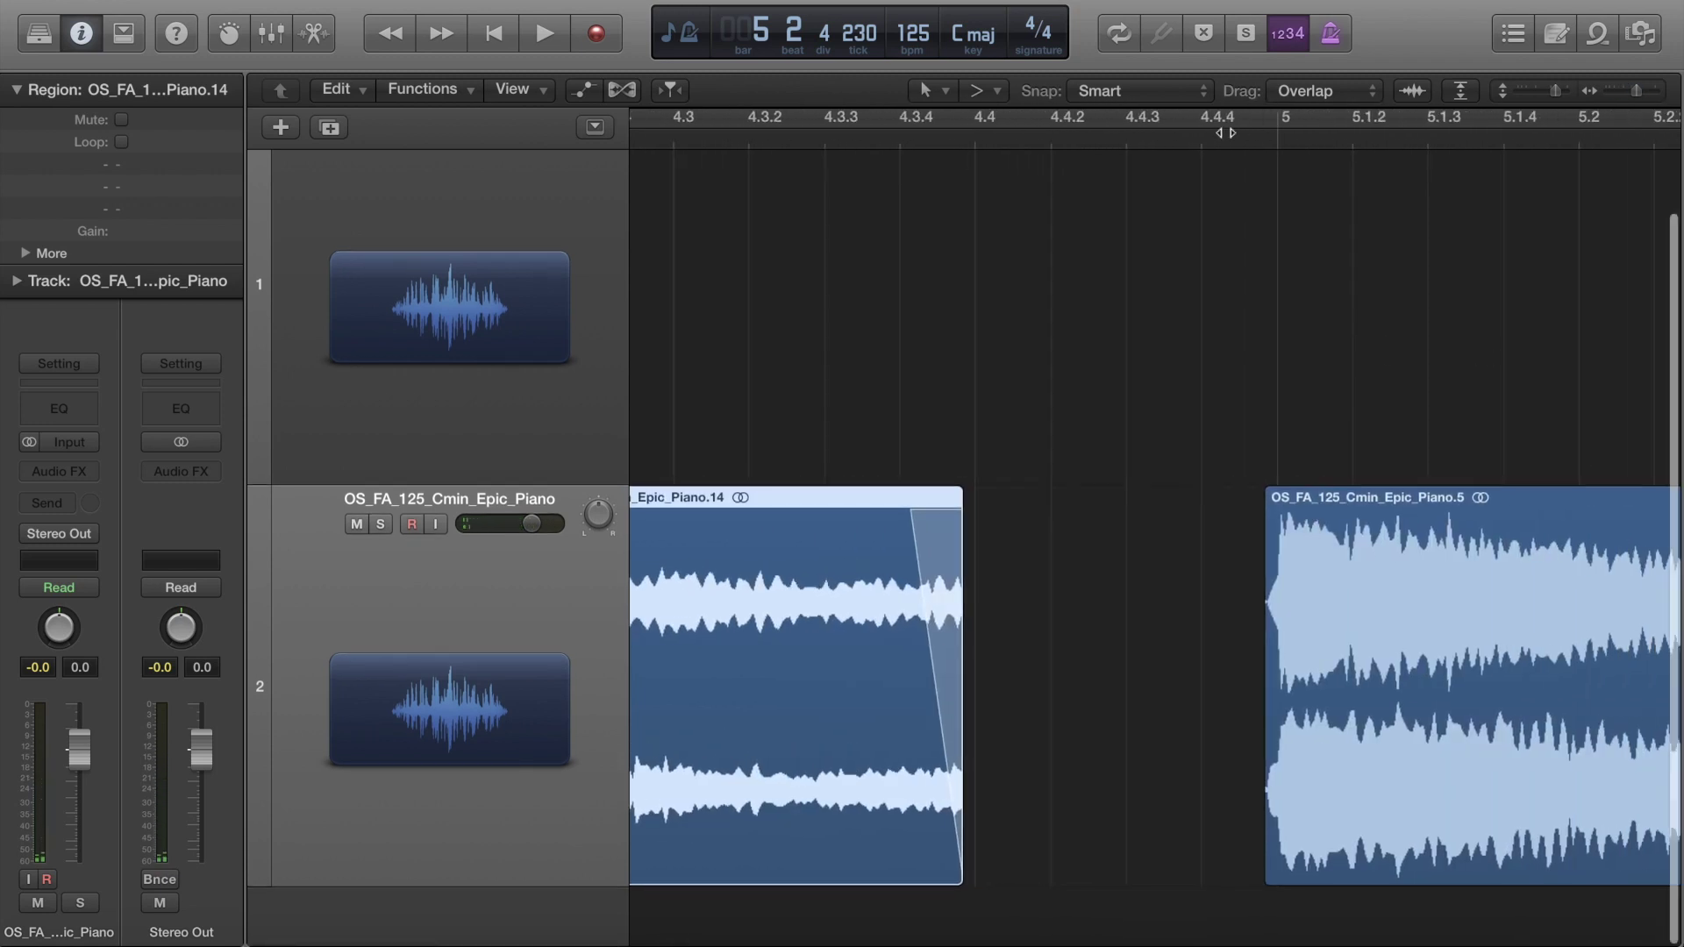
drag(1225, 133, 1264, 140)
key(space)
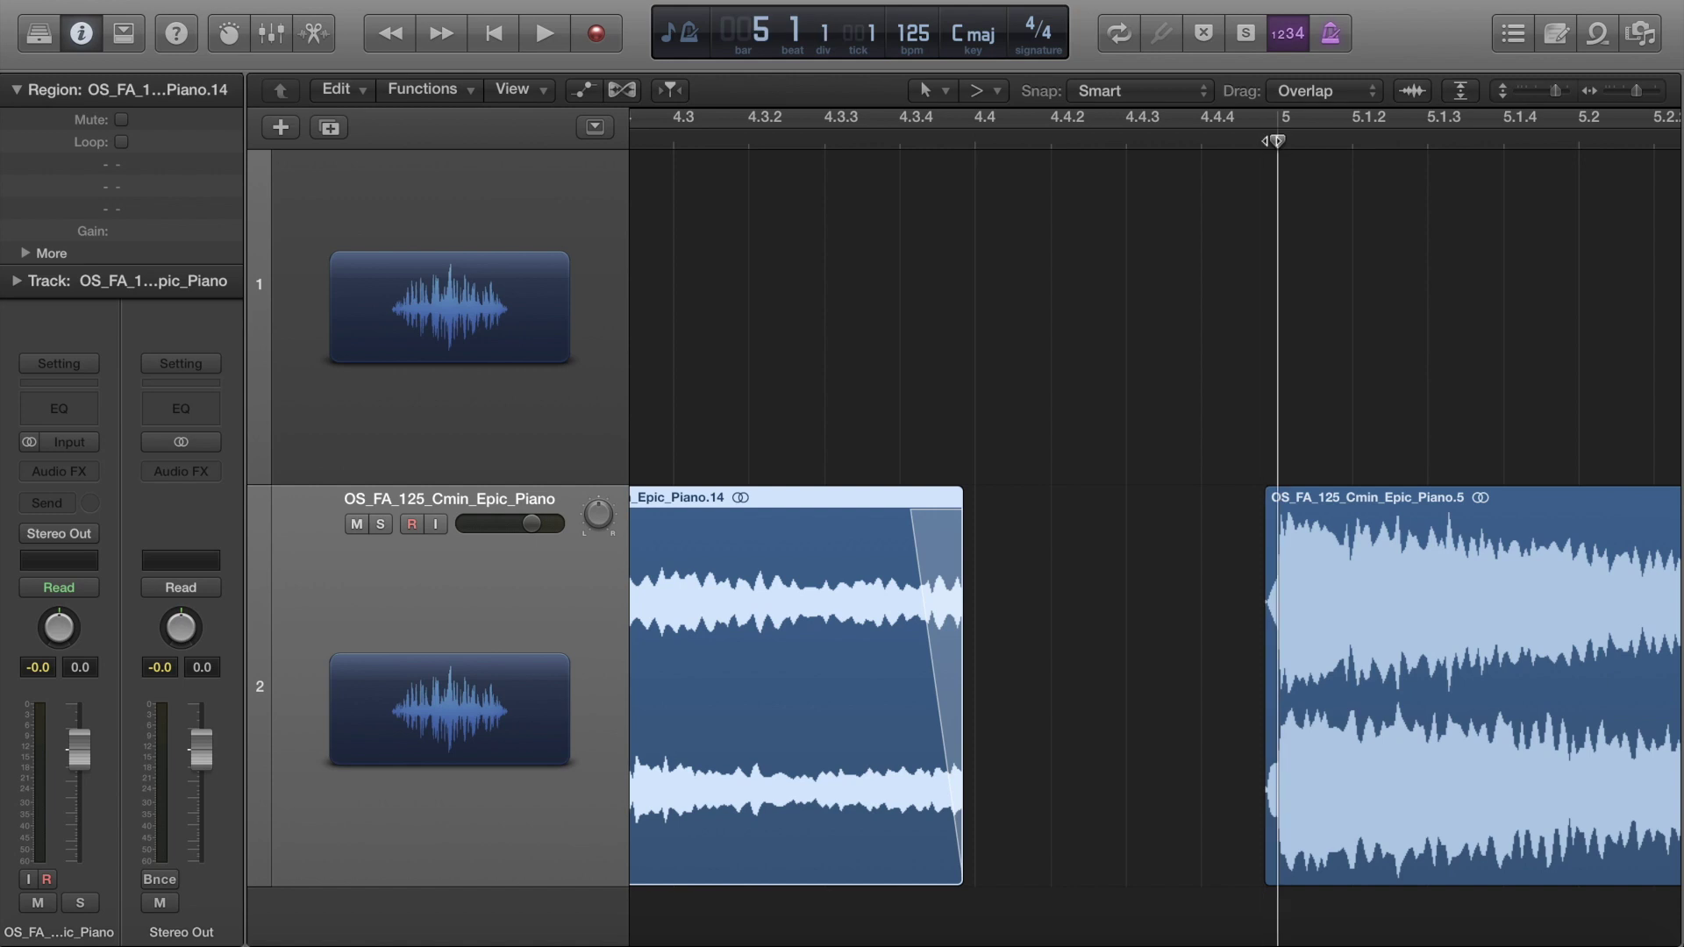
key(space)
key(space)
key(space)
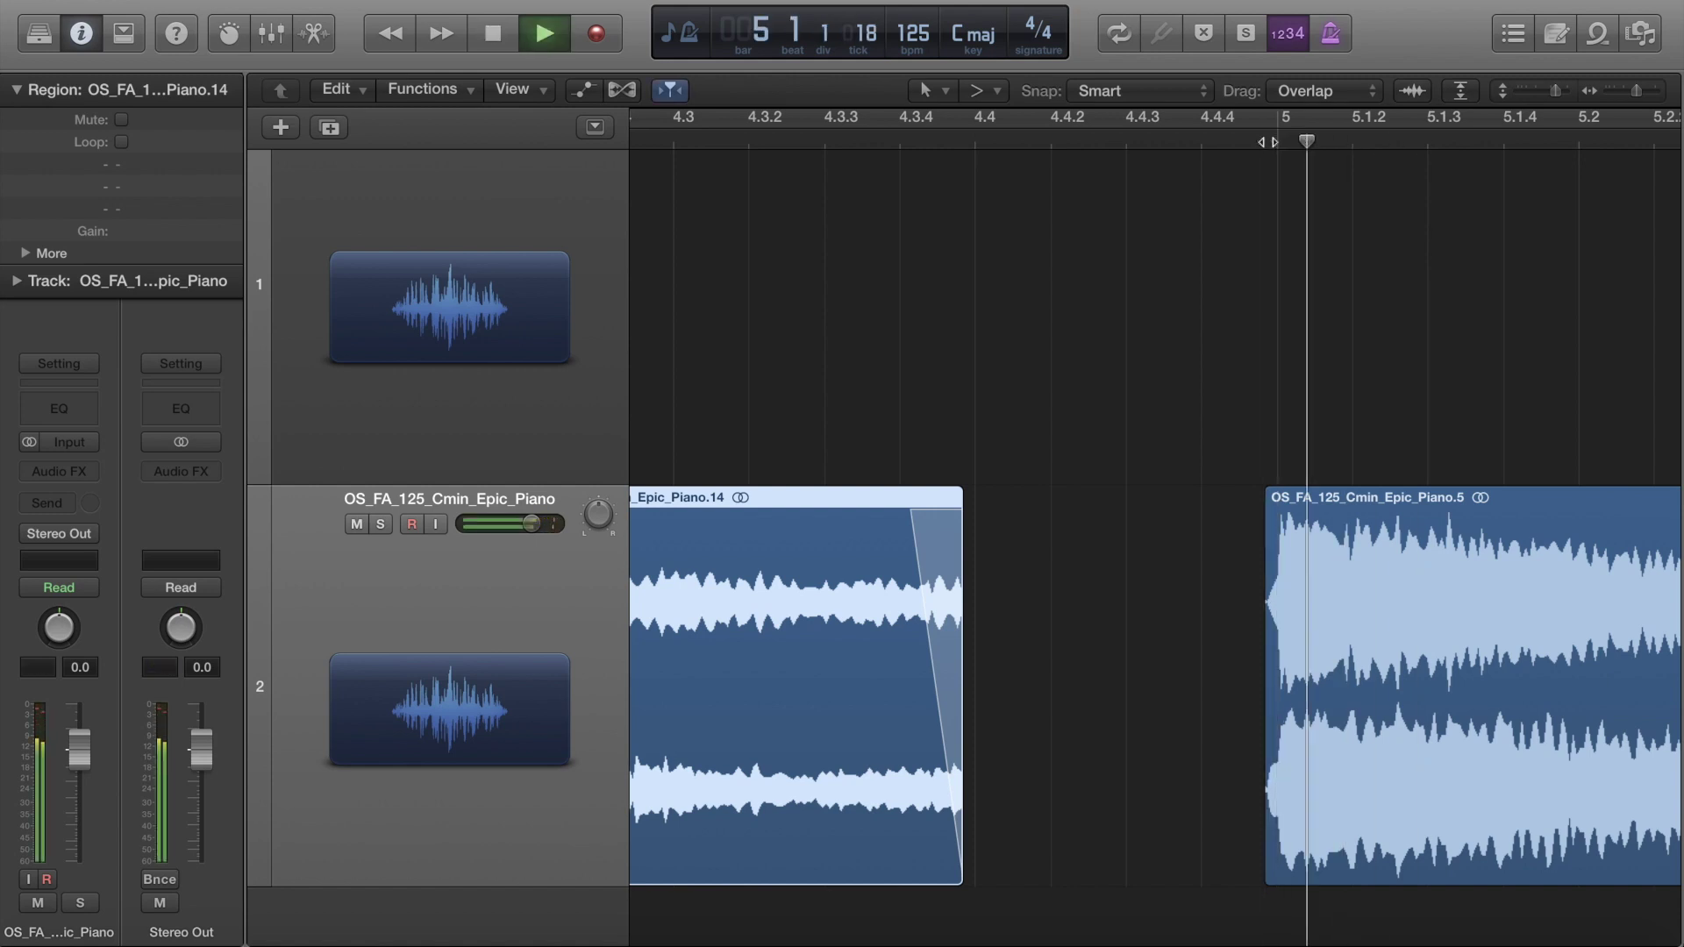
key(space)
drag(1316, 142, 1278, 144)
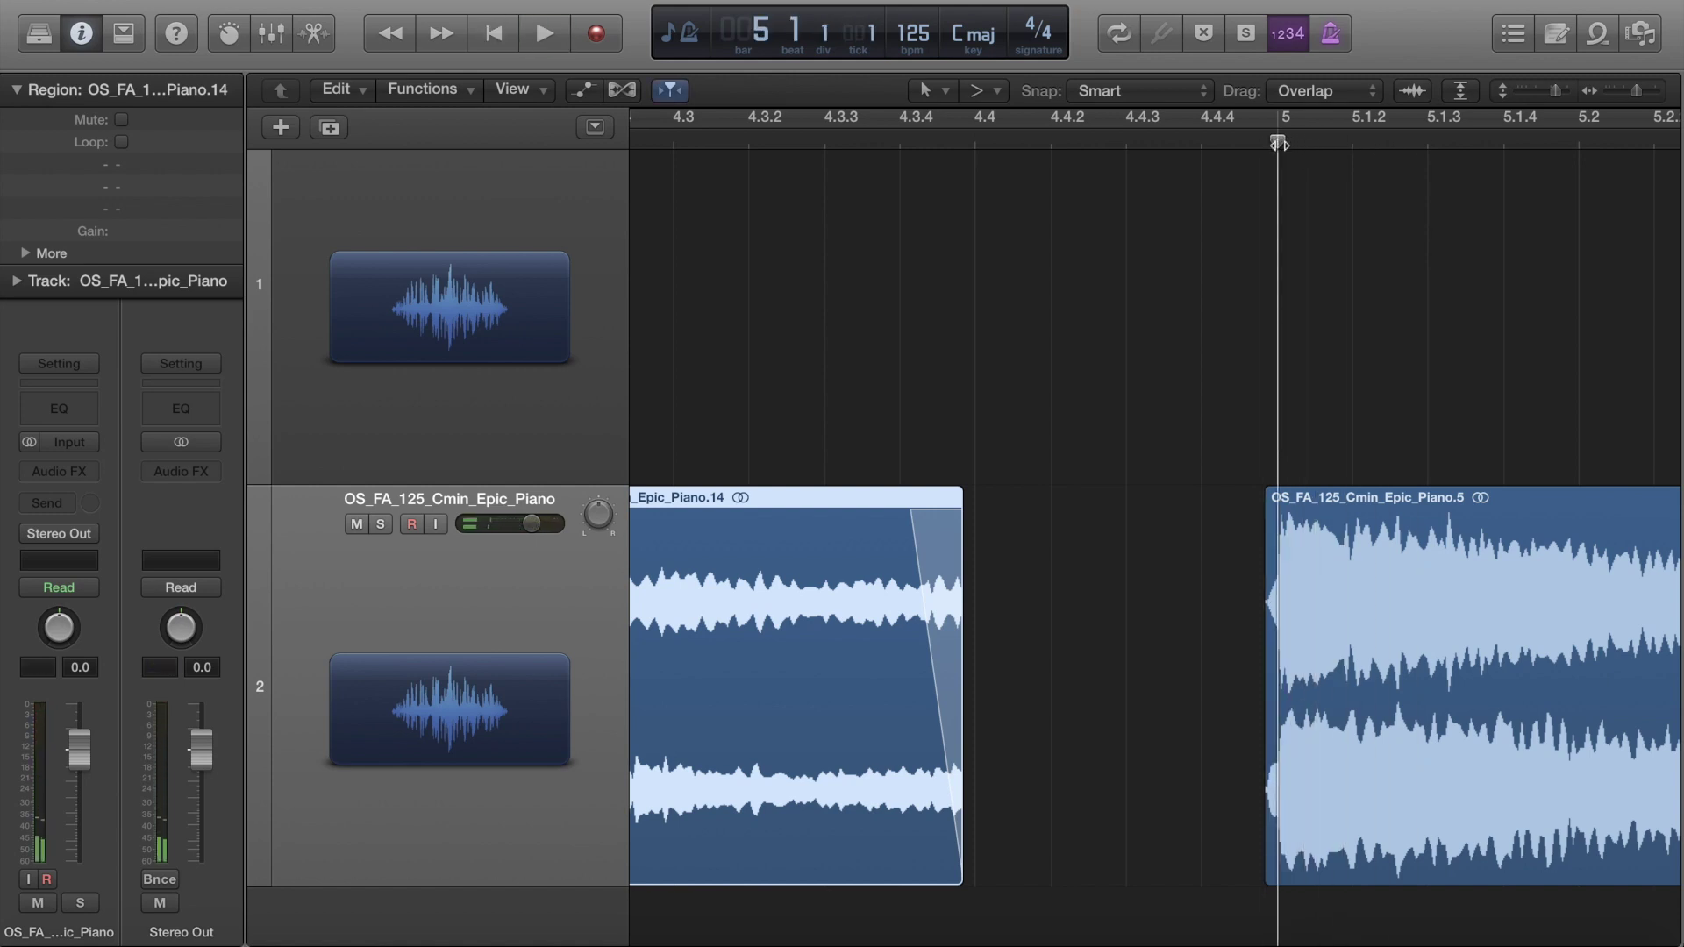
Step: Split Piano.5 at bar 5 with Cmd-T, delete the sliver before it, and play back
click(1357, 508)
key(super+t)
click(1243, 553)
click(1270, 550)
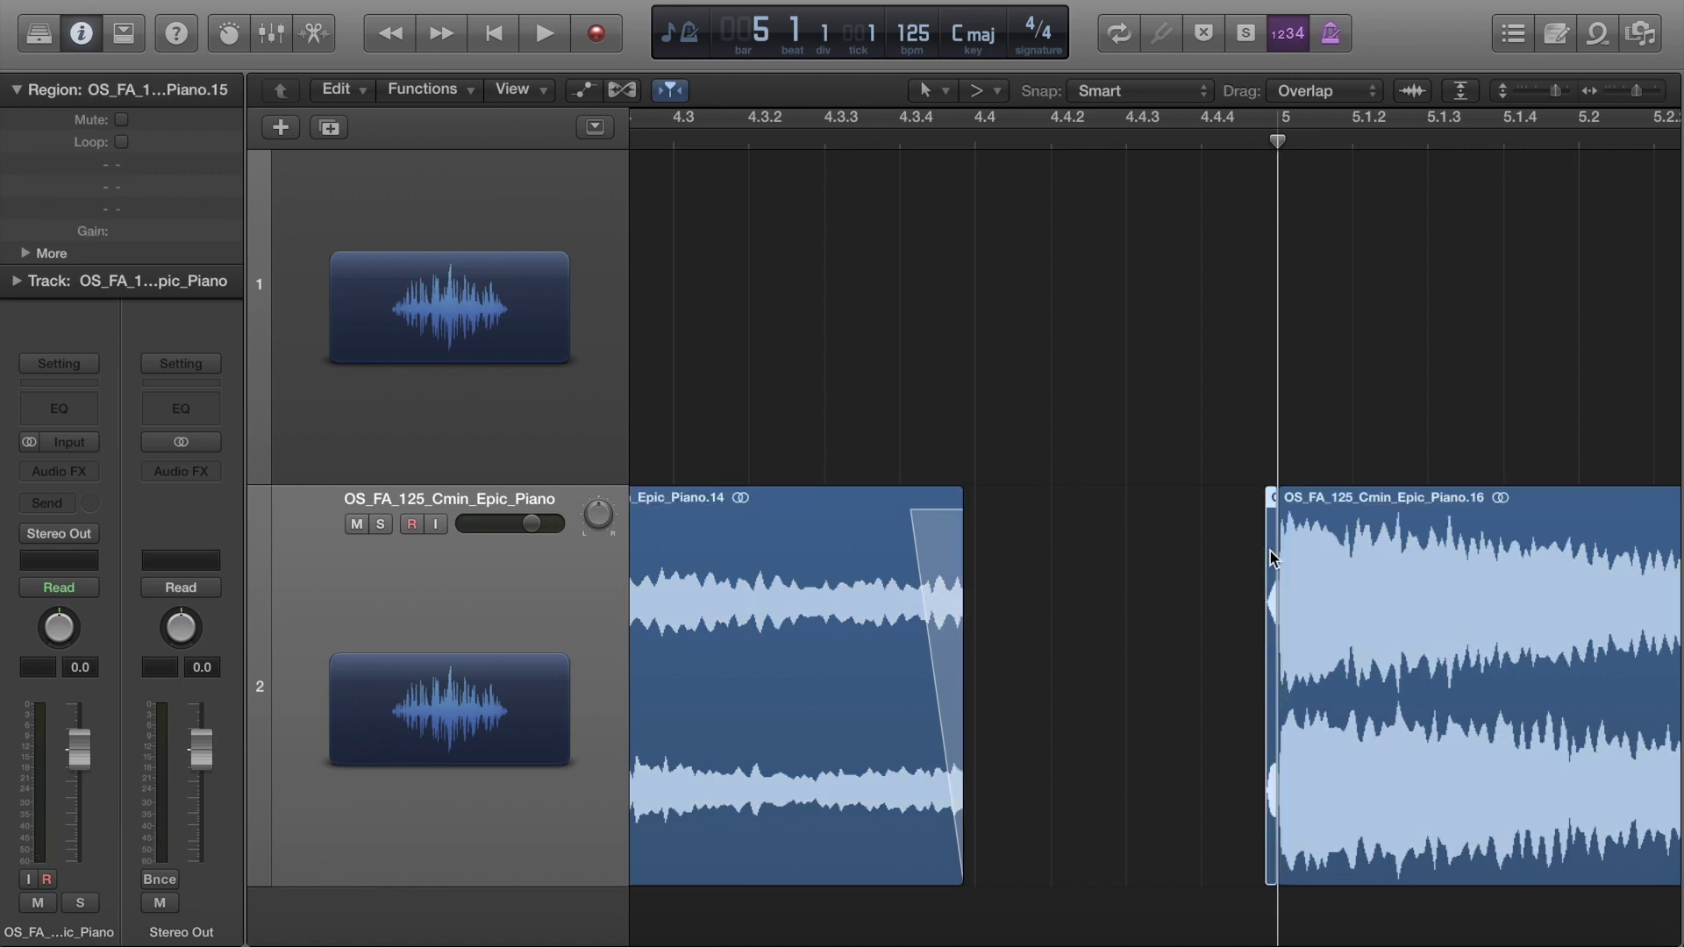
key(Delete)
key(space)
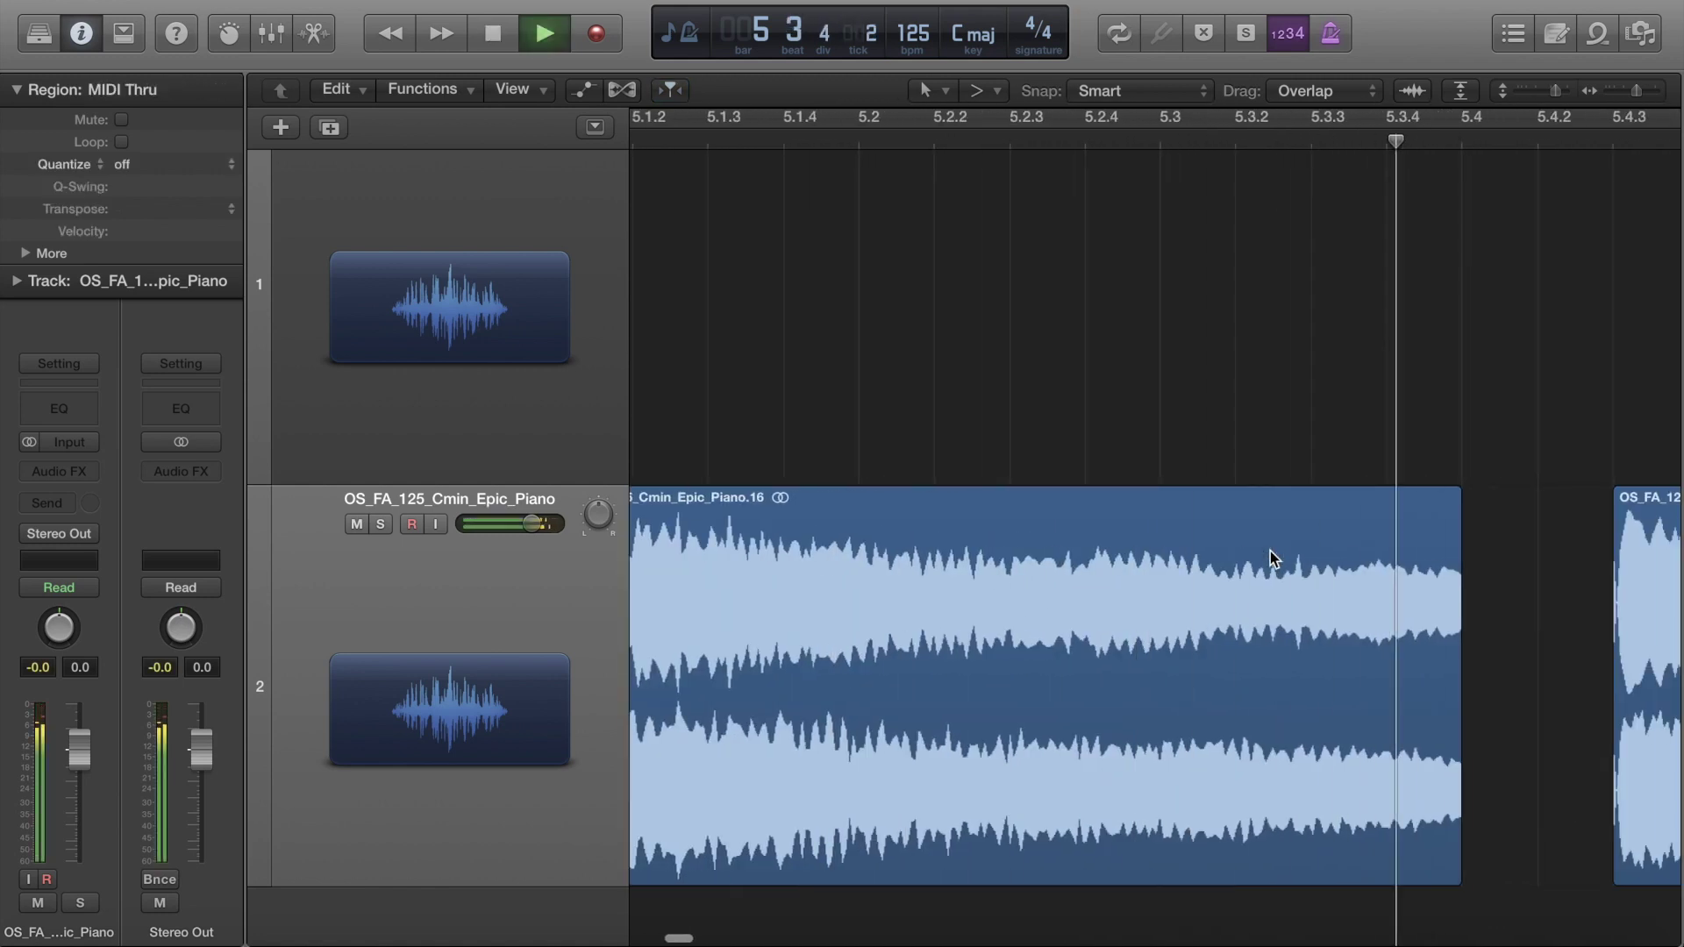
key(space)
click(1445, 603)
Step: Fade out the end of Piano.16 and audition it from late in bar 5
drag(1439, 583, 1539, 590)
drag(1644, 91, 1635, 92)
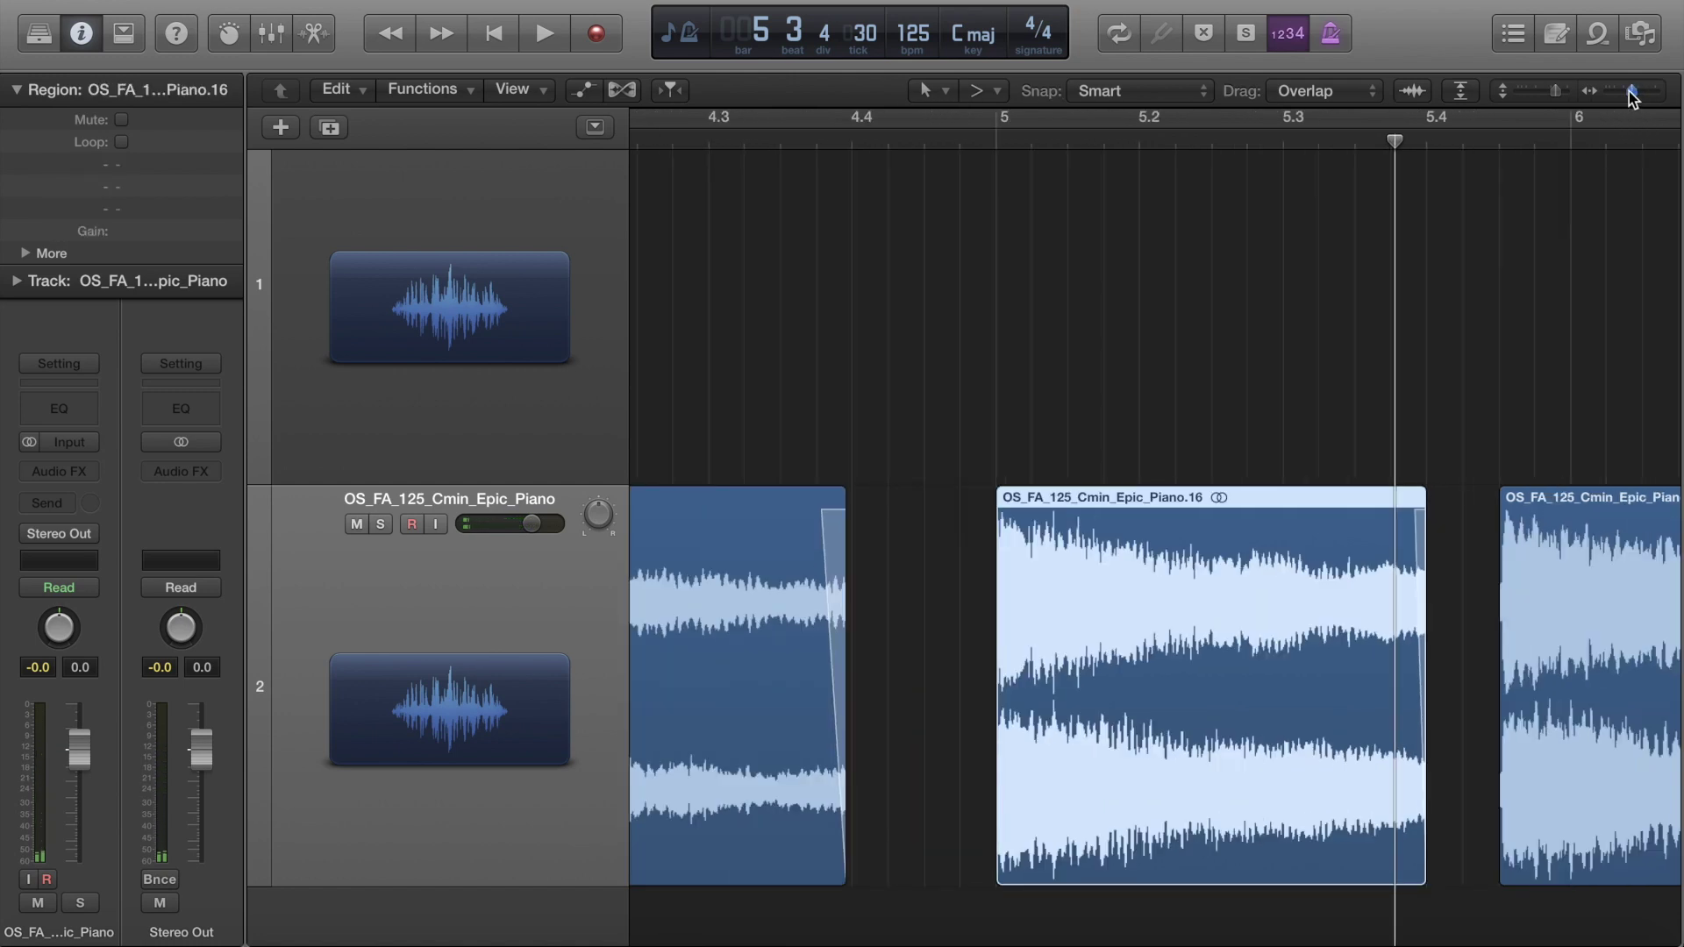
key(space)
scroll(1456, 256, right, 4)
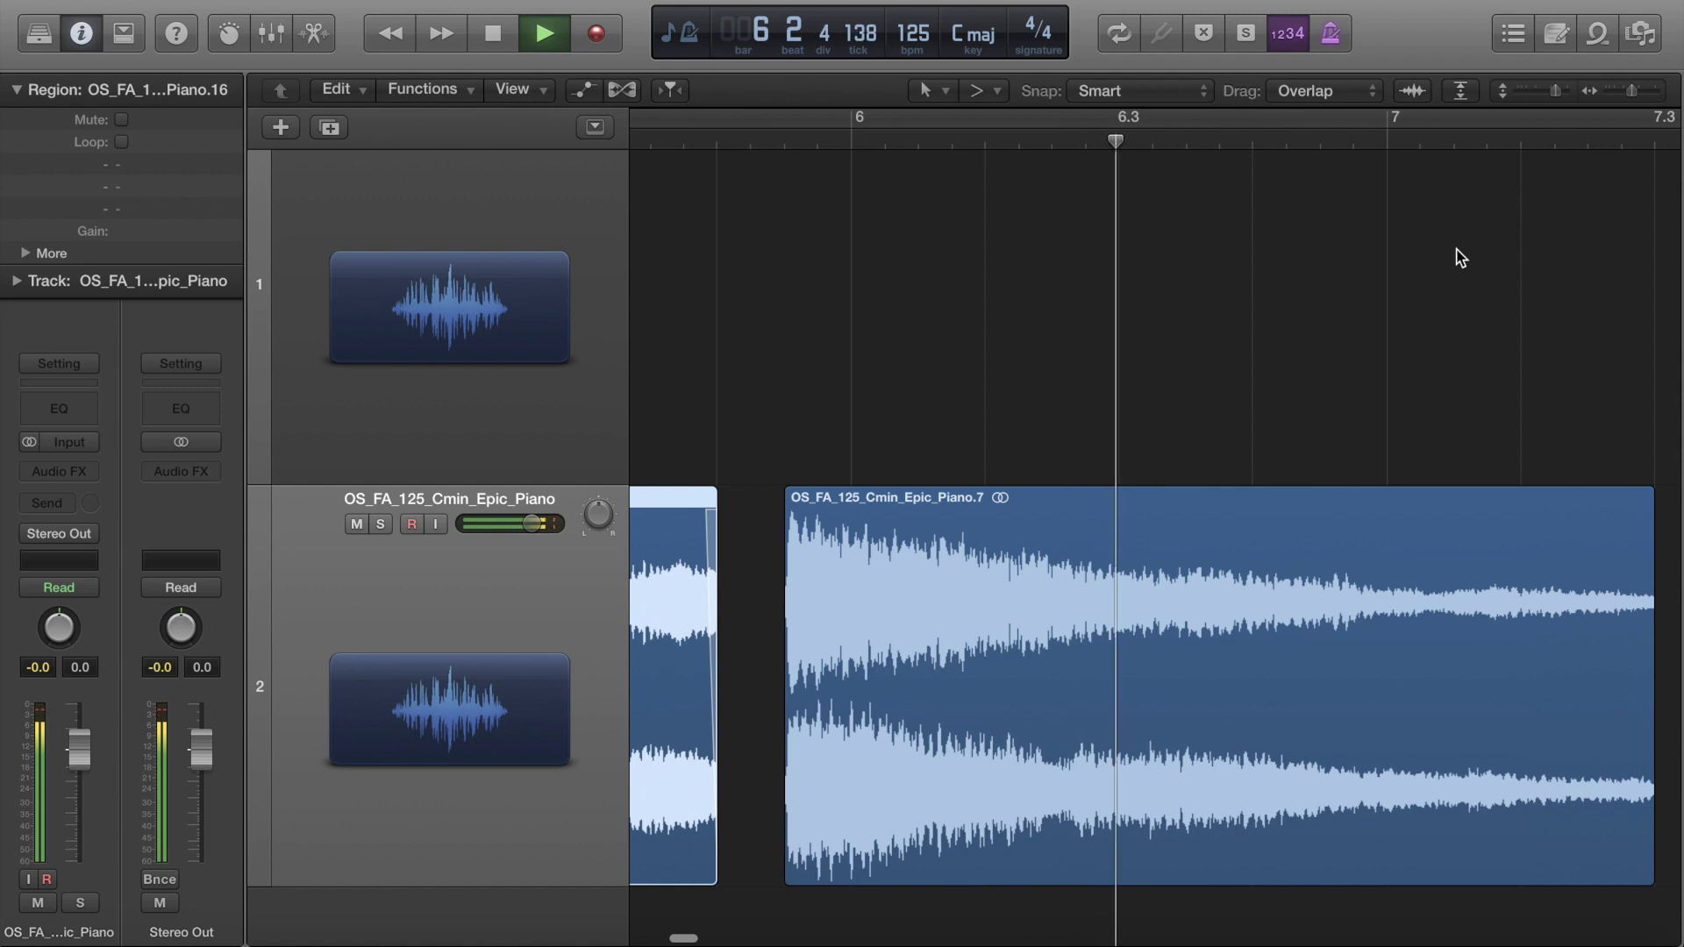
key(space)
double_click(749, 139)
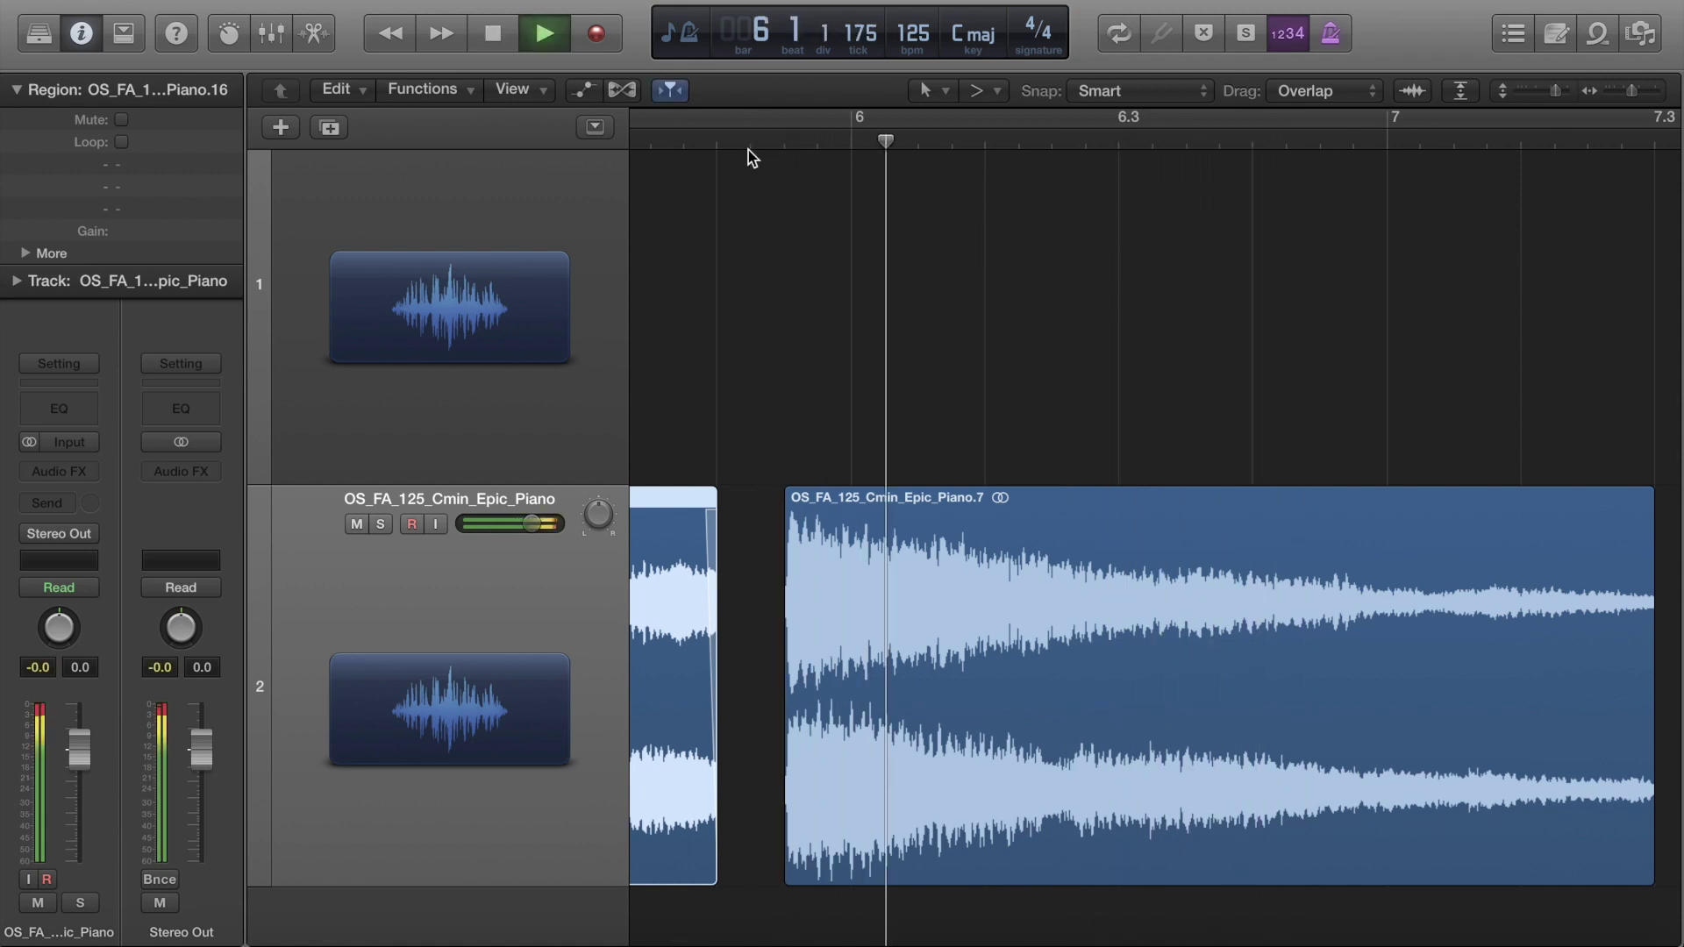
key(space)
double_click(748, 138)
key(space)
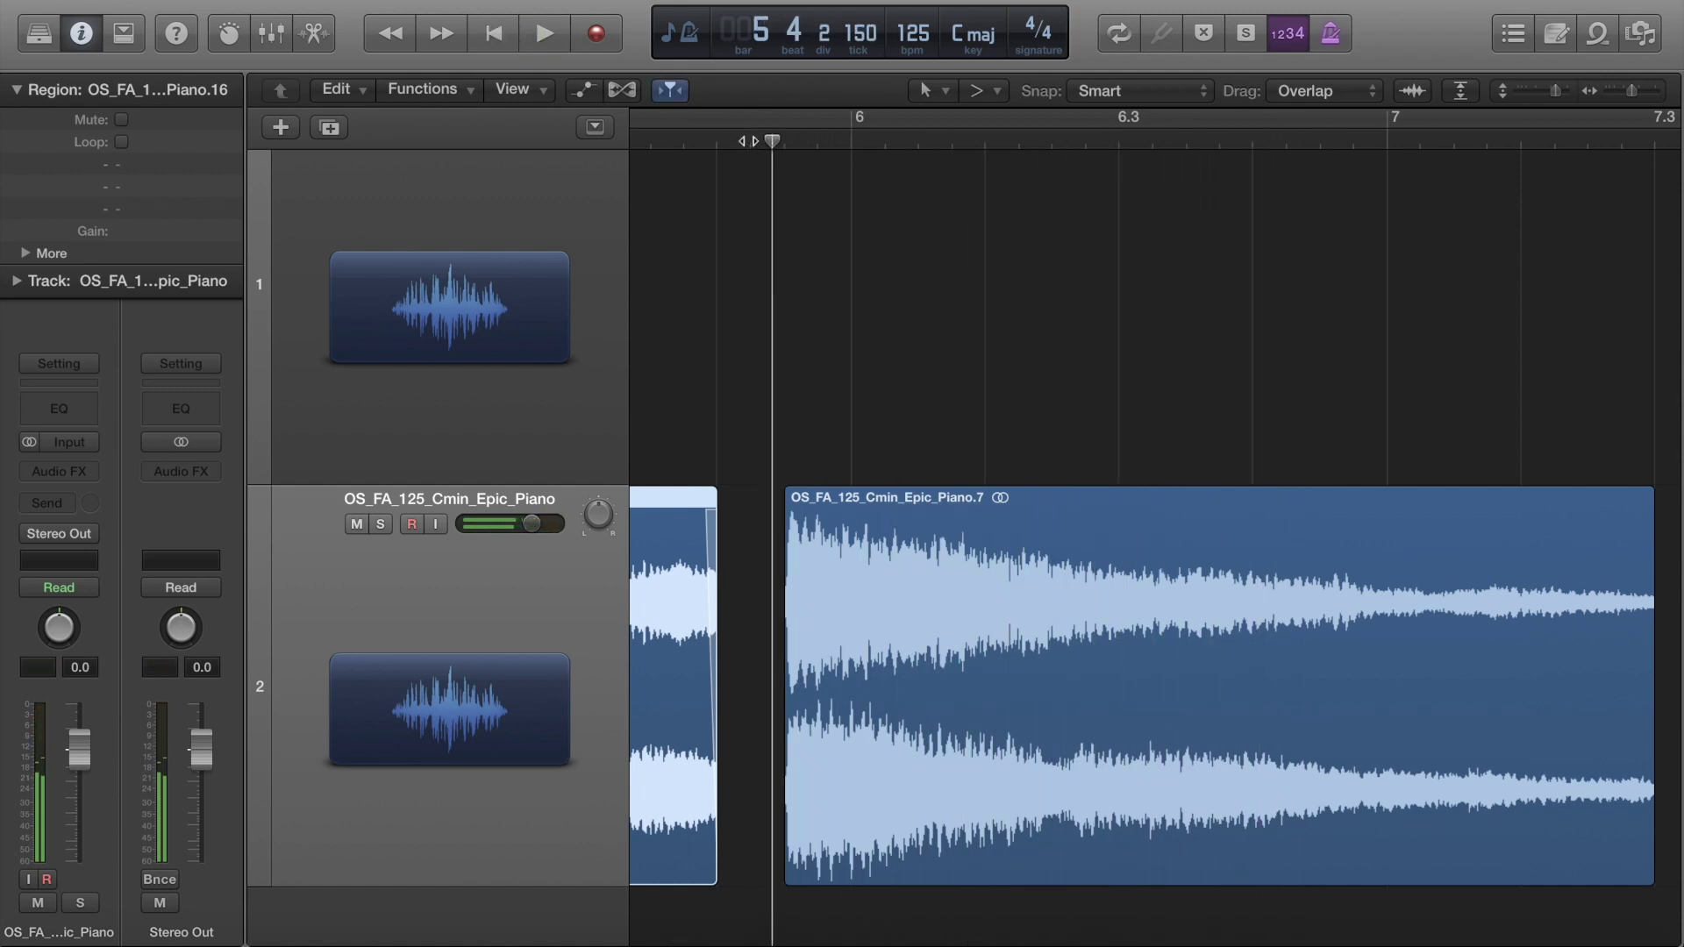
key(space)
key(space)
click(916, 464)
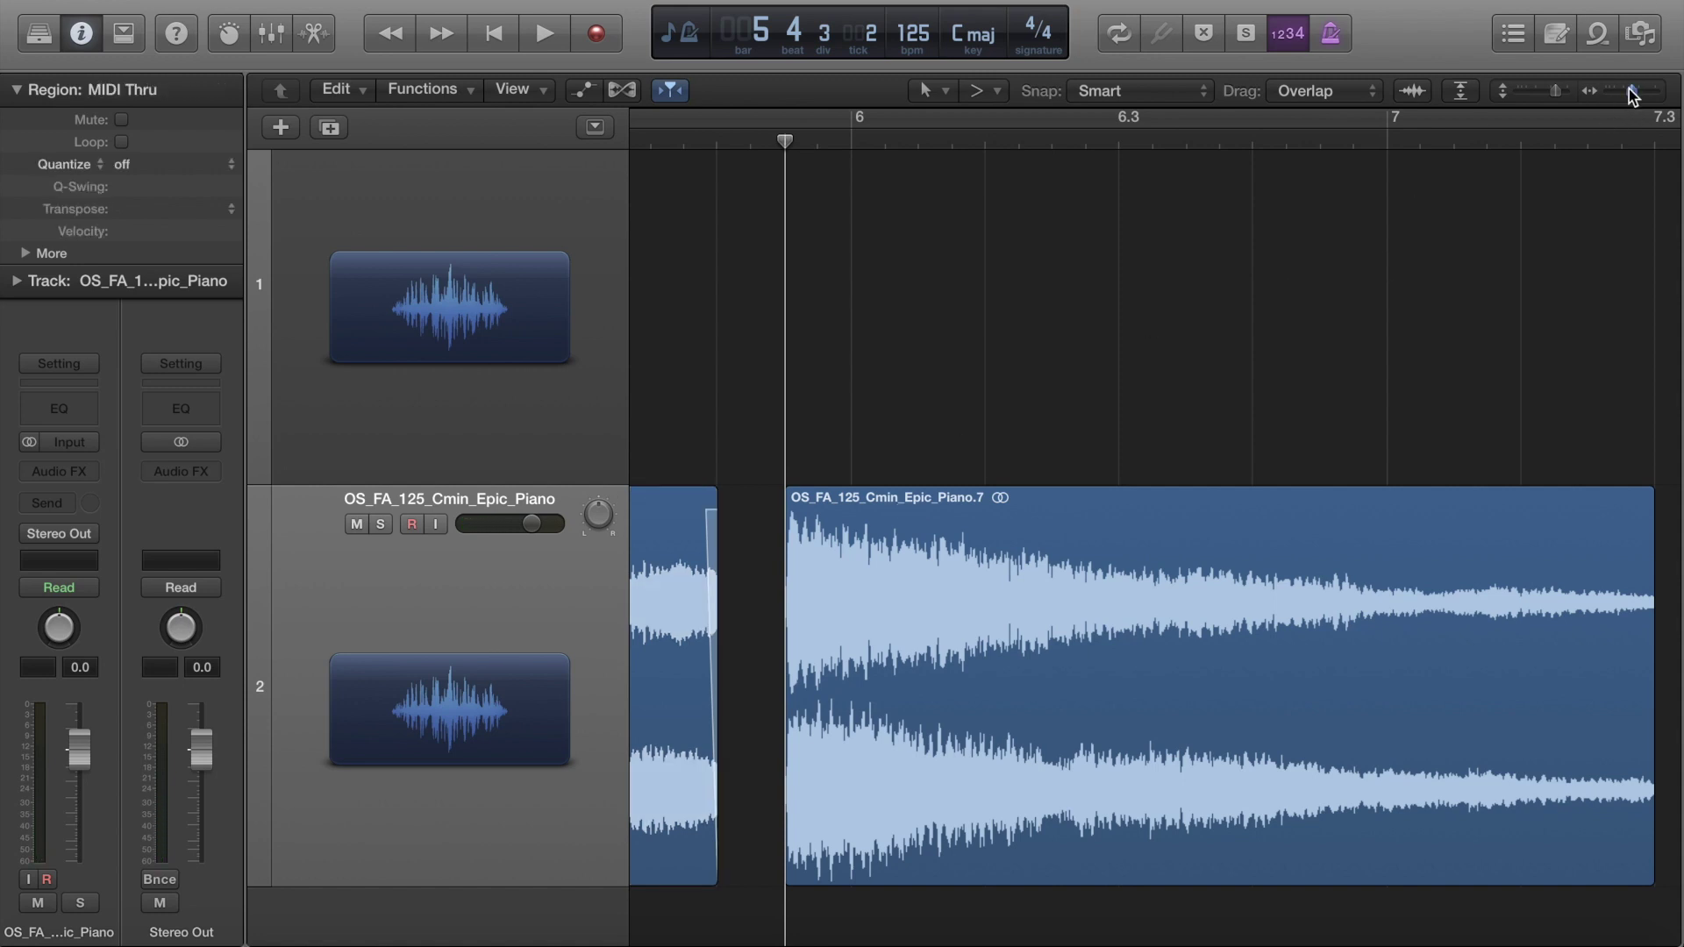
Step: Select Piano.7 and play through it across bars 5–8
drag(1632, 91, 1639, 90)
click(1035, 600)
scroll(1033, 602, left, 3)
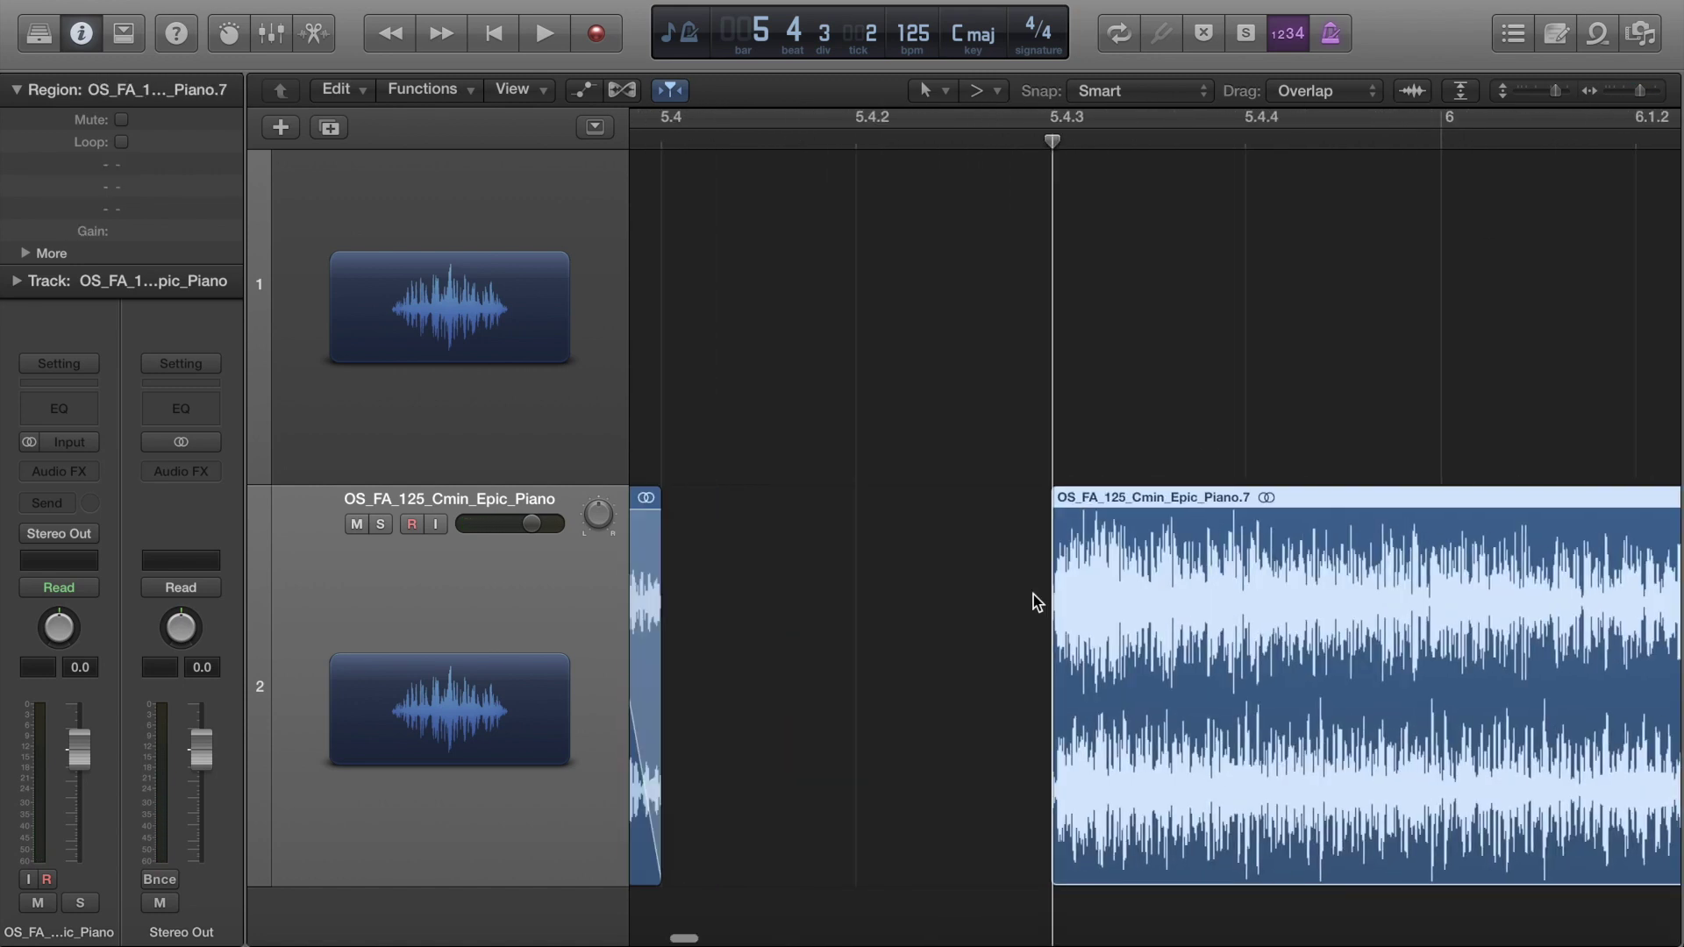
key(space)
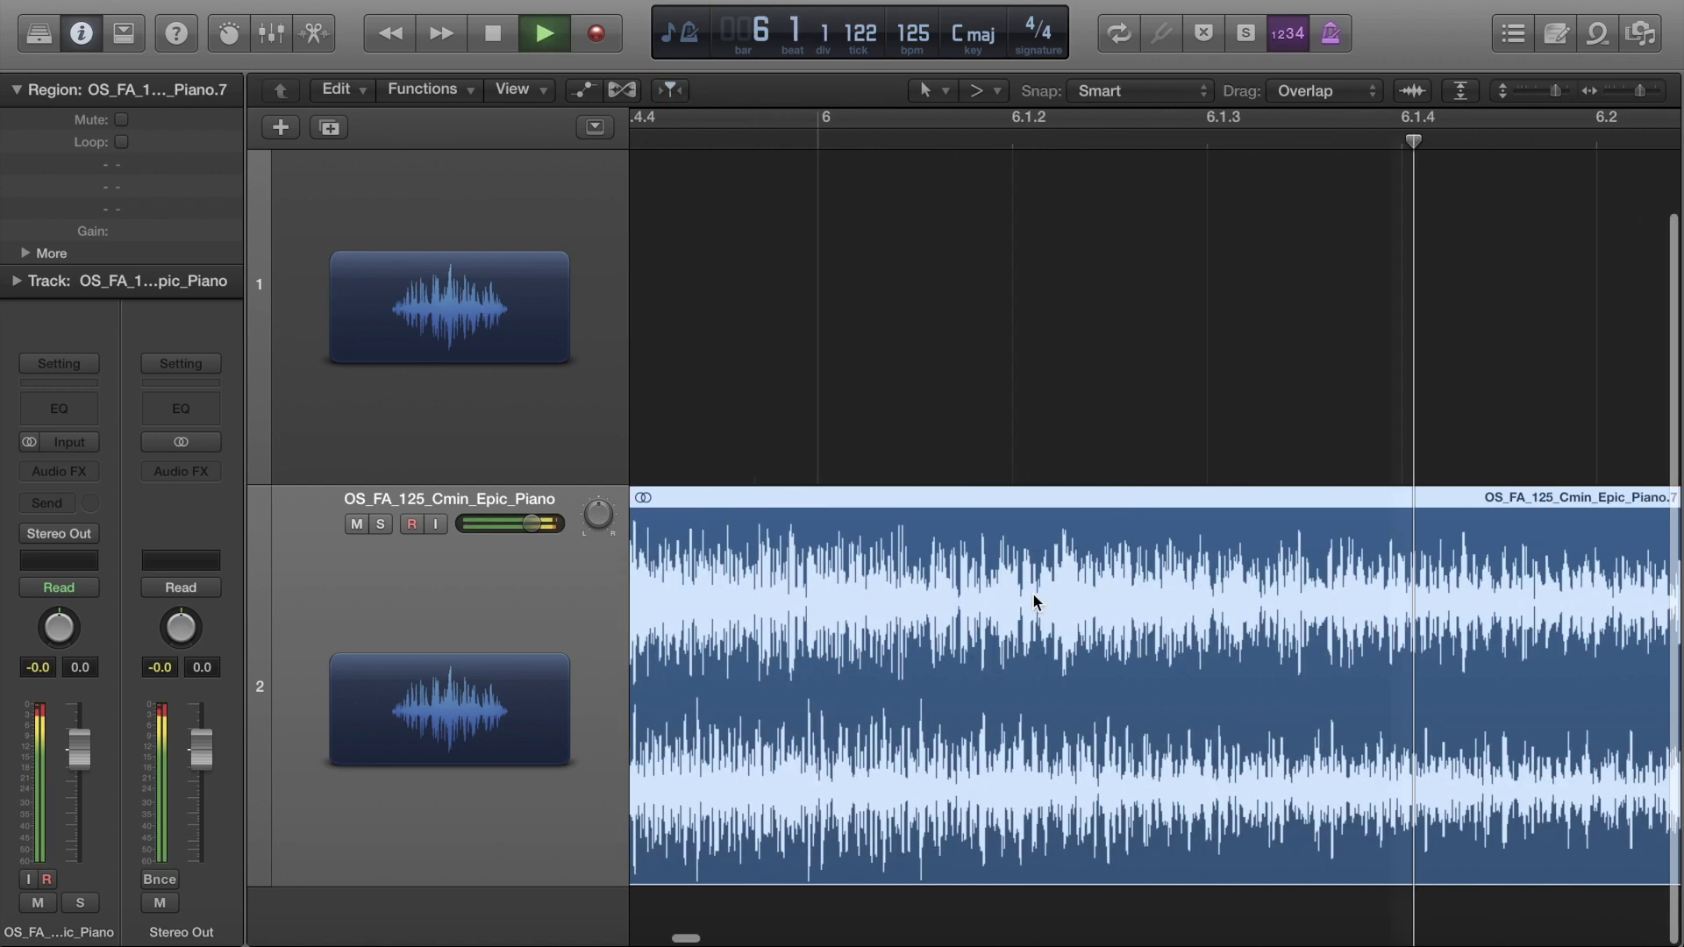
key(space)
drag(1642, 98, 1629, 98)
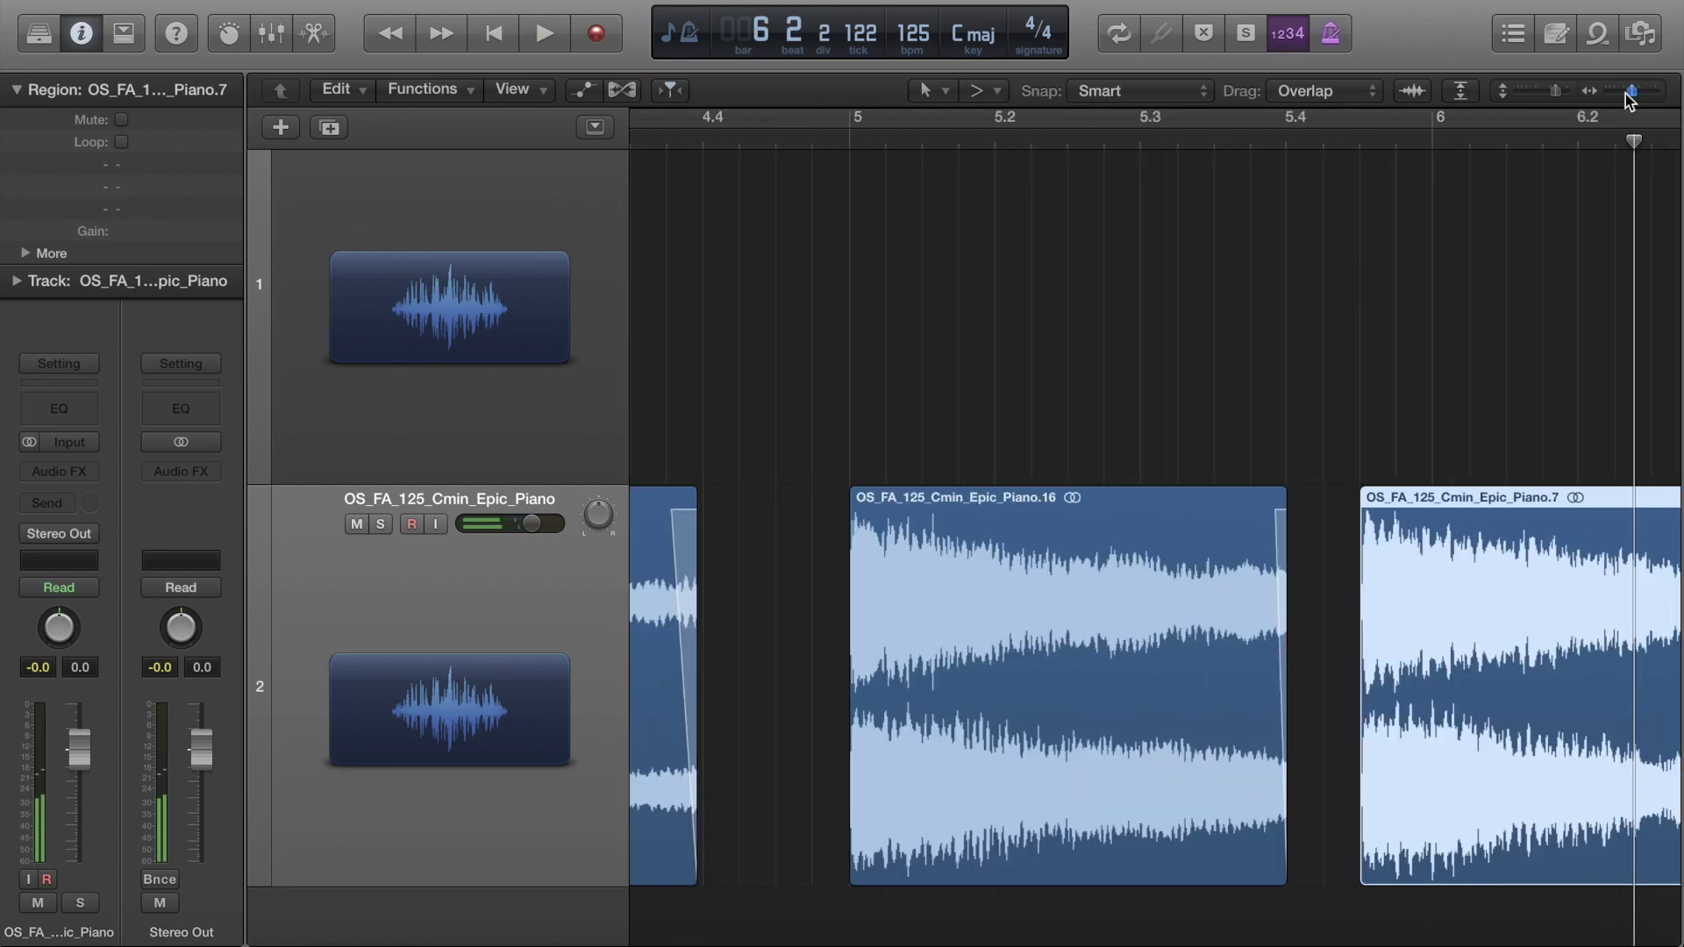
scroll(1429, 329, right, 5)
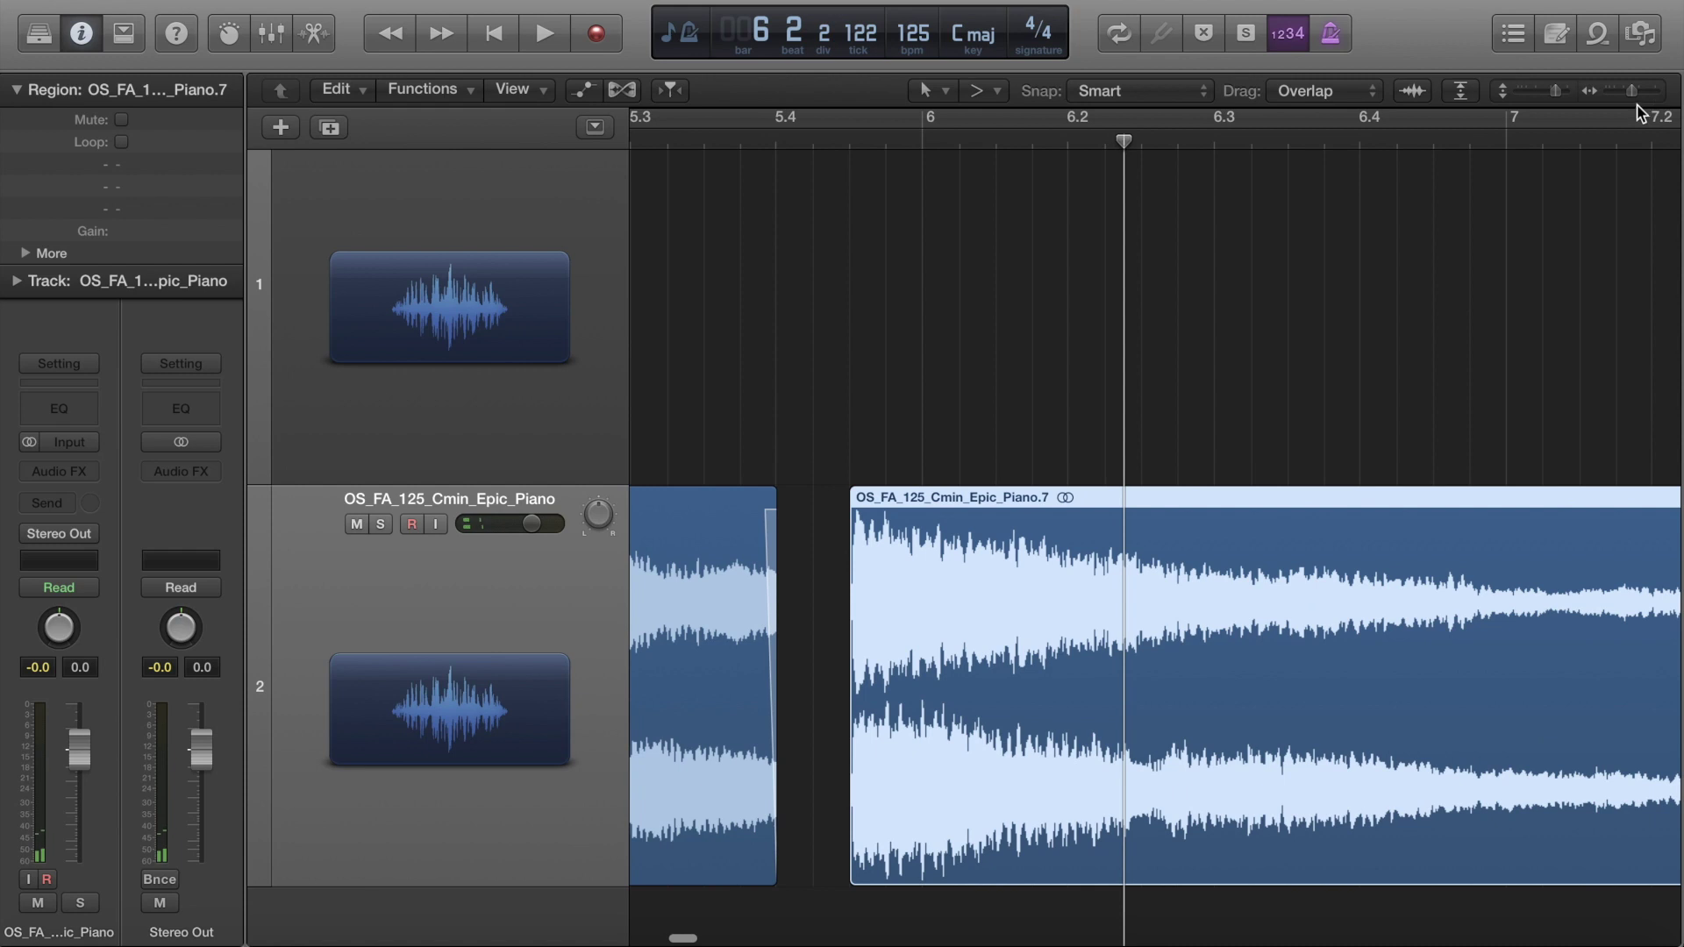
drag(1633, 91, 1627, 96)
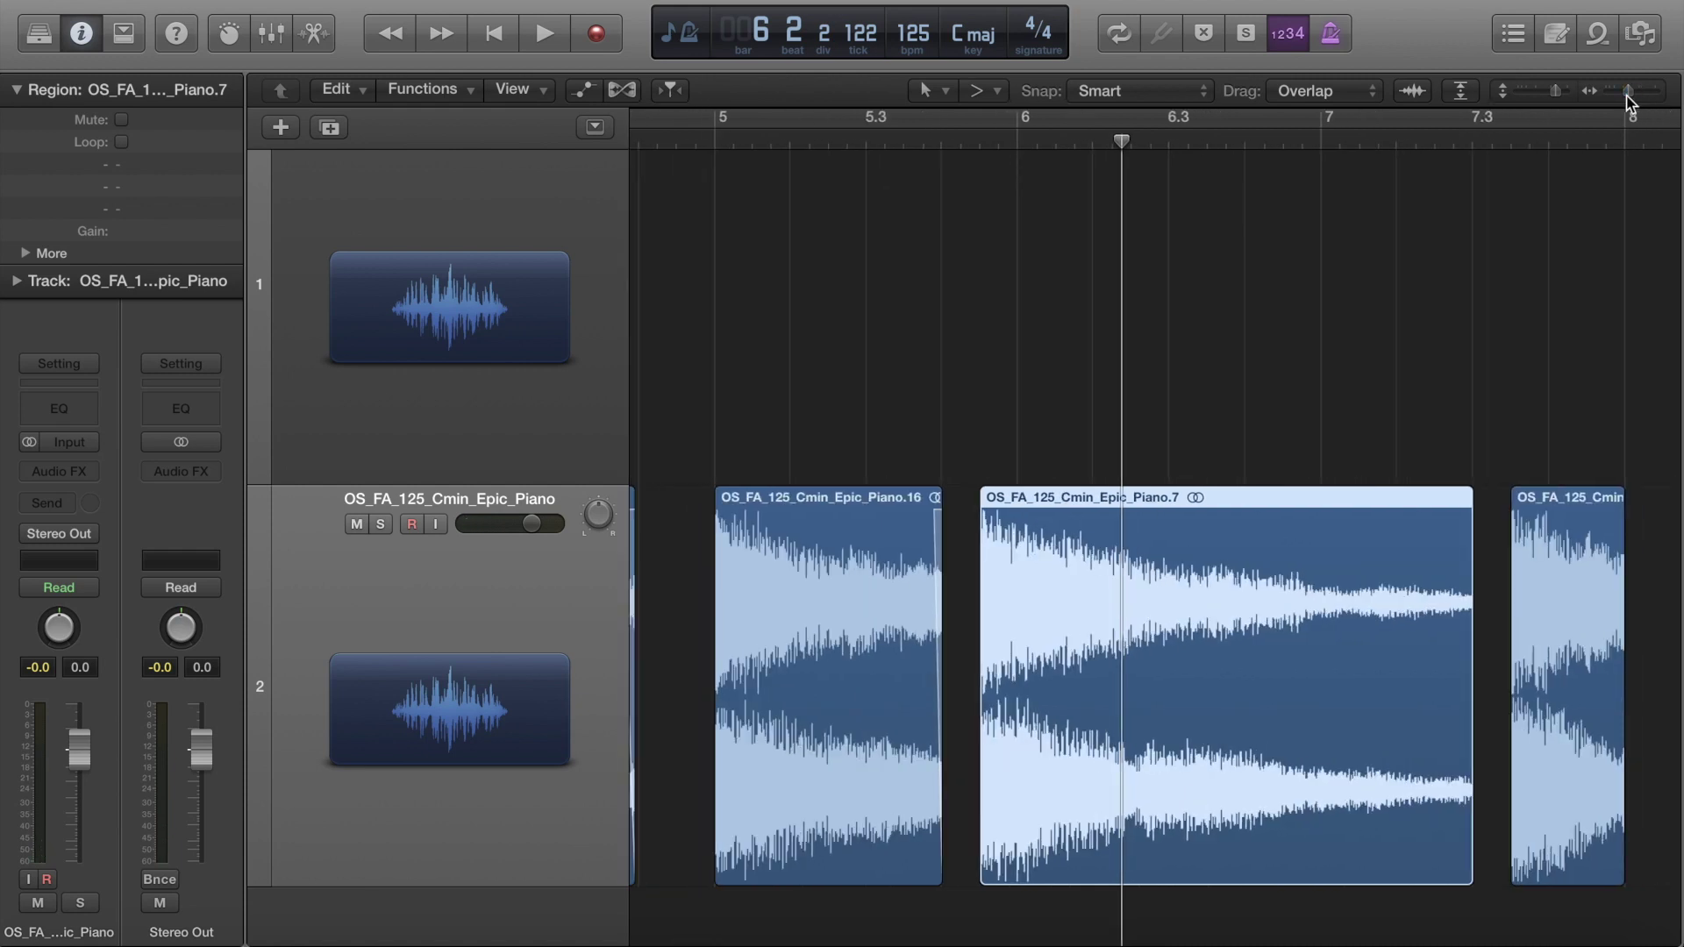
key(space)
scroll(1301, 345, right, 3)
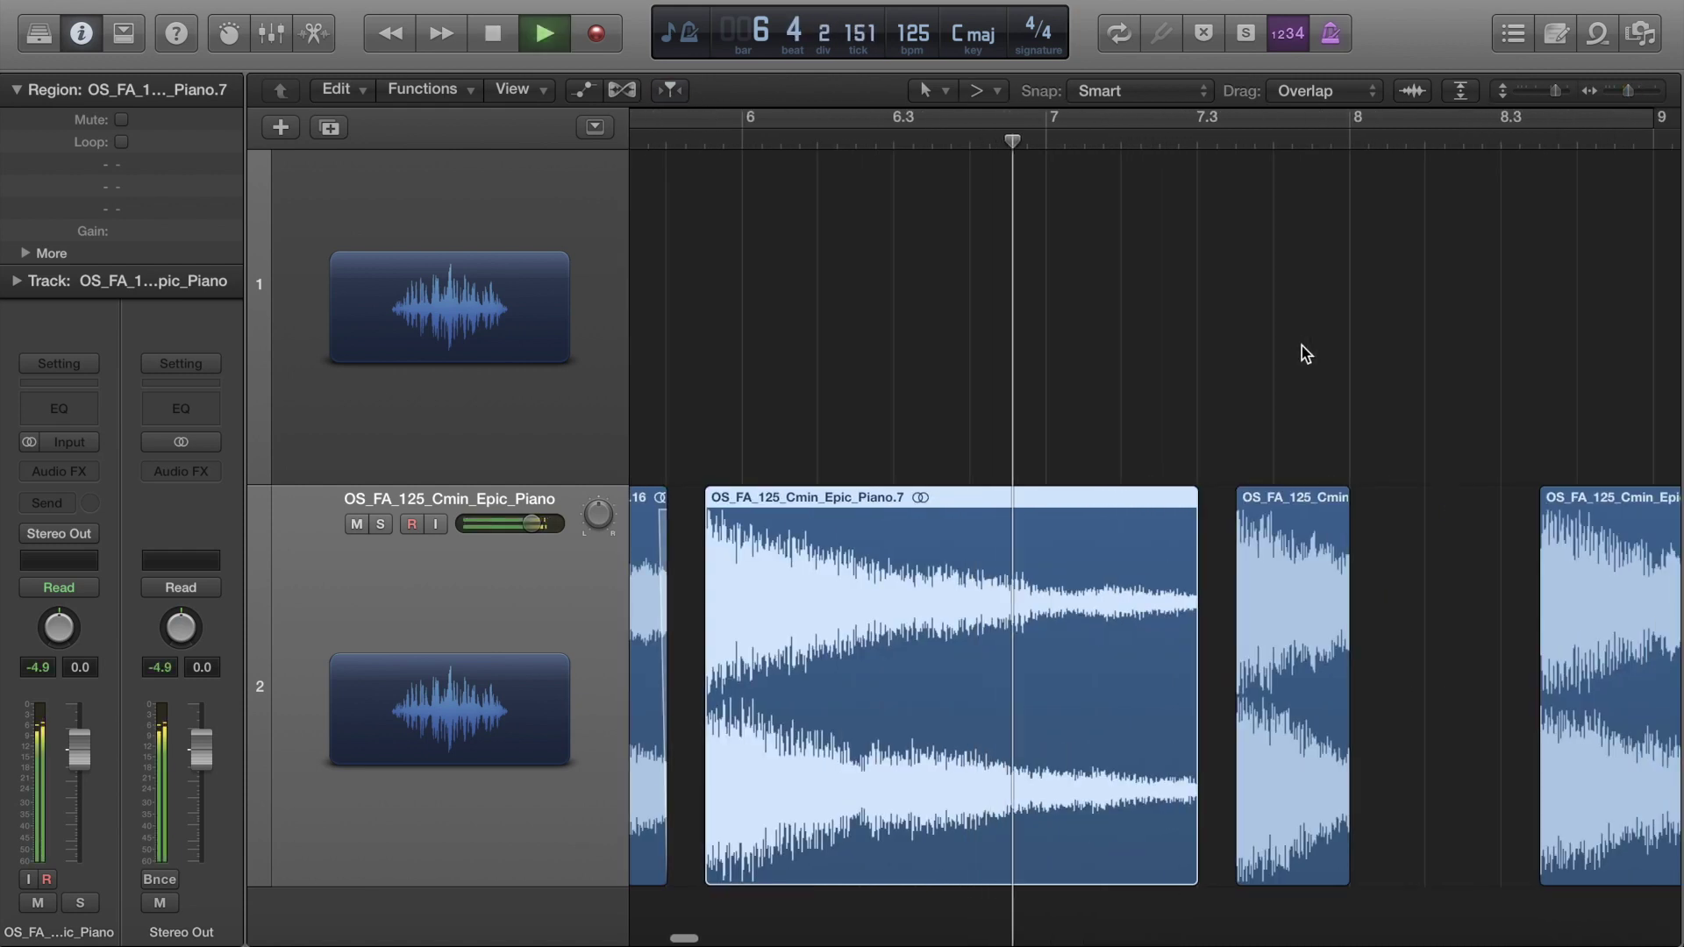
key(space)
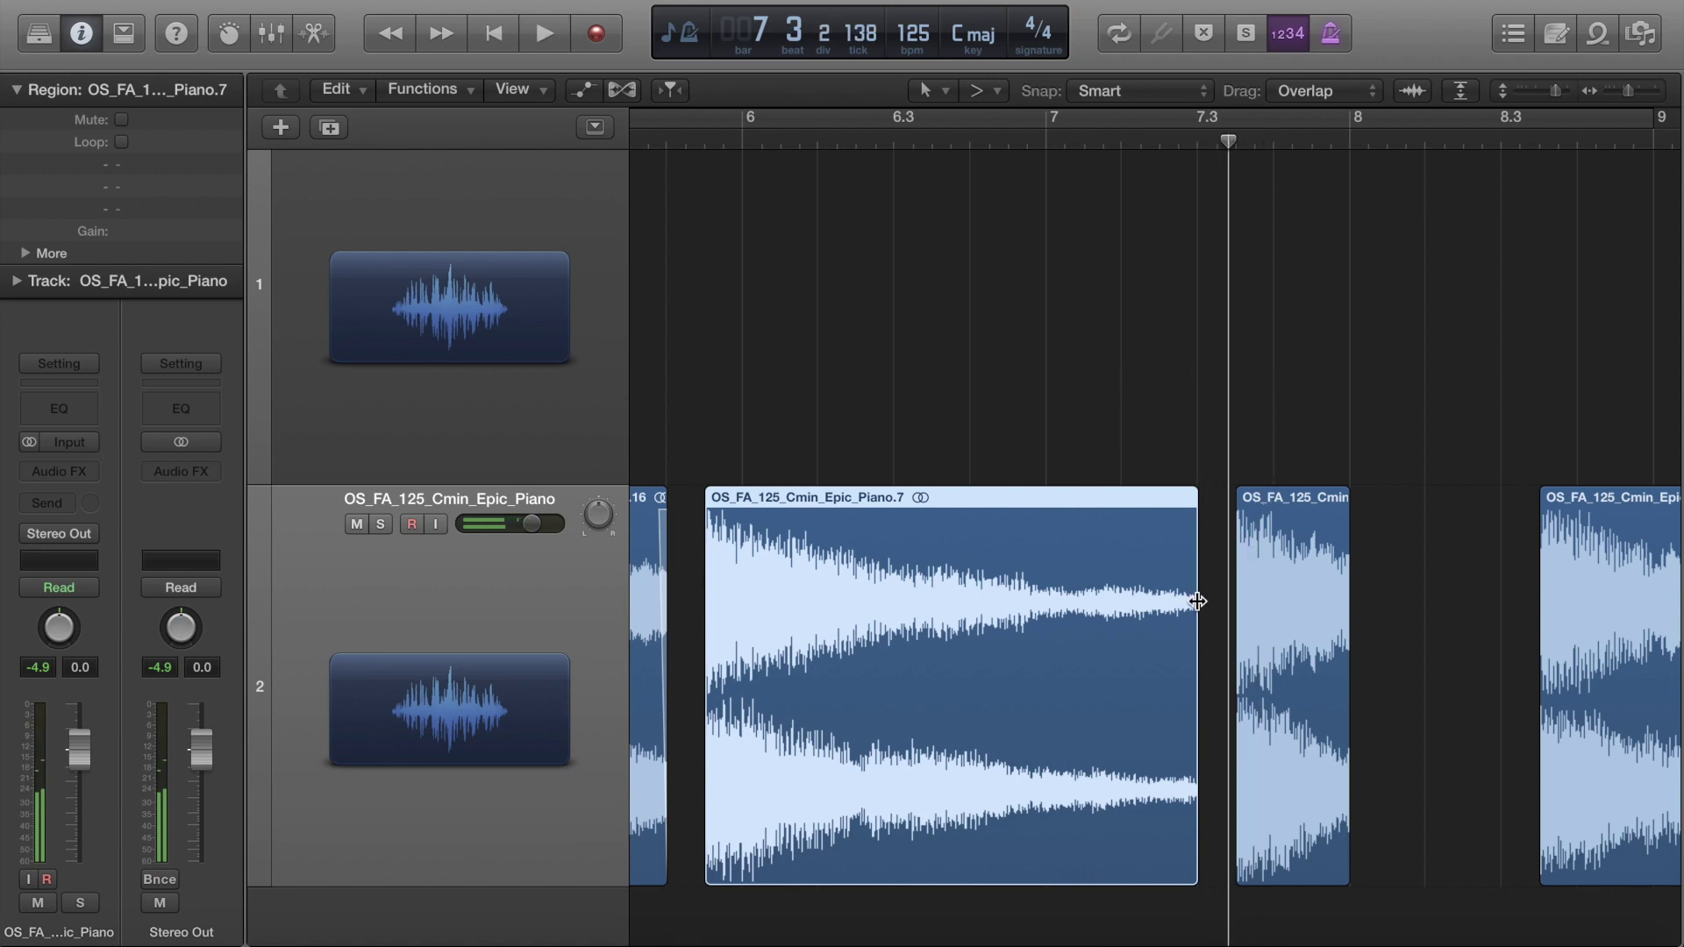
Step: Fade out Piano.7's end and shift the short Piano.9 region slightly later
drag(1186, 600, 1224, 592)
click(1300, 576)
drag(1335, 584, 1380, 583)
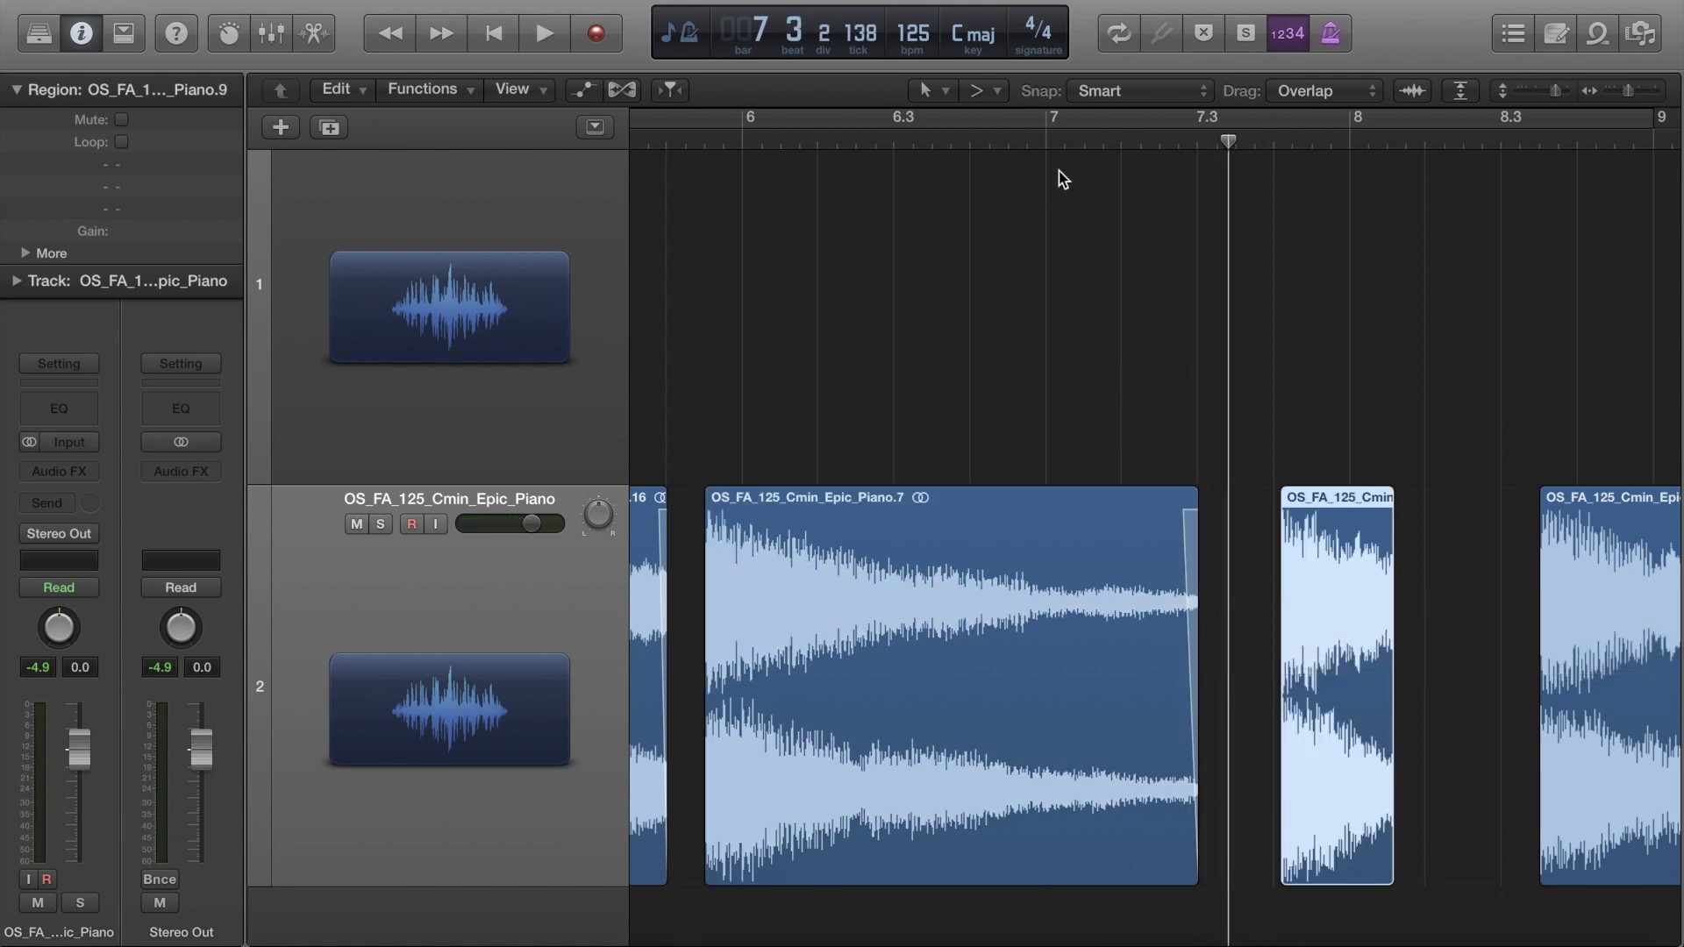
Step: Audition from bar 7 while trying longer ends on the short region and Piano.11
click(1063, 138)
key(space)
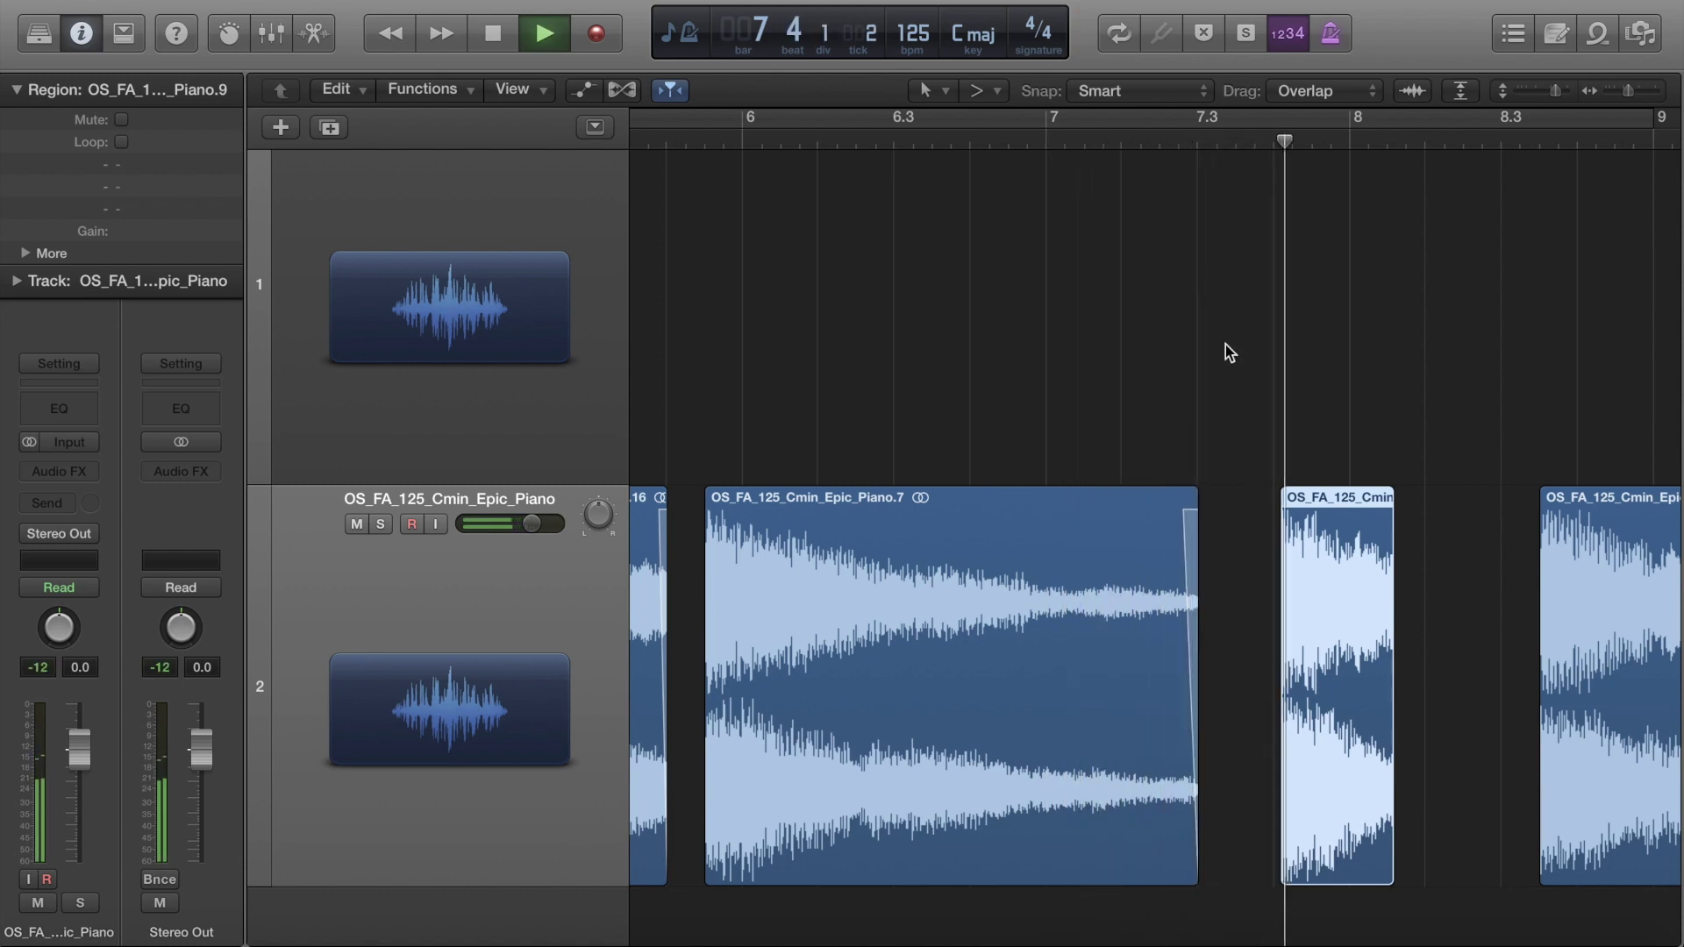
key(space)
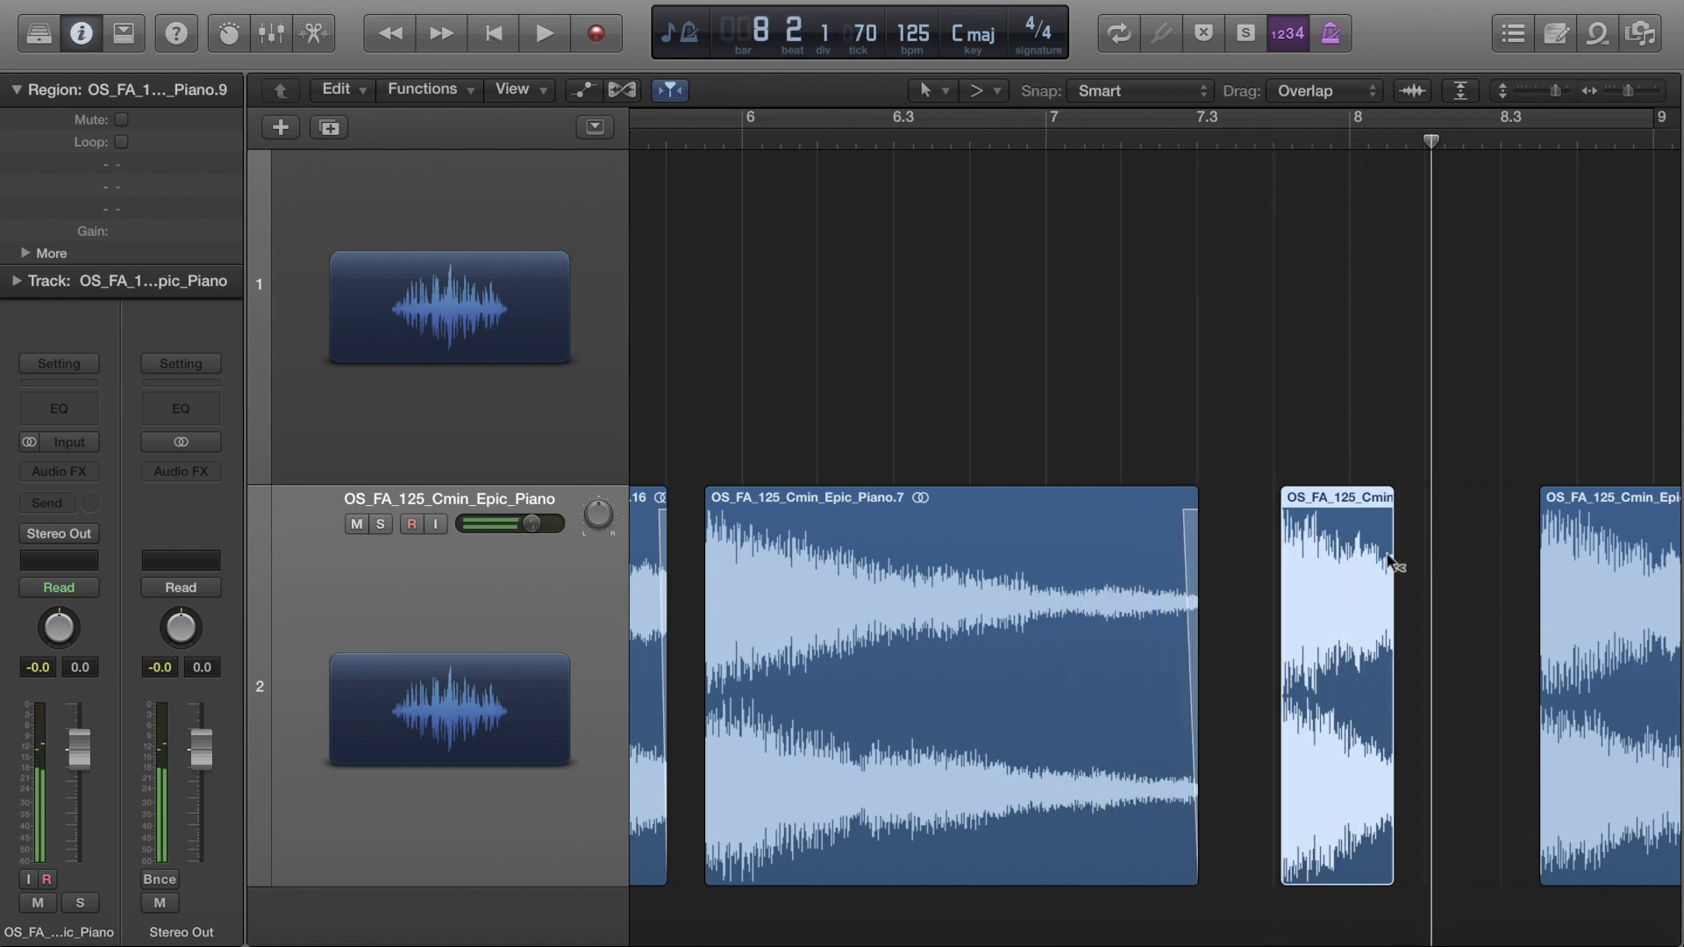
drag(1388, 558, 1455, 552)
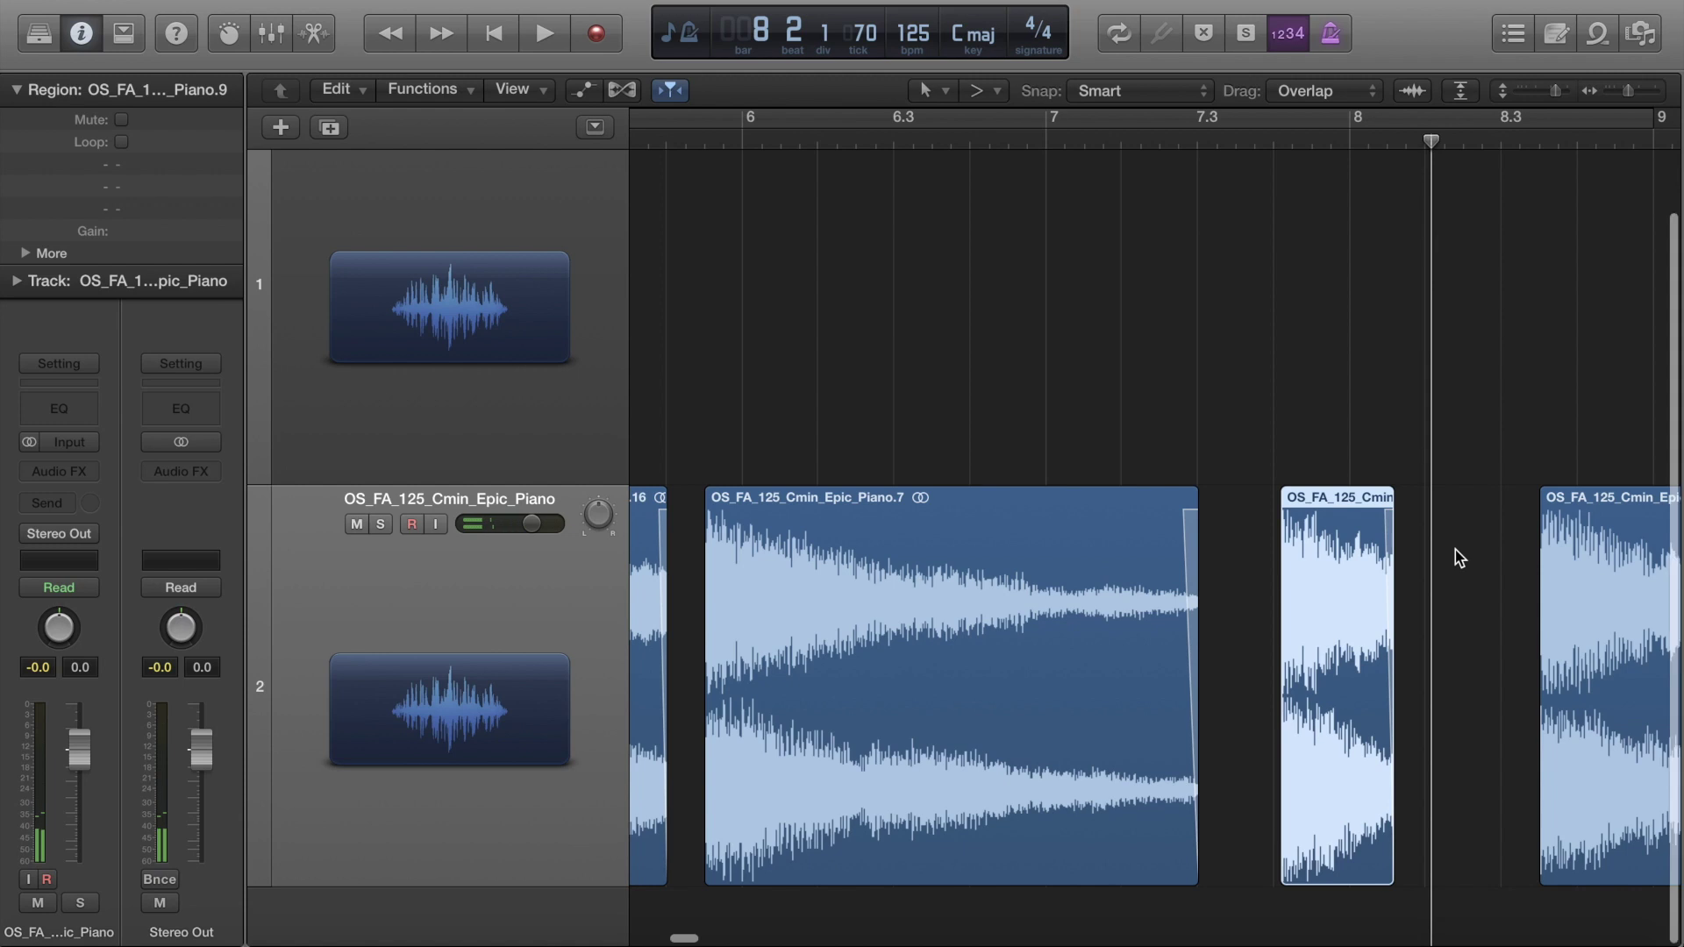
key(space)
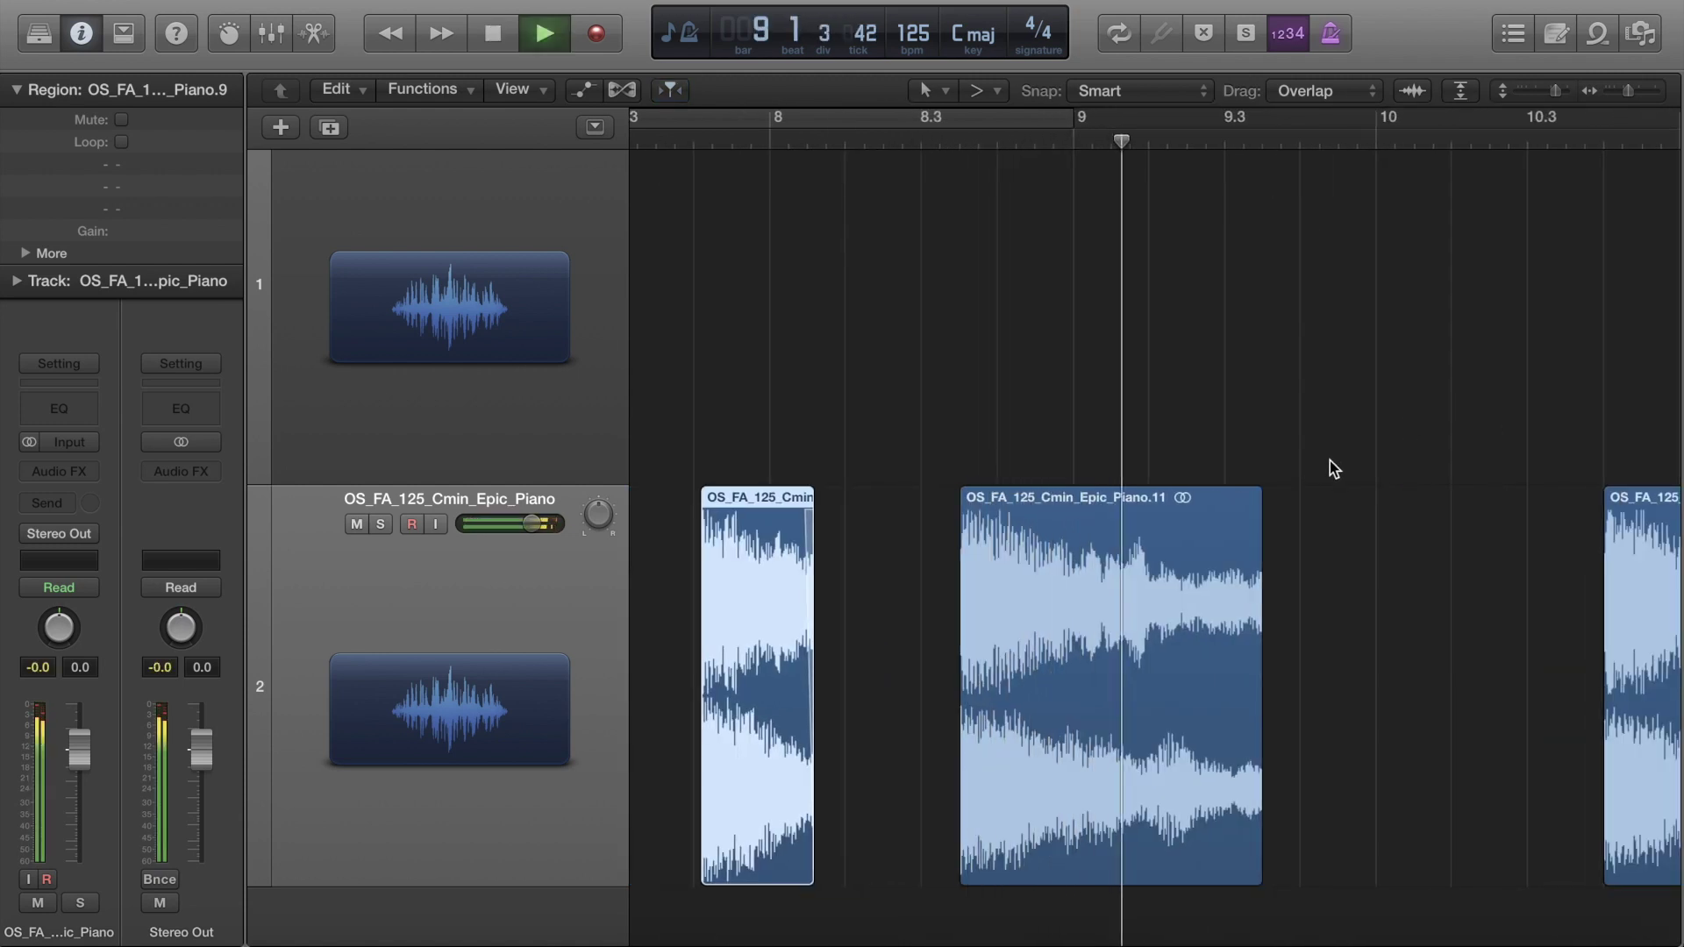
key(space)
click(1259, 542)
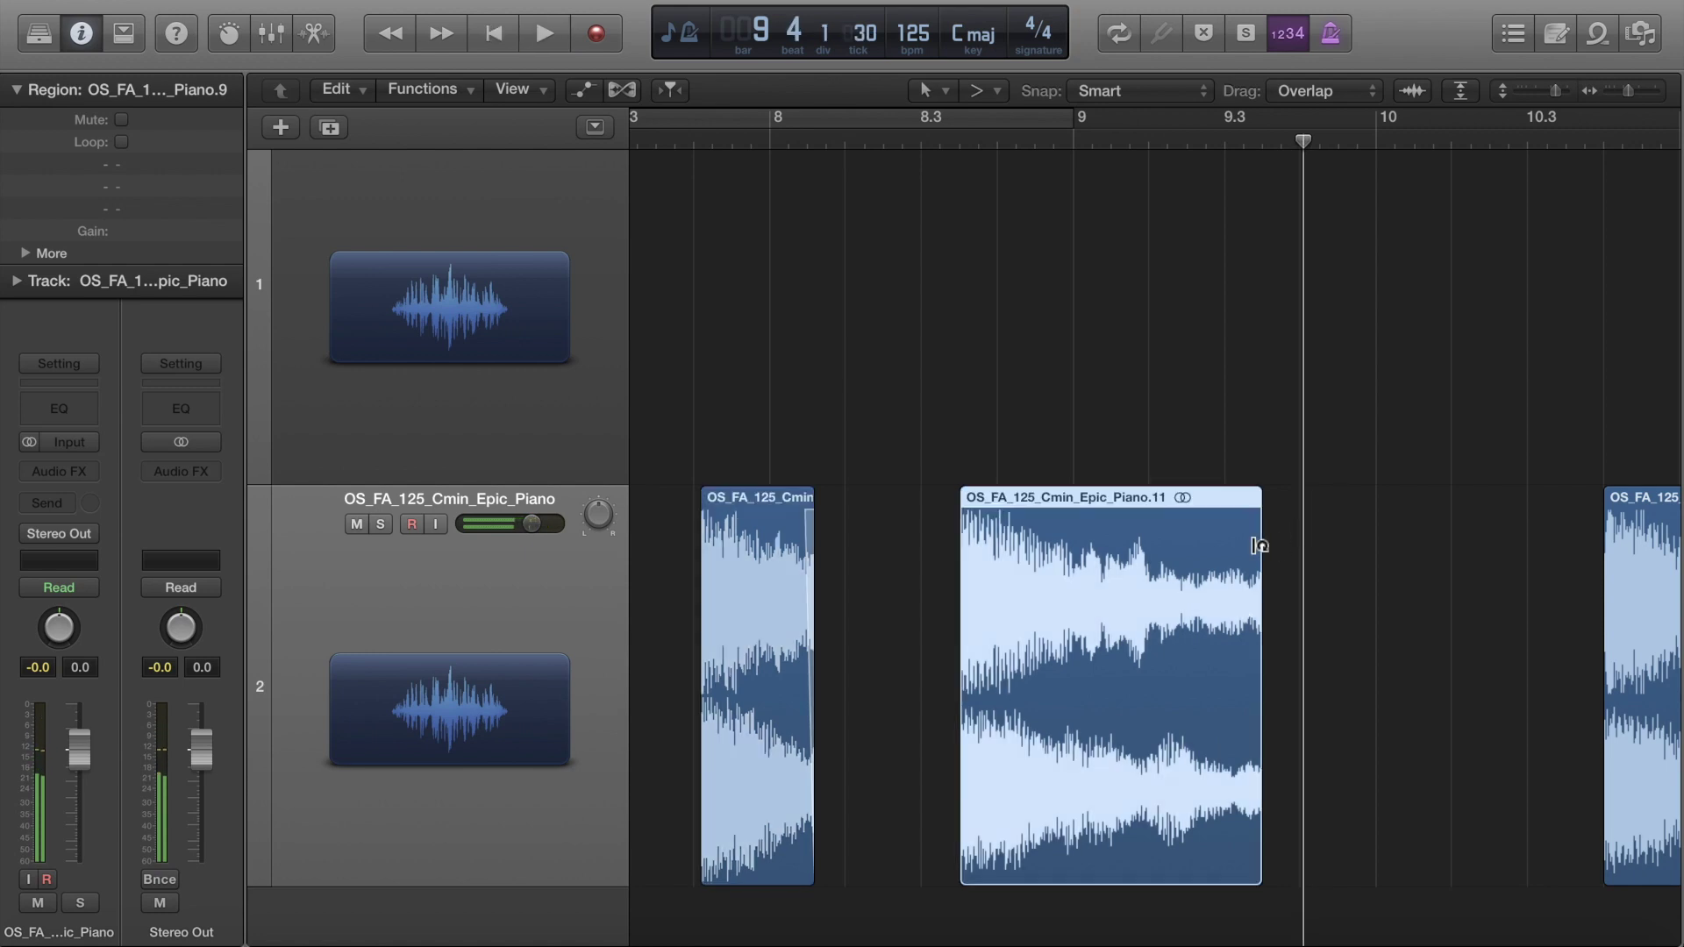
mouse_move(1260, 561)
mouse_down()
mouse_move(1353, 556)
mouse_move(1263, 561)
mouse_up()
key(space)
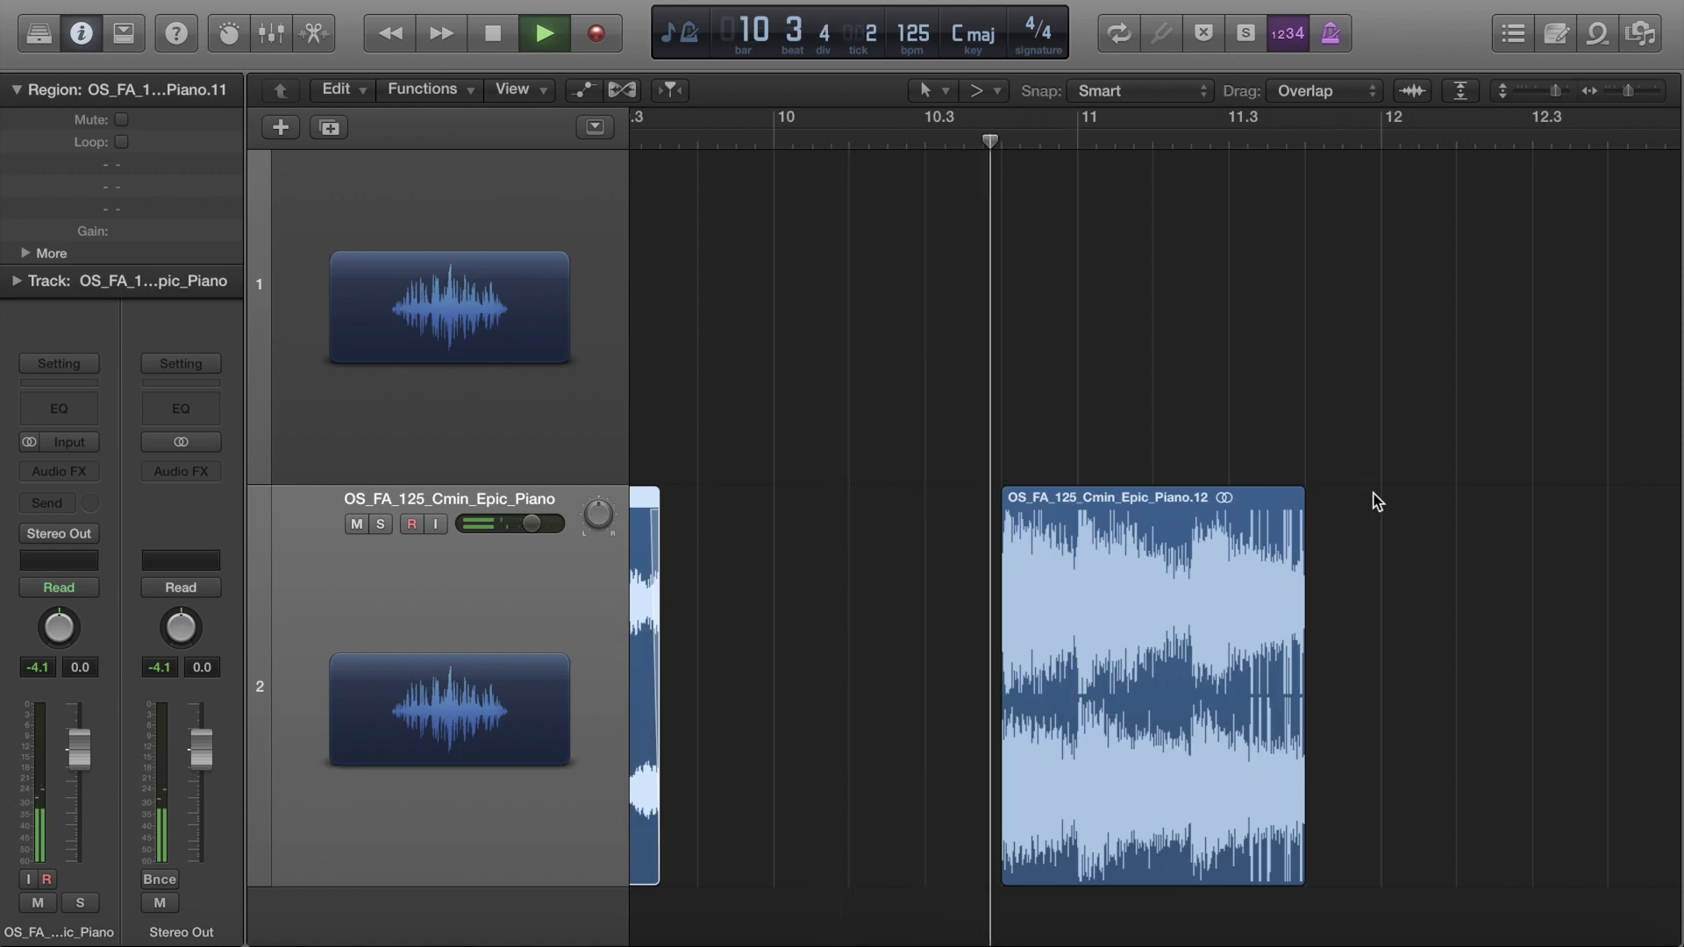
key(space)
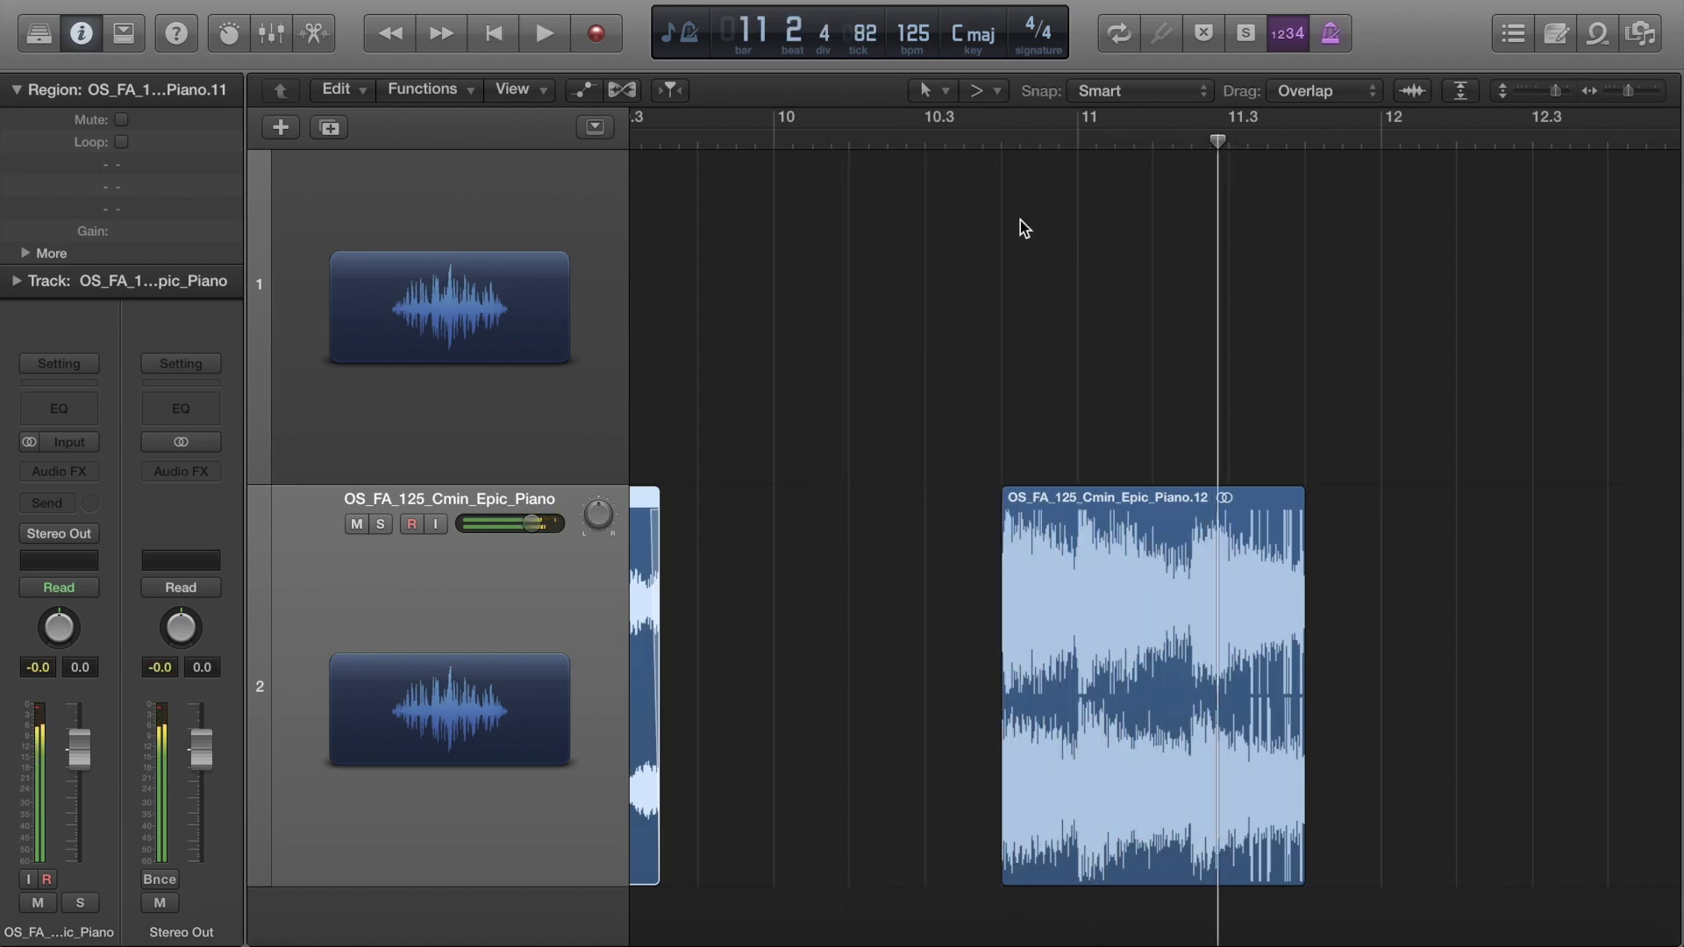
Step: Split region .12 near bar 10.3 and move its left slice earlier to about bar 10.2
click(977, 132)
key(space)
key(space)
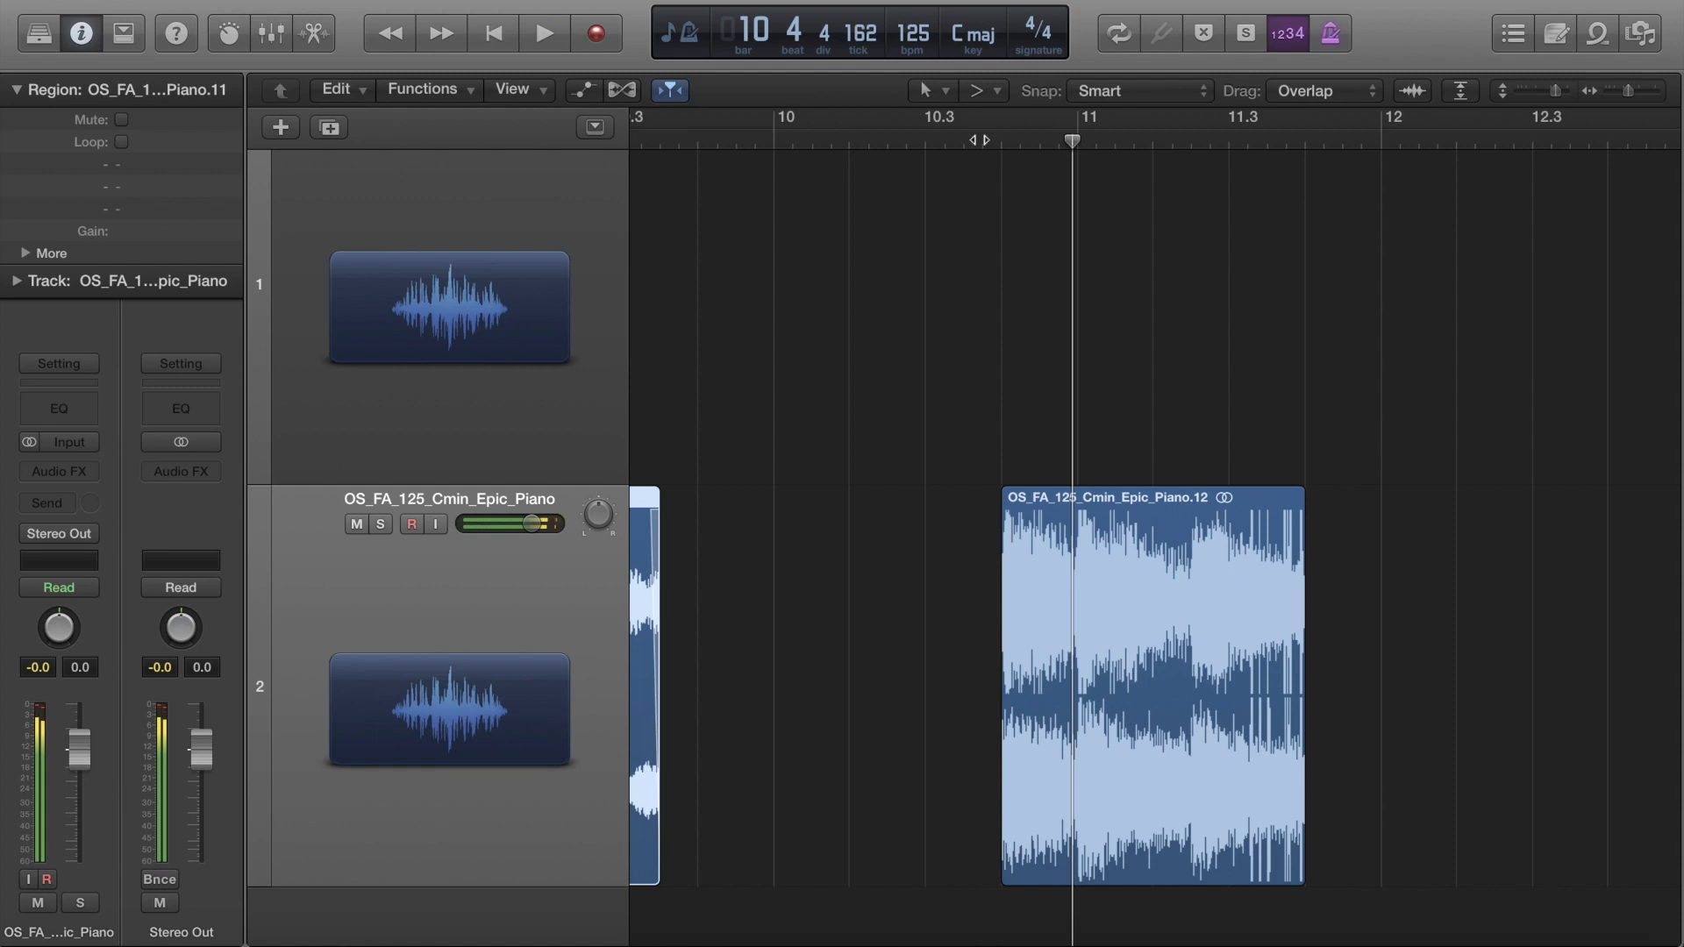
click(1083, 599)
key(super+t)
drag(1054, 591, 936, 609)
click(846, 131)
key(space)
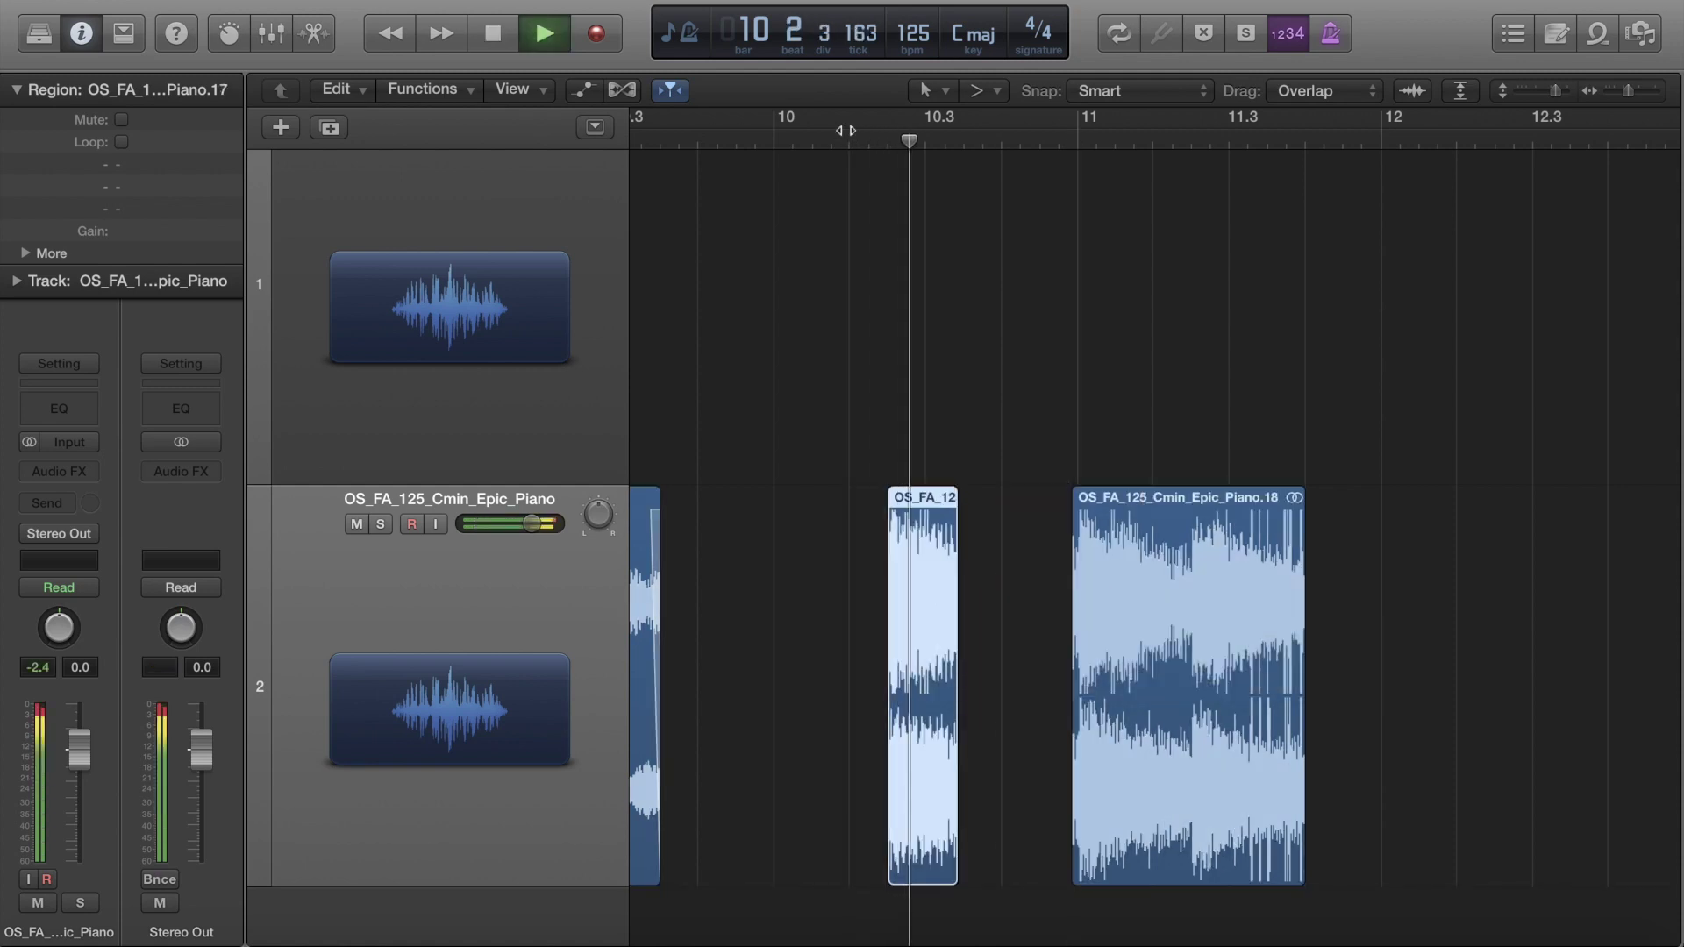
key(space)
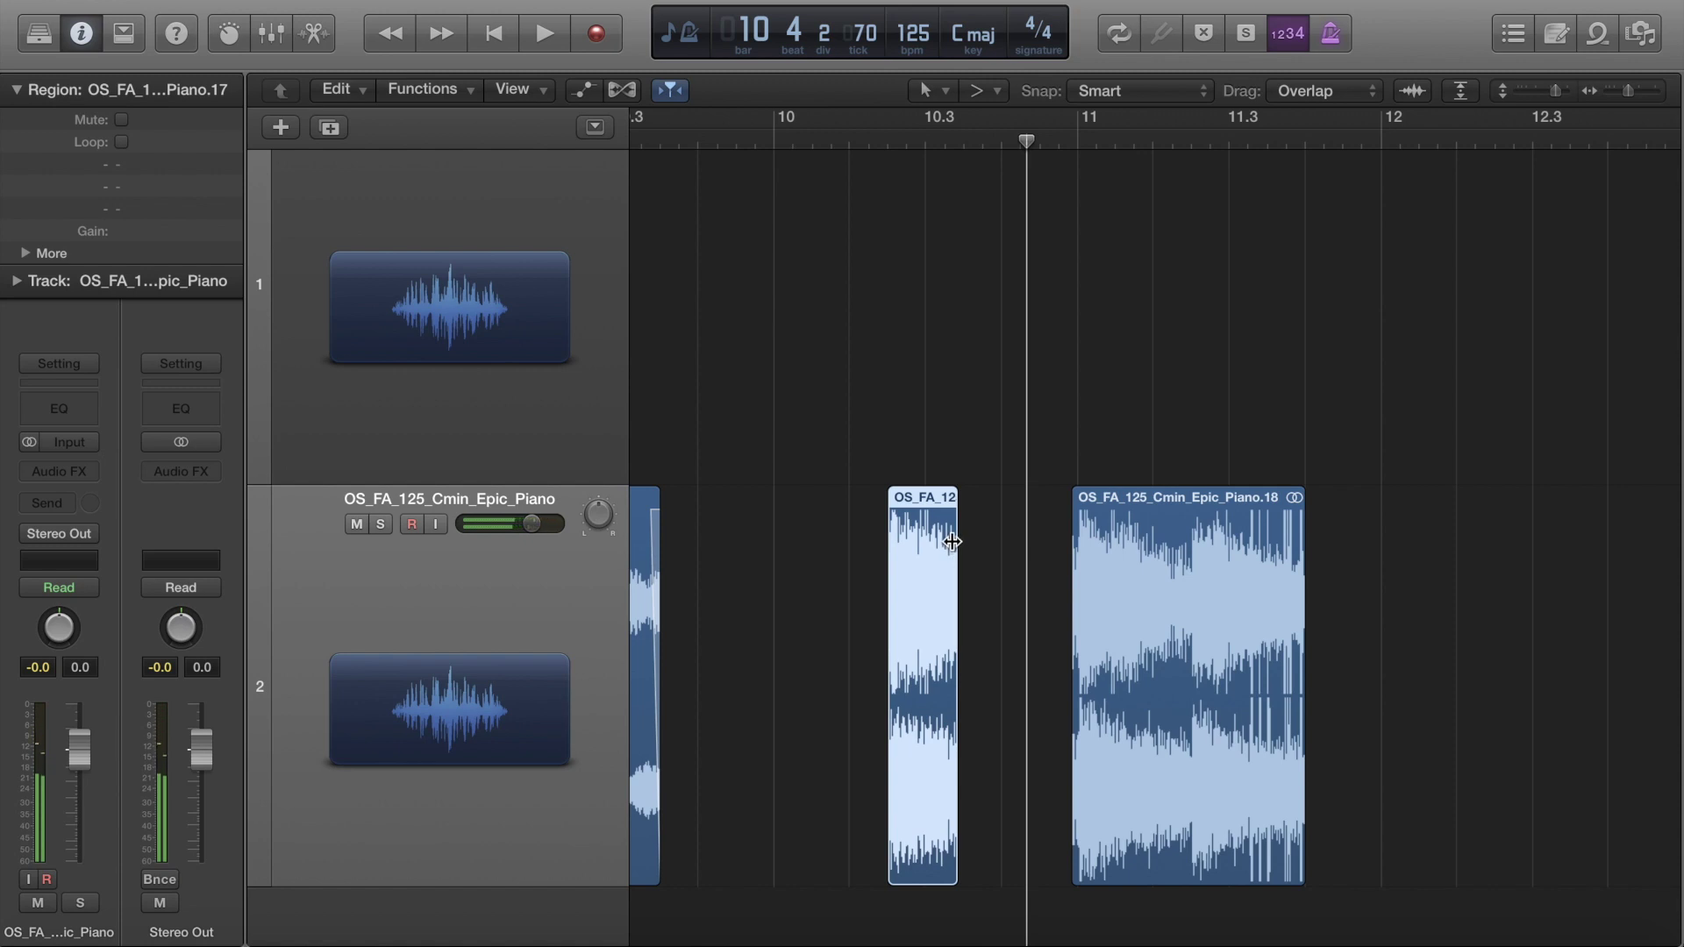
mouse_move(954, 548)
mouse_down()
mouse_move(996, 545)
mouse_move(956, 548)
mouse_up()
key(space)
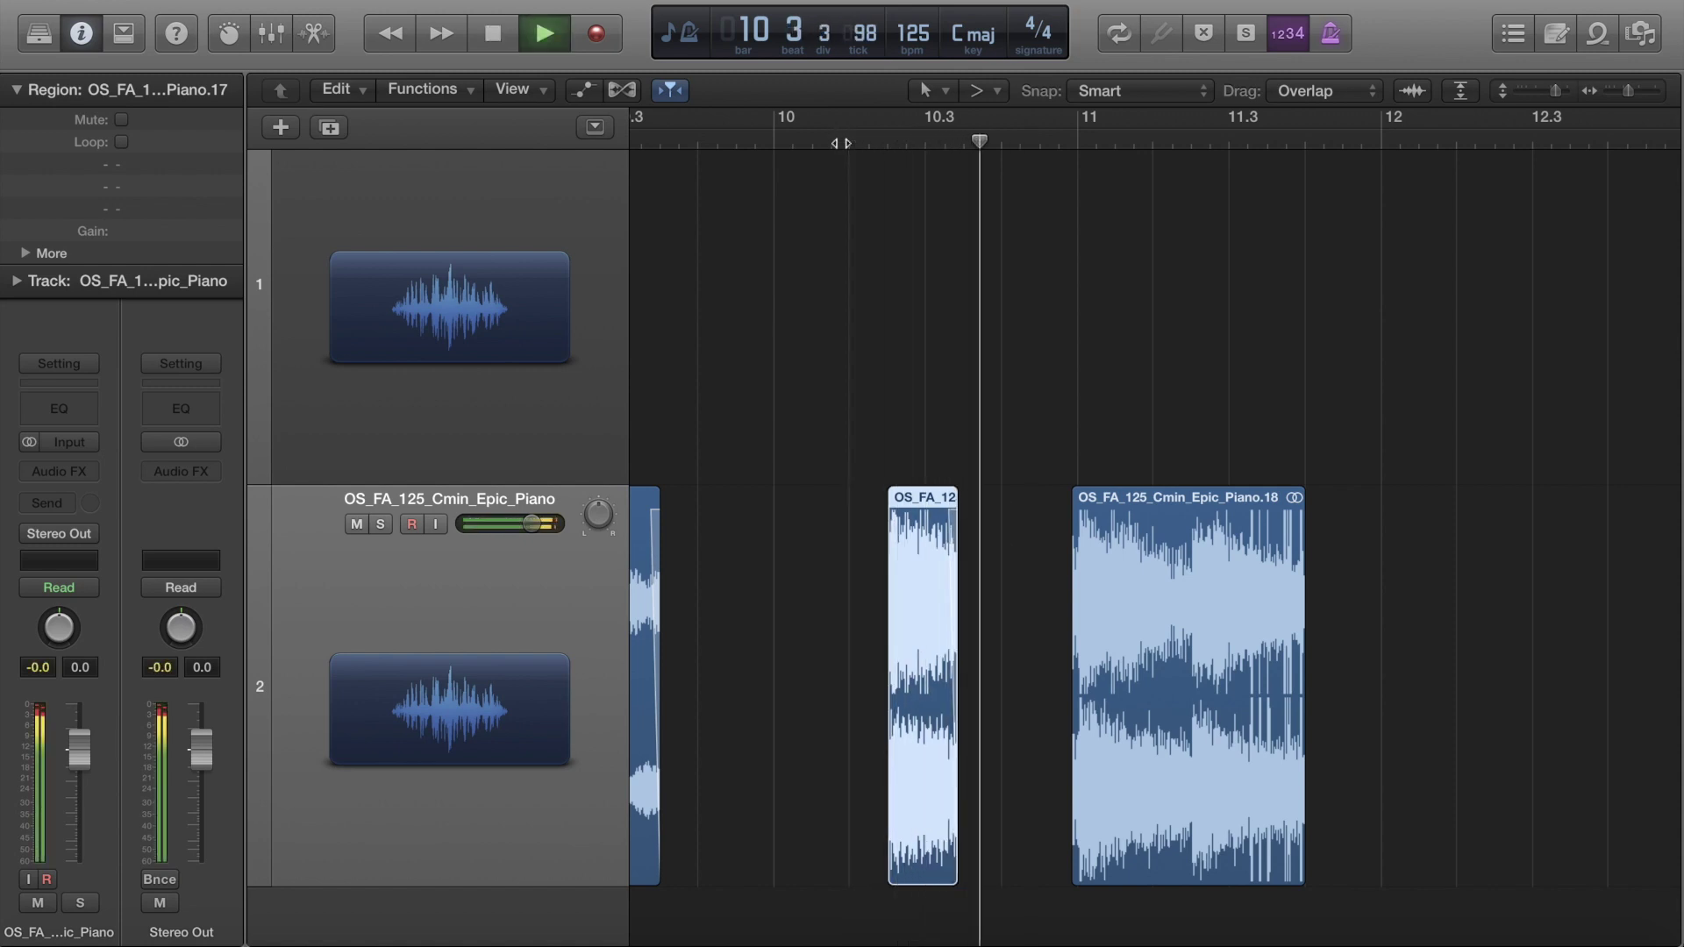
key(space)
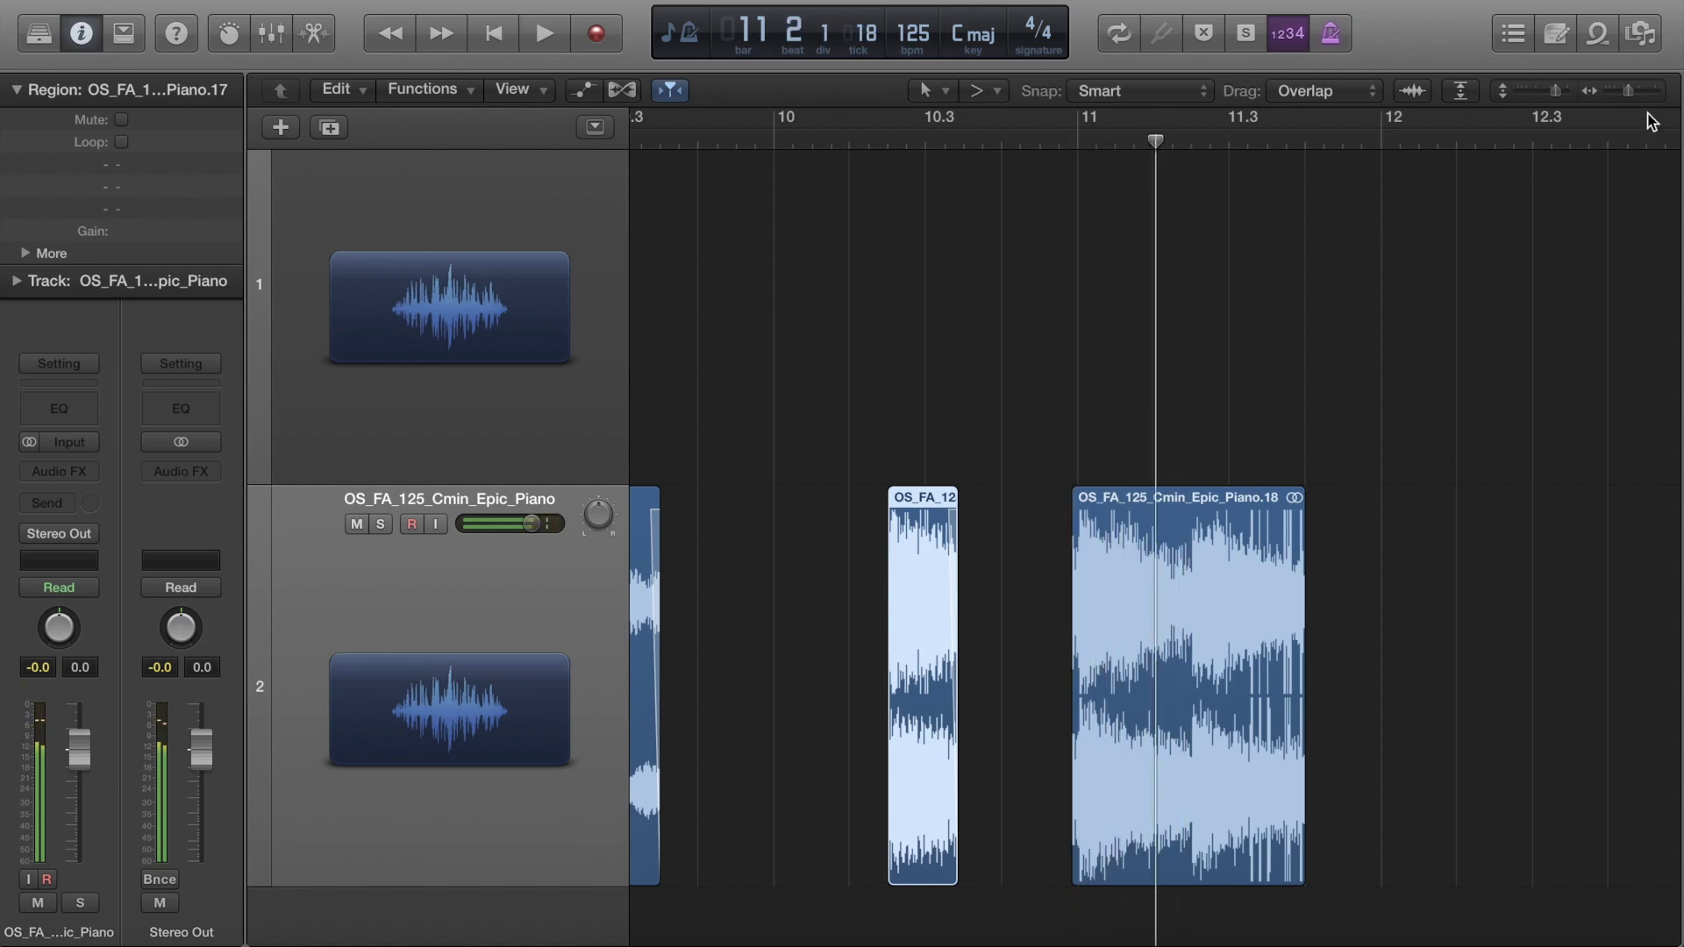
Step: Zoom into bars 10–11 and trim region .18 to start just before bar 11
key(super+Right)
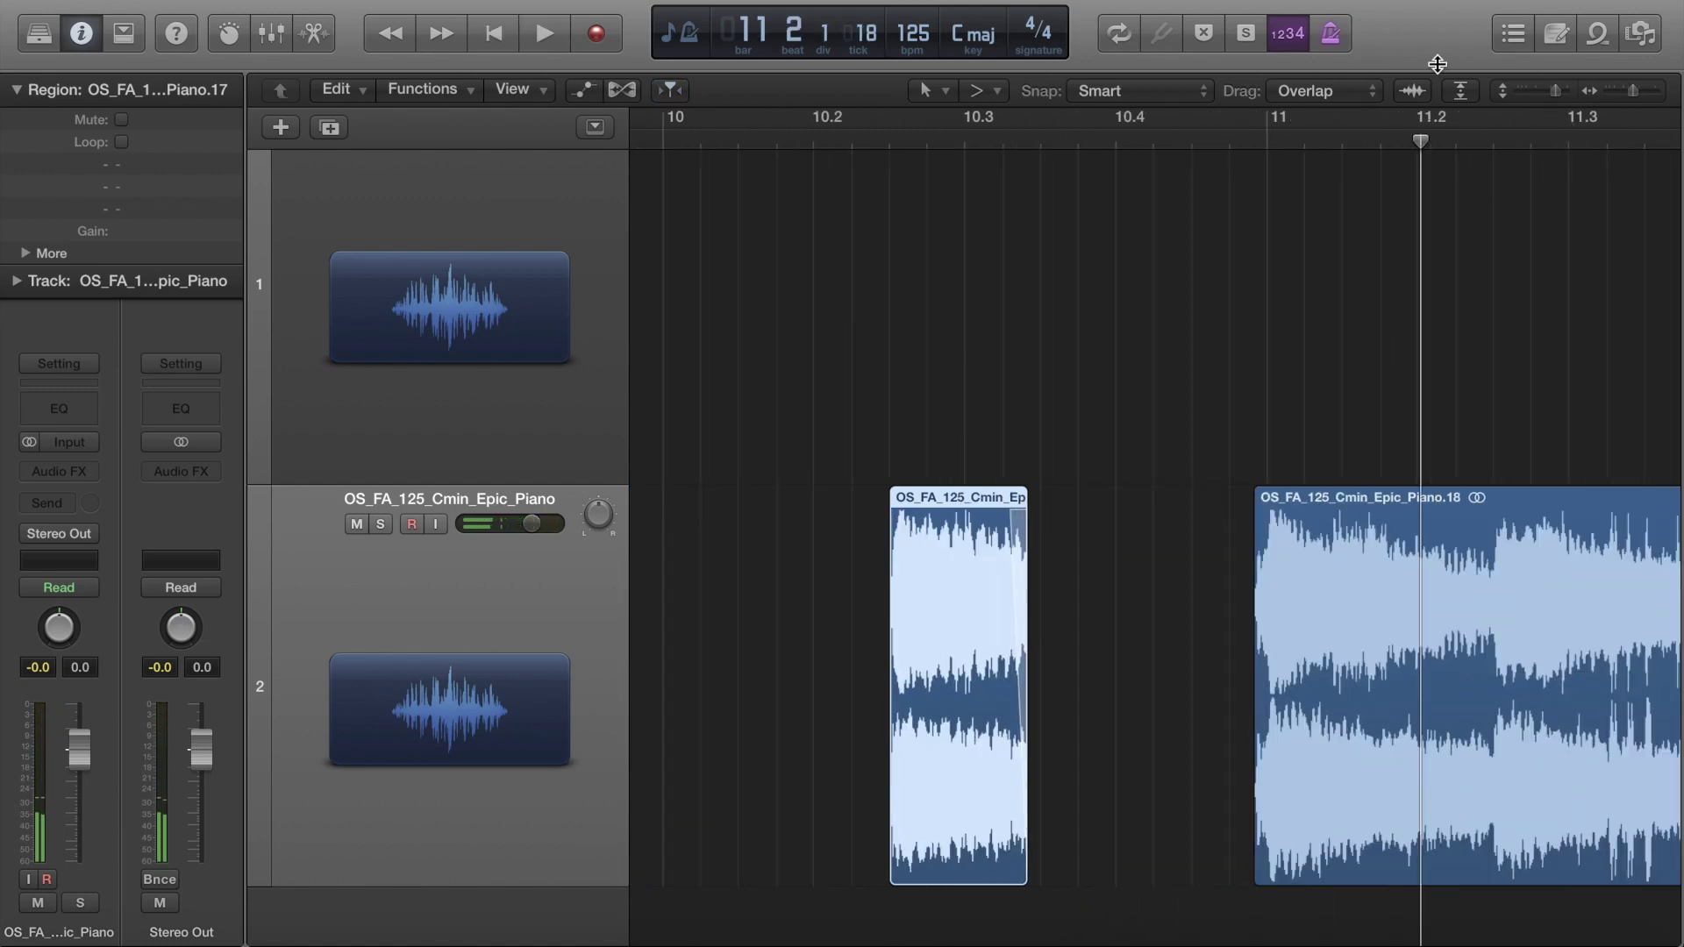
drag(1419, 138, 1266, 146)
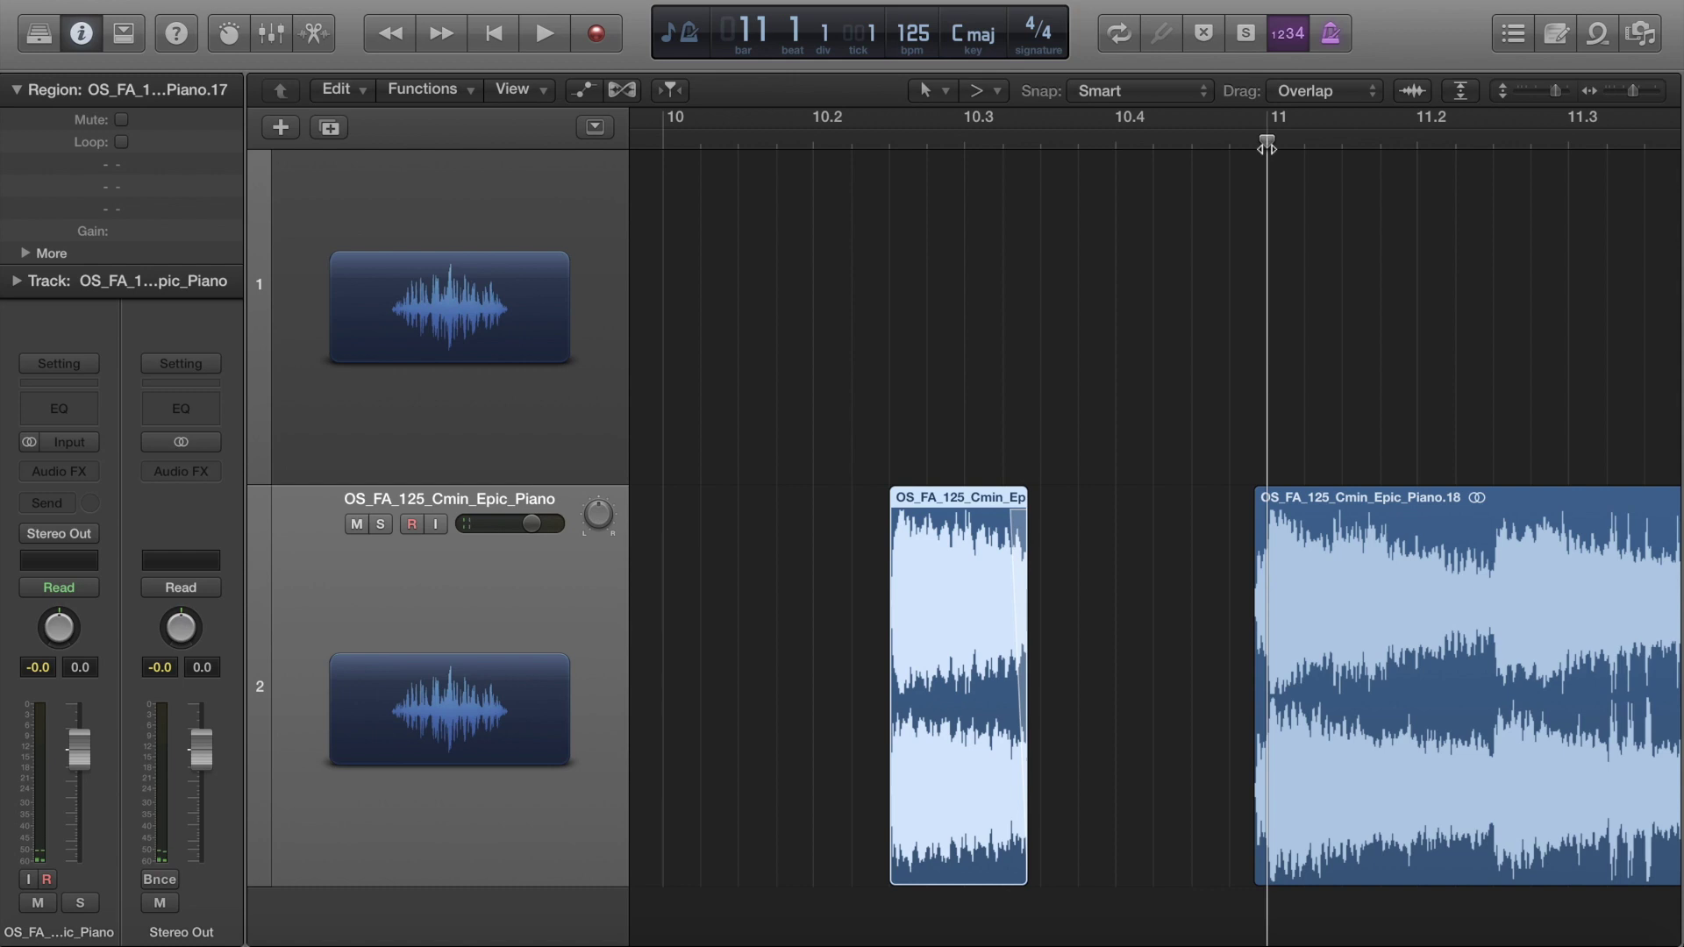
key(super+f)
drag(1265, 142, 1255, 143)
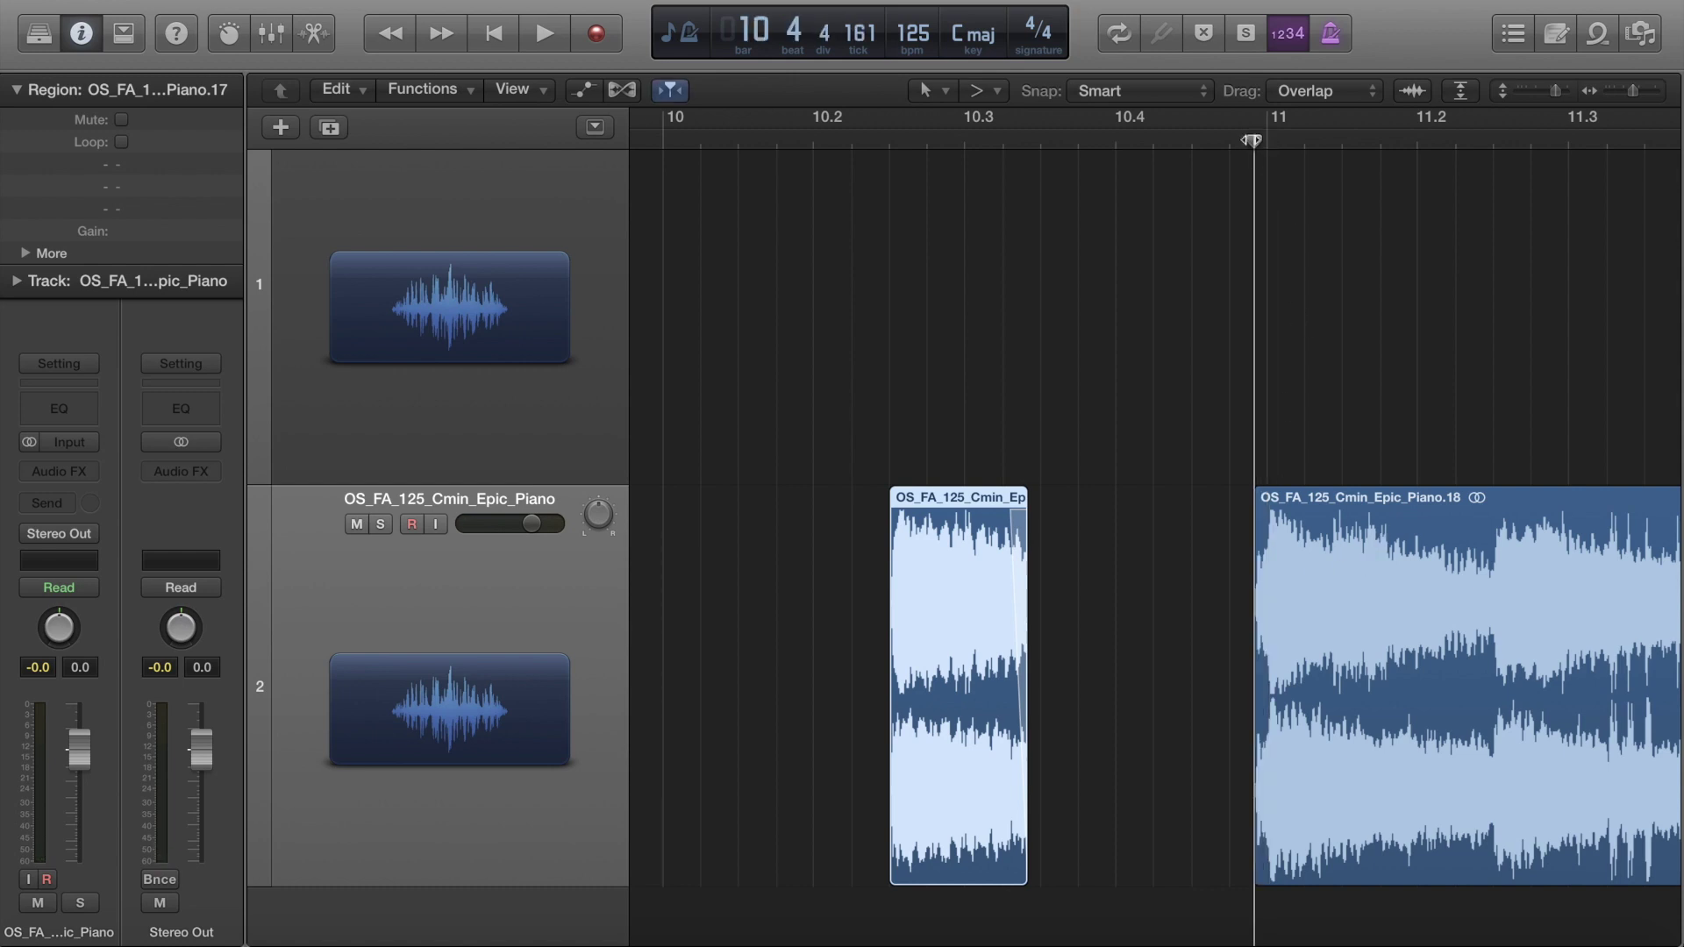
click(1254, 140)
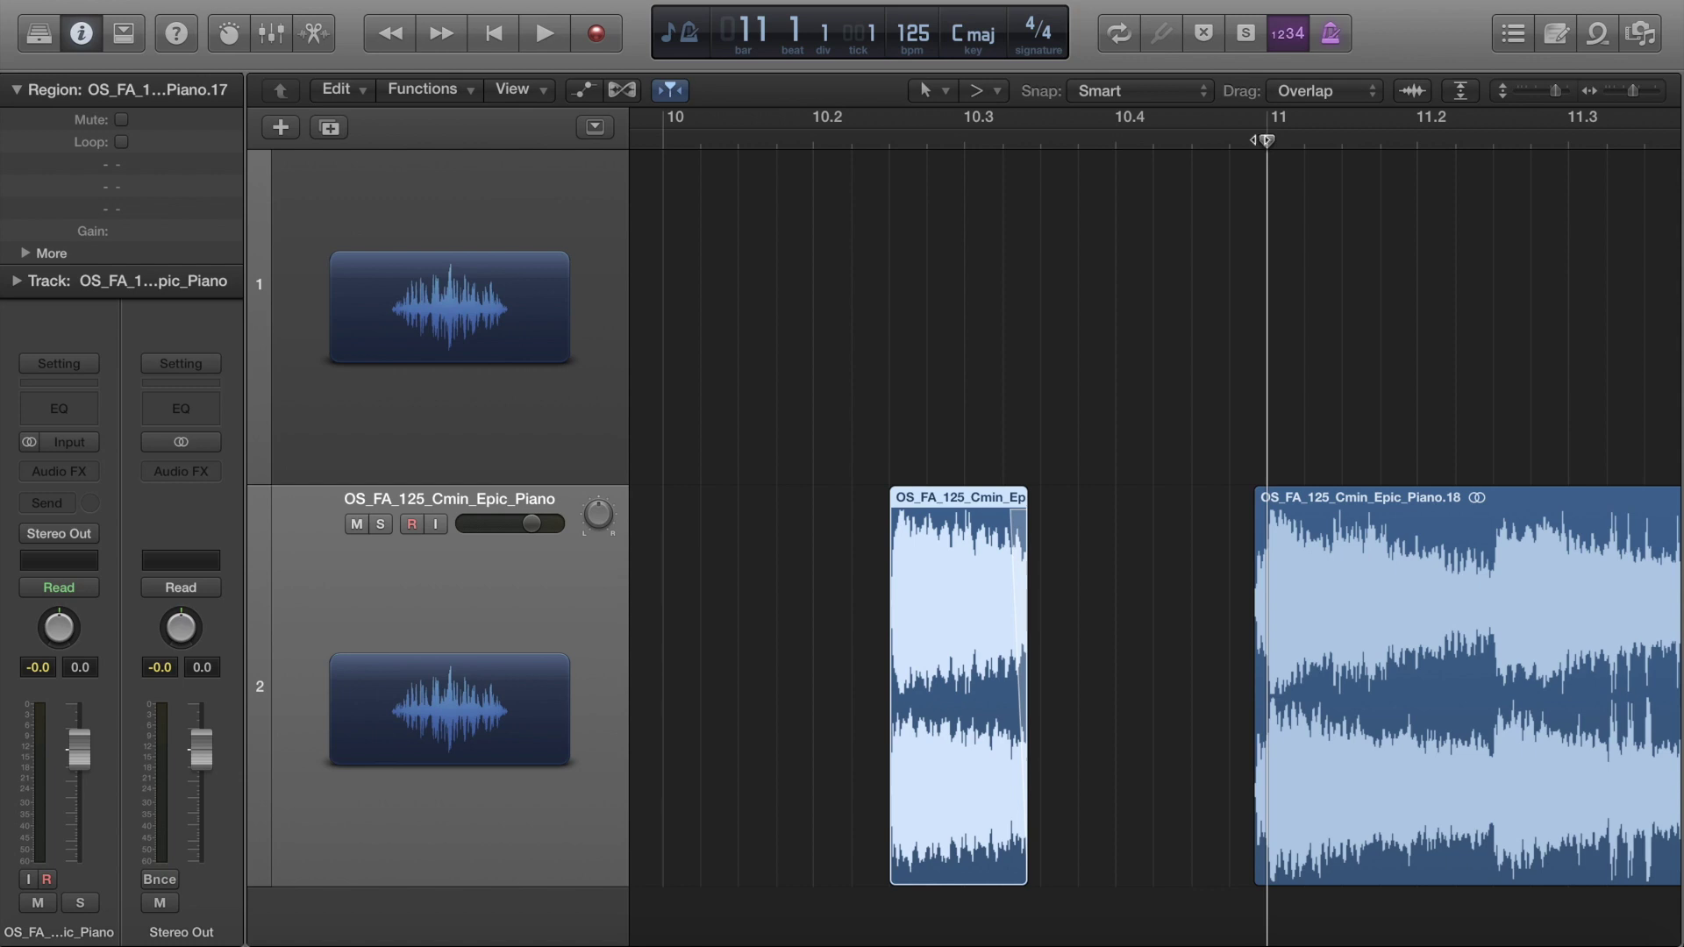
drag(1266, 141, 1259, 141)
click(1407, 544)
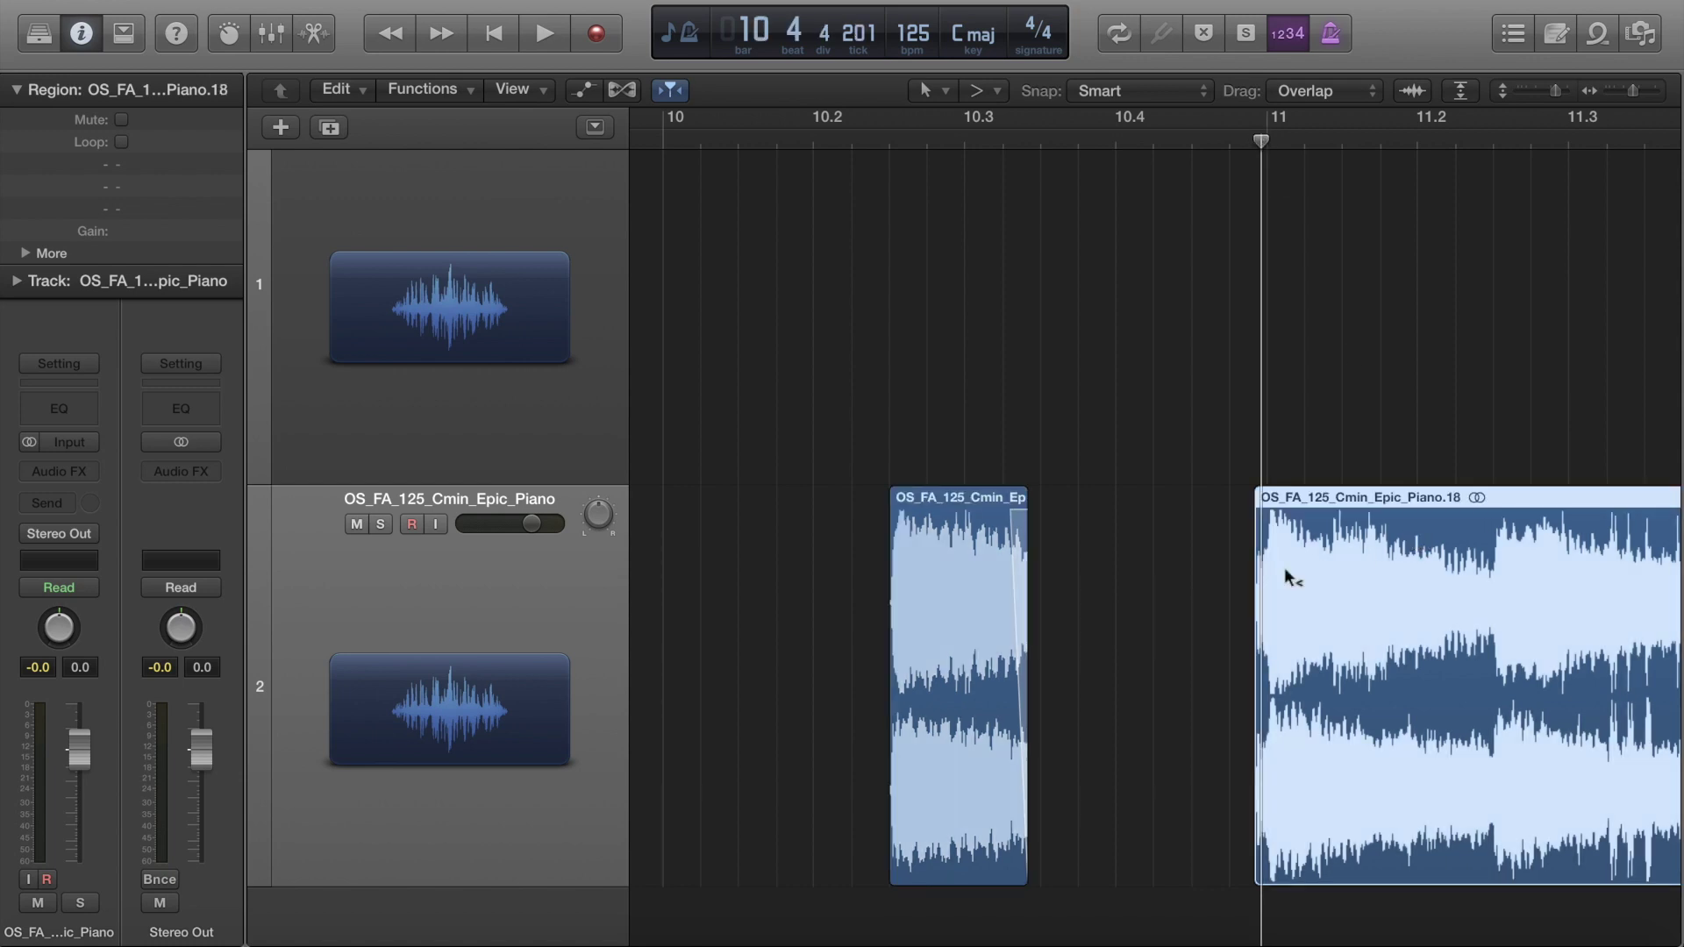
key(super+t)
click(1255, 584)
key(Delete)
key(space)
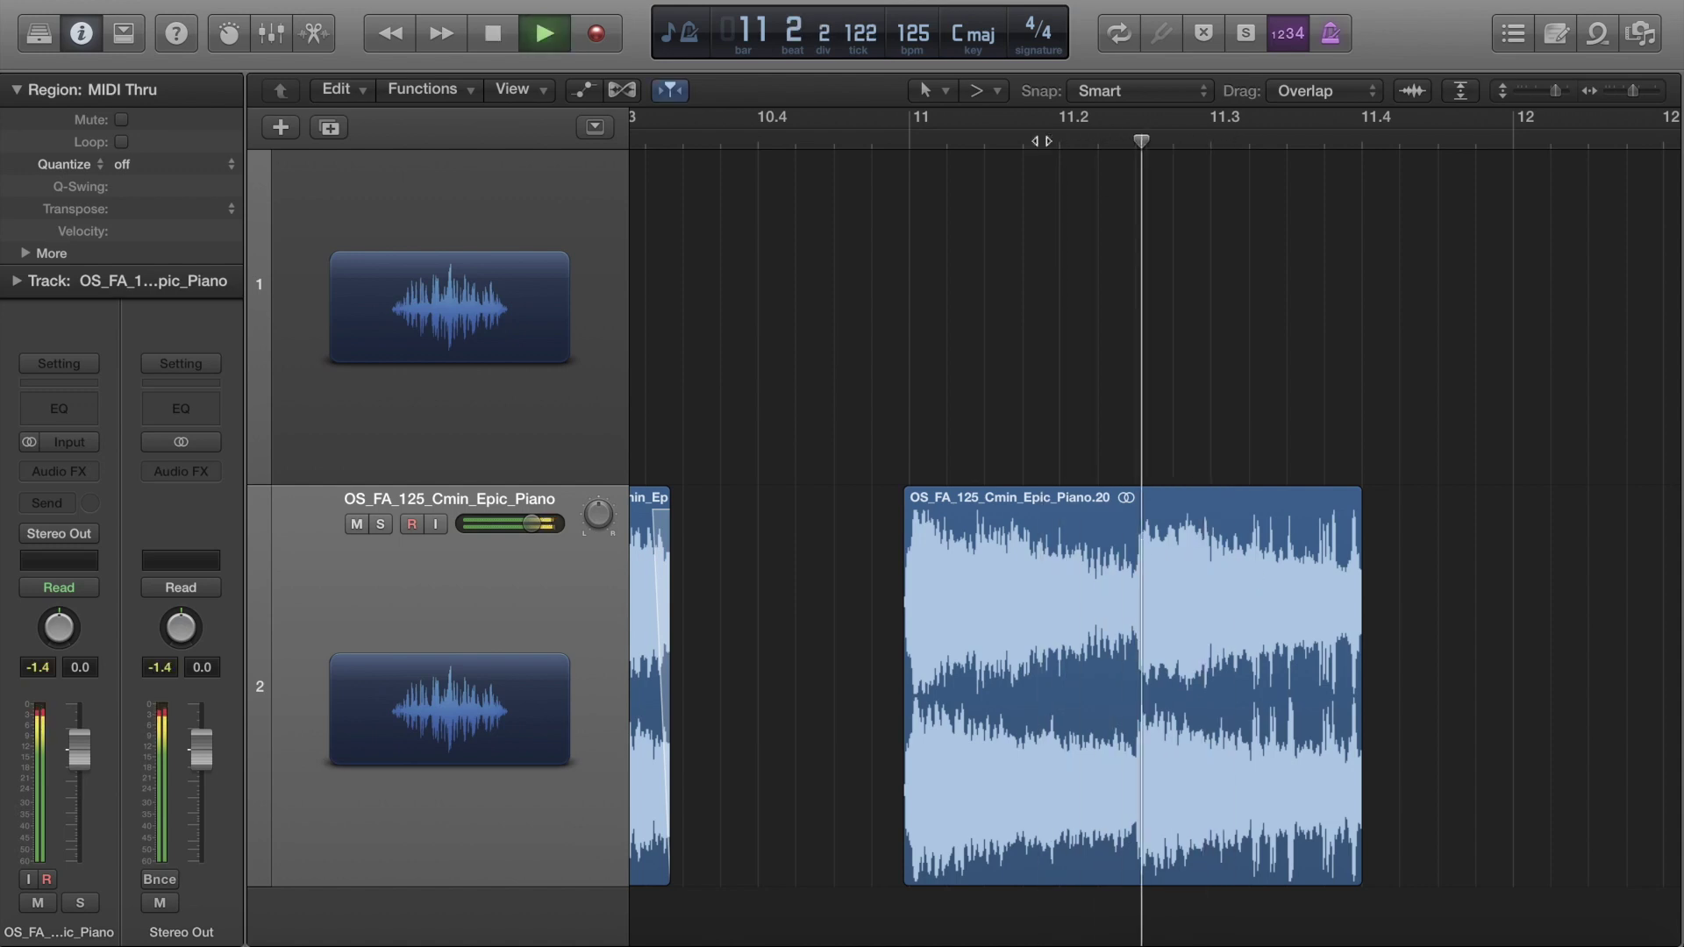
key(space)
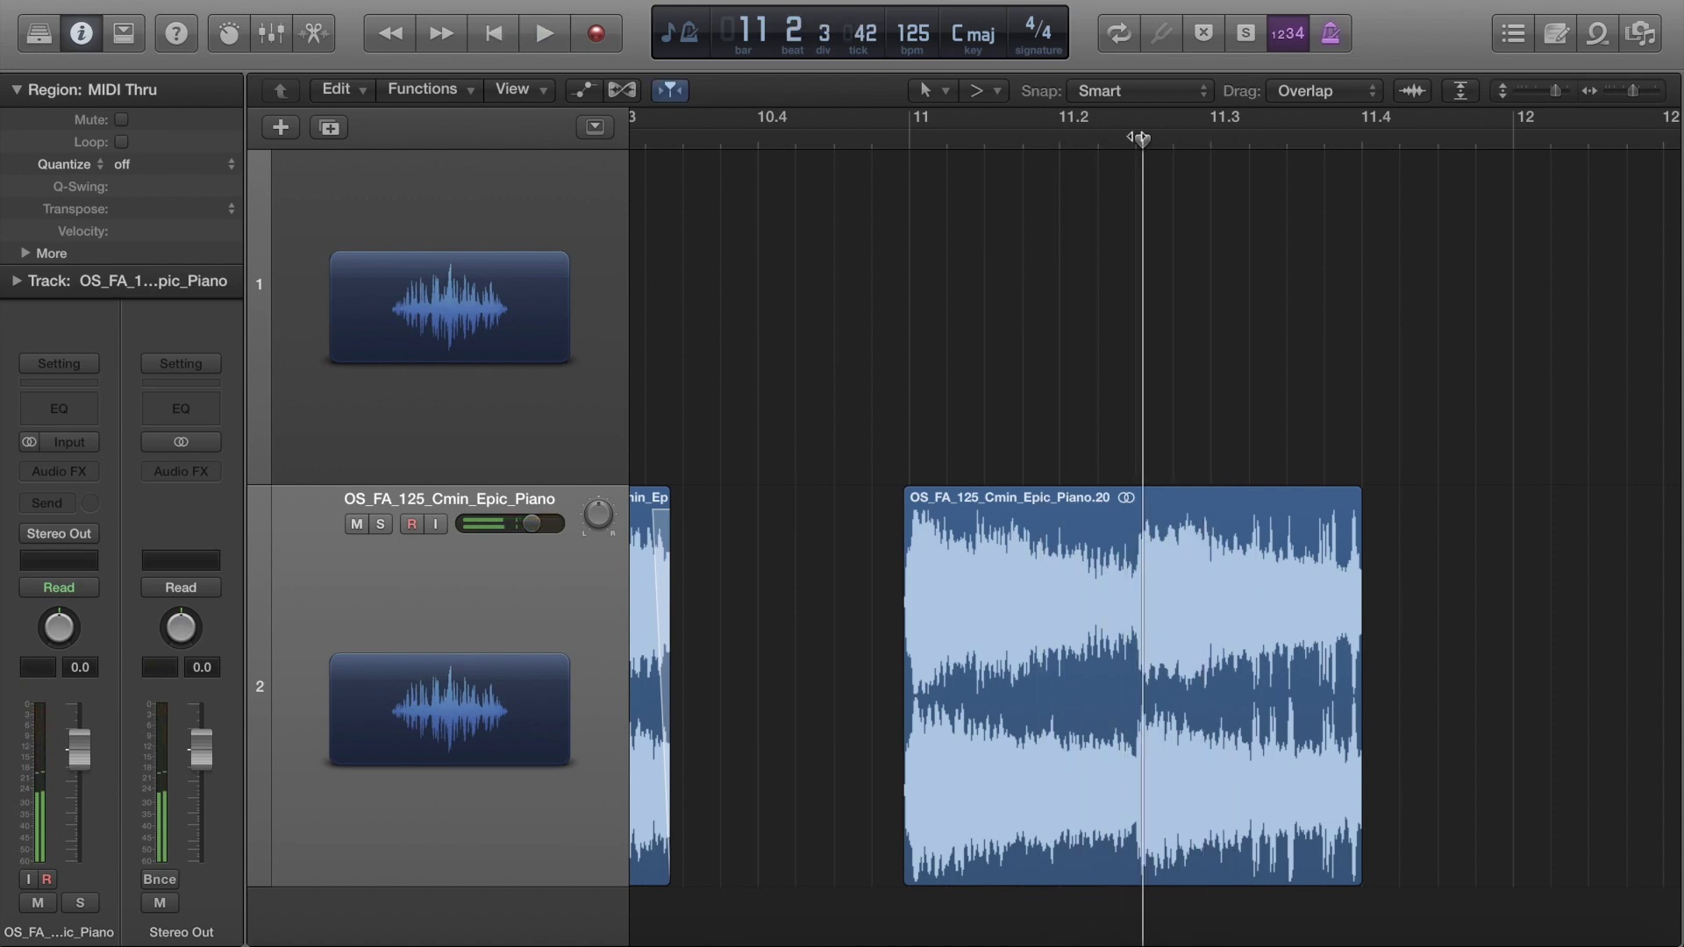
Step: Split region .20 into slices .21 and .22, pushing .22 later to leave a gap
drag(1140, 137, 1133, 138)
click(1213, 591)
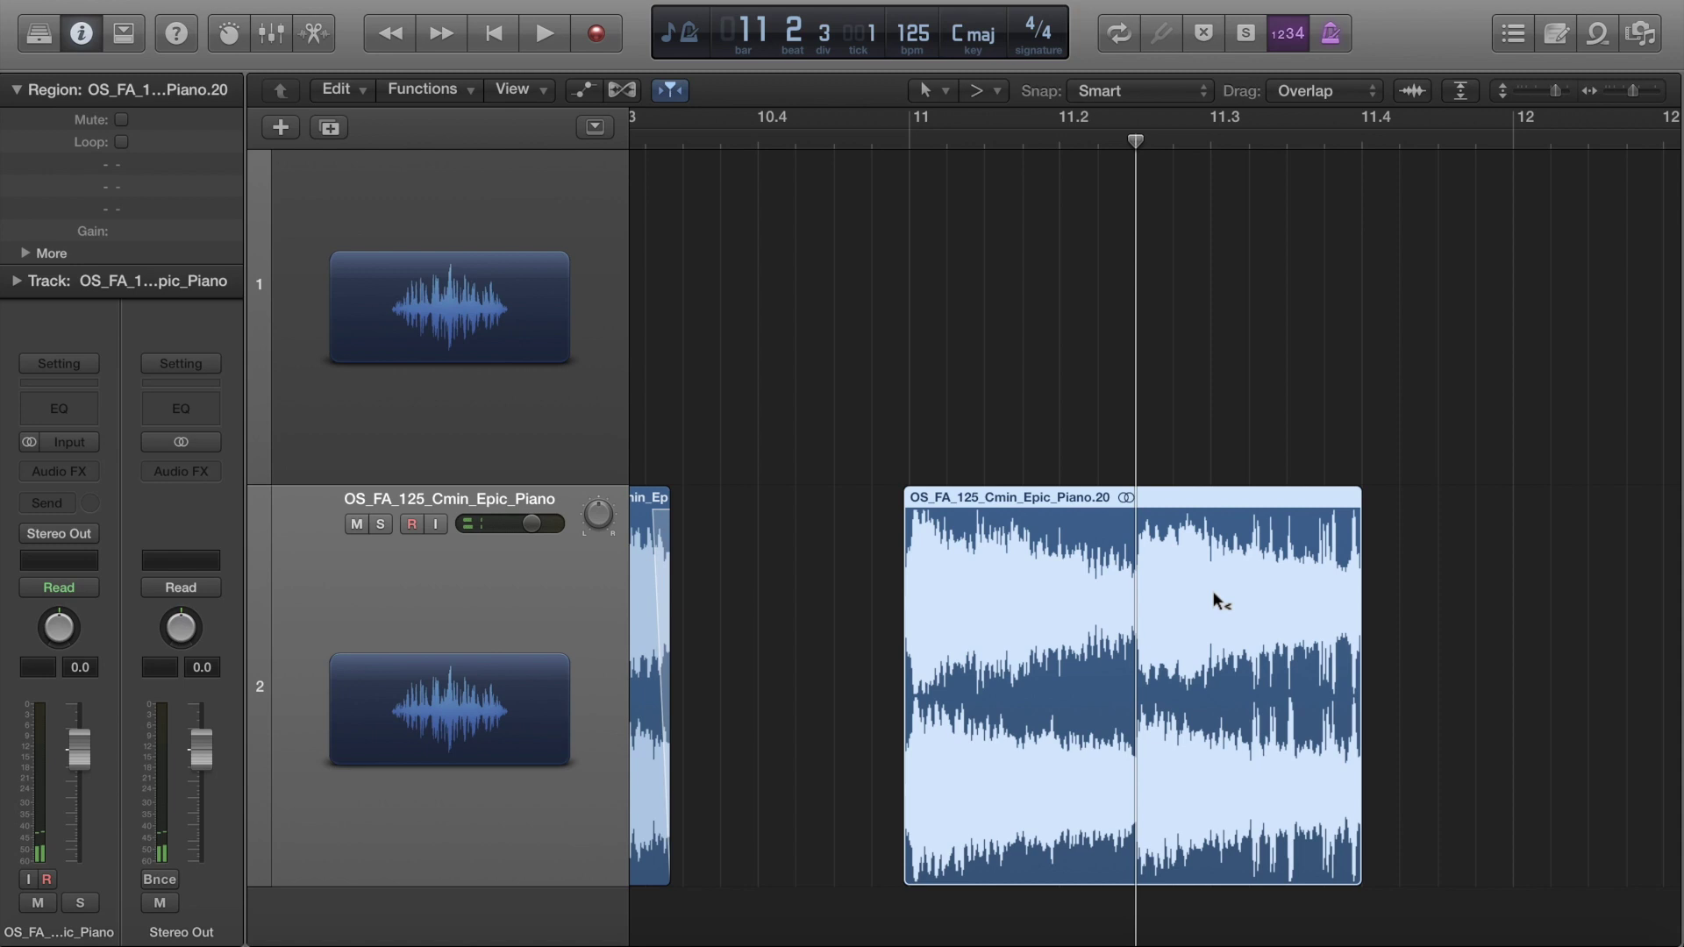
key(super+t)
drag(1345, 583, 1459, 583)
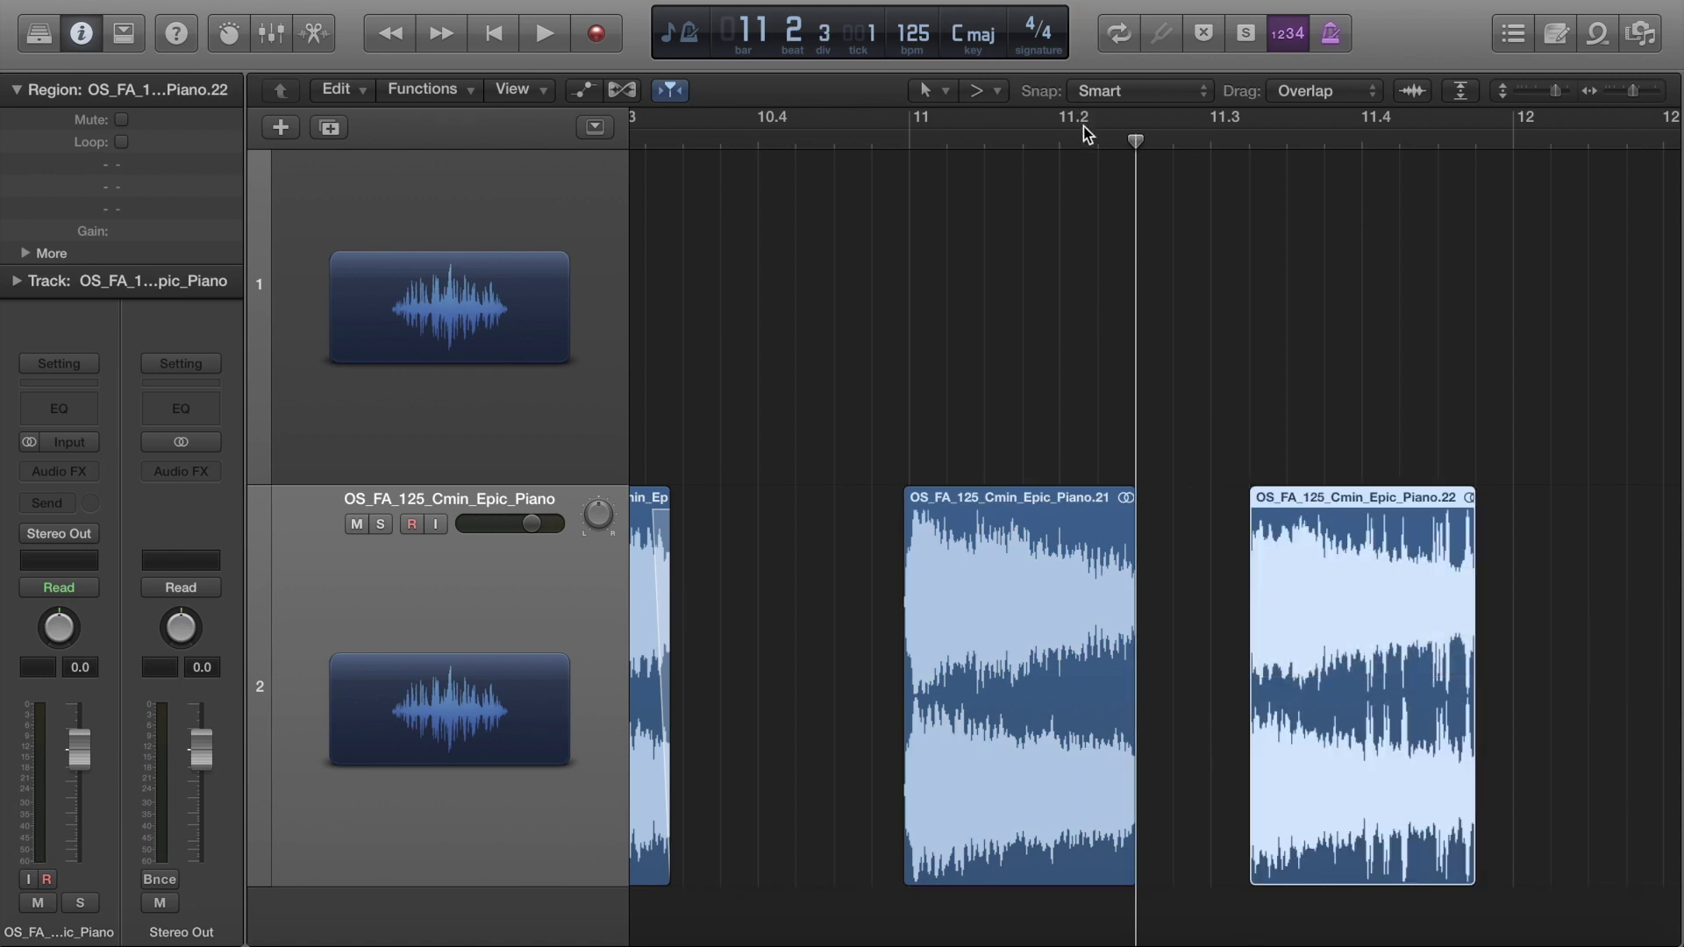
click(1117, 613)
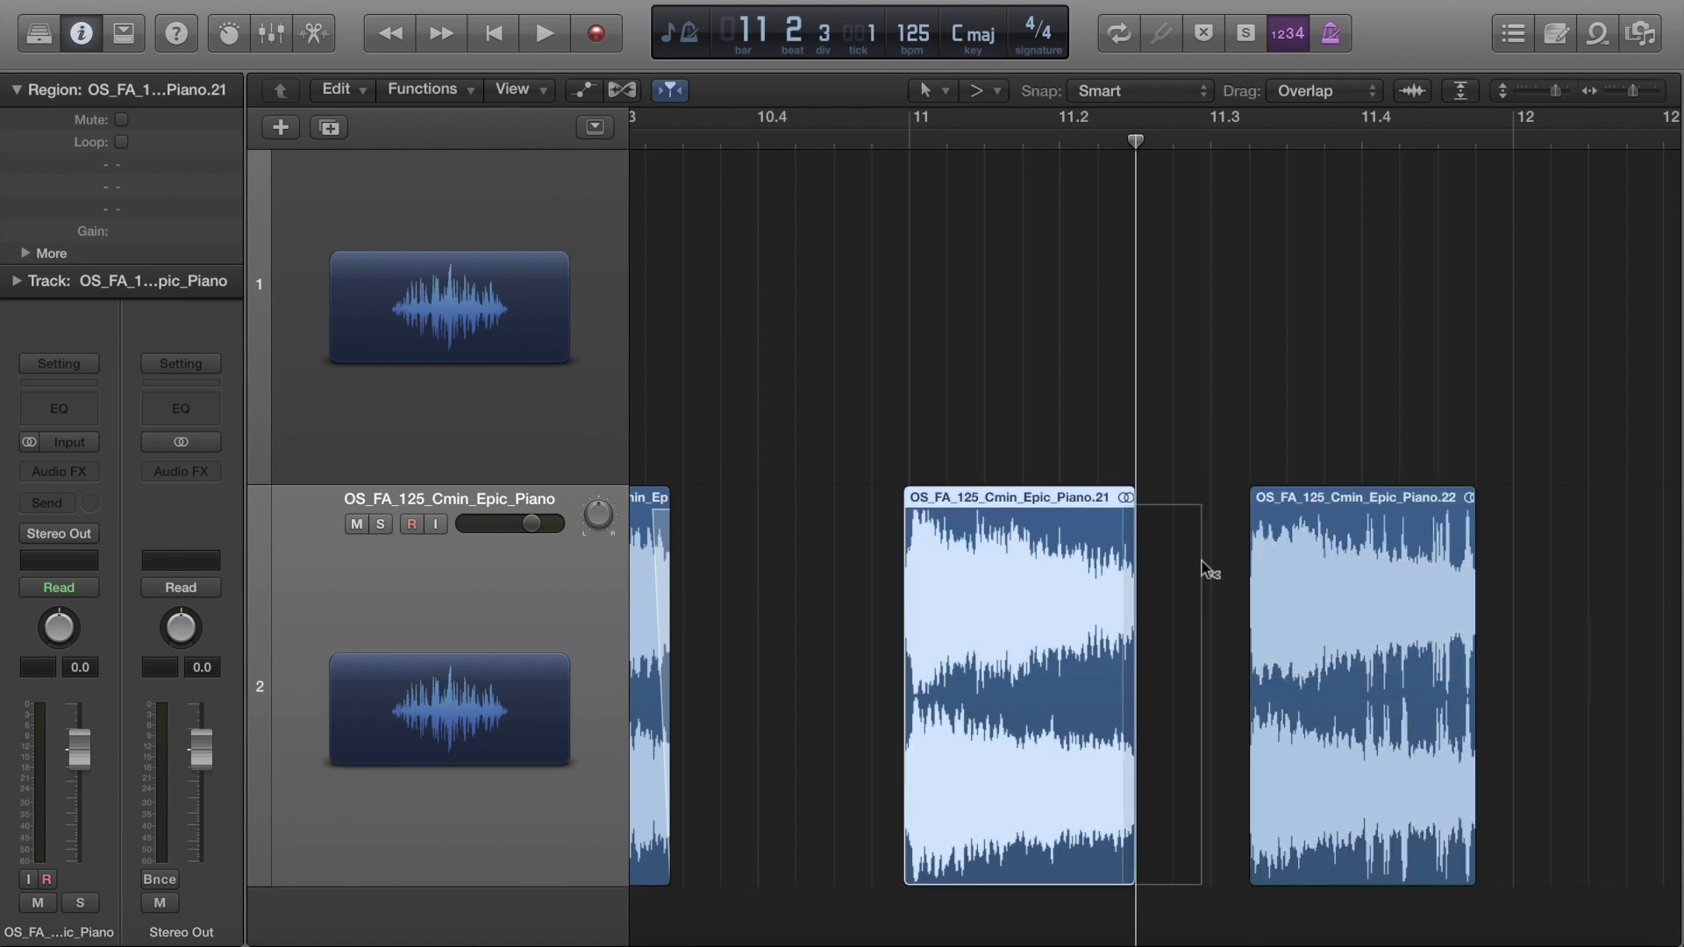
click(1470, 561)
click(868, 140)
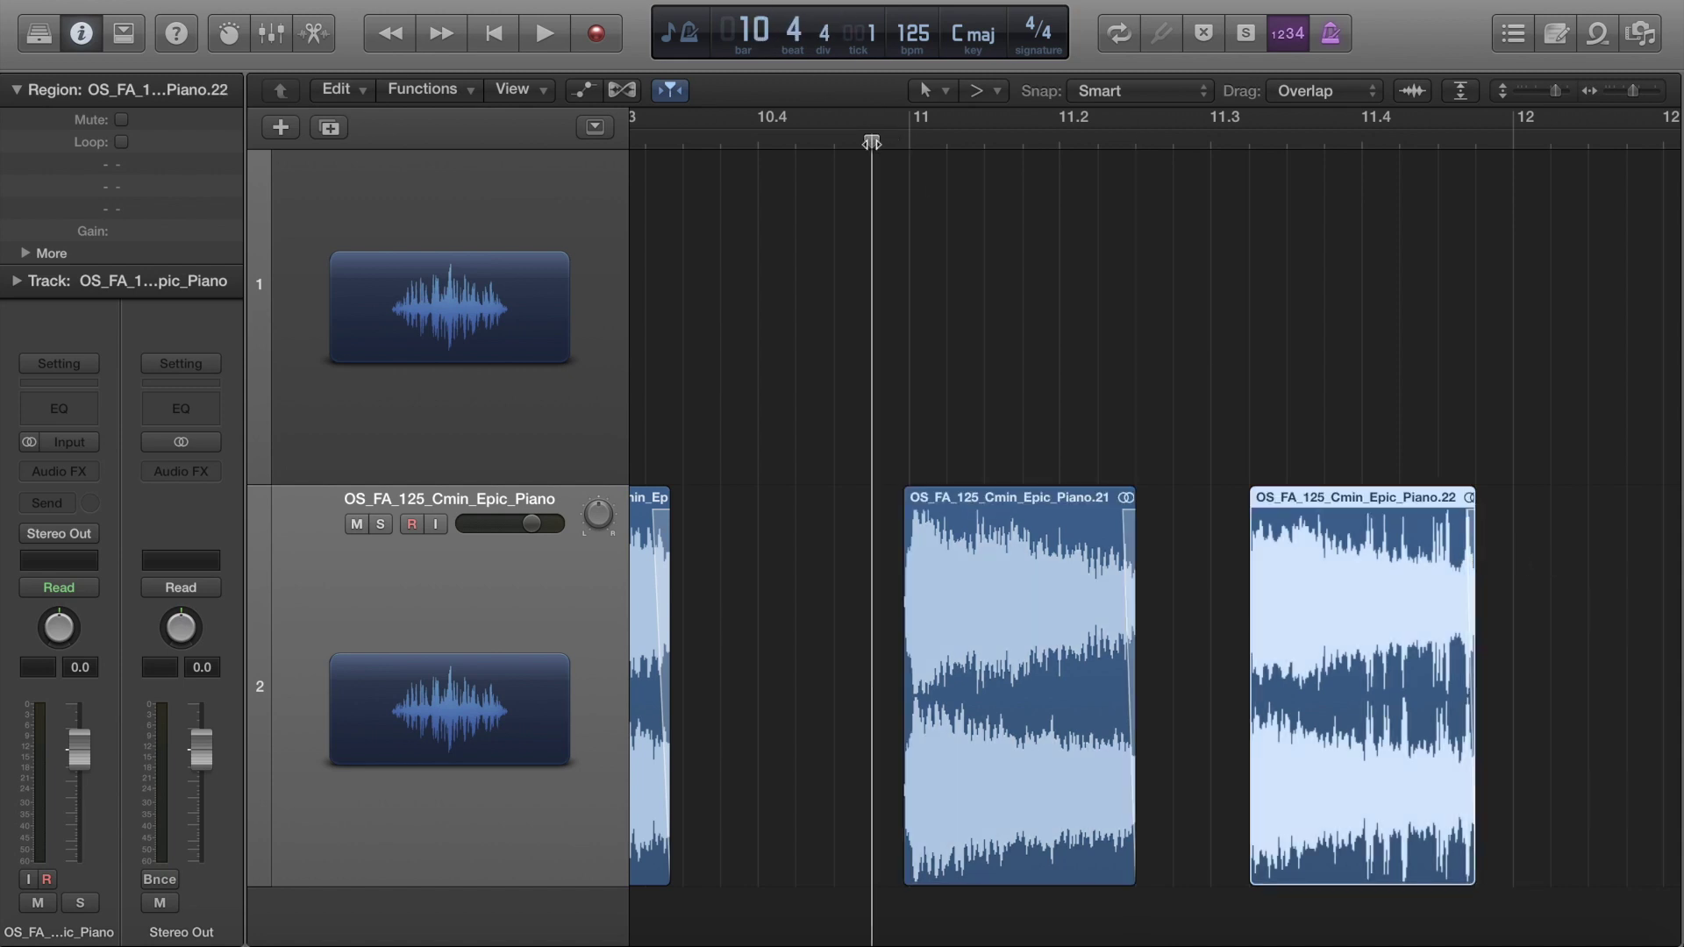
key(space)
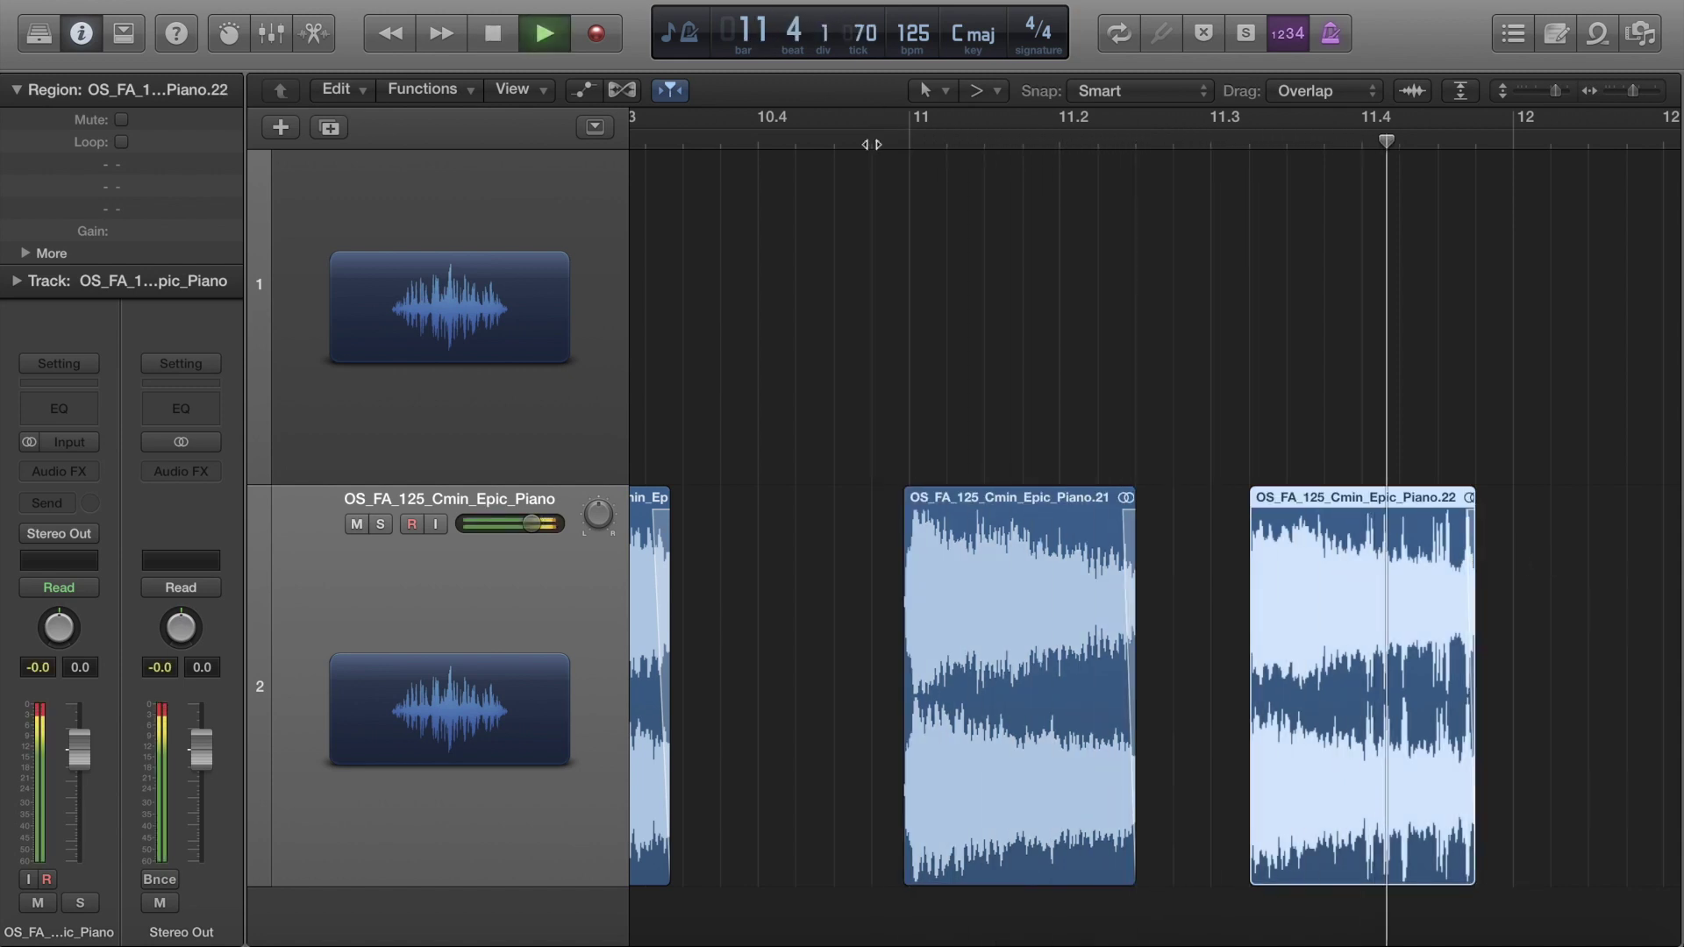
key(space)
Step: Delete the last slice .22 and return the playhead to the project start
click(1260, 456)
click(1307, 593)
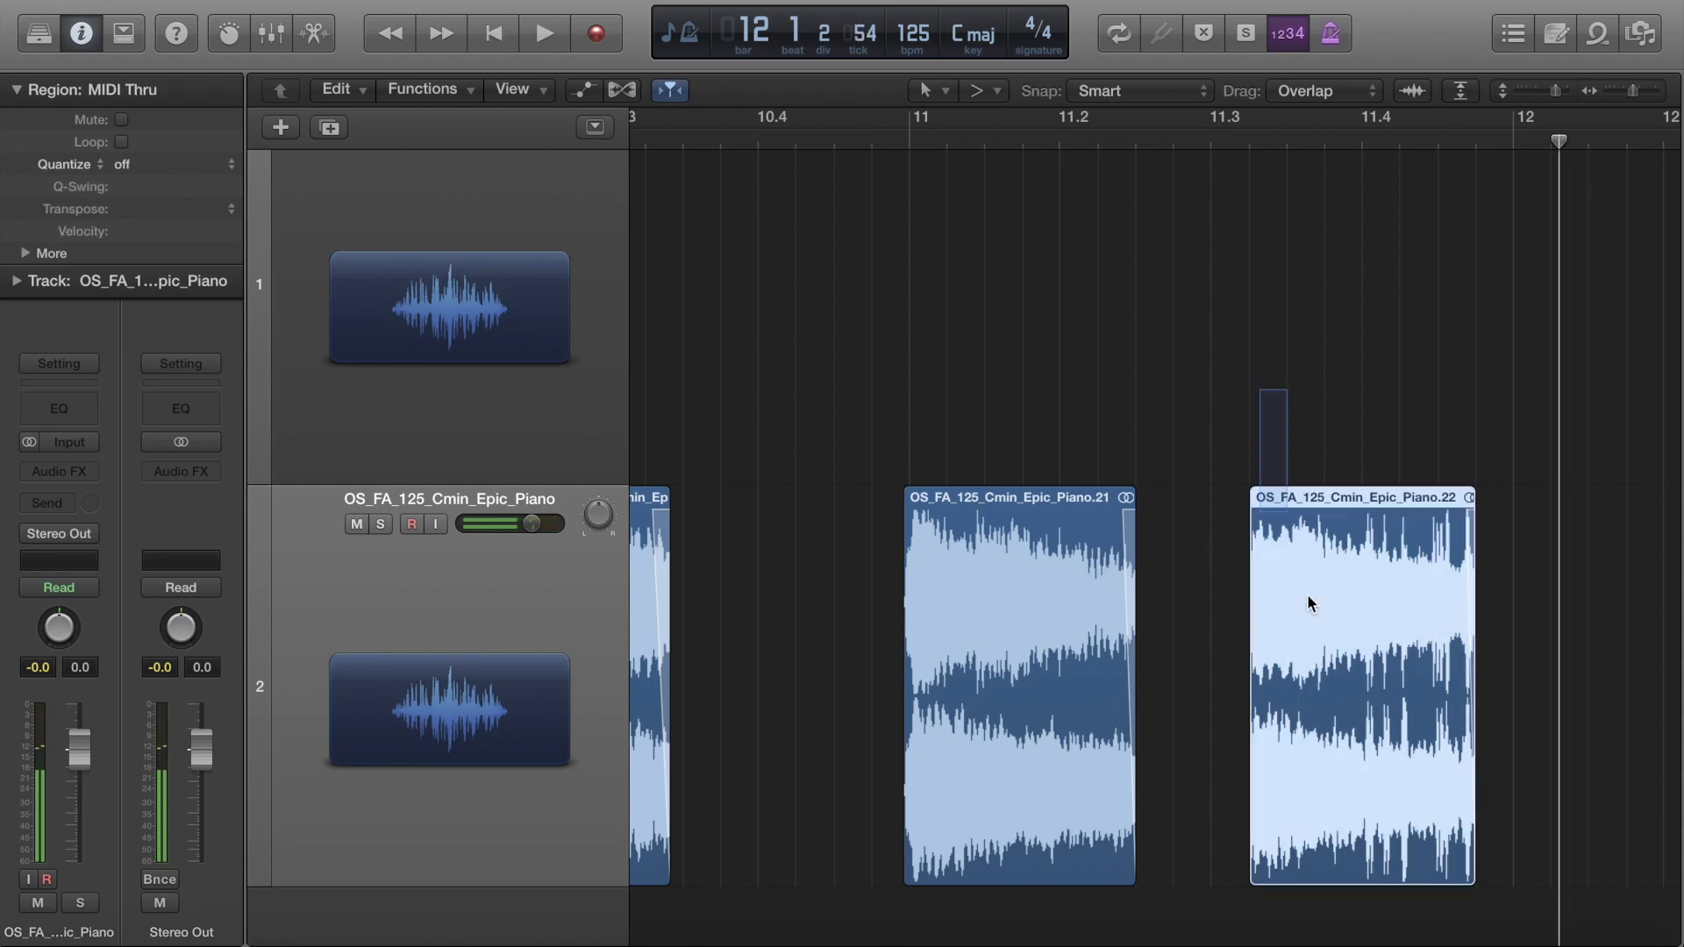
key(Delete)
key(Return)
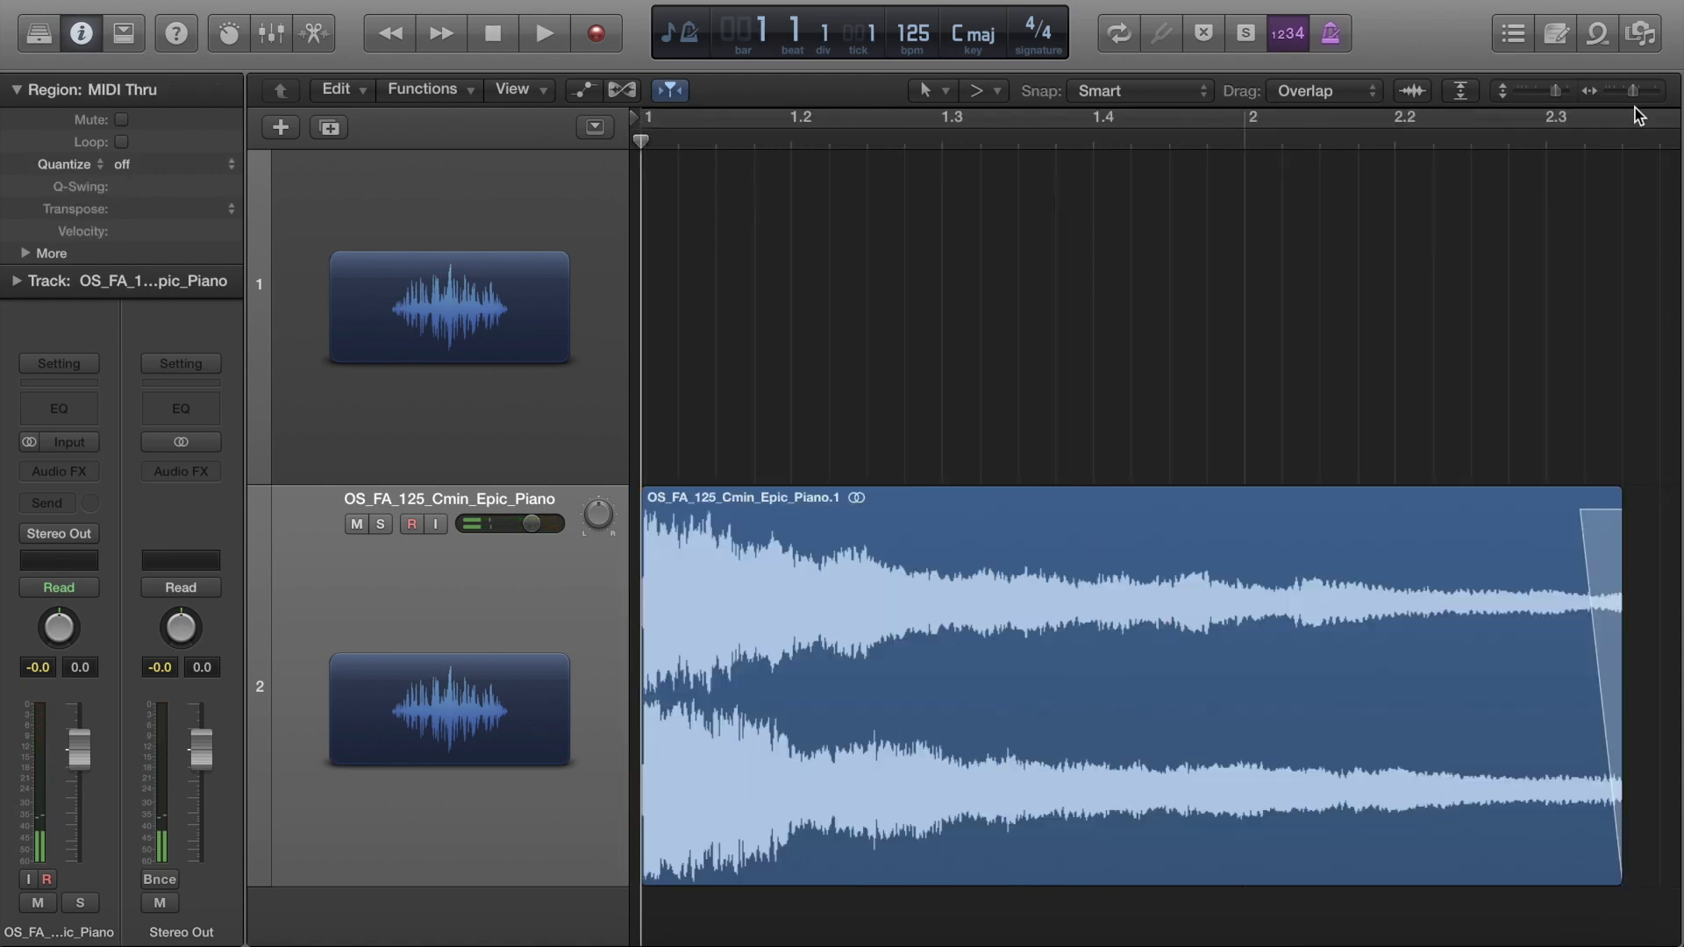
Step: Zoom out across bars 1–14, select all nine piano slices, then select the empty Audio 1 track
drag(1625, 91, 1547, 97)
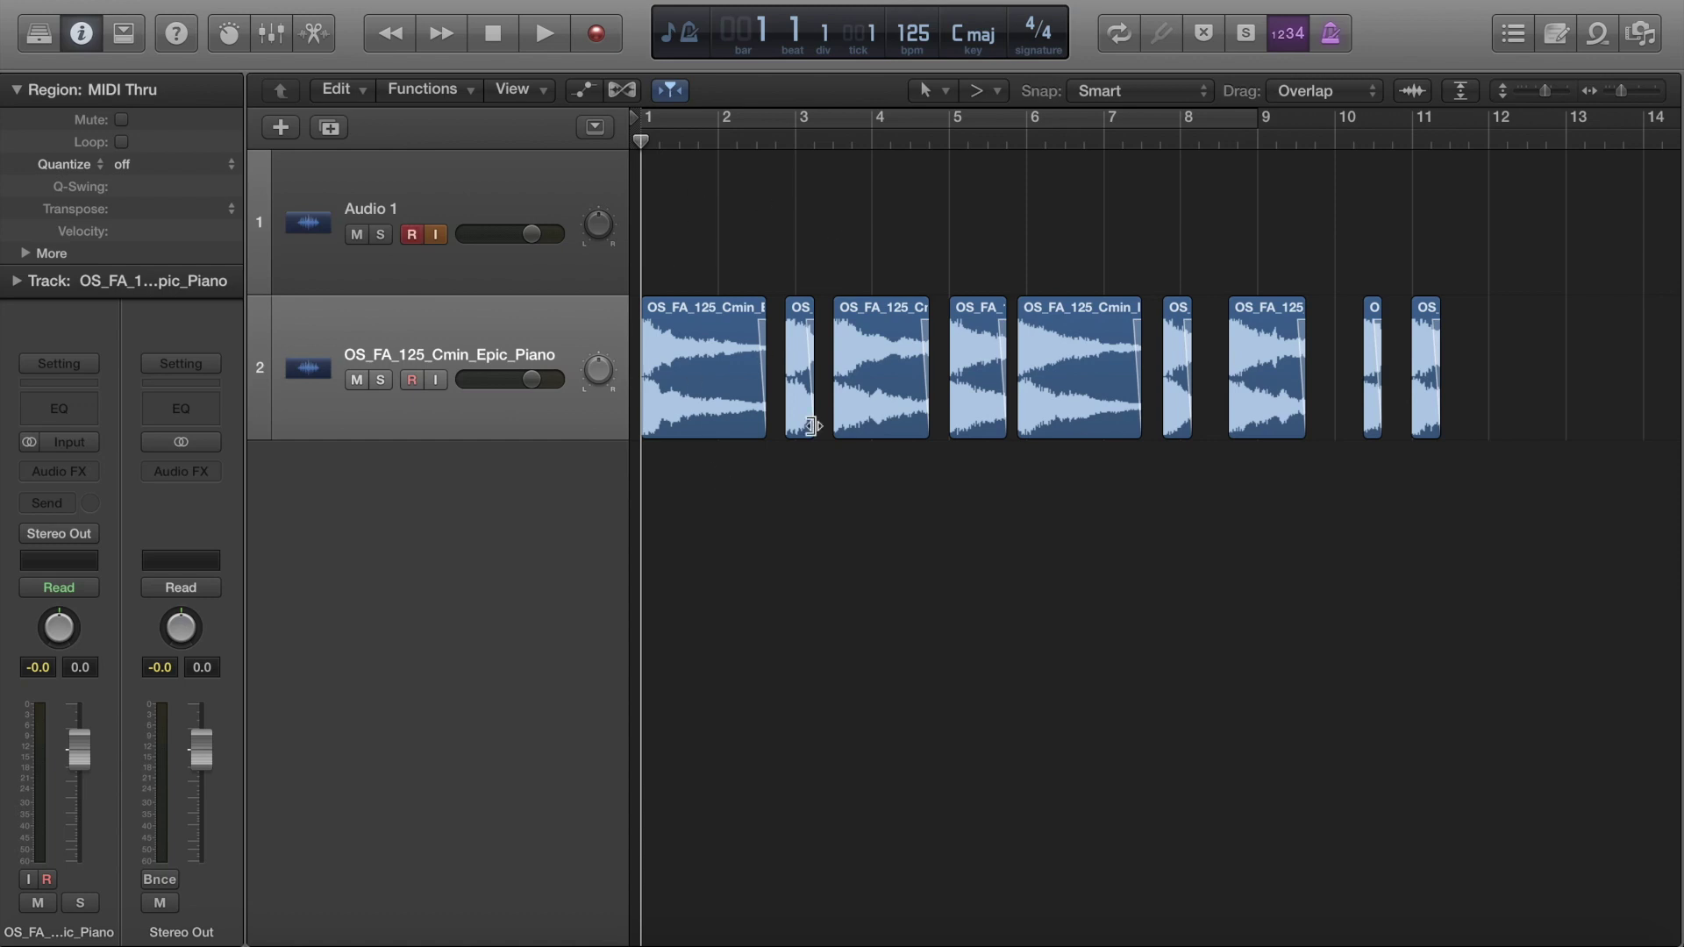
click(996, 92)
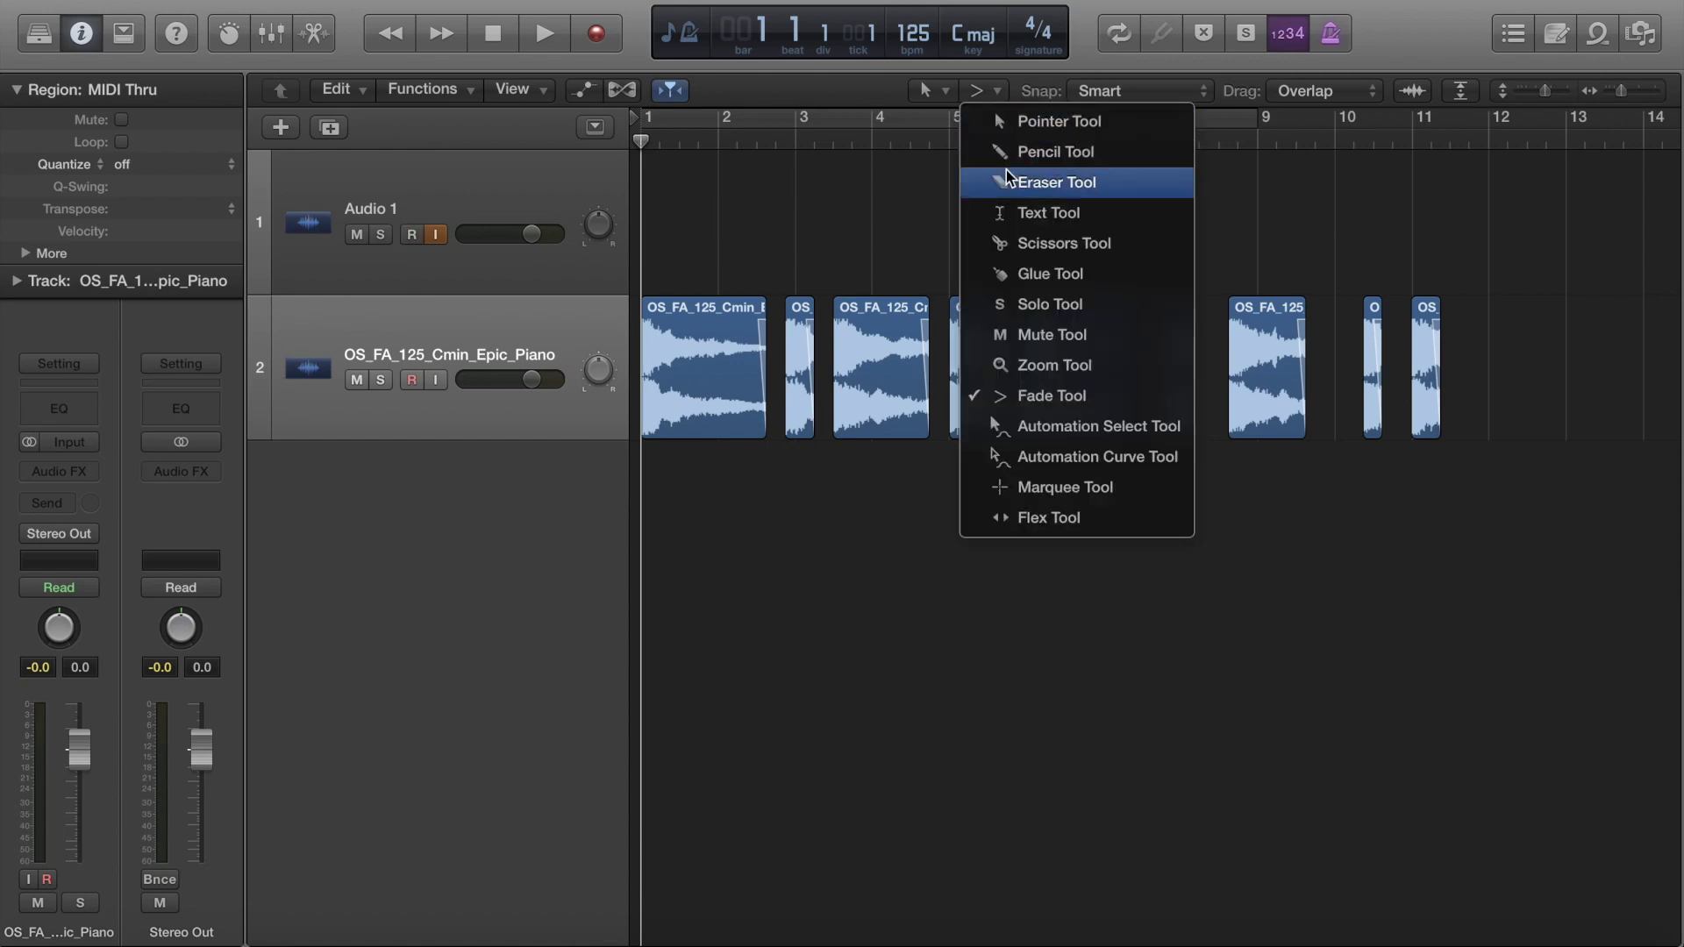
click(818, 227)
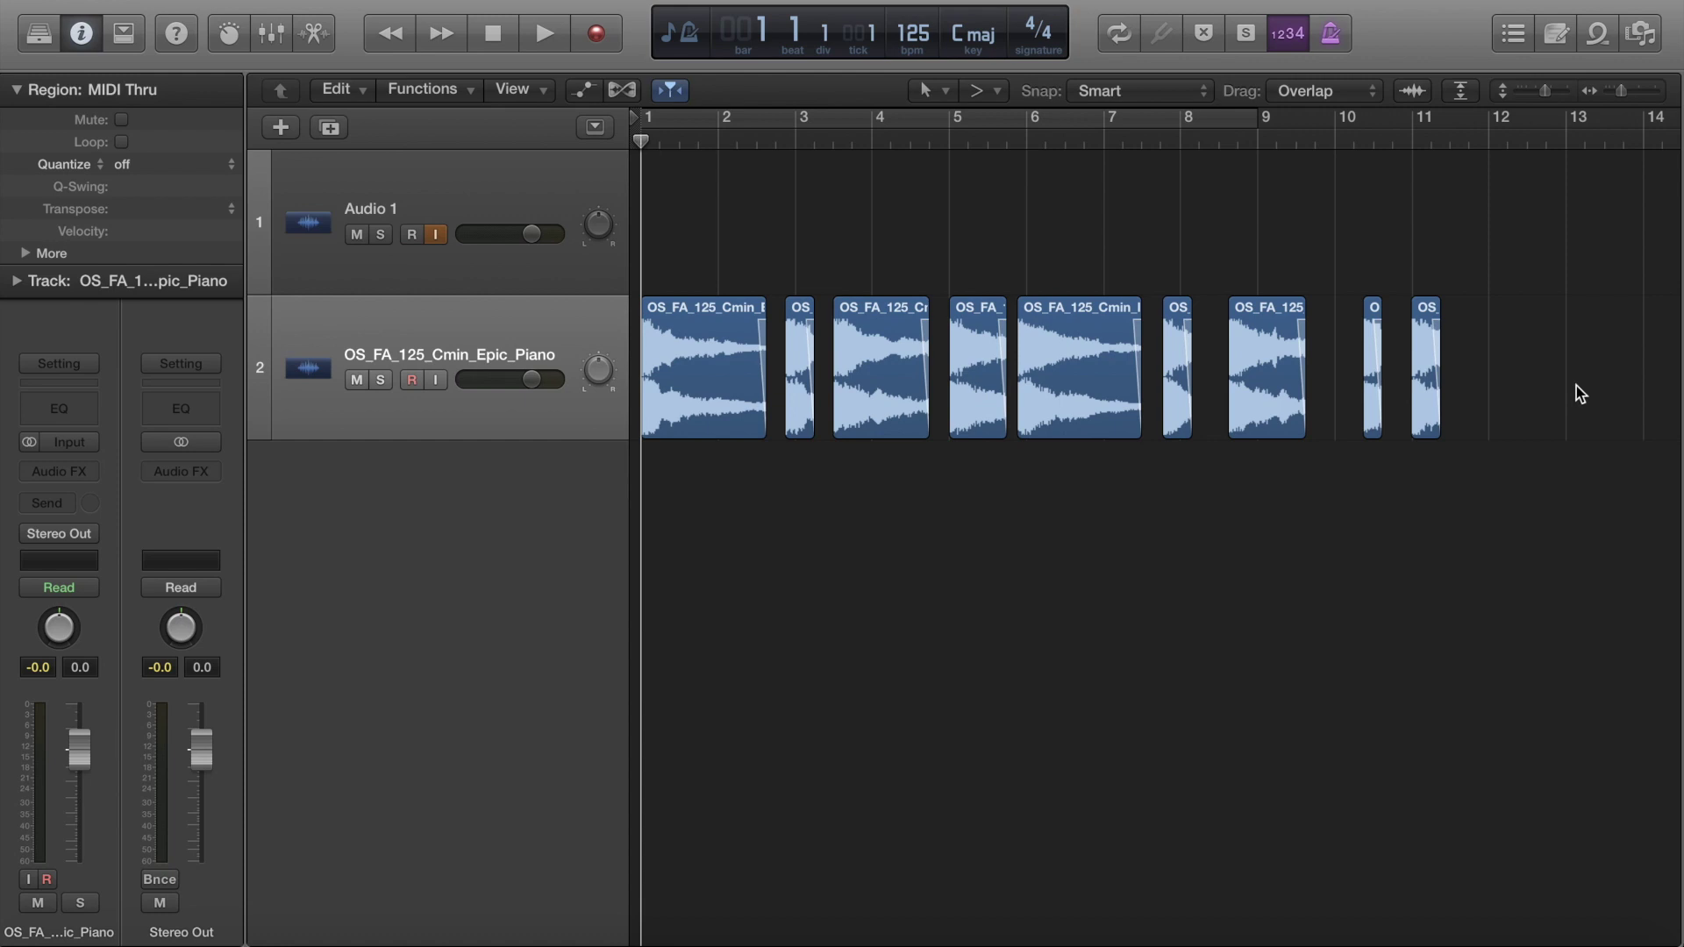
click(504, 333)
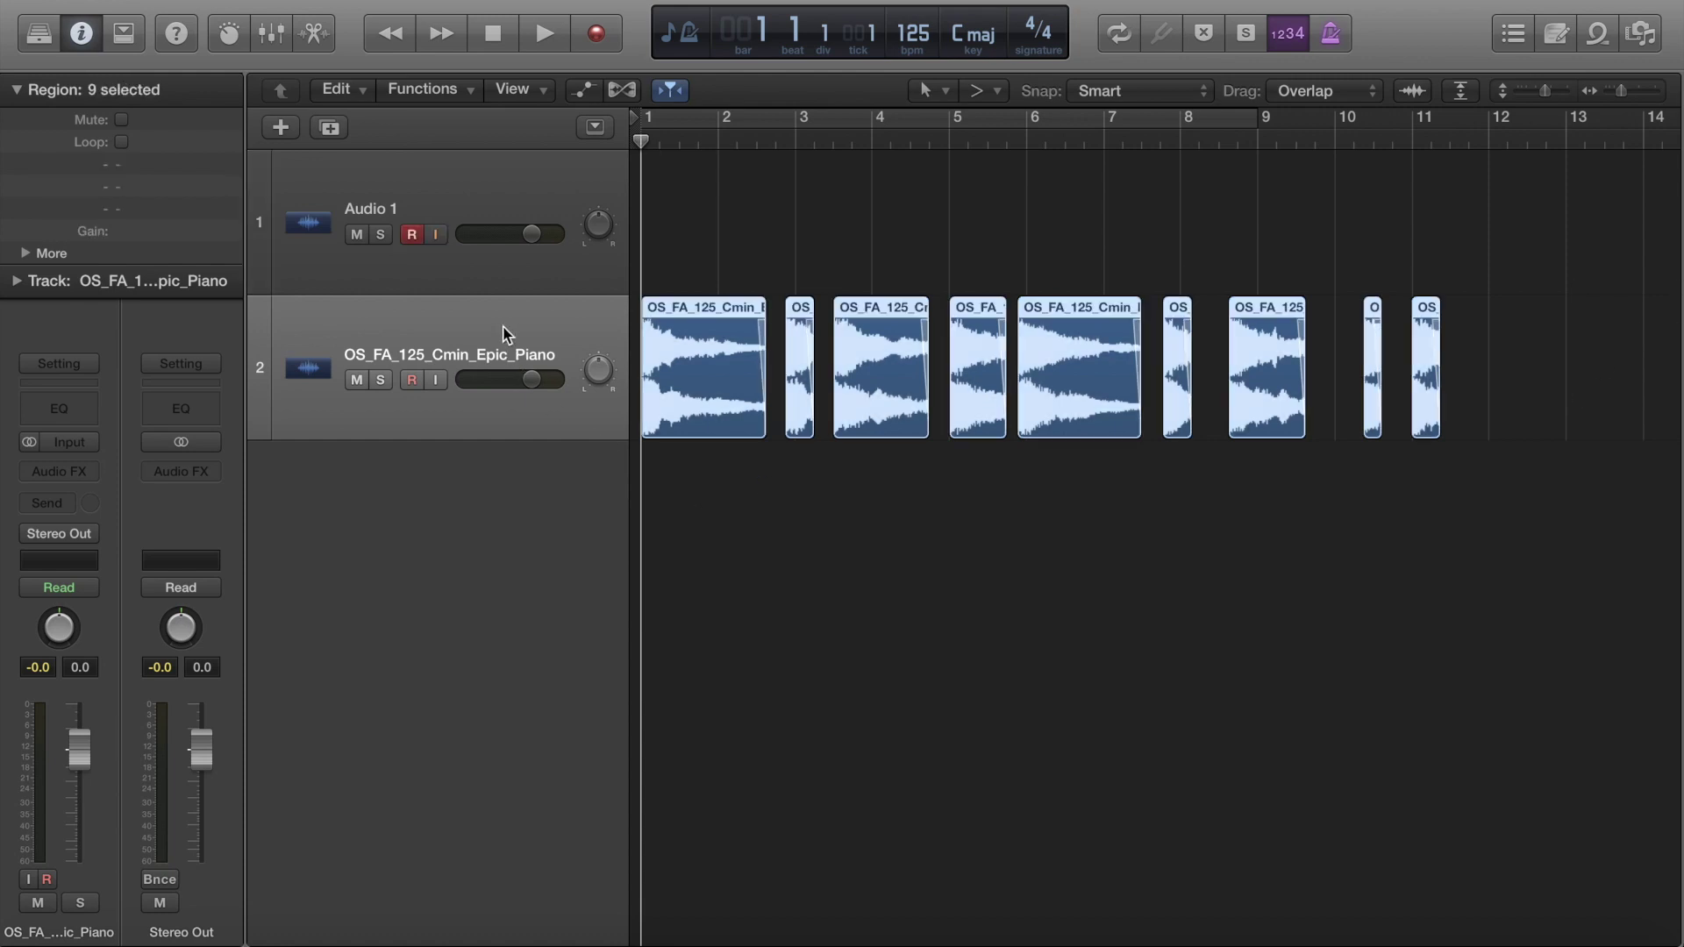
click(431, 180)
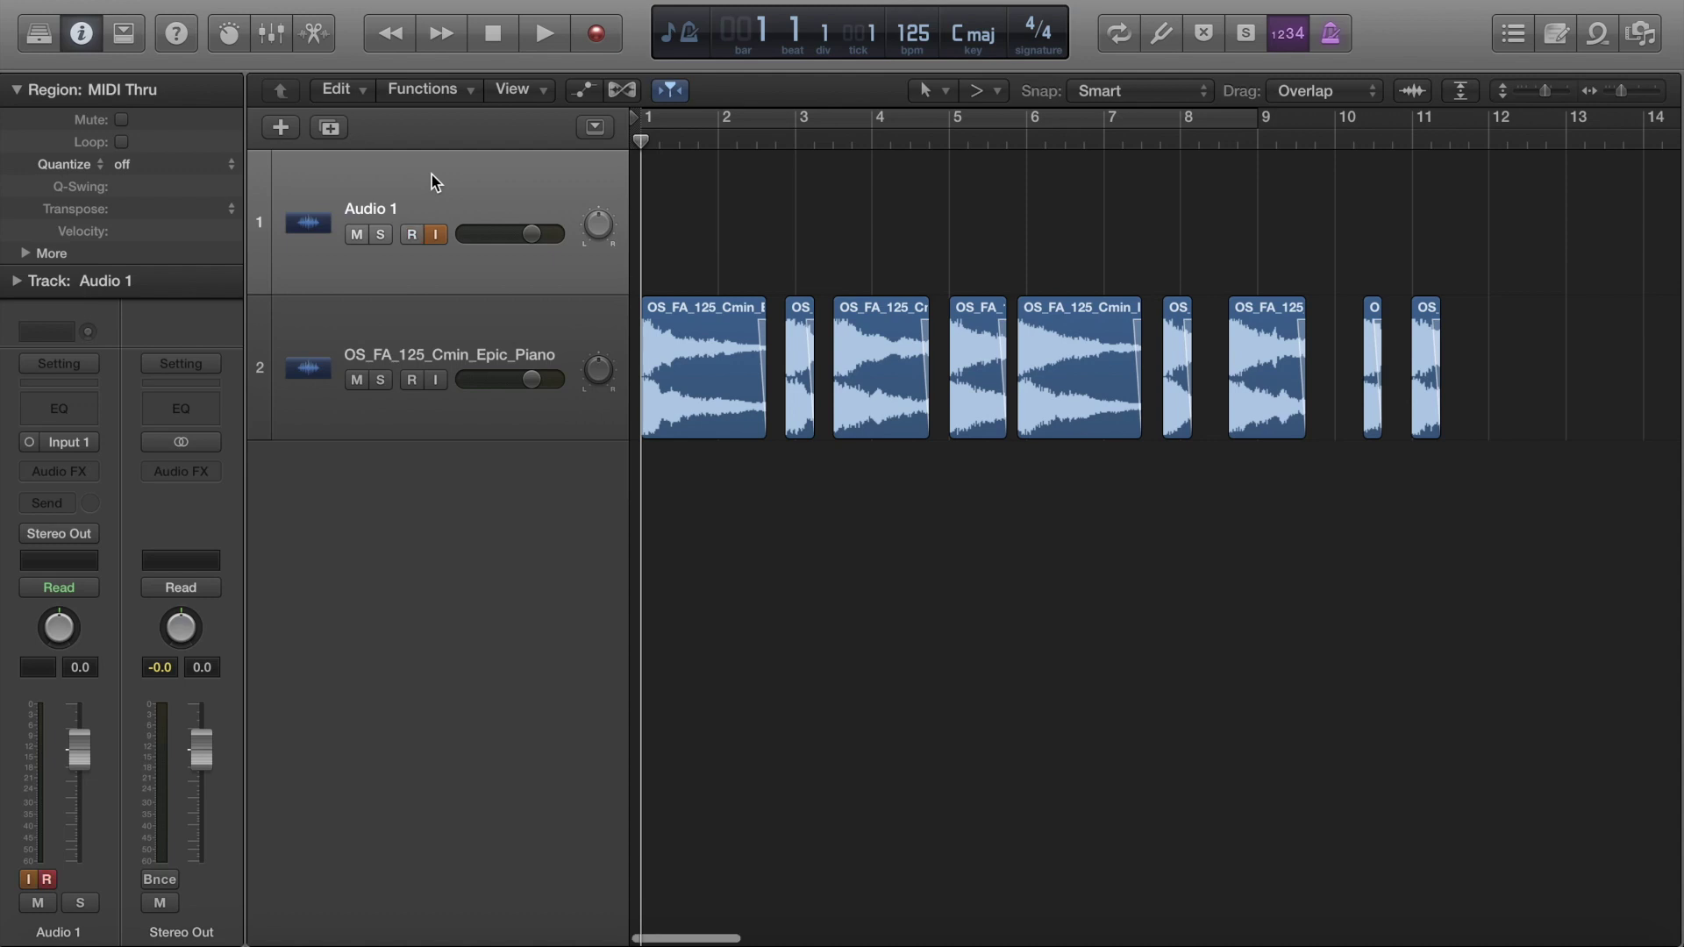
Step: Delete the Audio 1 track with Cmd+Delete and collapse the Region inspector
key(super+BackSpace)
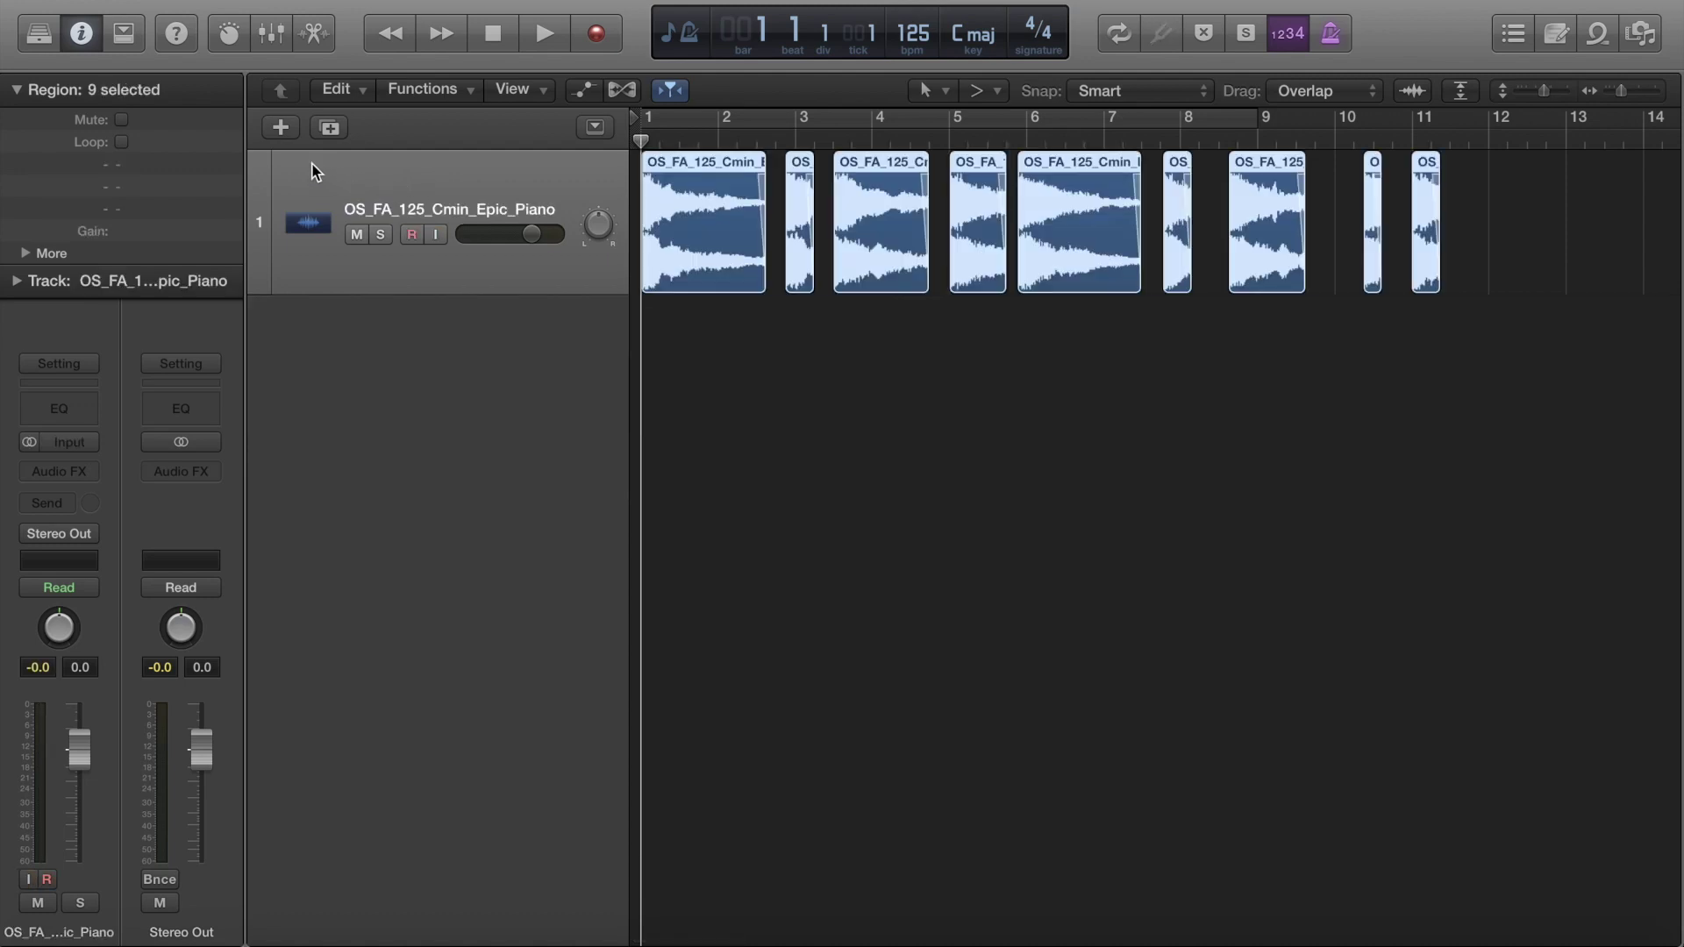
click(17, 91)
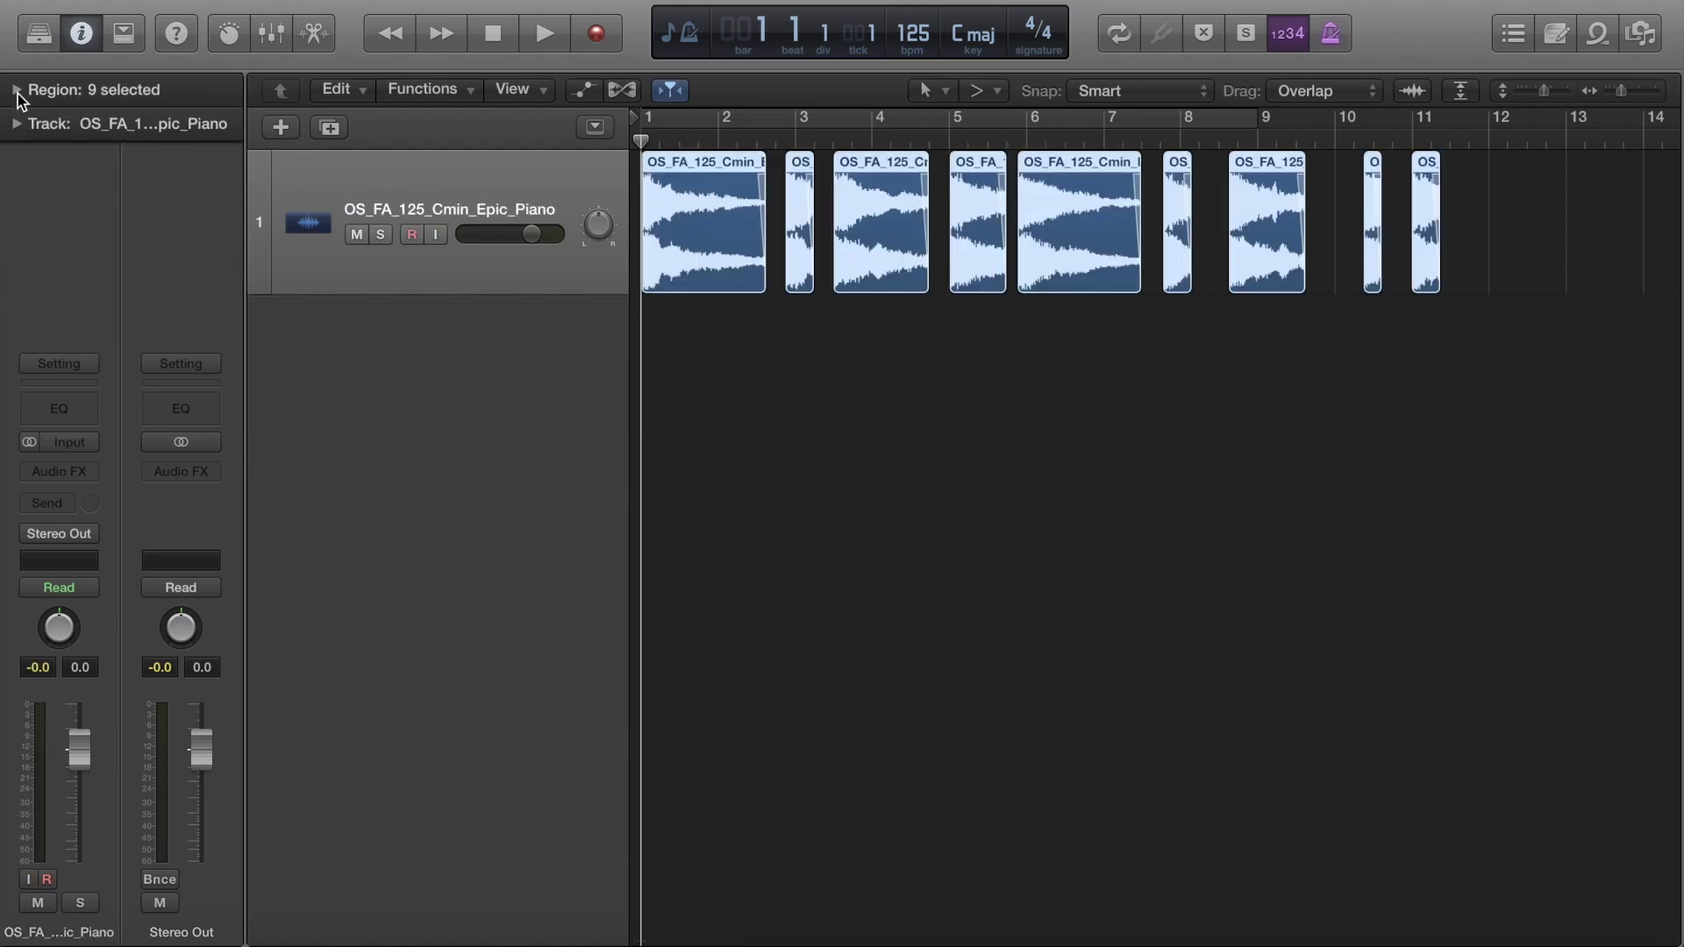
click(281, 128)
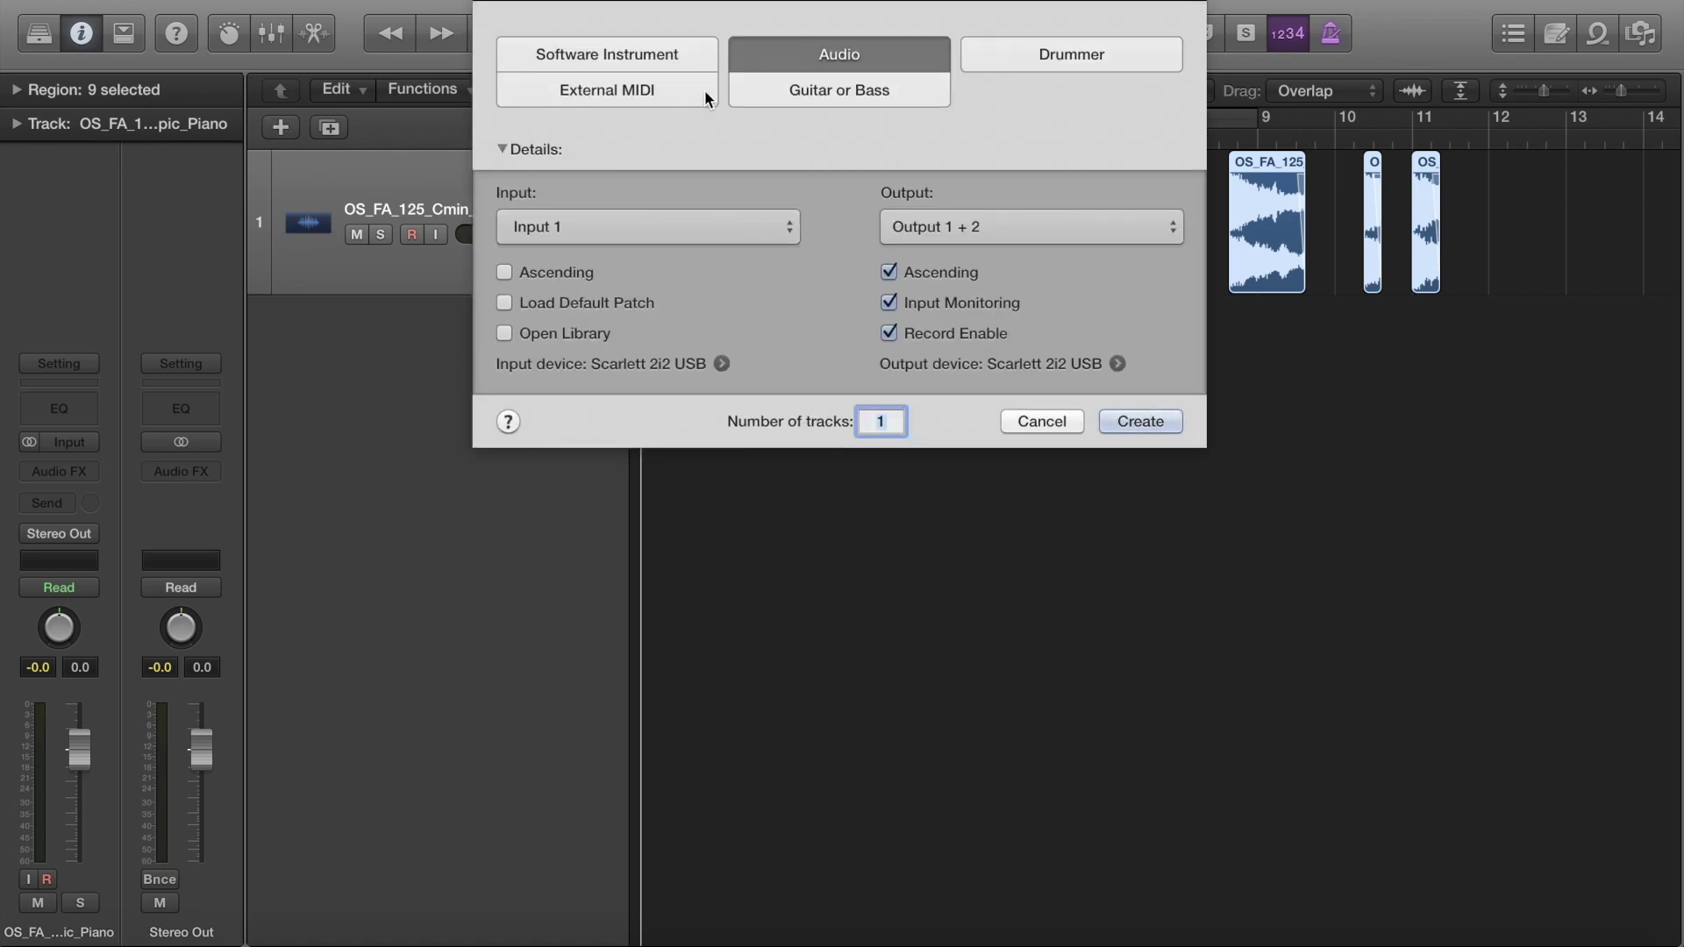
Step: Create a software instrument track, Inst 1, loaded with EXS24 (Sampler) Stereo
click(592, 56)
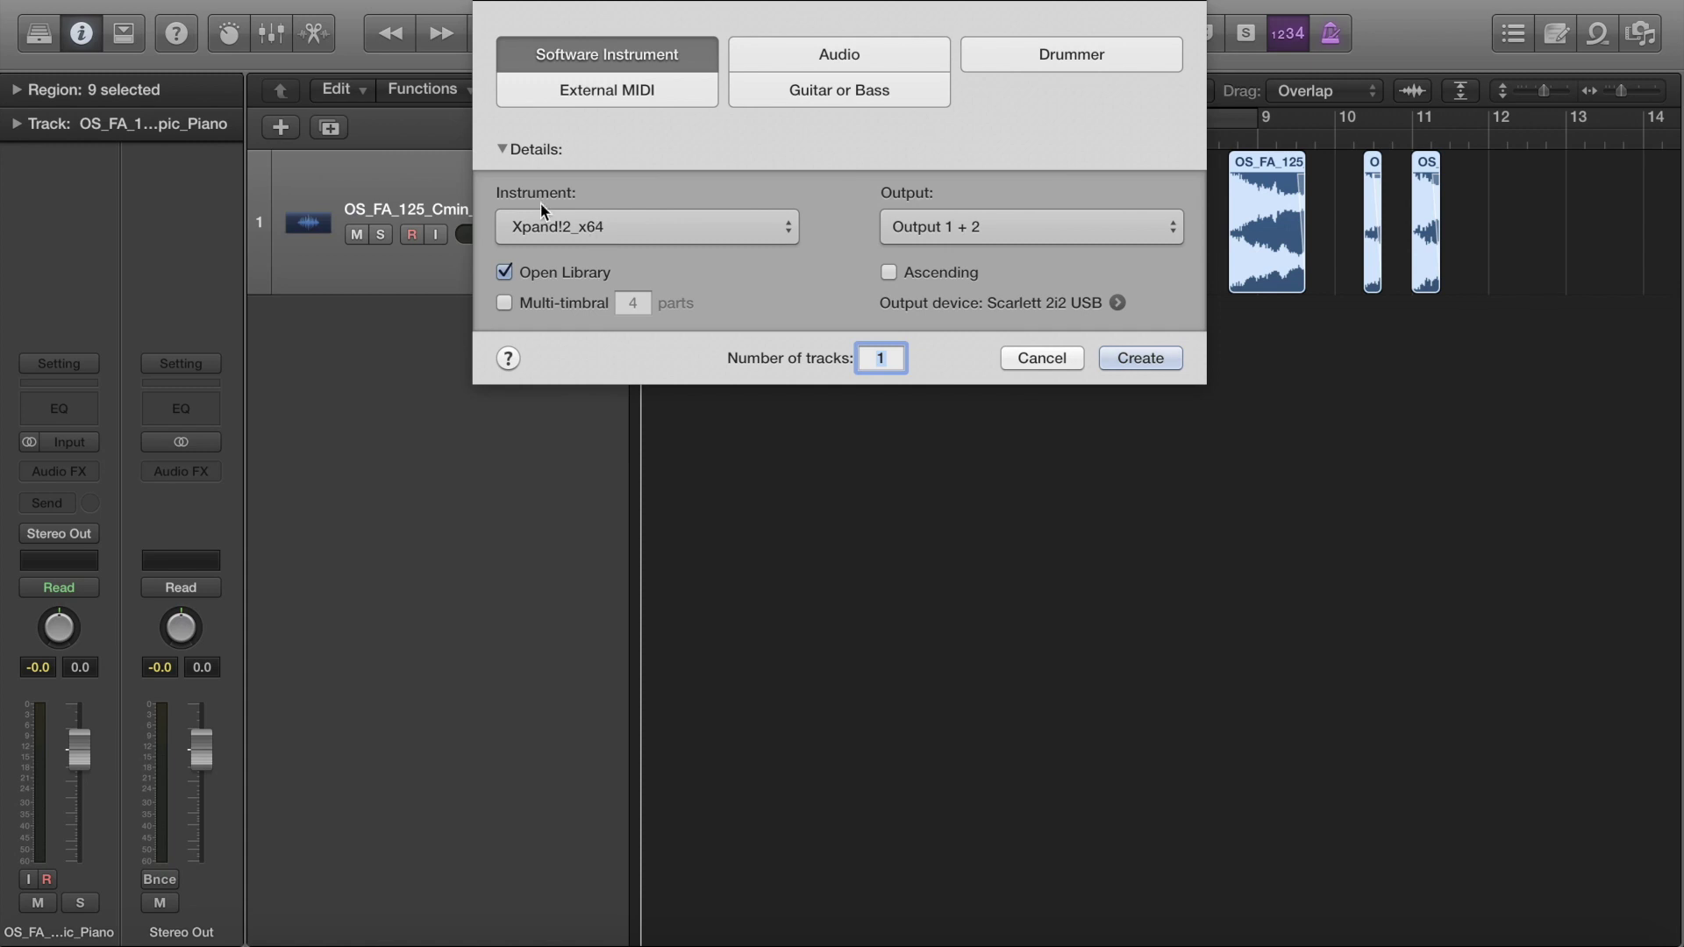
click(601, 230)
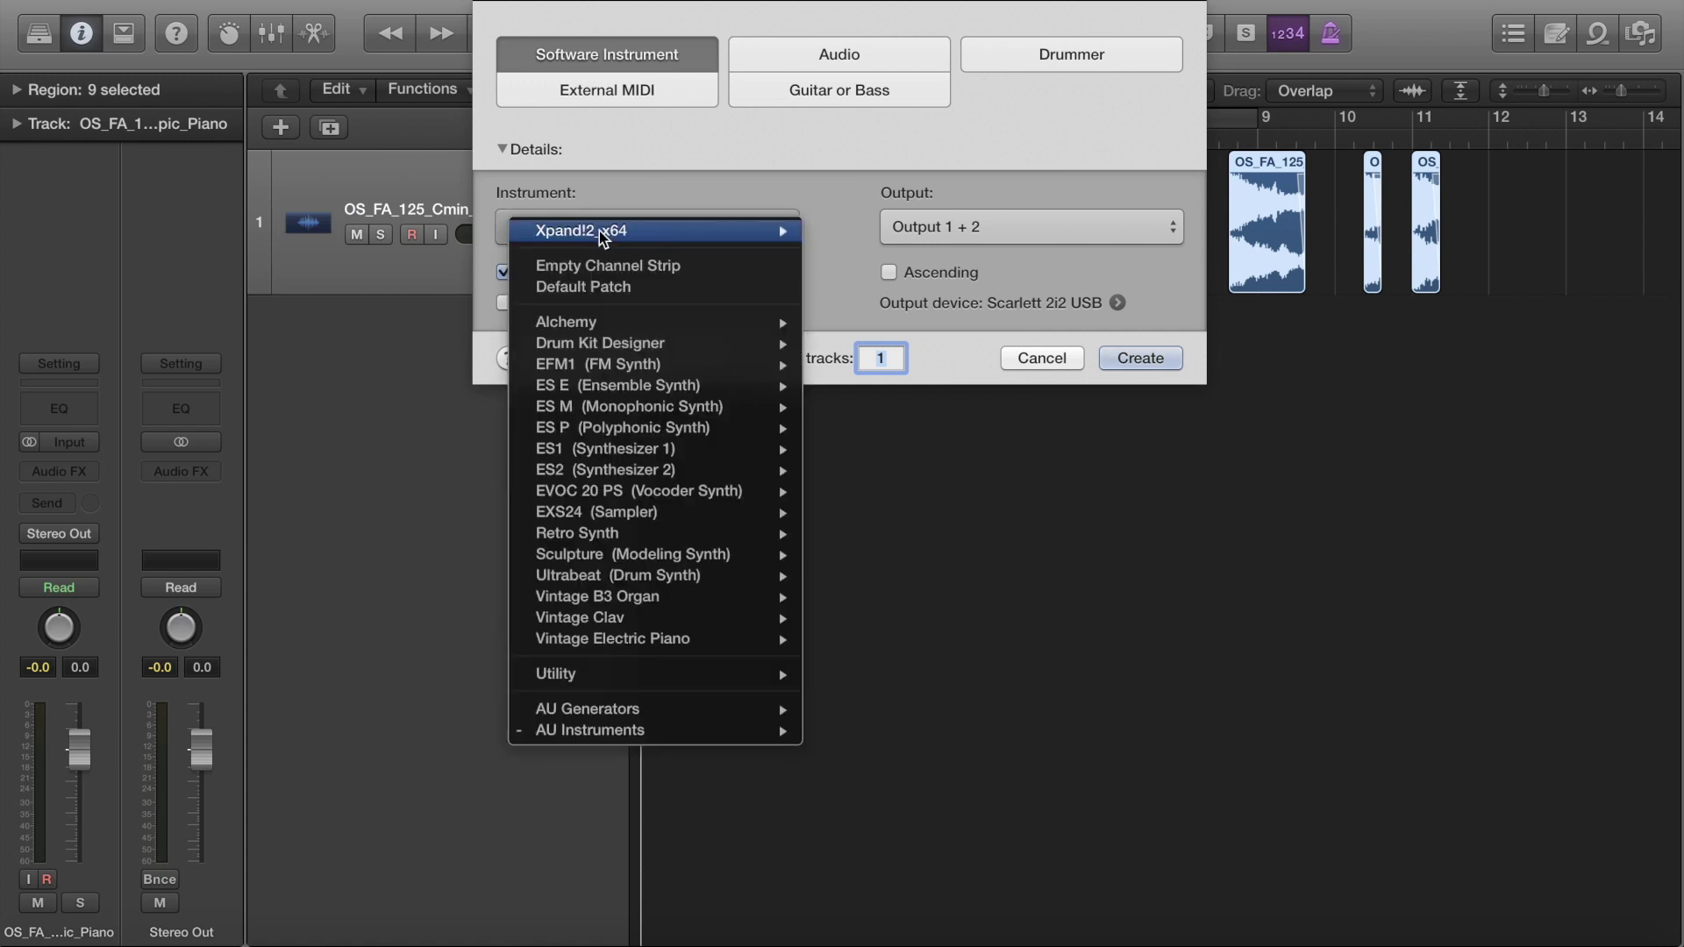
mouse_move(653, 512)
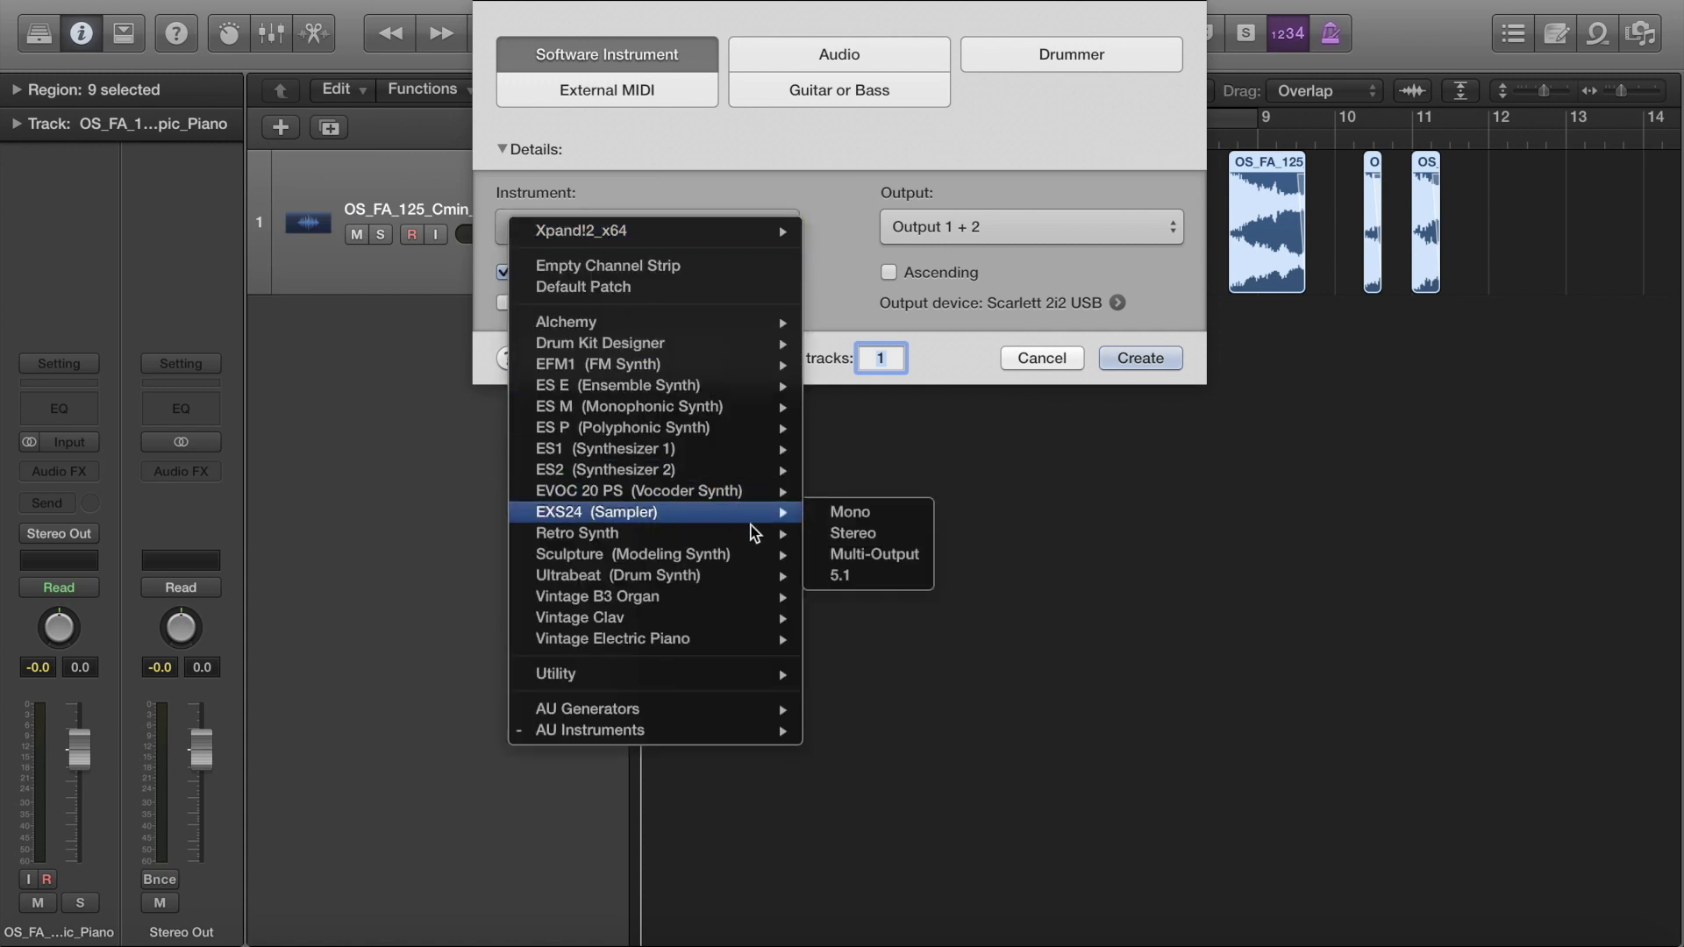
click(877, 531)
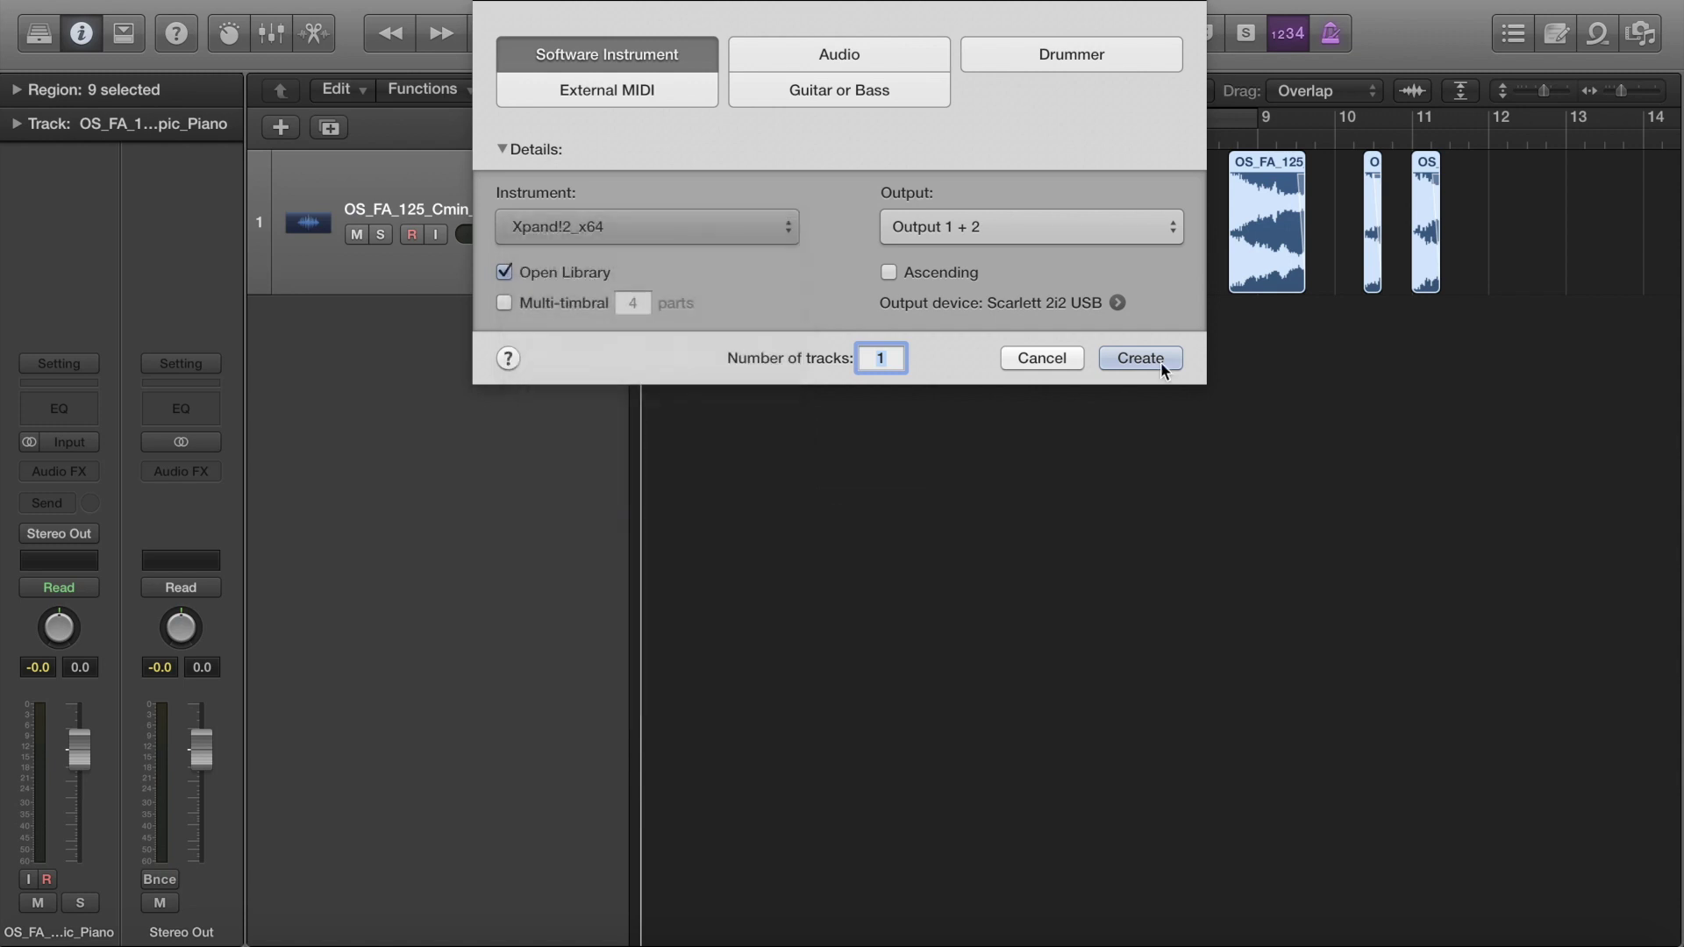
click(1145, 357)
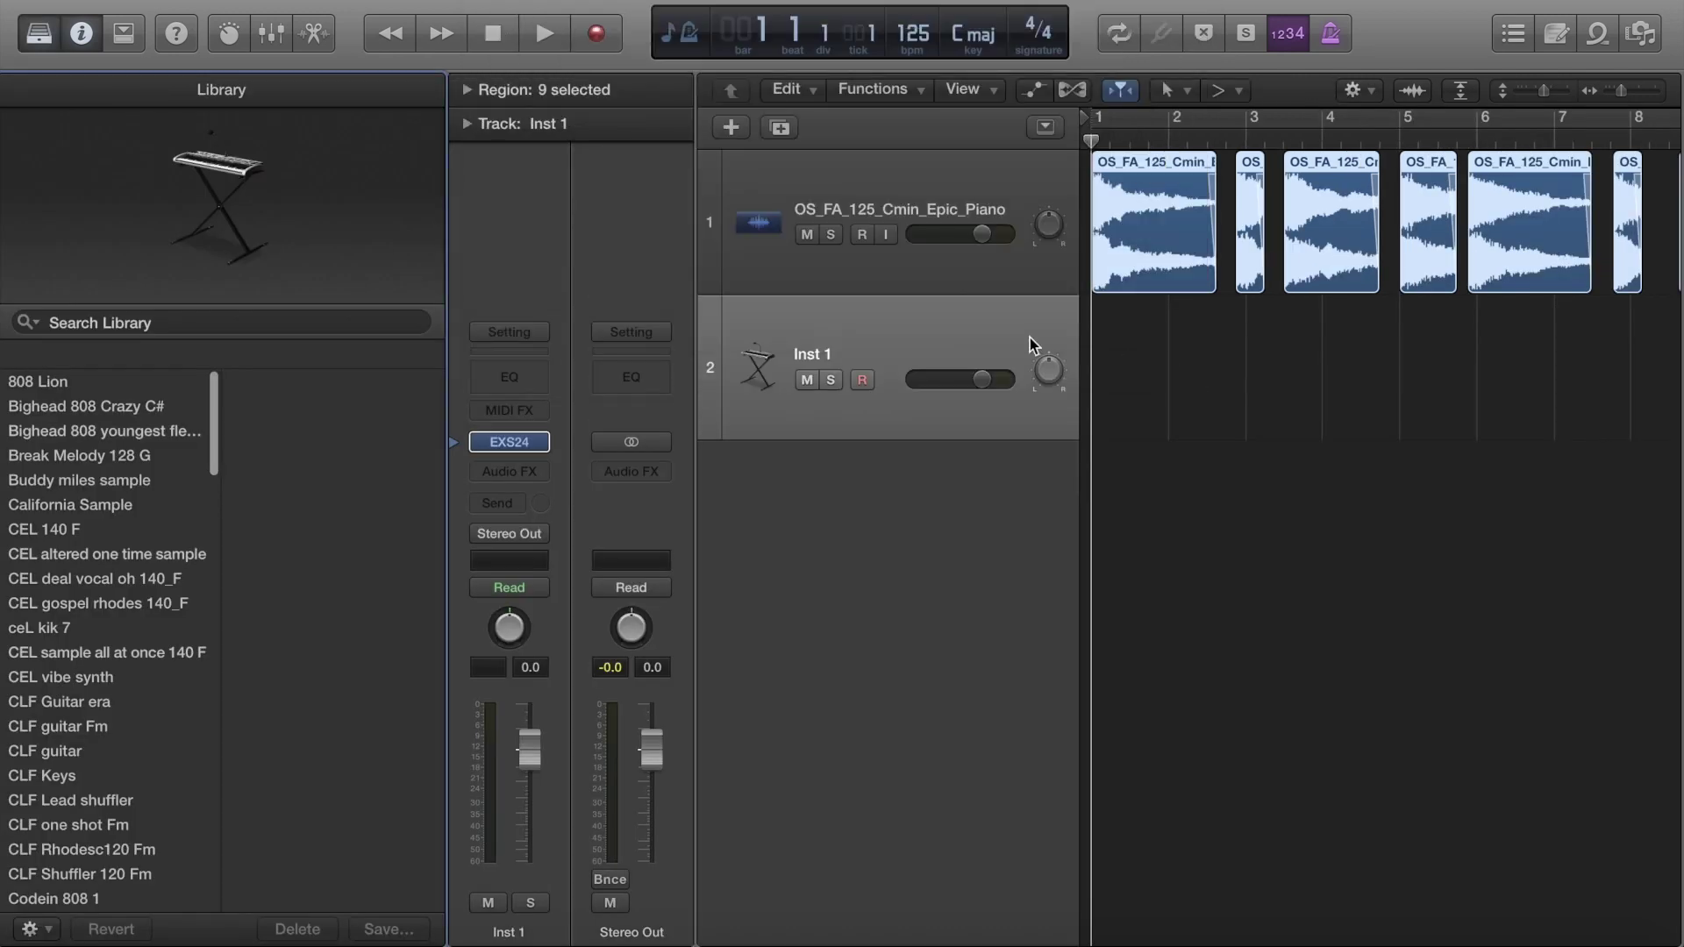
Step: Deselect the regions, hide the Library, and open then close Inst 1's EXS24 window twice
click(938, 329)
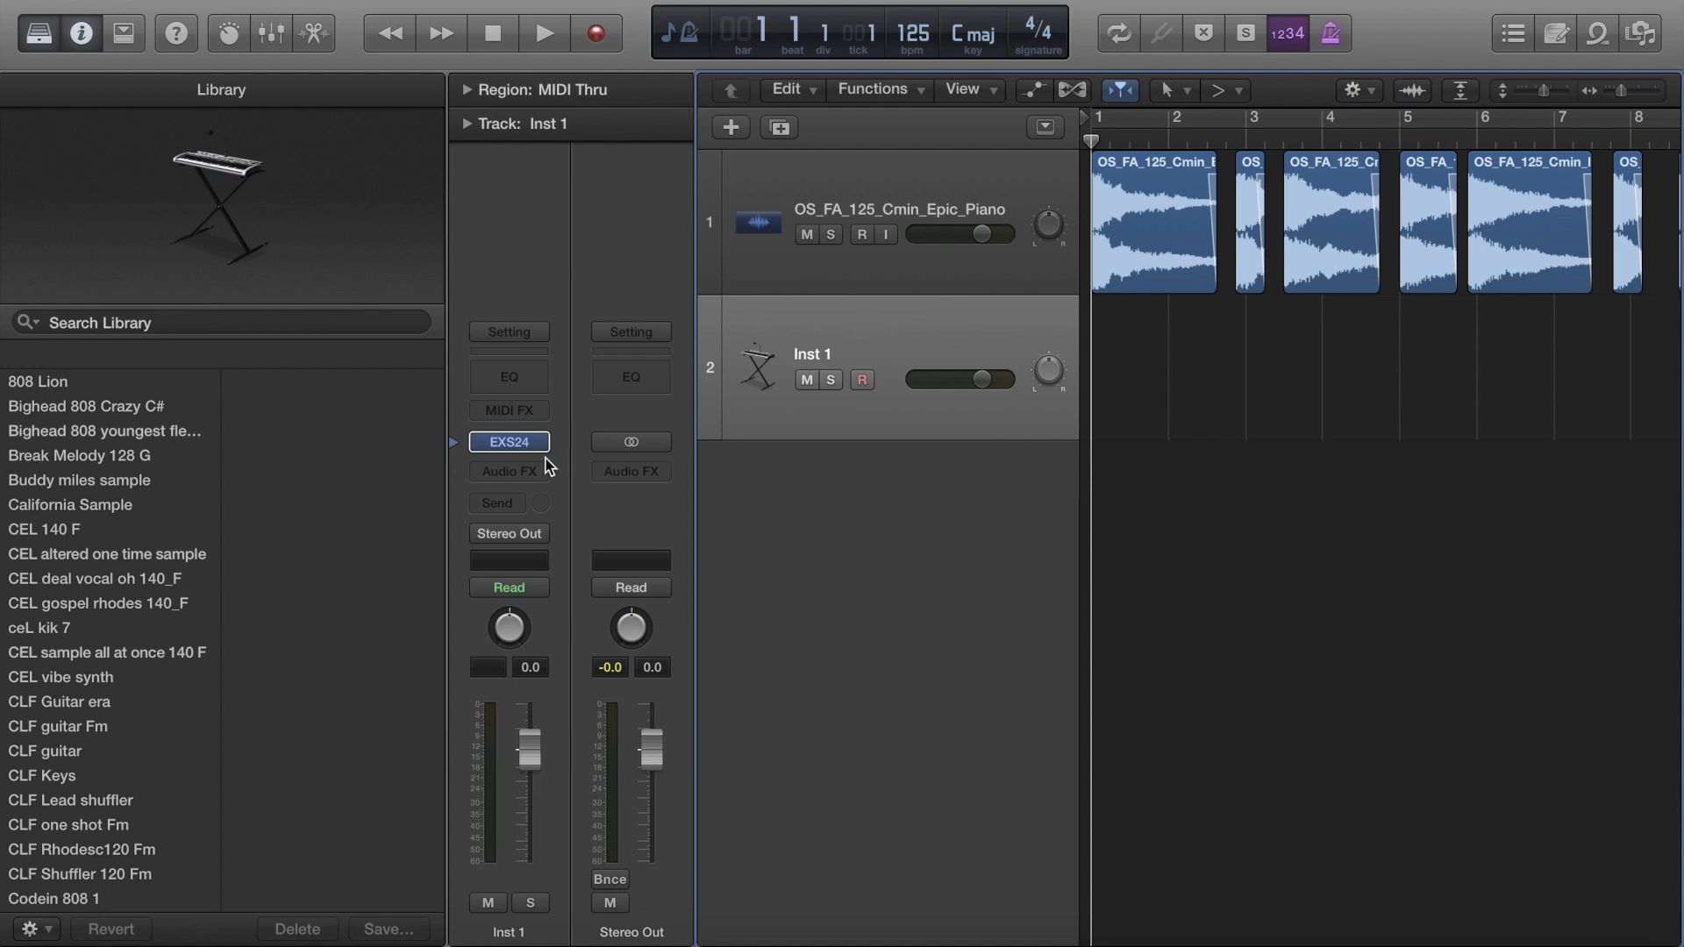
click(39, 35)
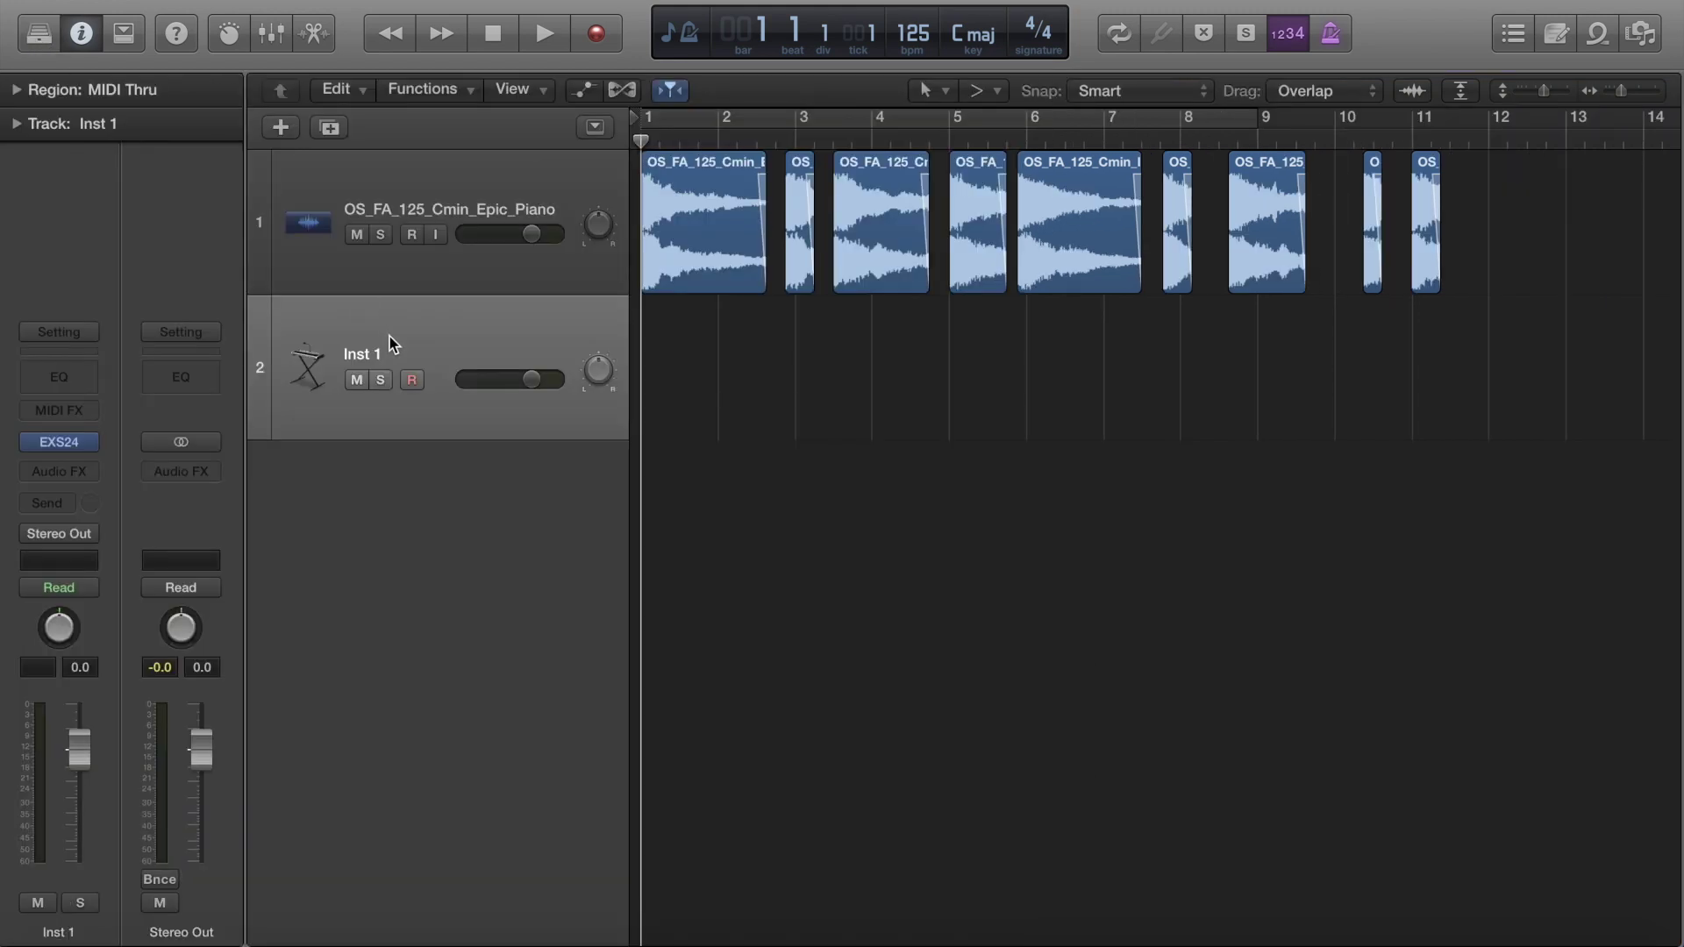
mouse_move(56, 450)
click(62, 443)
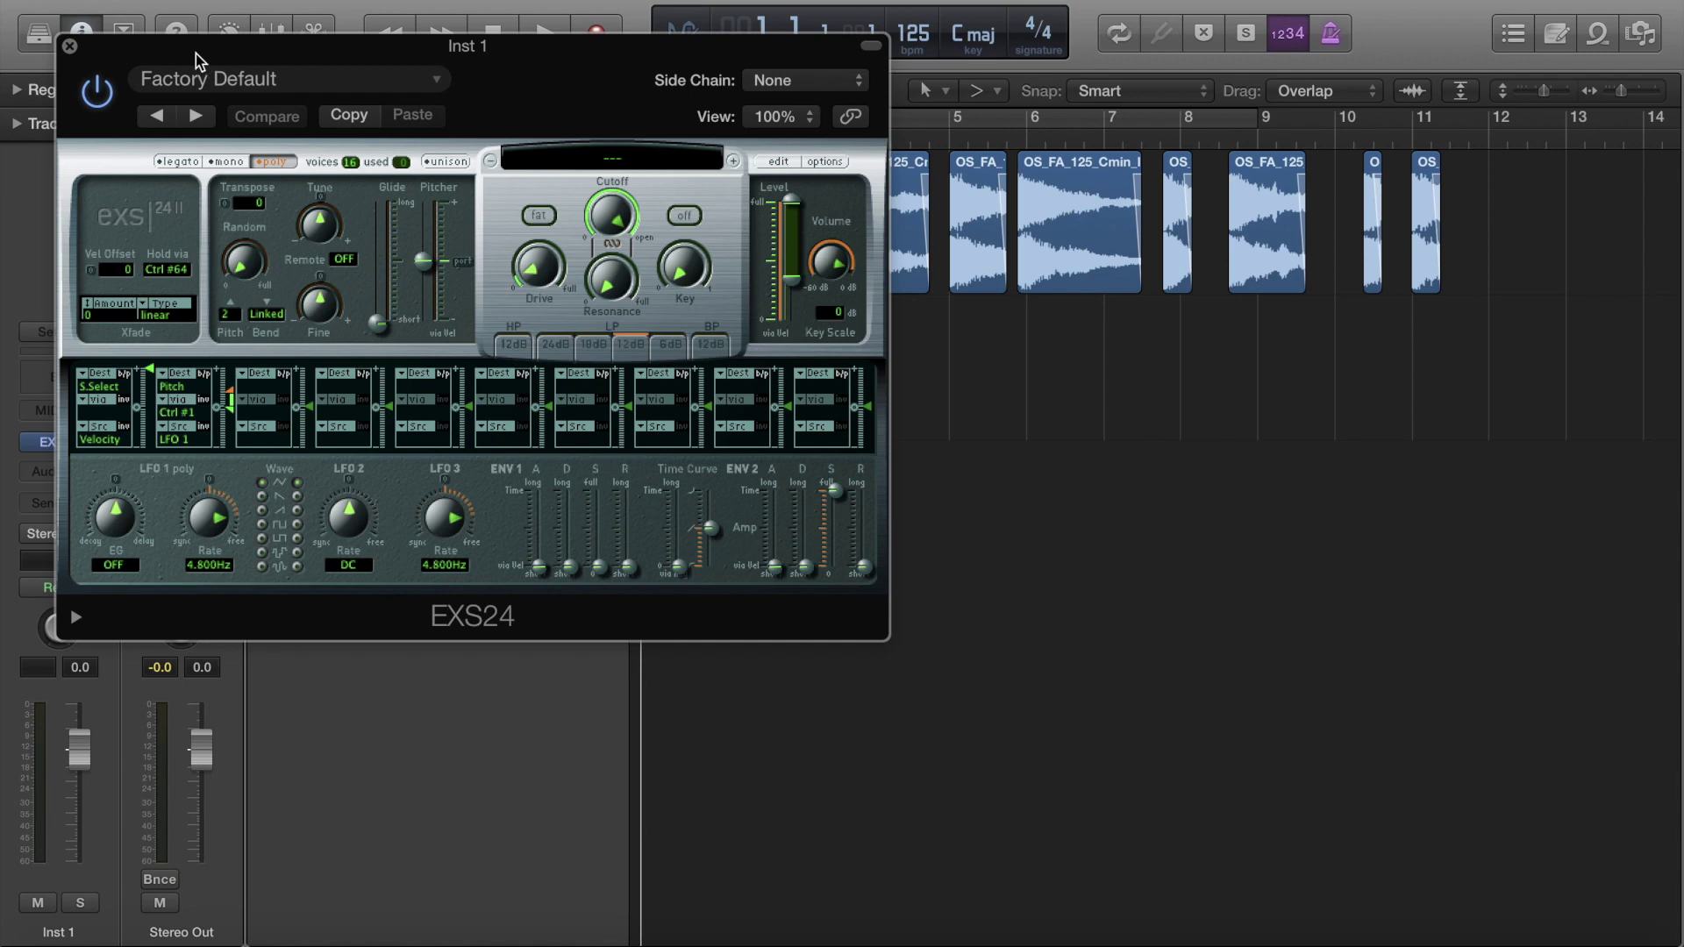
click(69, 46)
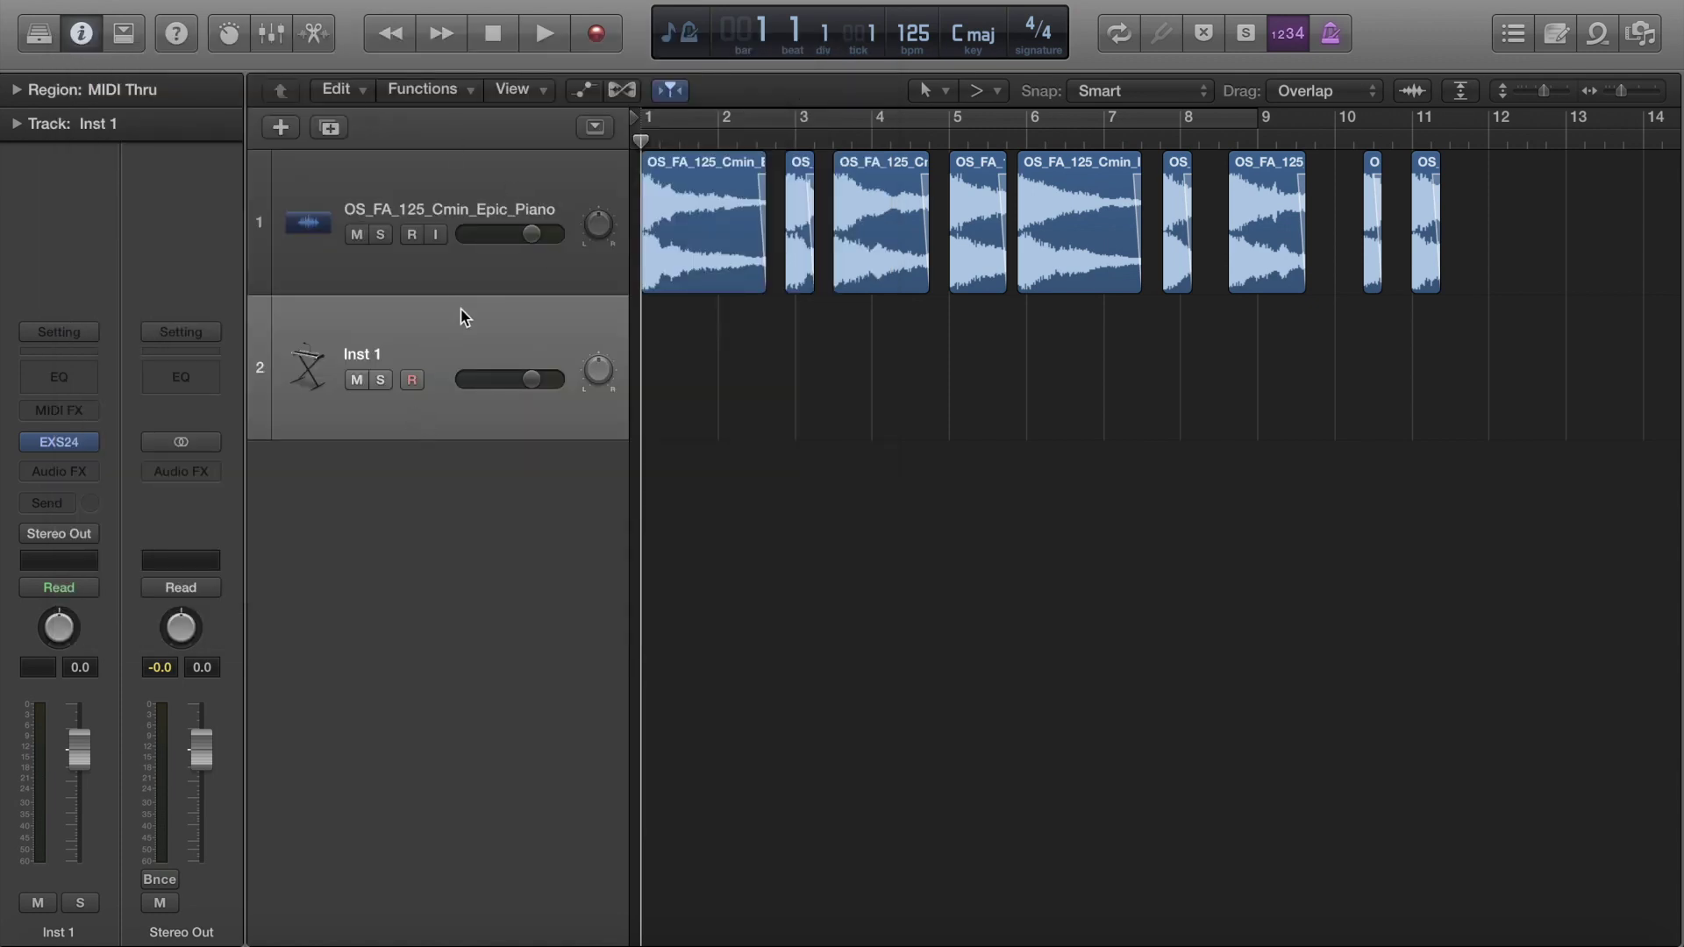
click(67, 444)
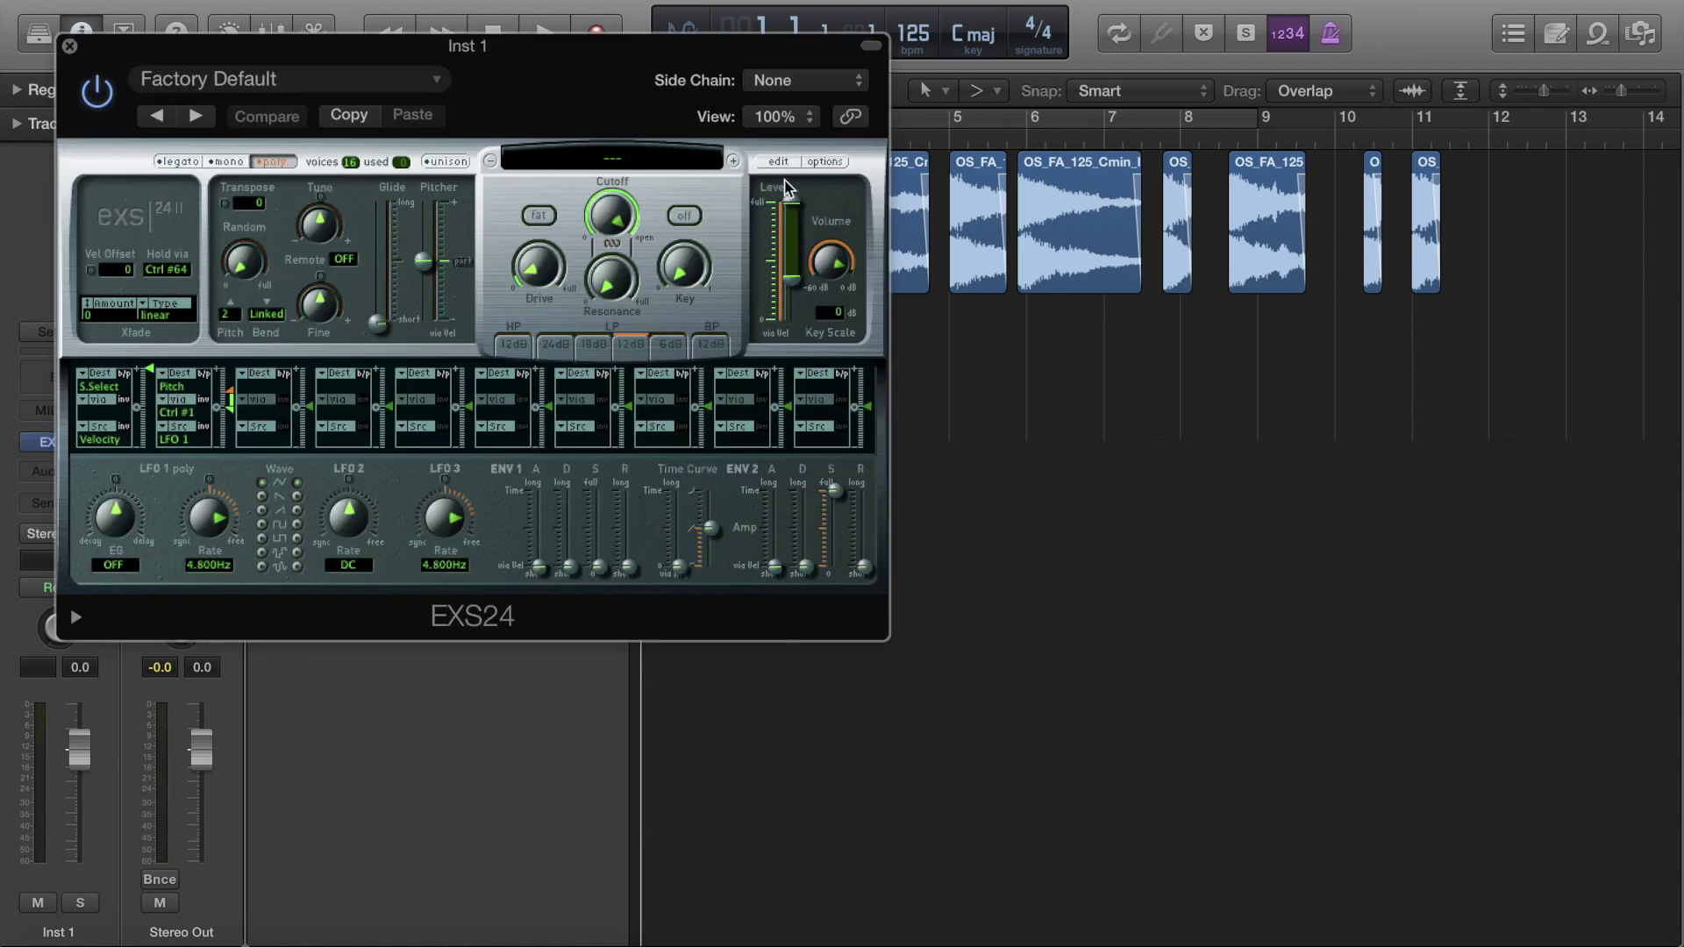
click(67, 50)
Step: Check the Advanced Tools setting under Logic Pro X > Preferences, then close the preferences
click(88, 0)
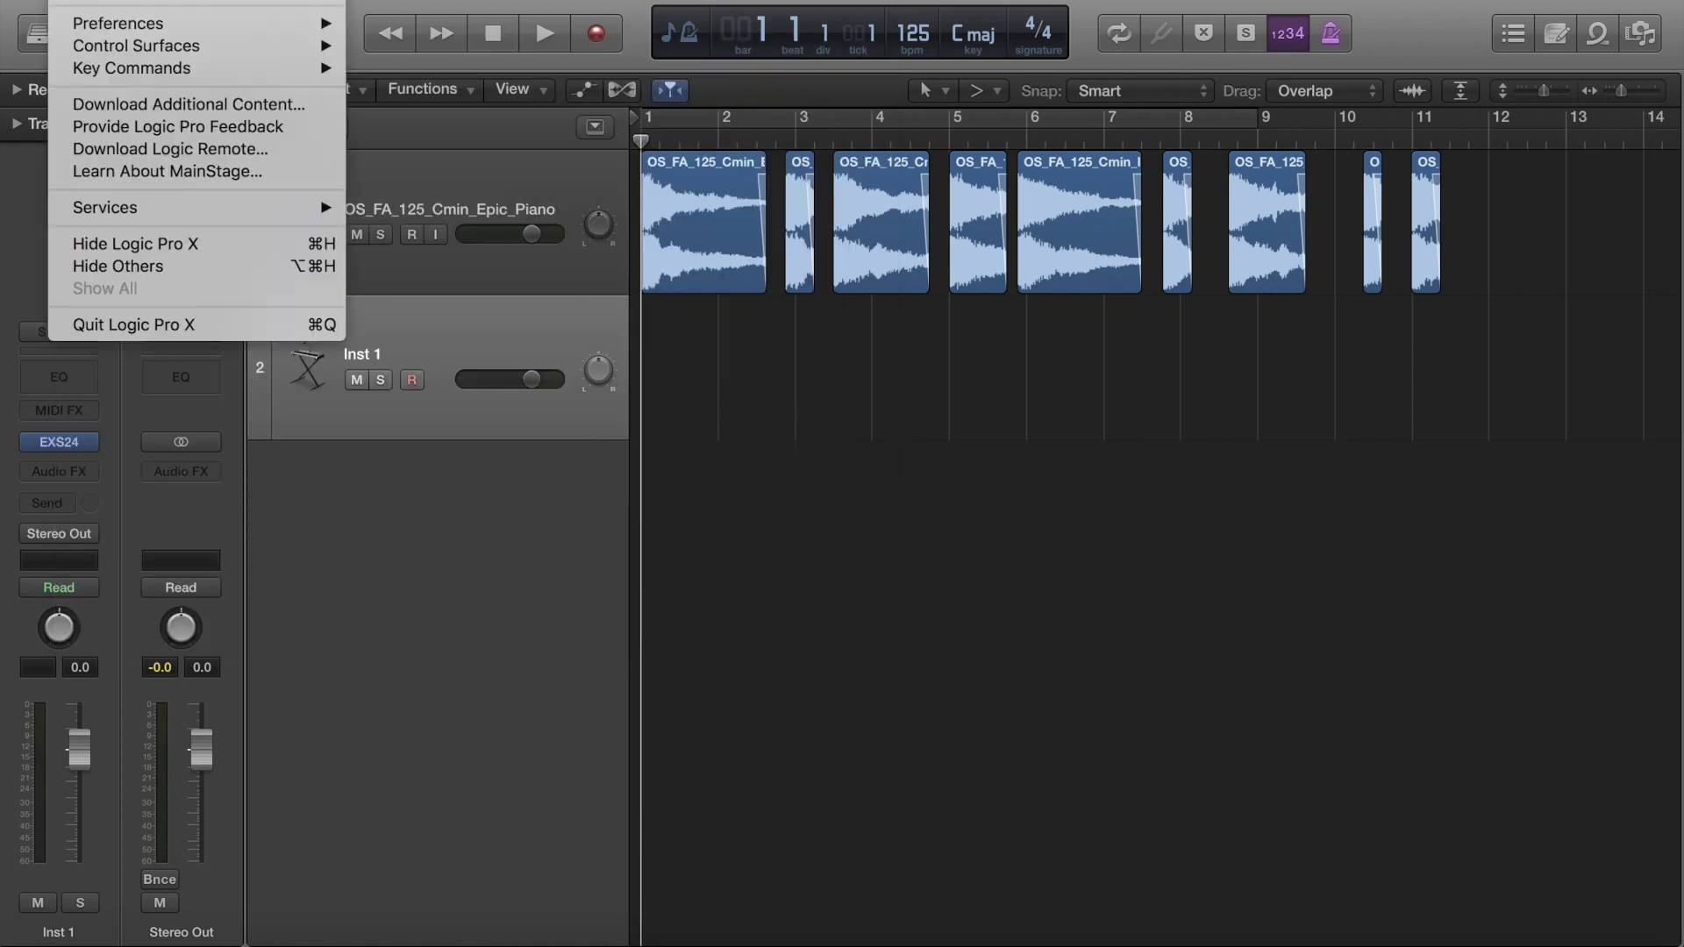
mouse_move(95, 30)
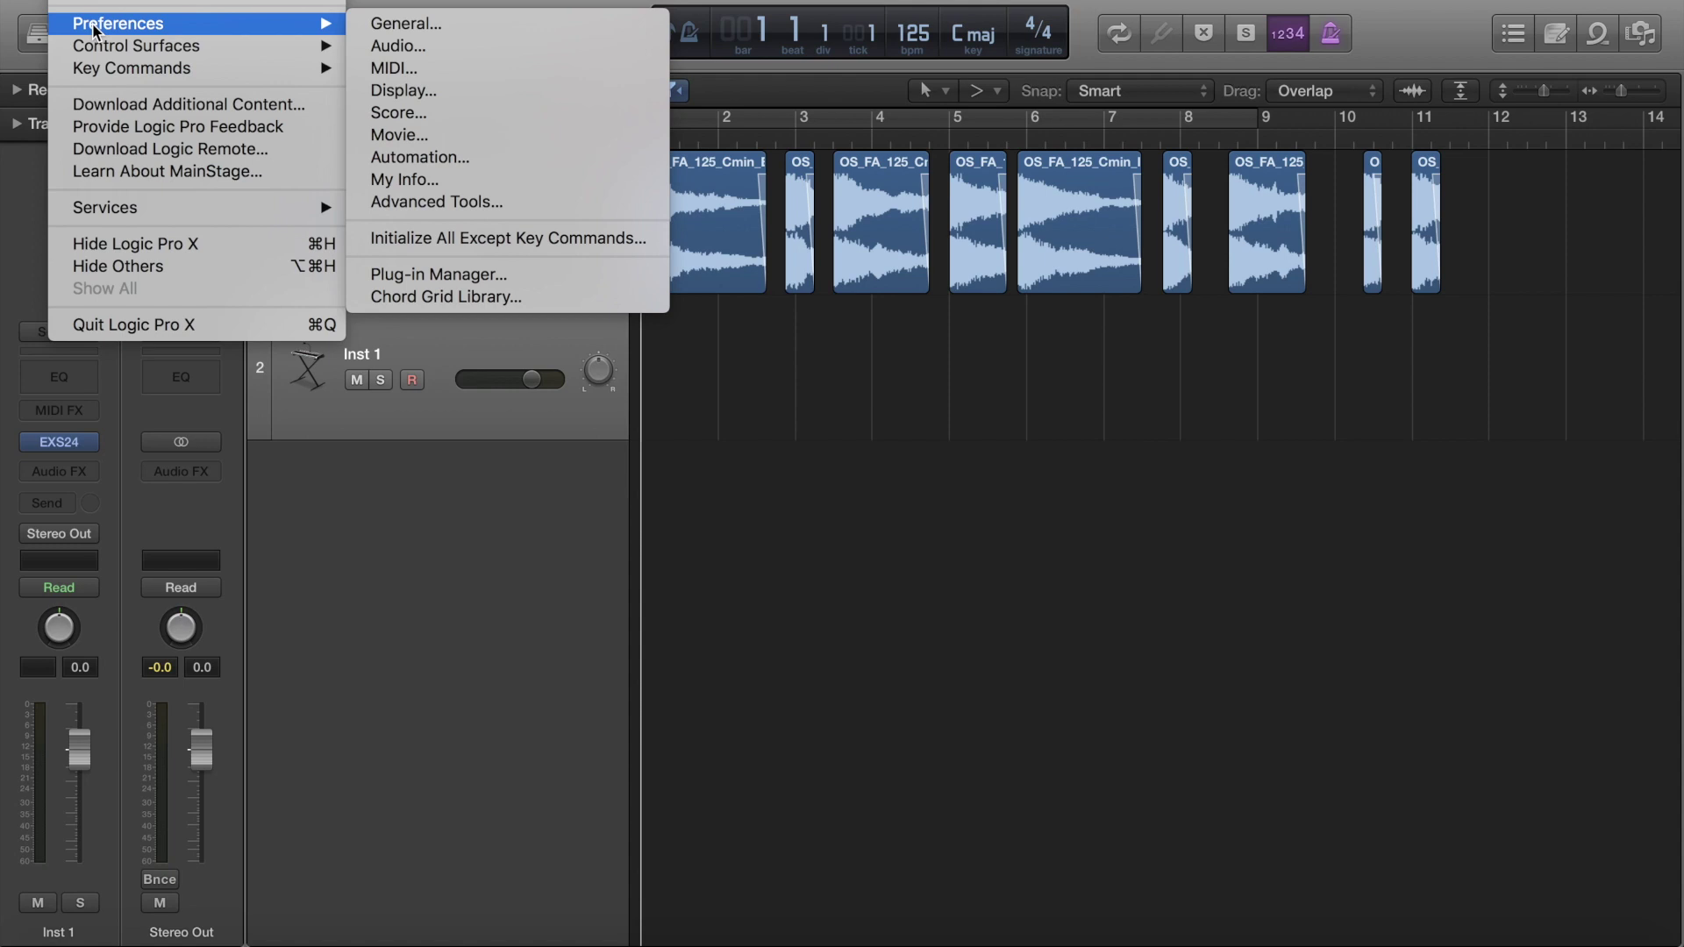
click(450, 201)
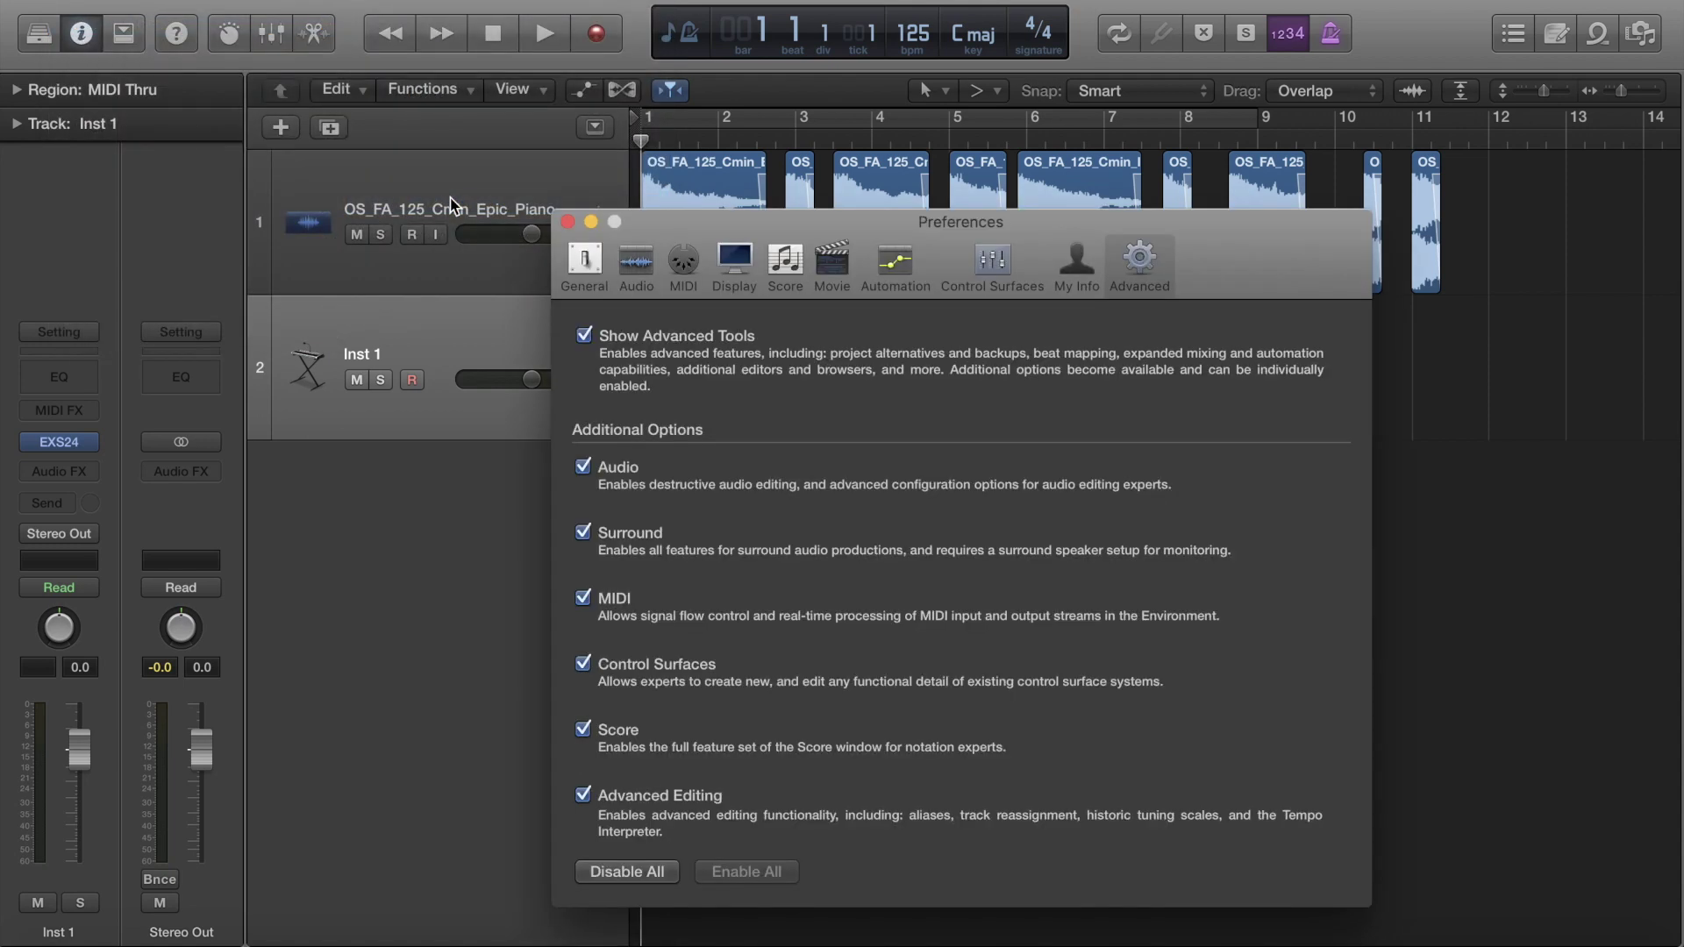
click(568, 222)
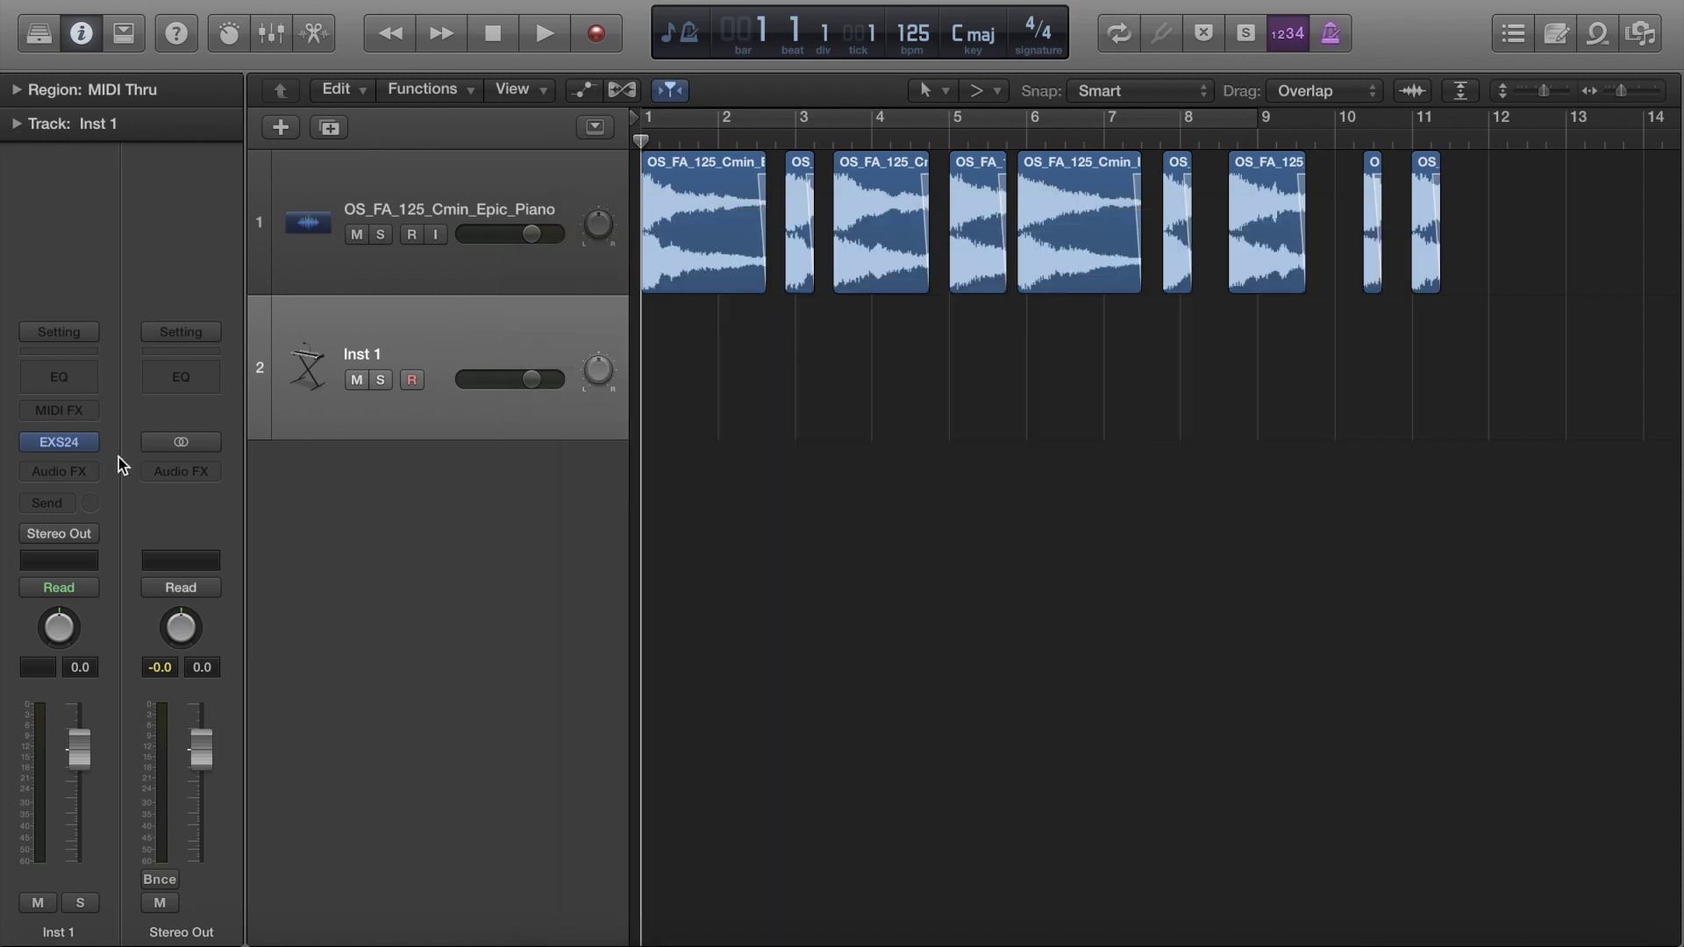
click(88, 0)
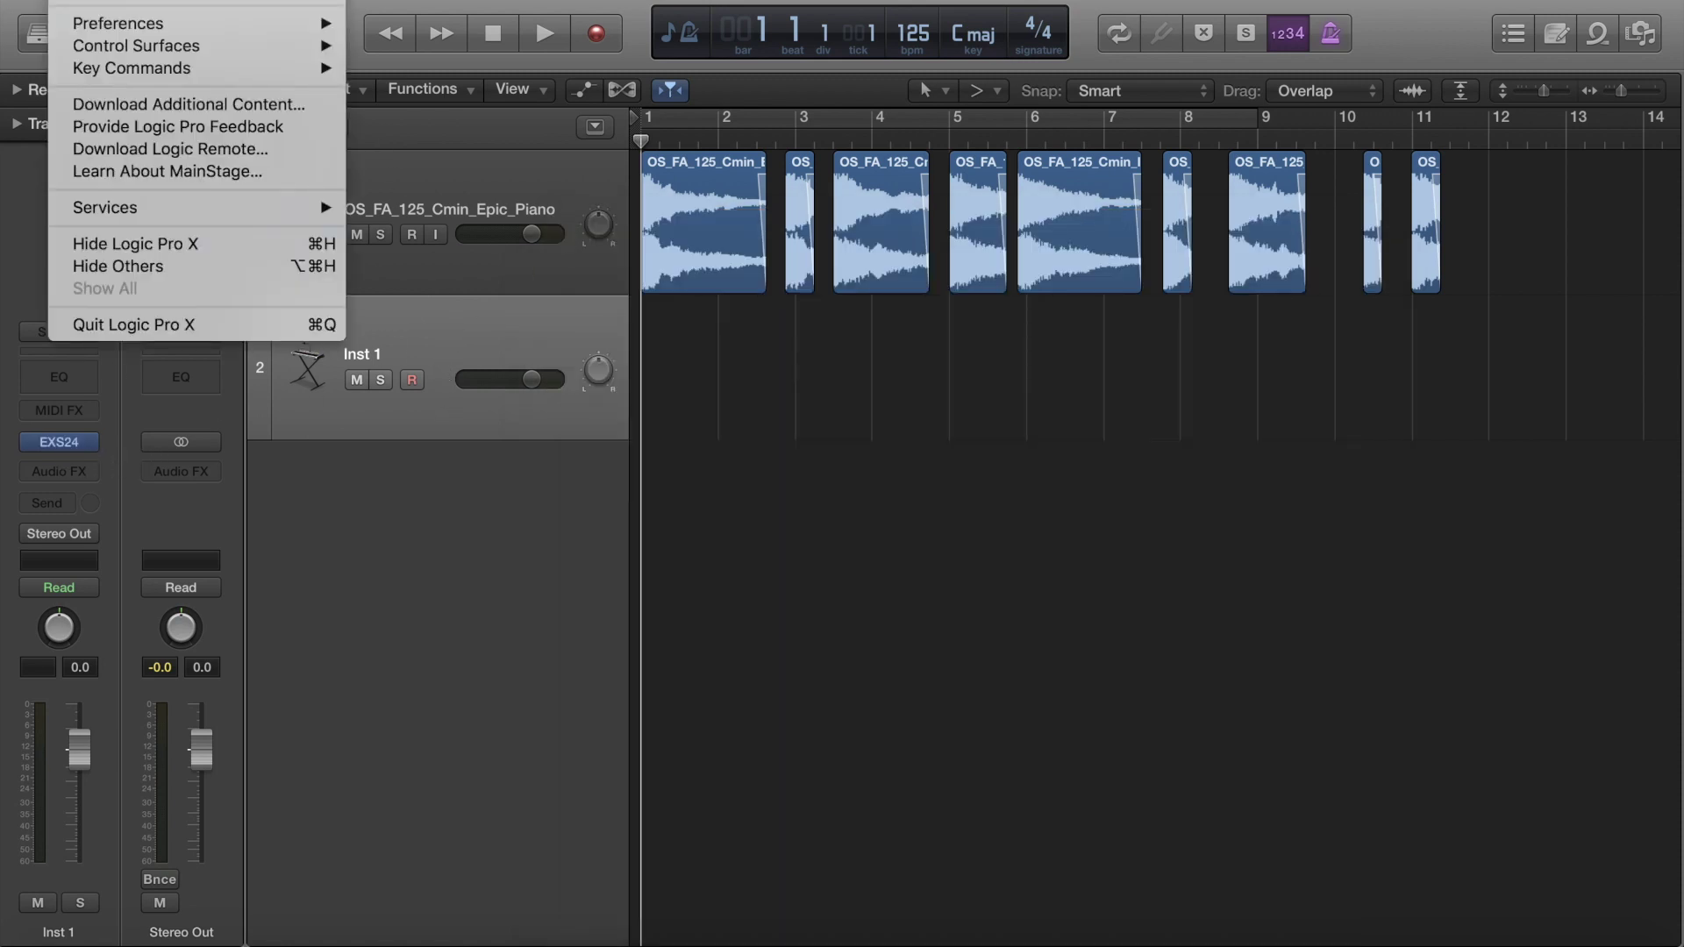
mouse_move(158, 33)
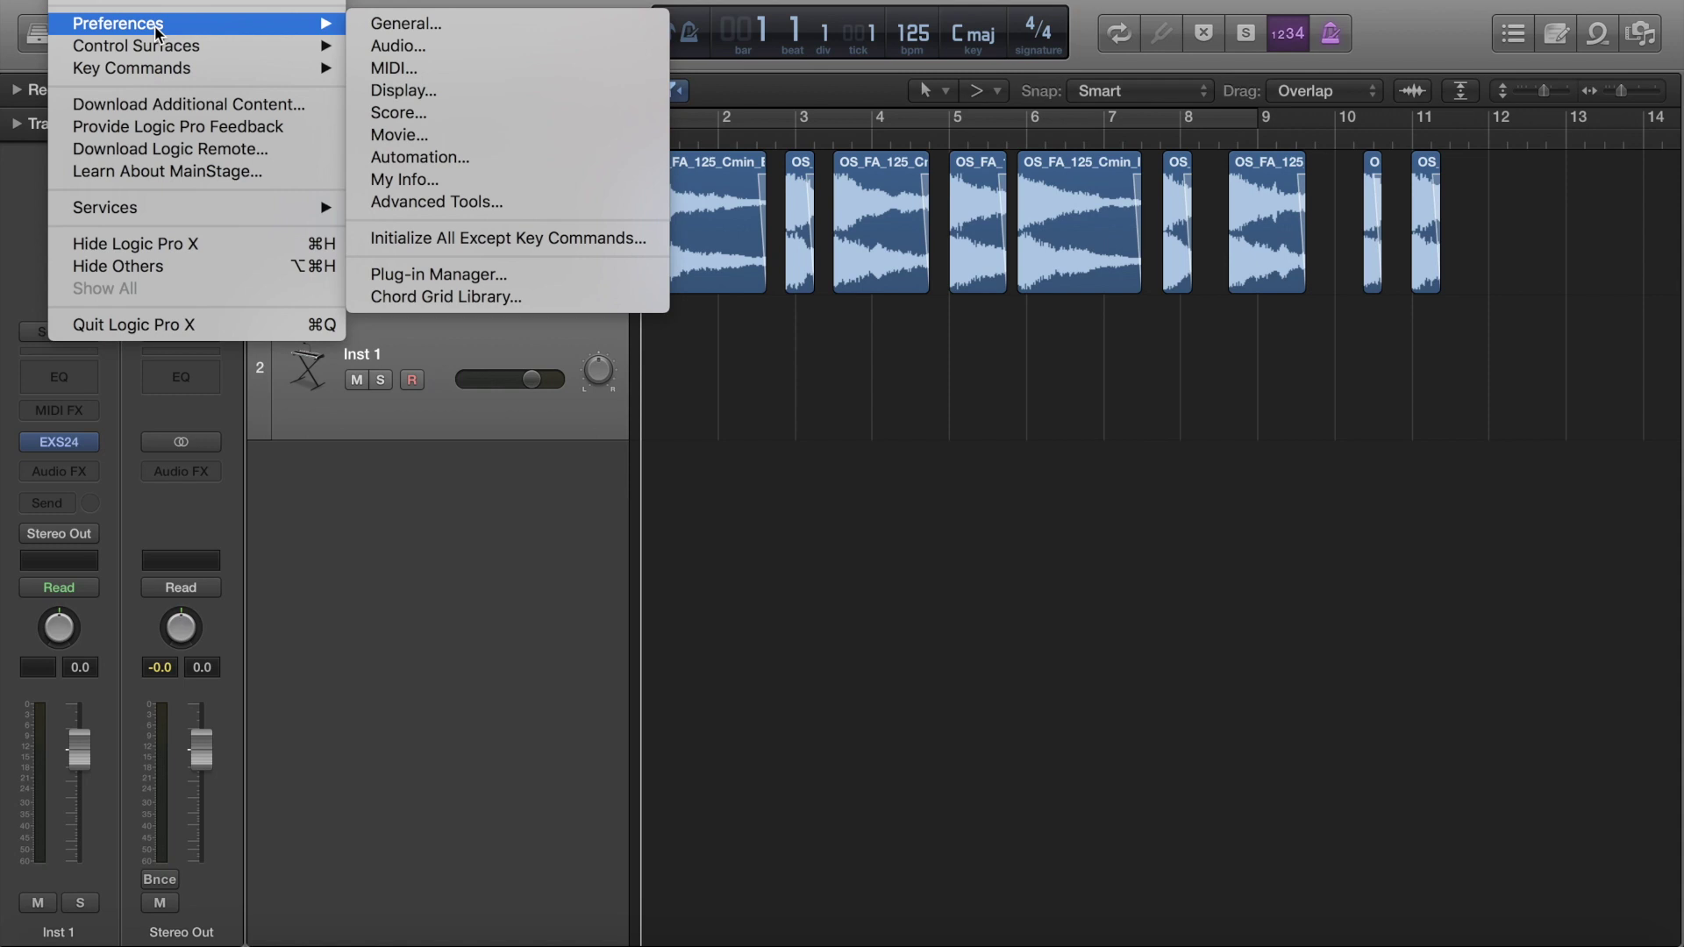
click(469, 206)
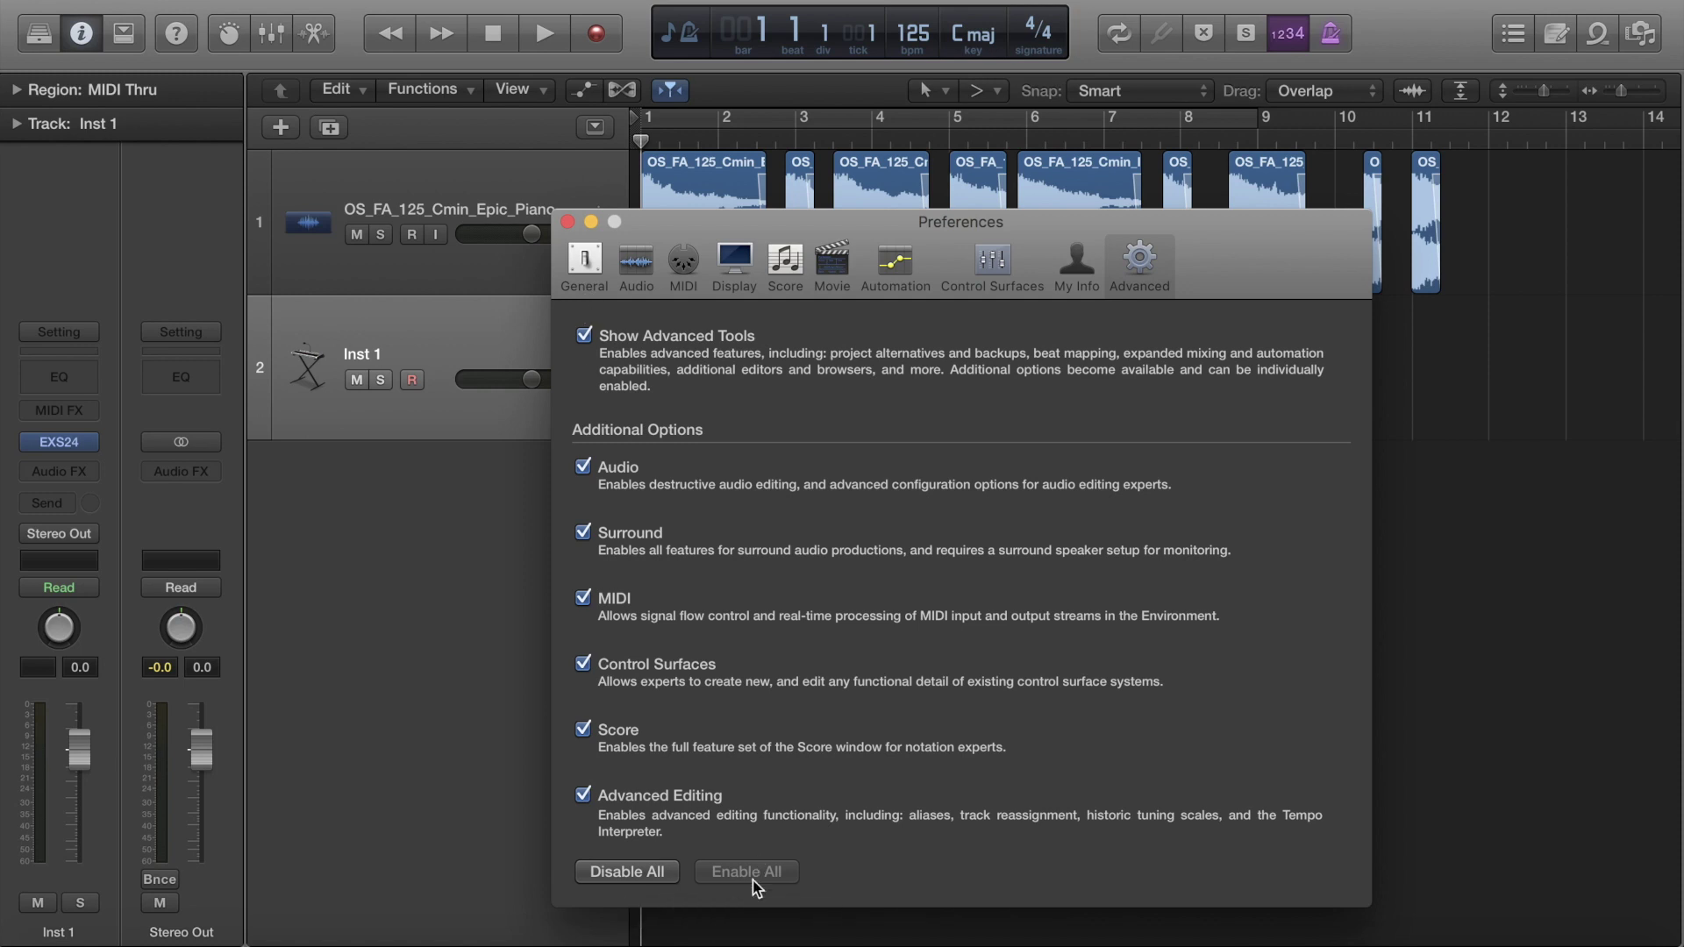
click(567, 222)
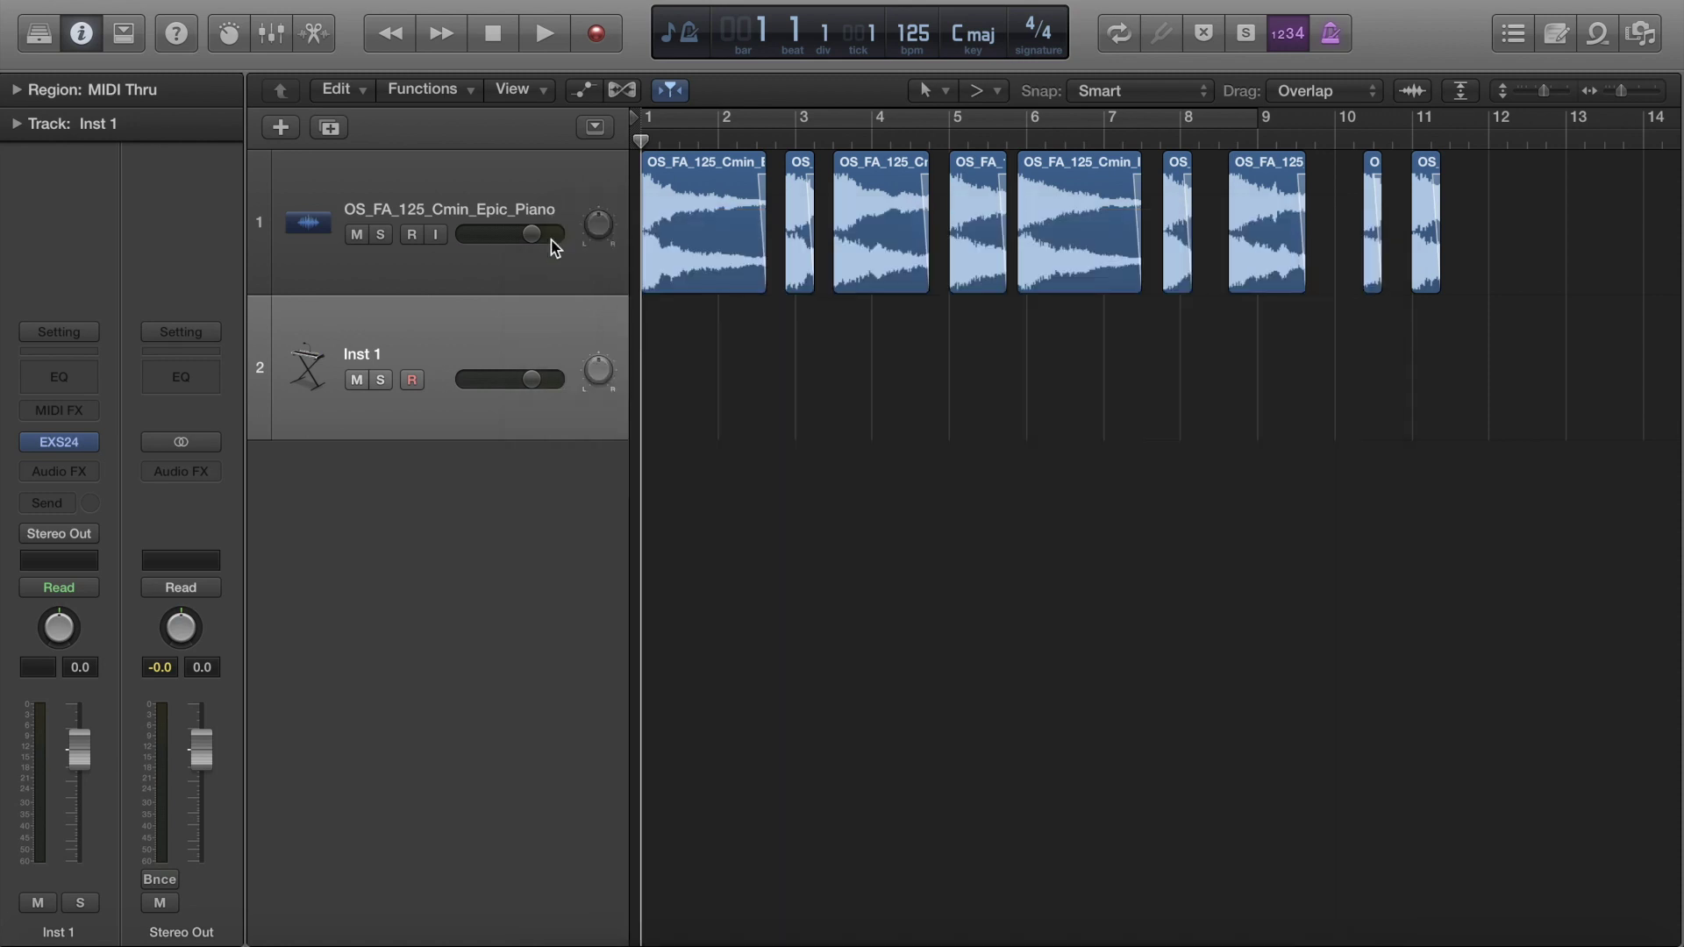
Step: Open the track's EXS24 sampler and its empty Instrument Editor
click(56, 444)
click(779, 161)
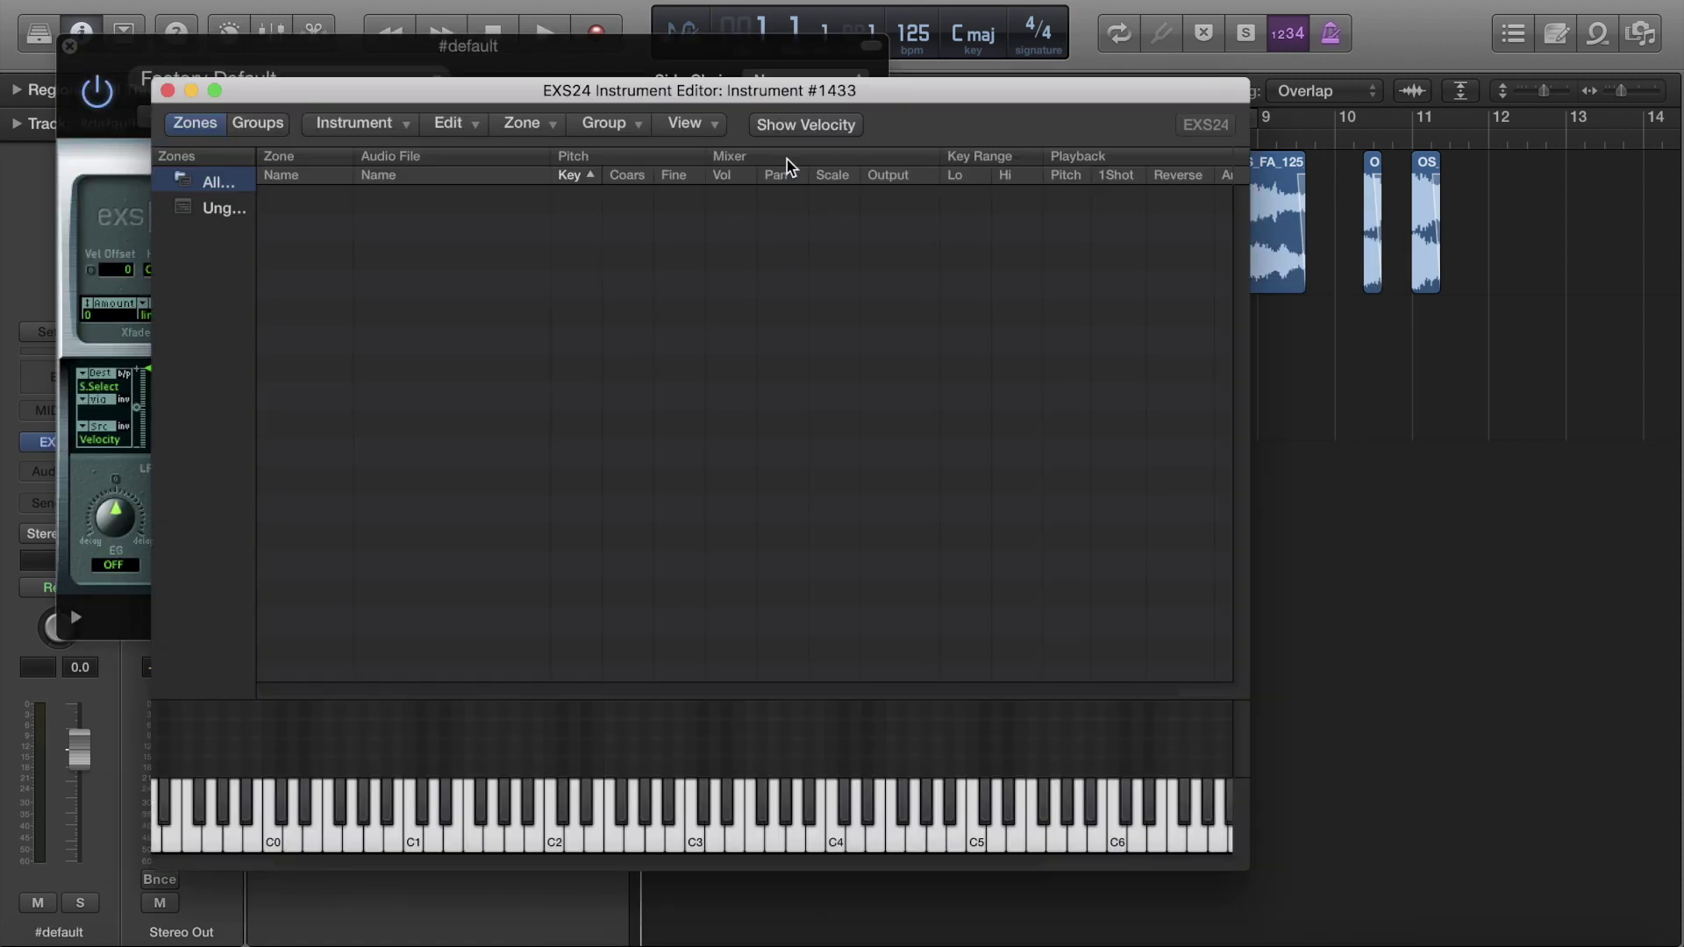
click(93, 58)
Step: Drop the nine piano chops into the EXS24 editor as contiguous zones from C1
click(69, 46)
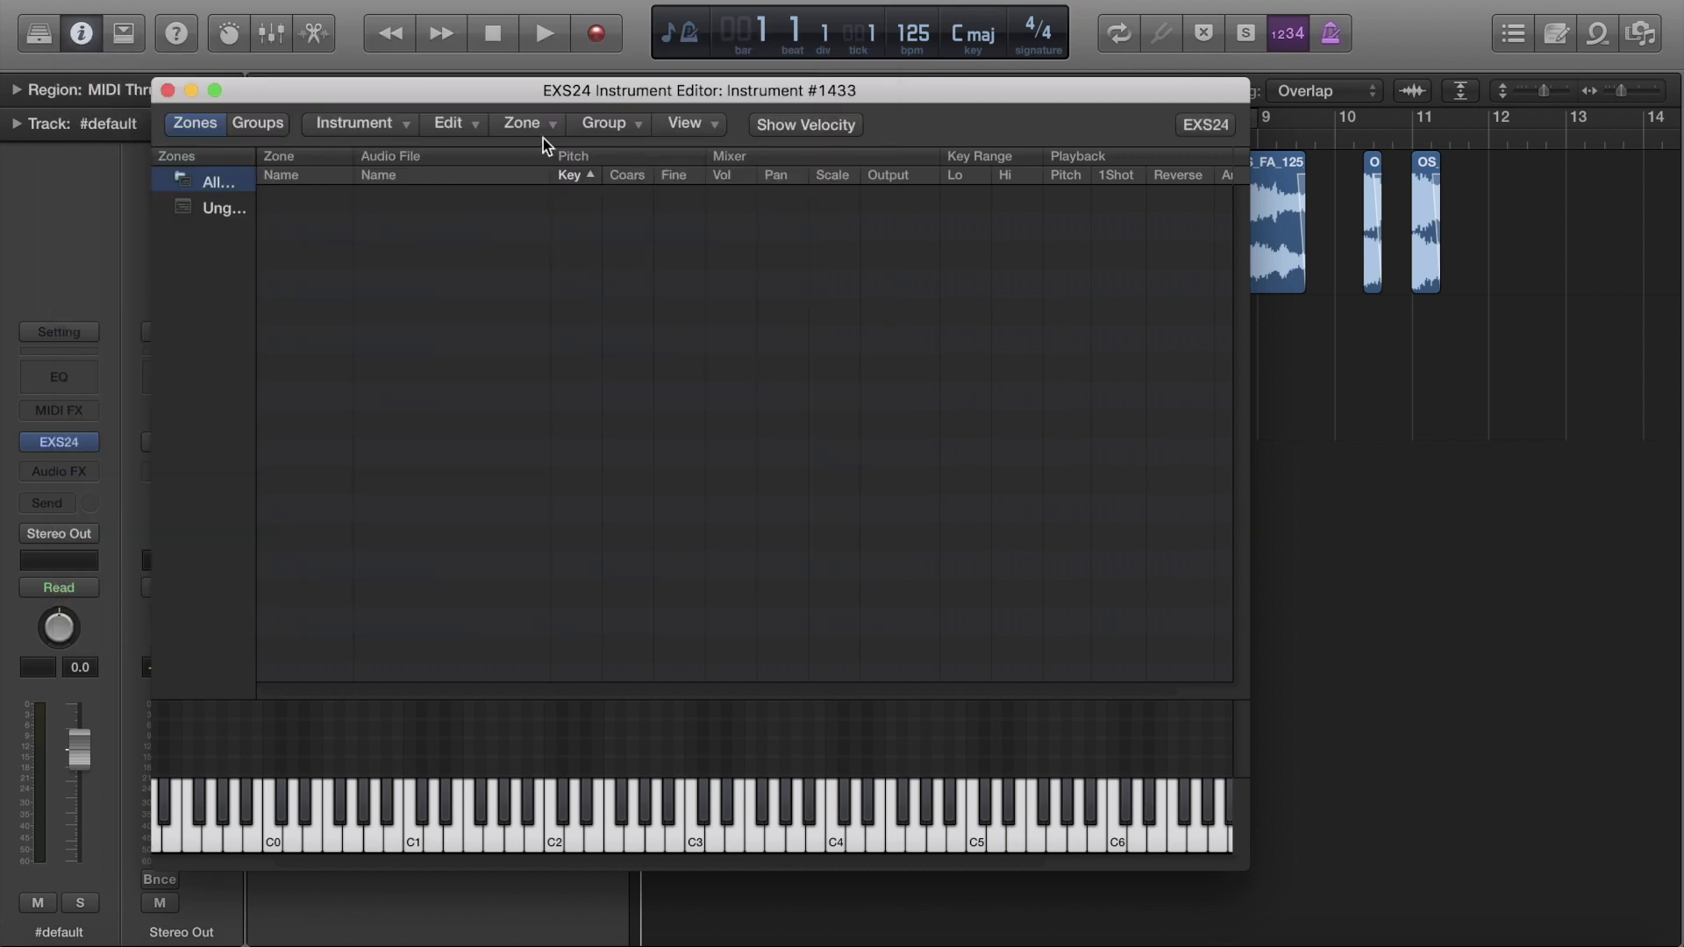
drag(504, 88, 813, 456)
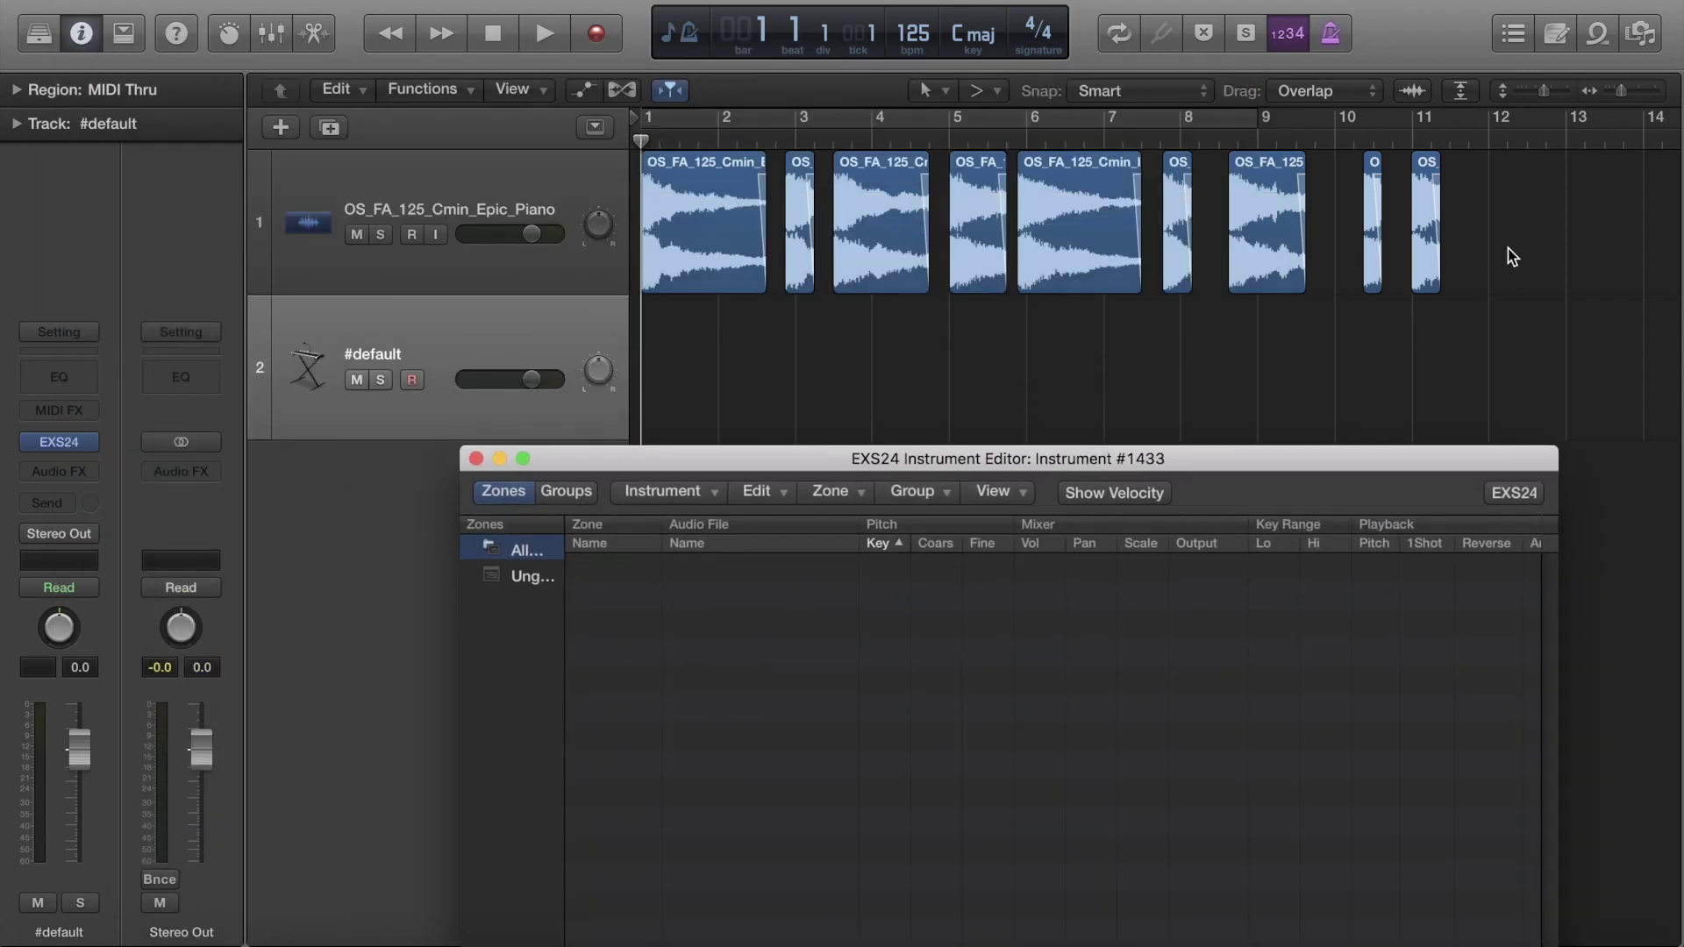
drag(1326, 217, 685, 699)
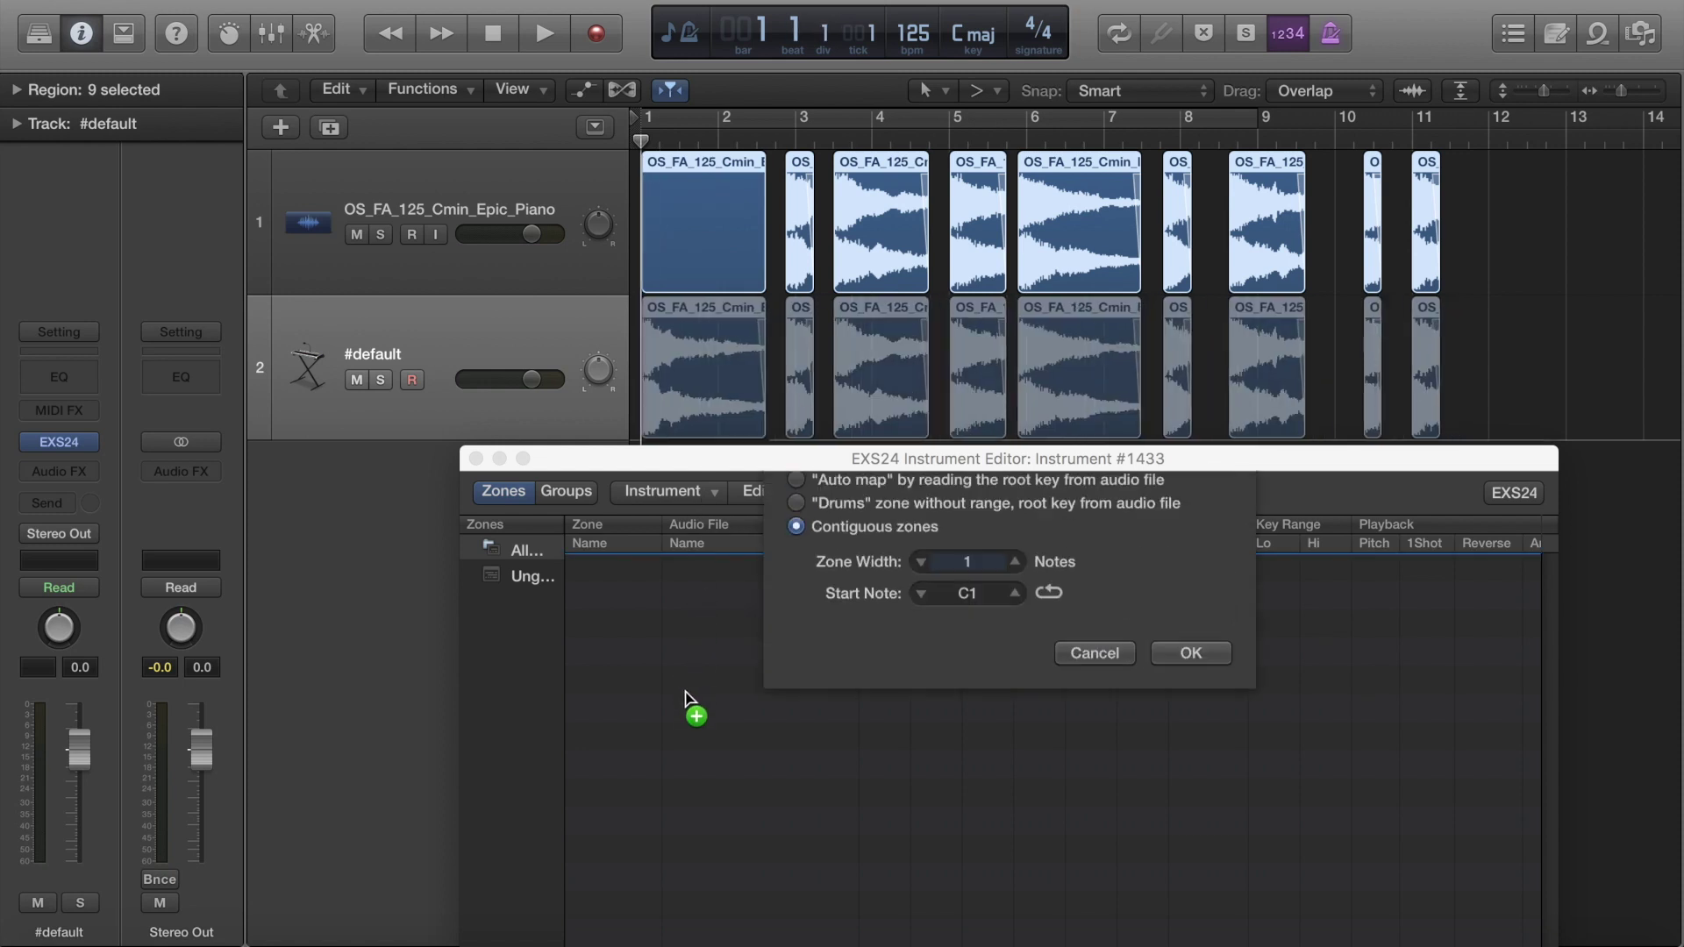
click(1189, 708)
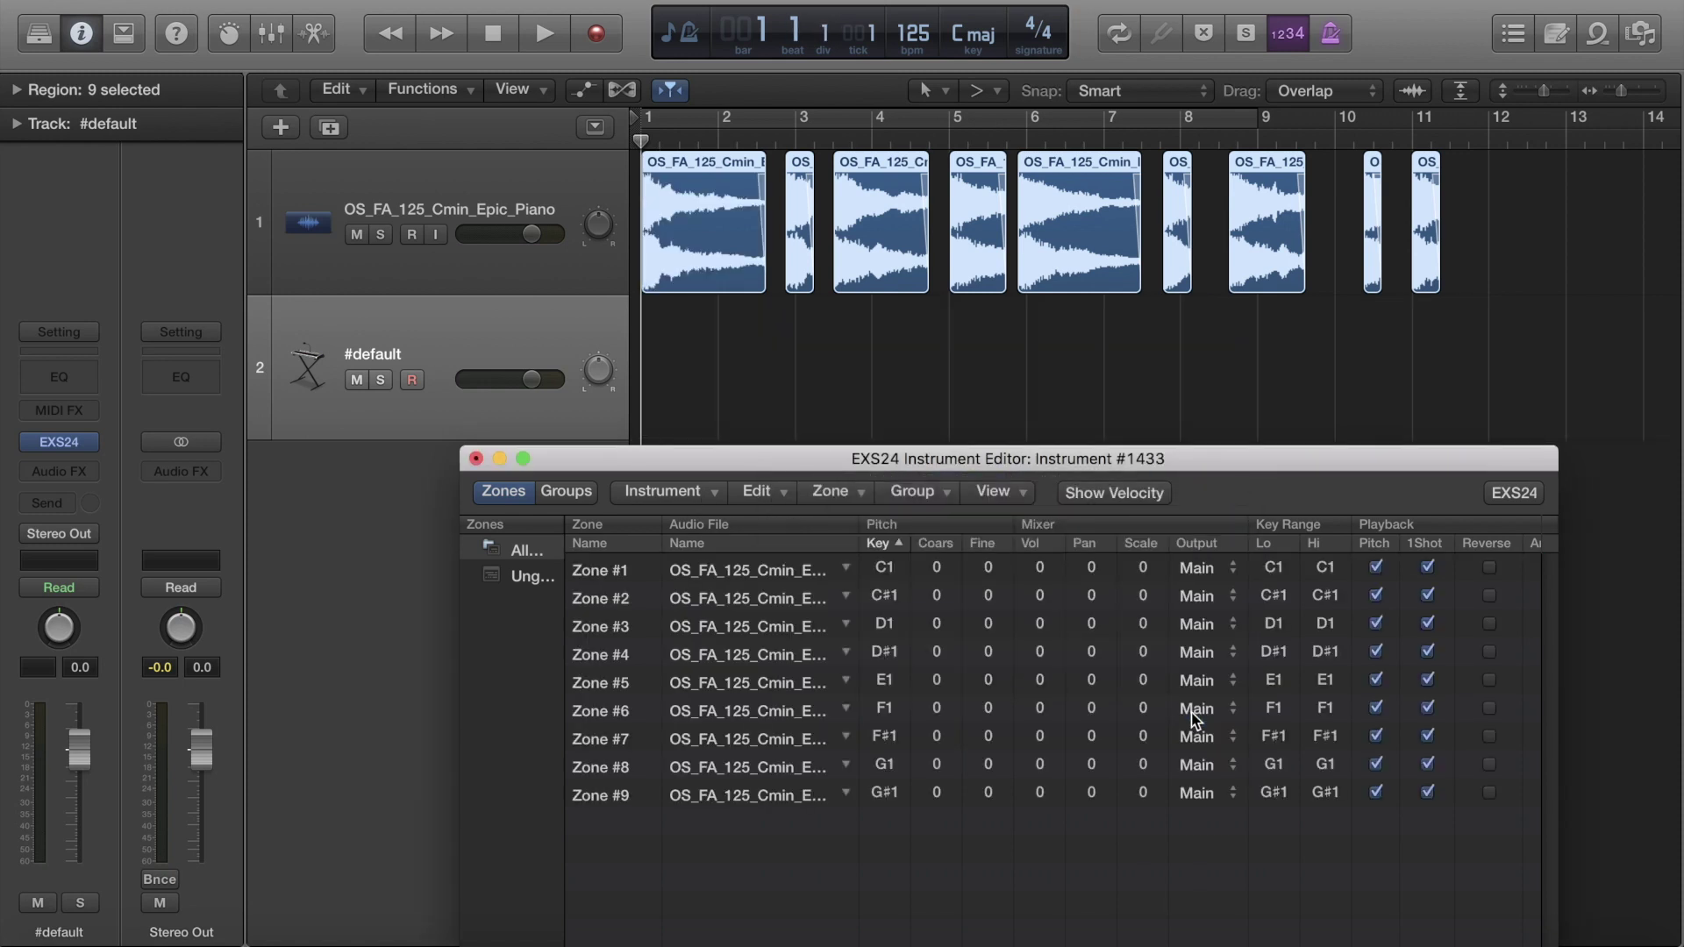
drag(1002, 463, 845, 86)
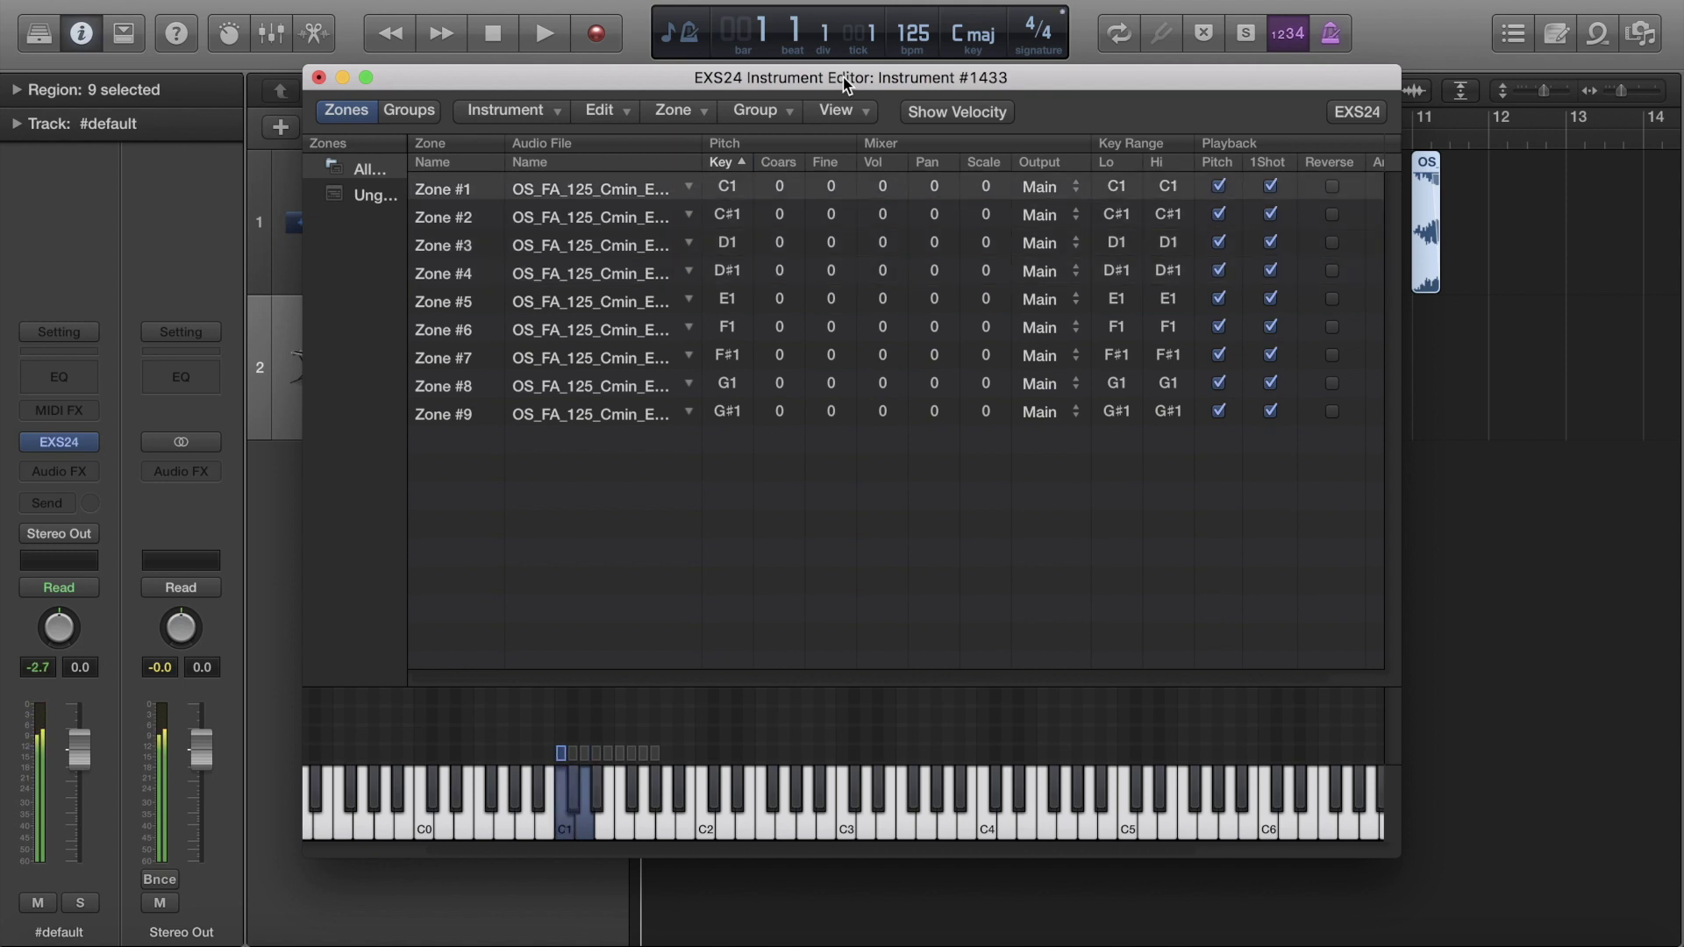
Step: Audition the project's playback, then mute the original piano audio track
key(space)
key(space)
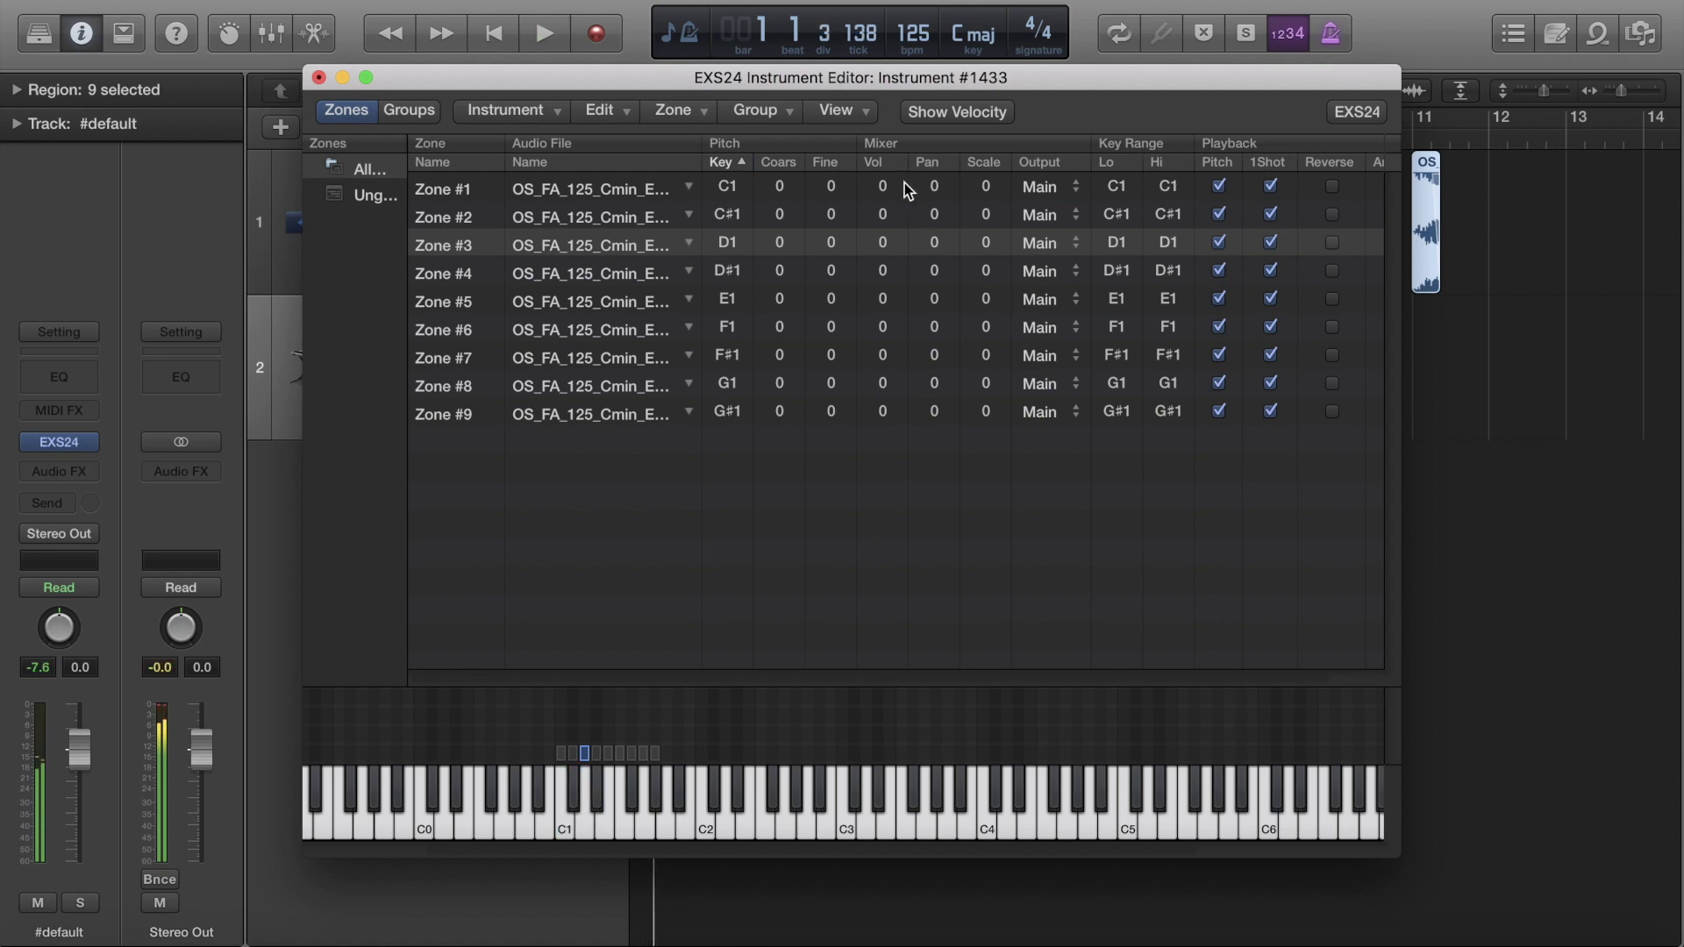
drag(848, 77, 824, 379)
click(1339, 120)
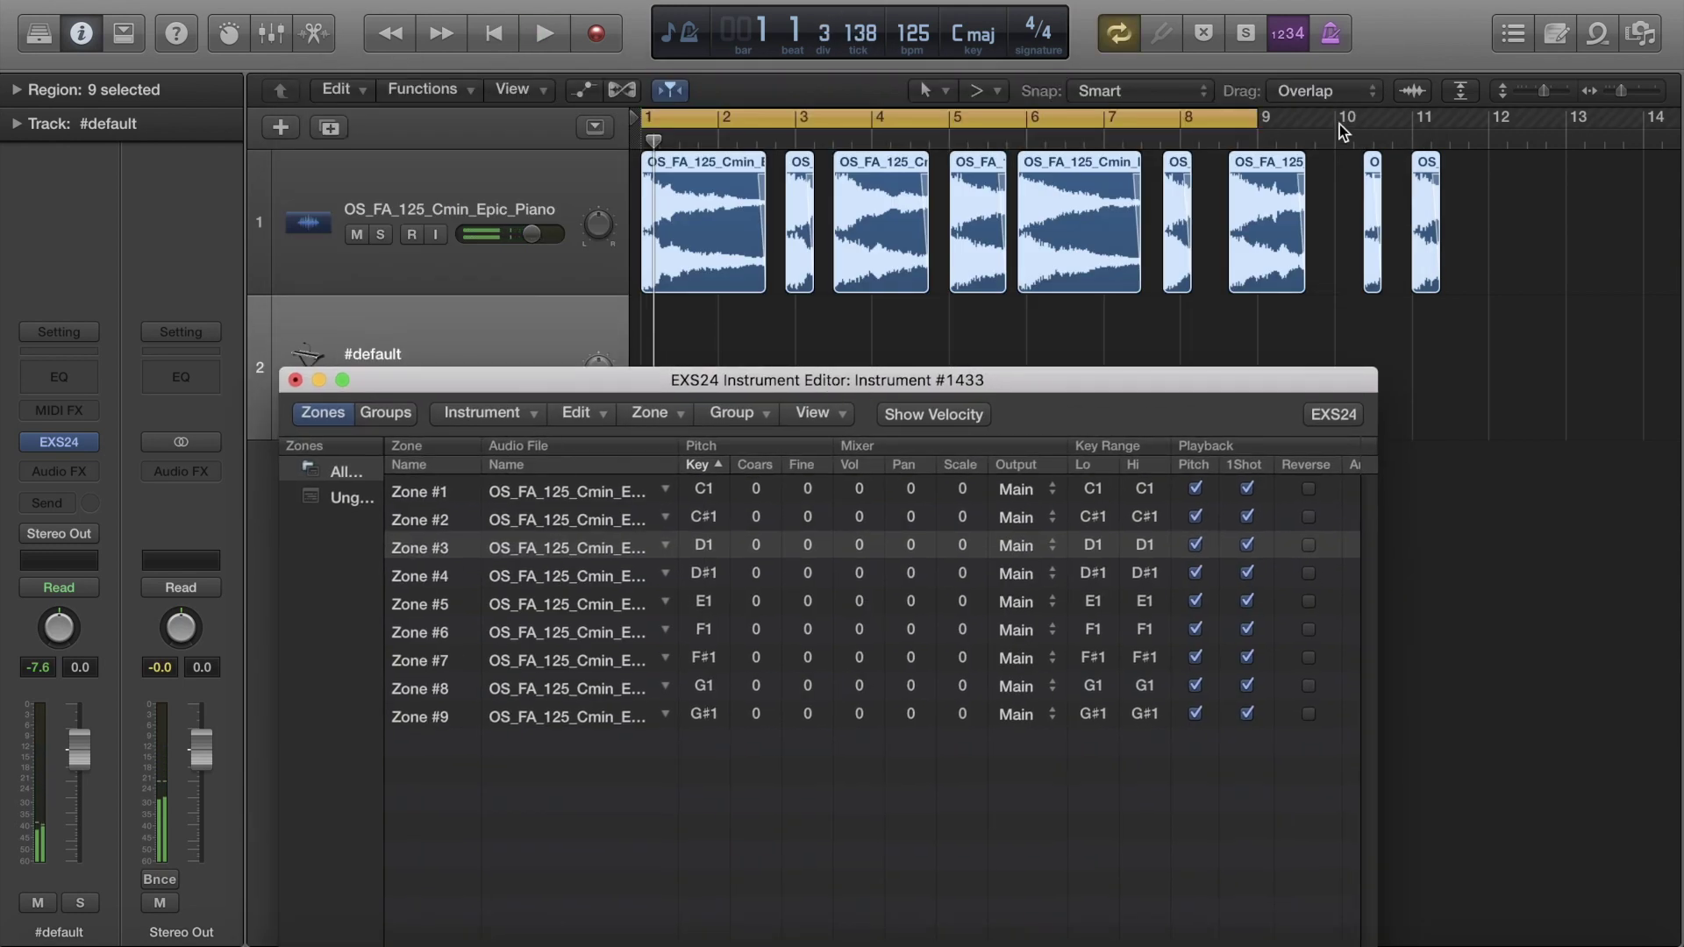
click(1259, 124)
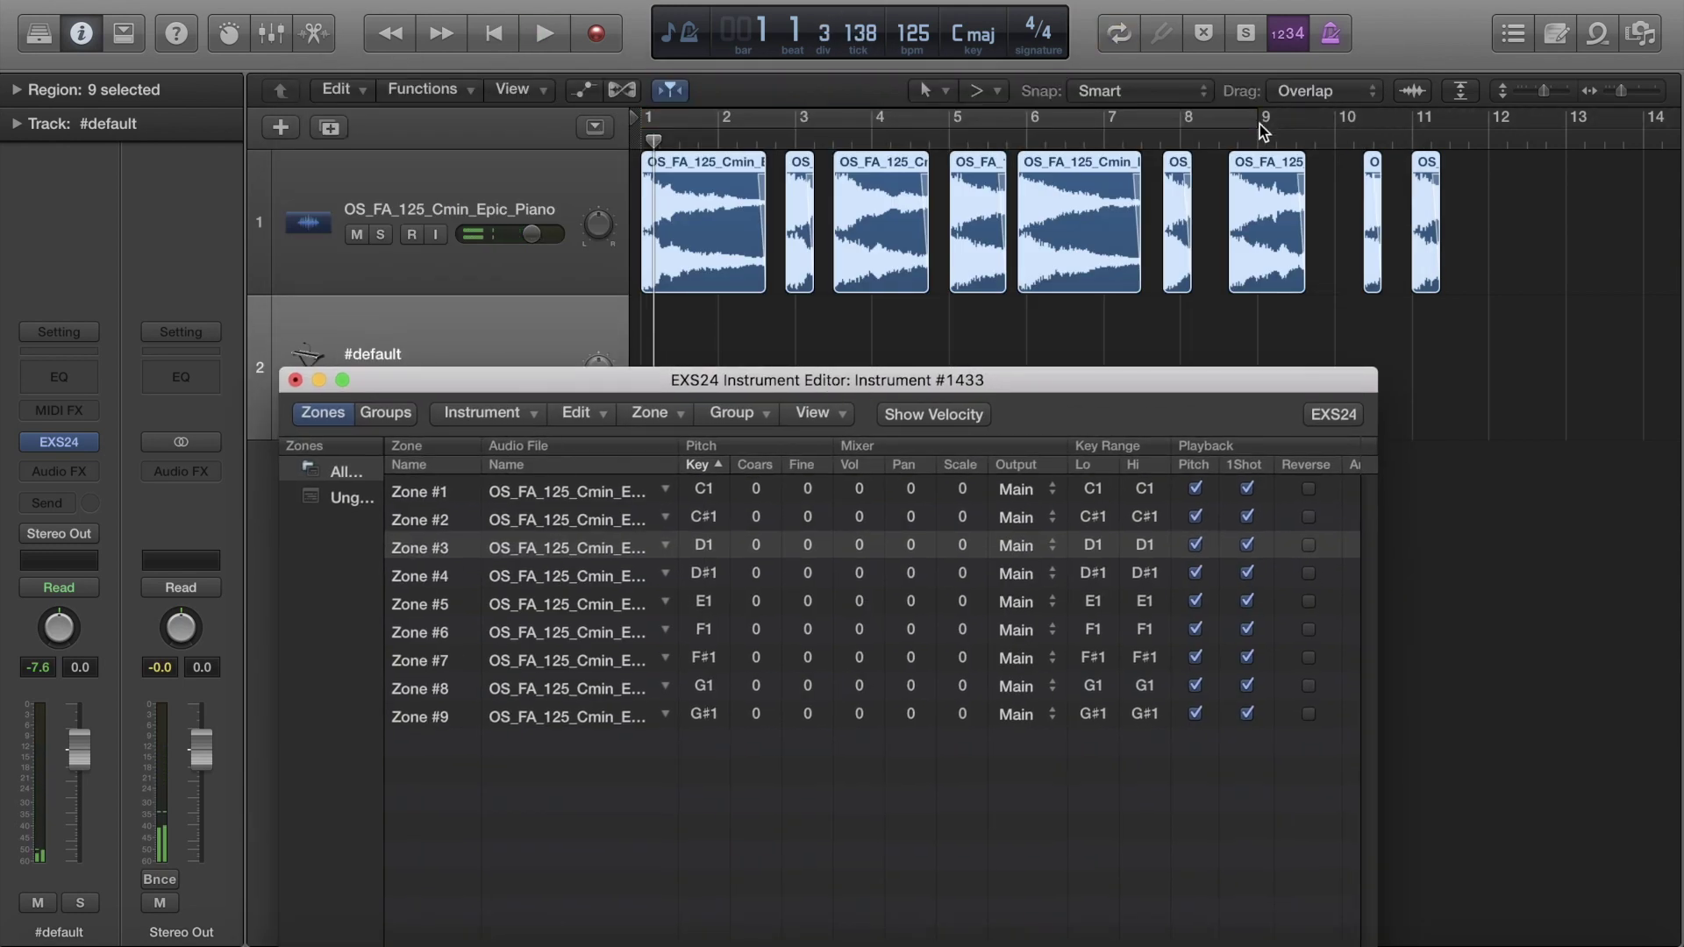
click(354, 237)
Step: Select all nine zones in the instrument editor
click(432, 327)
drag(514, 381, 505, 256)
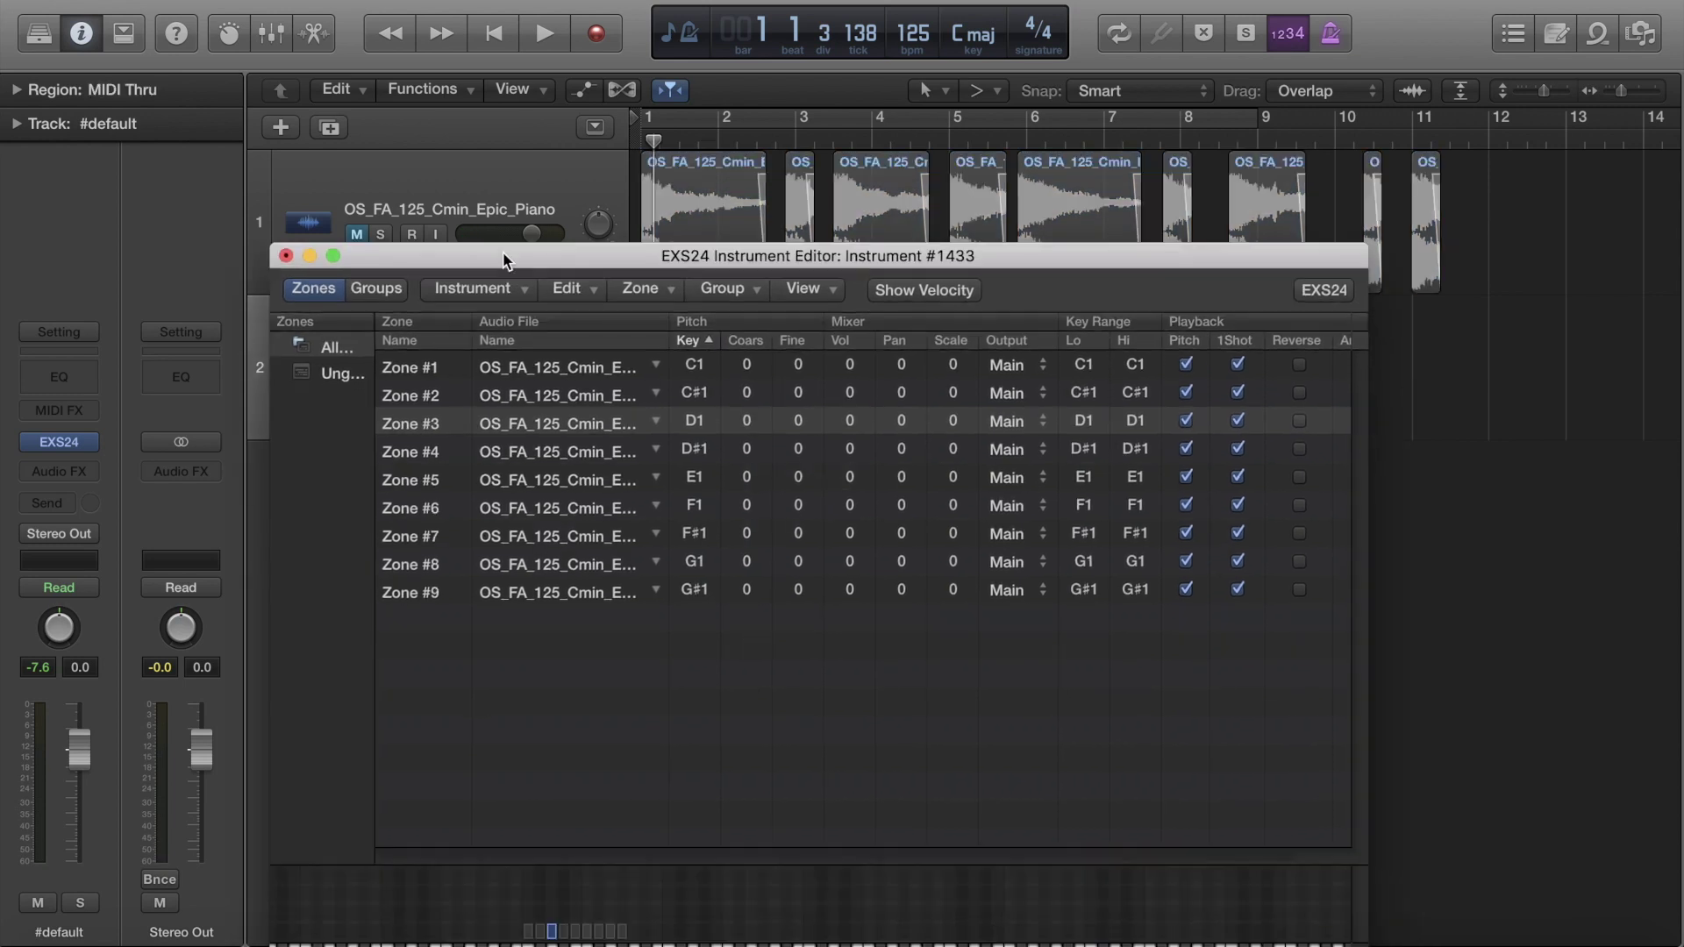
click(602, 727)
key(super+a)
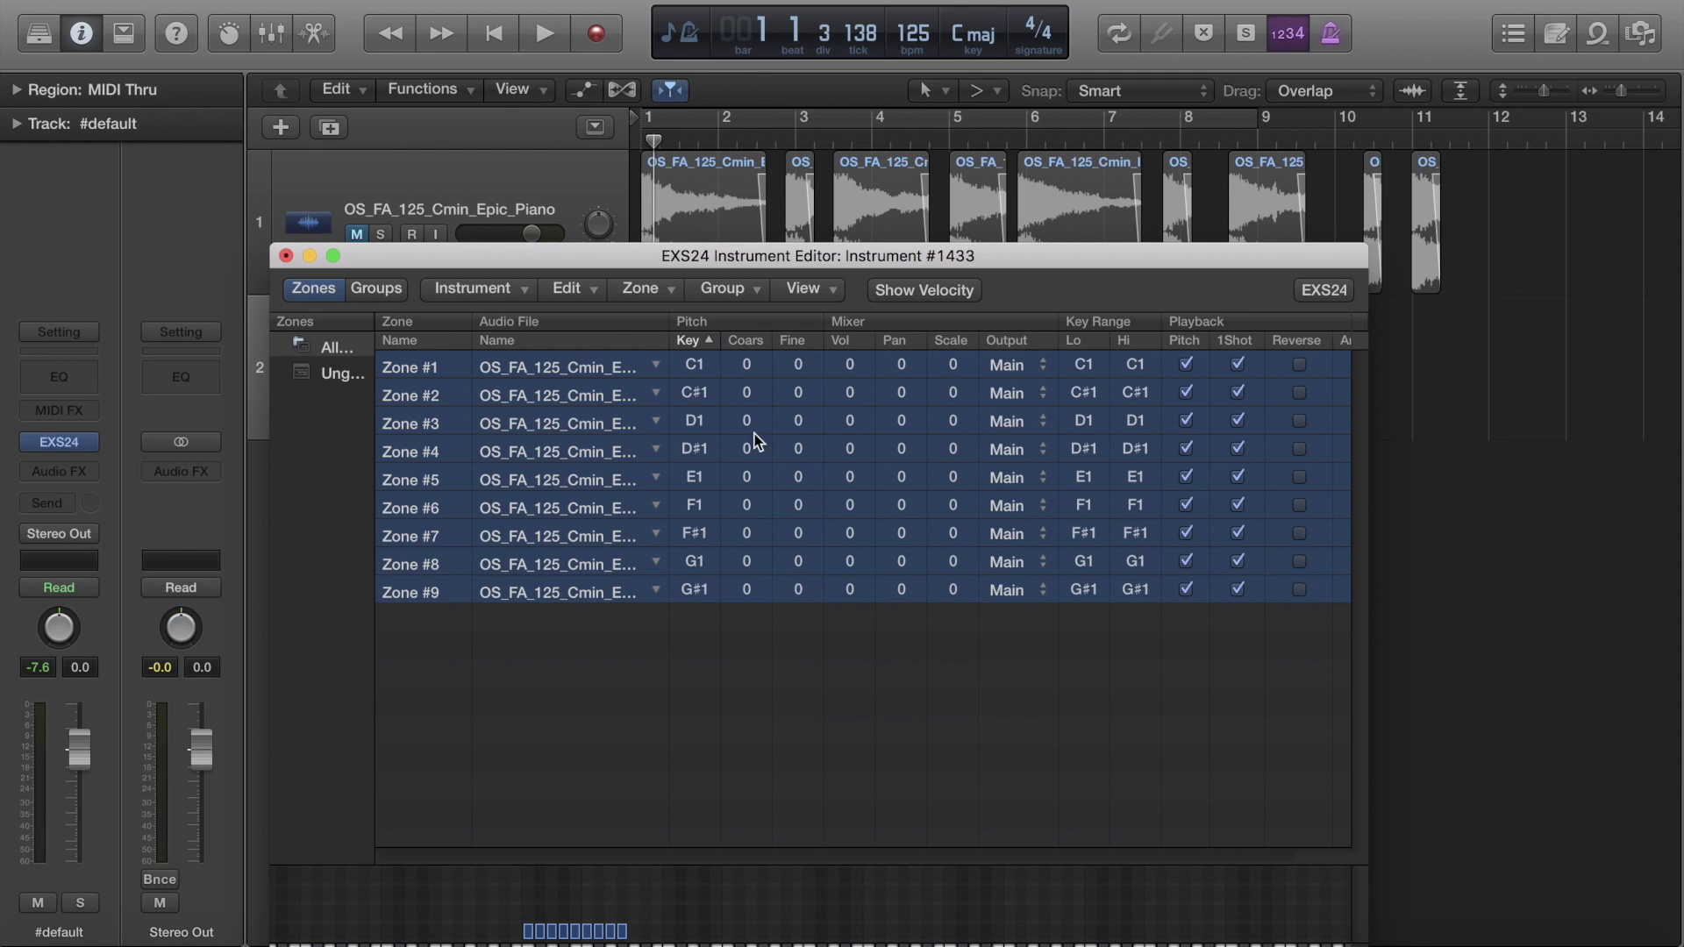
Step: Create Group #2, move all nine zones into it, and show the Groups view
click(745, 287)
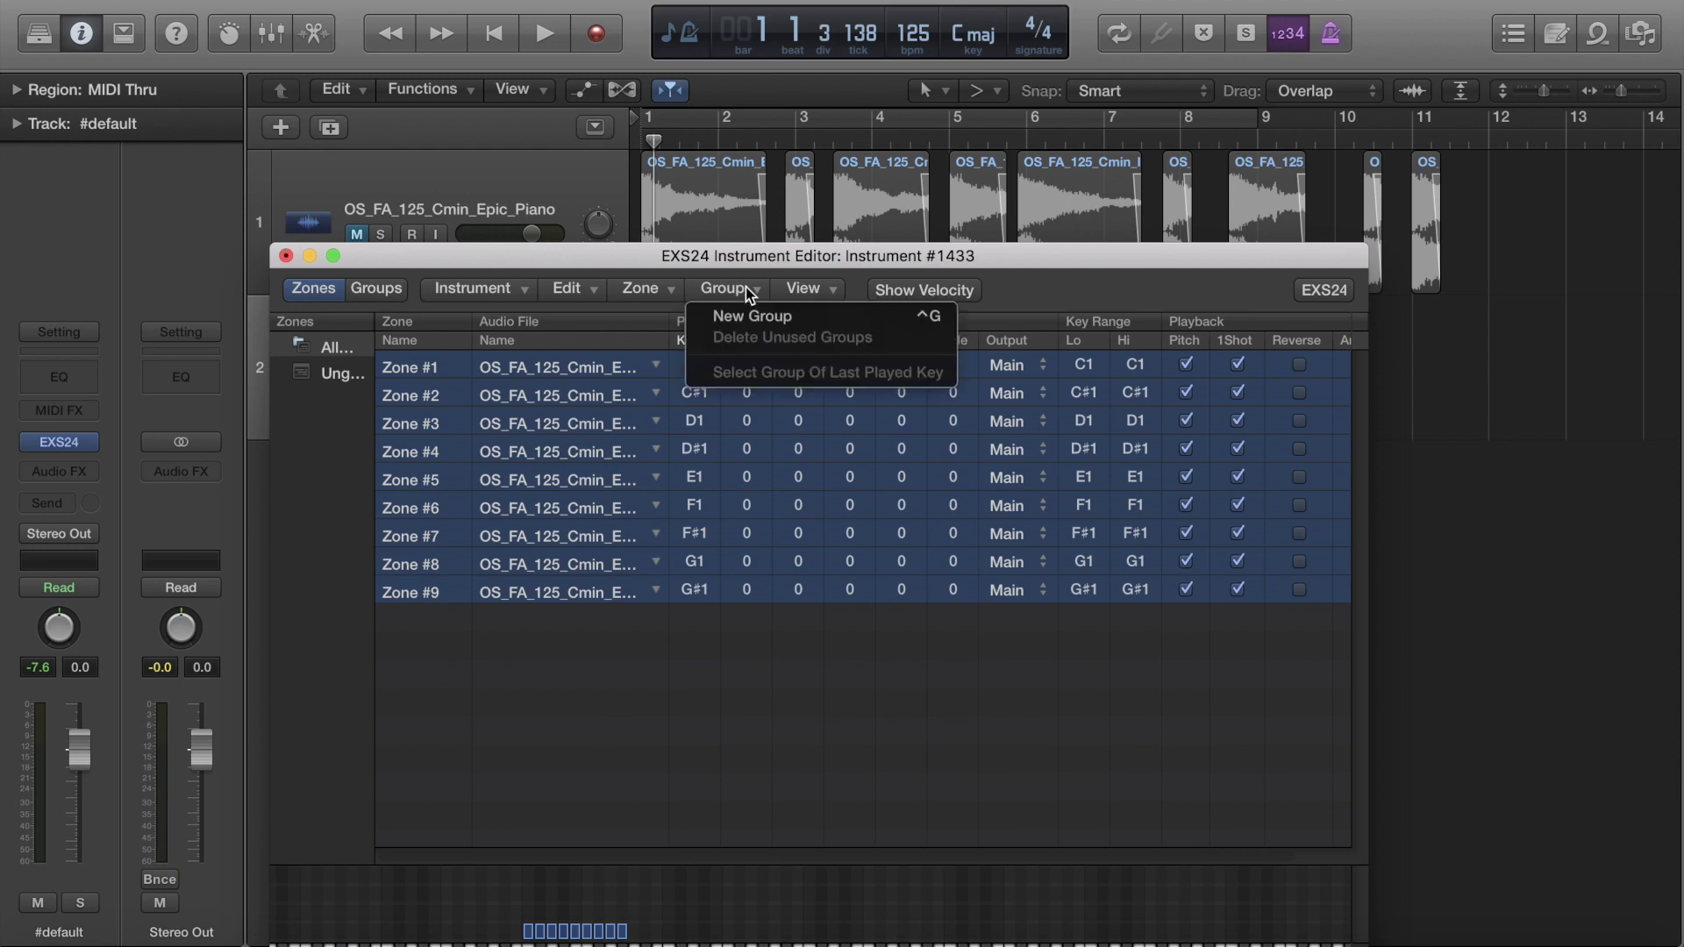
click(754, 318)
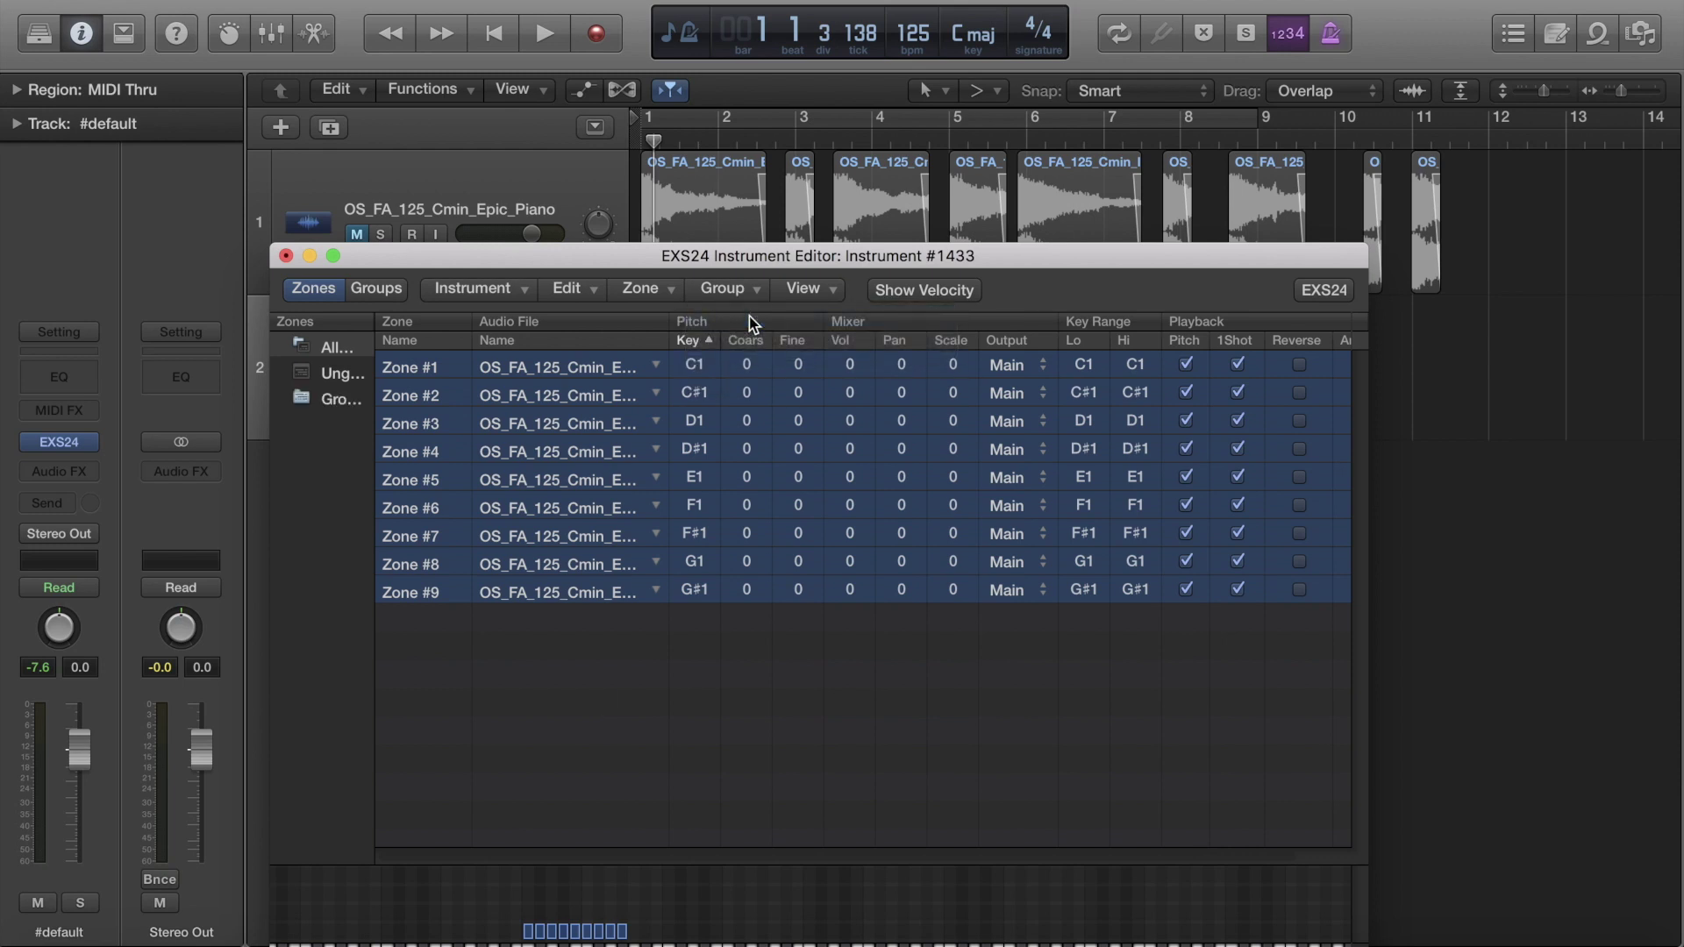
drag(636, 421, 328, 406)
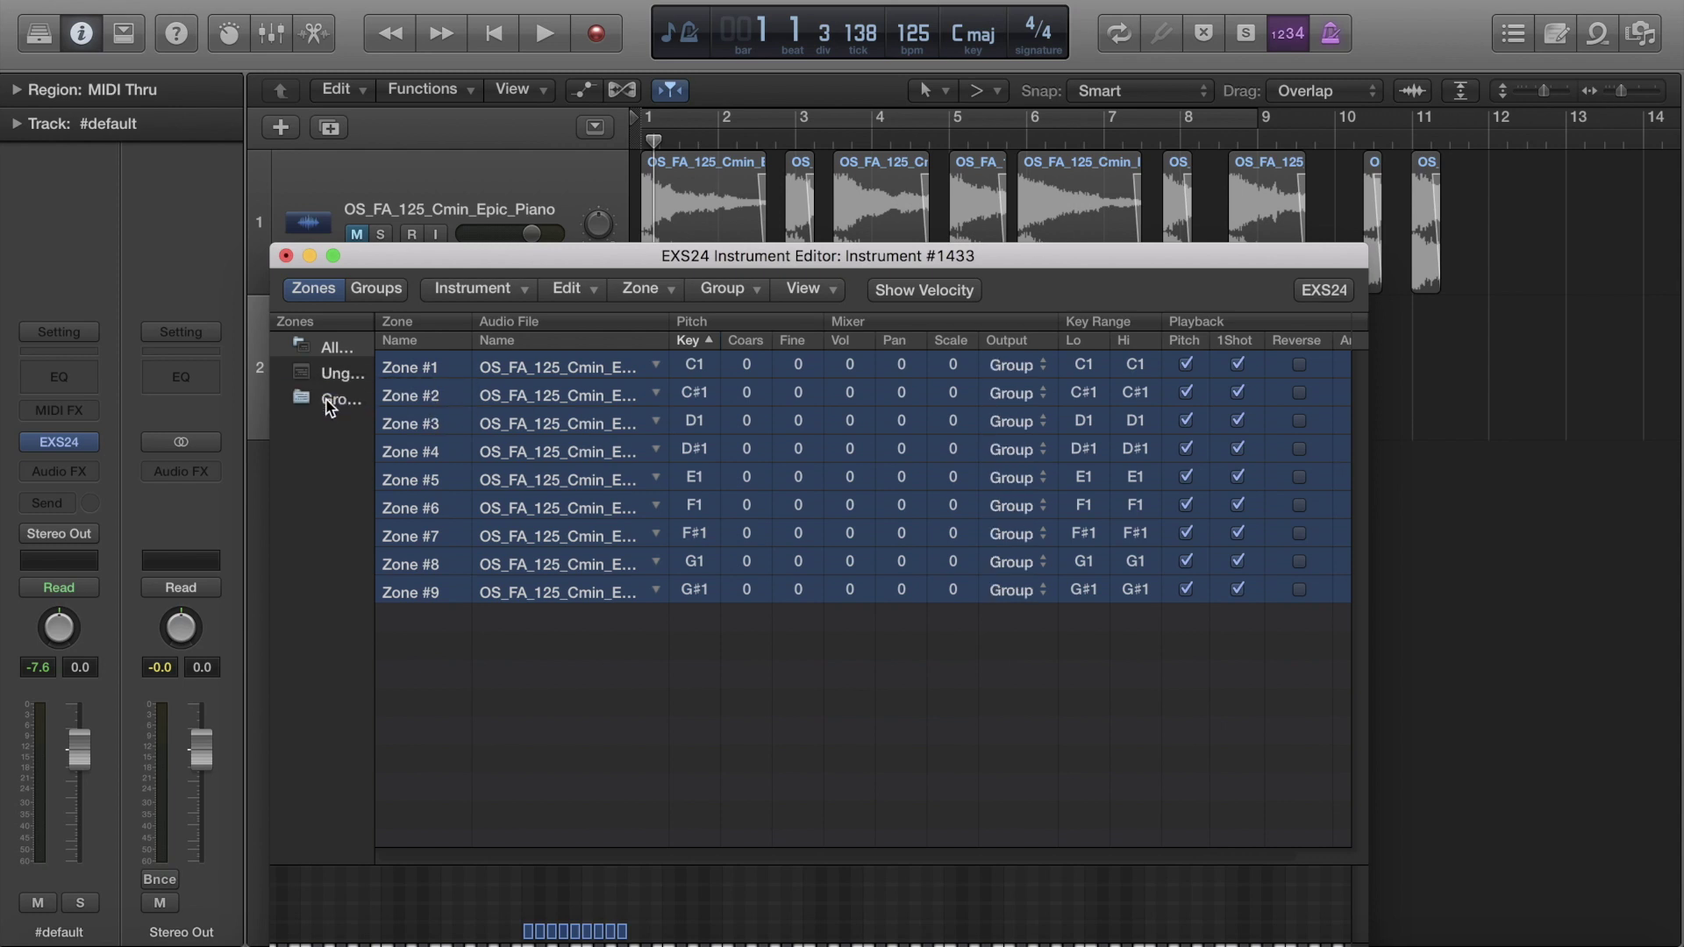
click(381, 287)
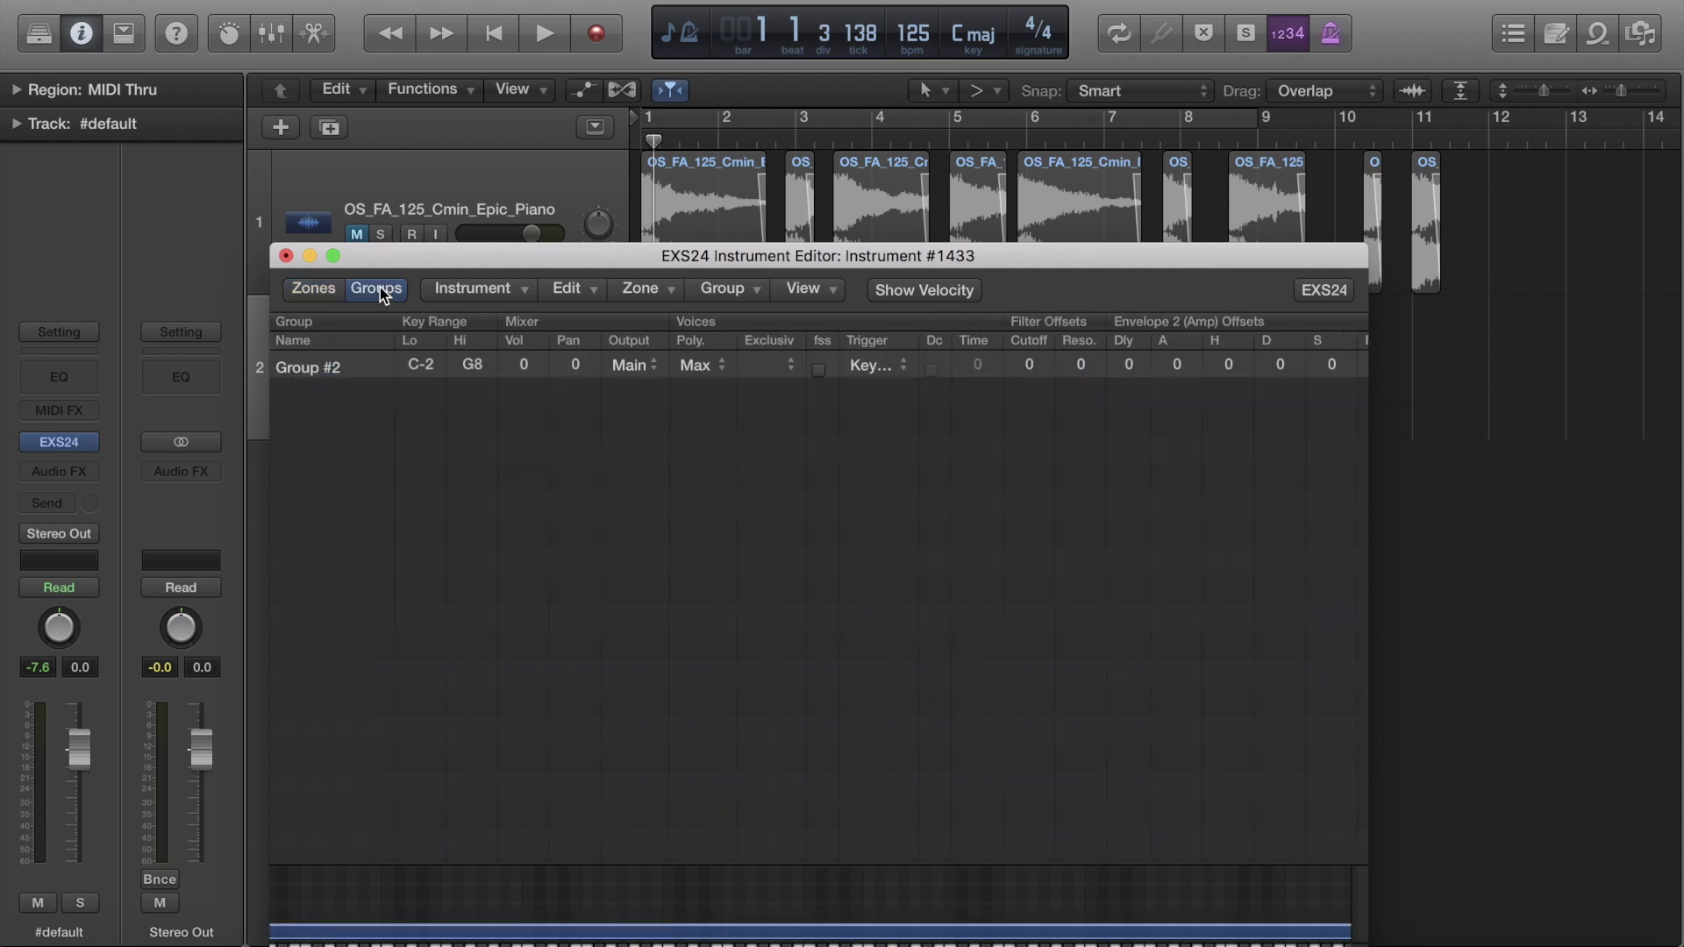
Step: Set Group #2's Poly. setting to Max, then change it to 1 voice
click(722, 365)
click(688, 365)
click(703, 367)
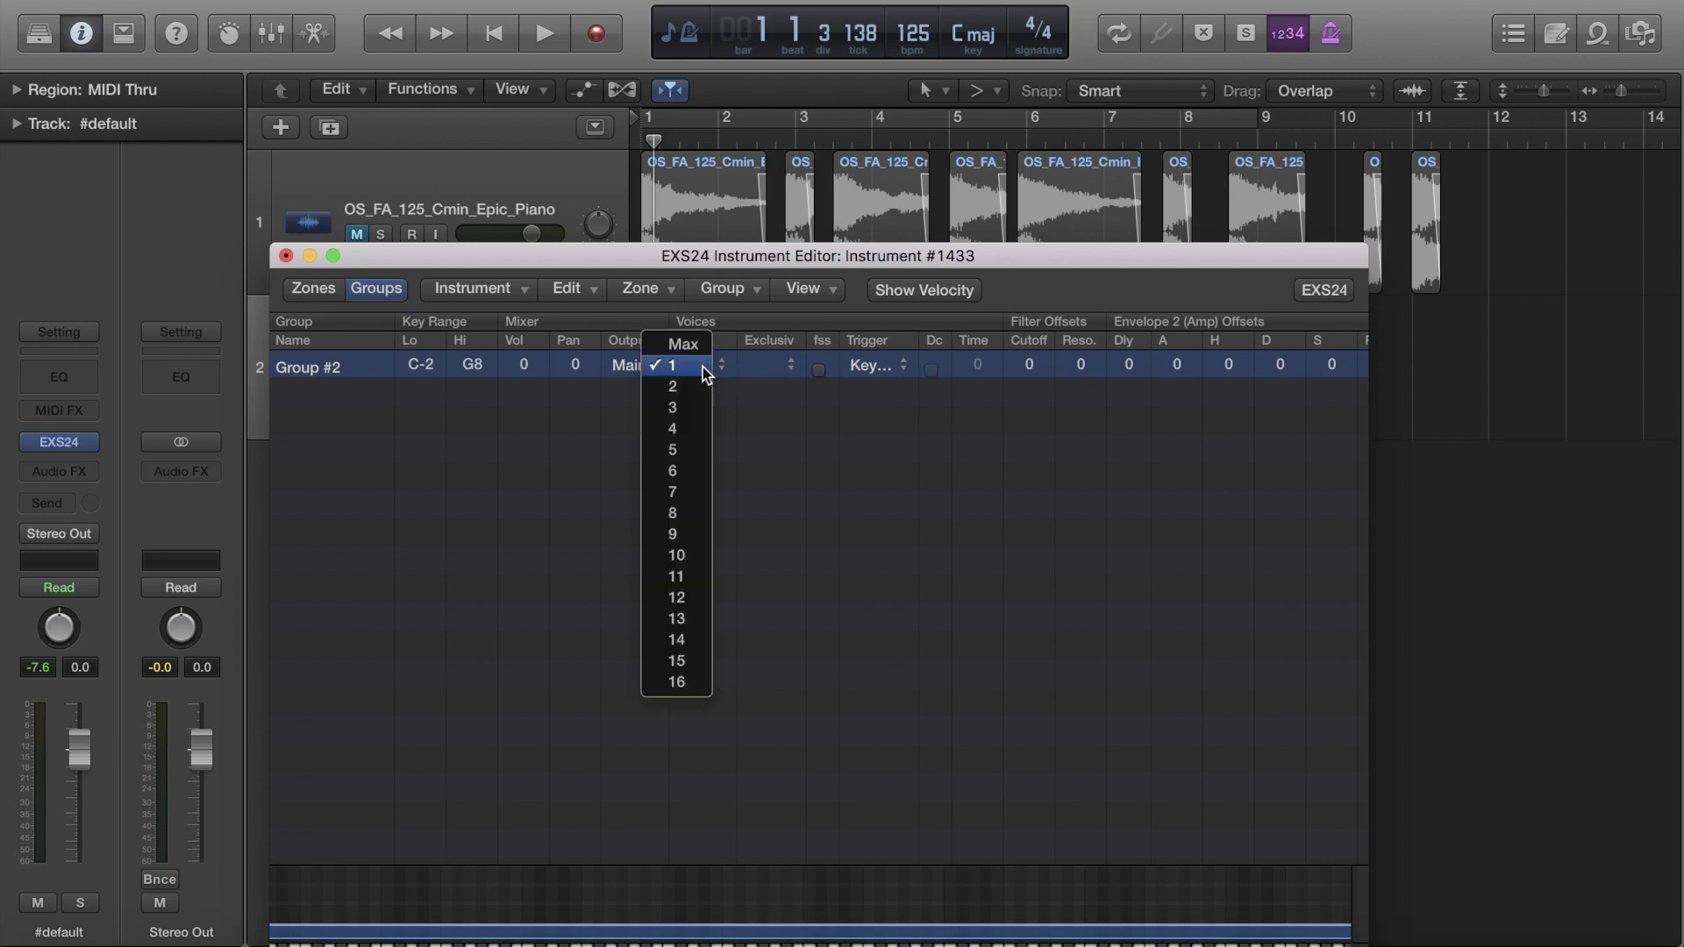
click(684, 343)
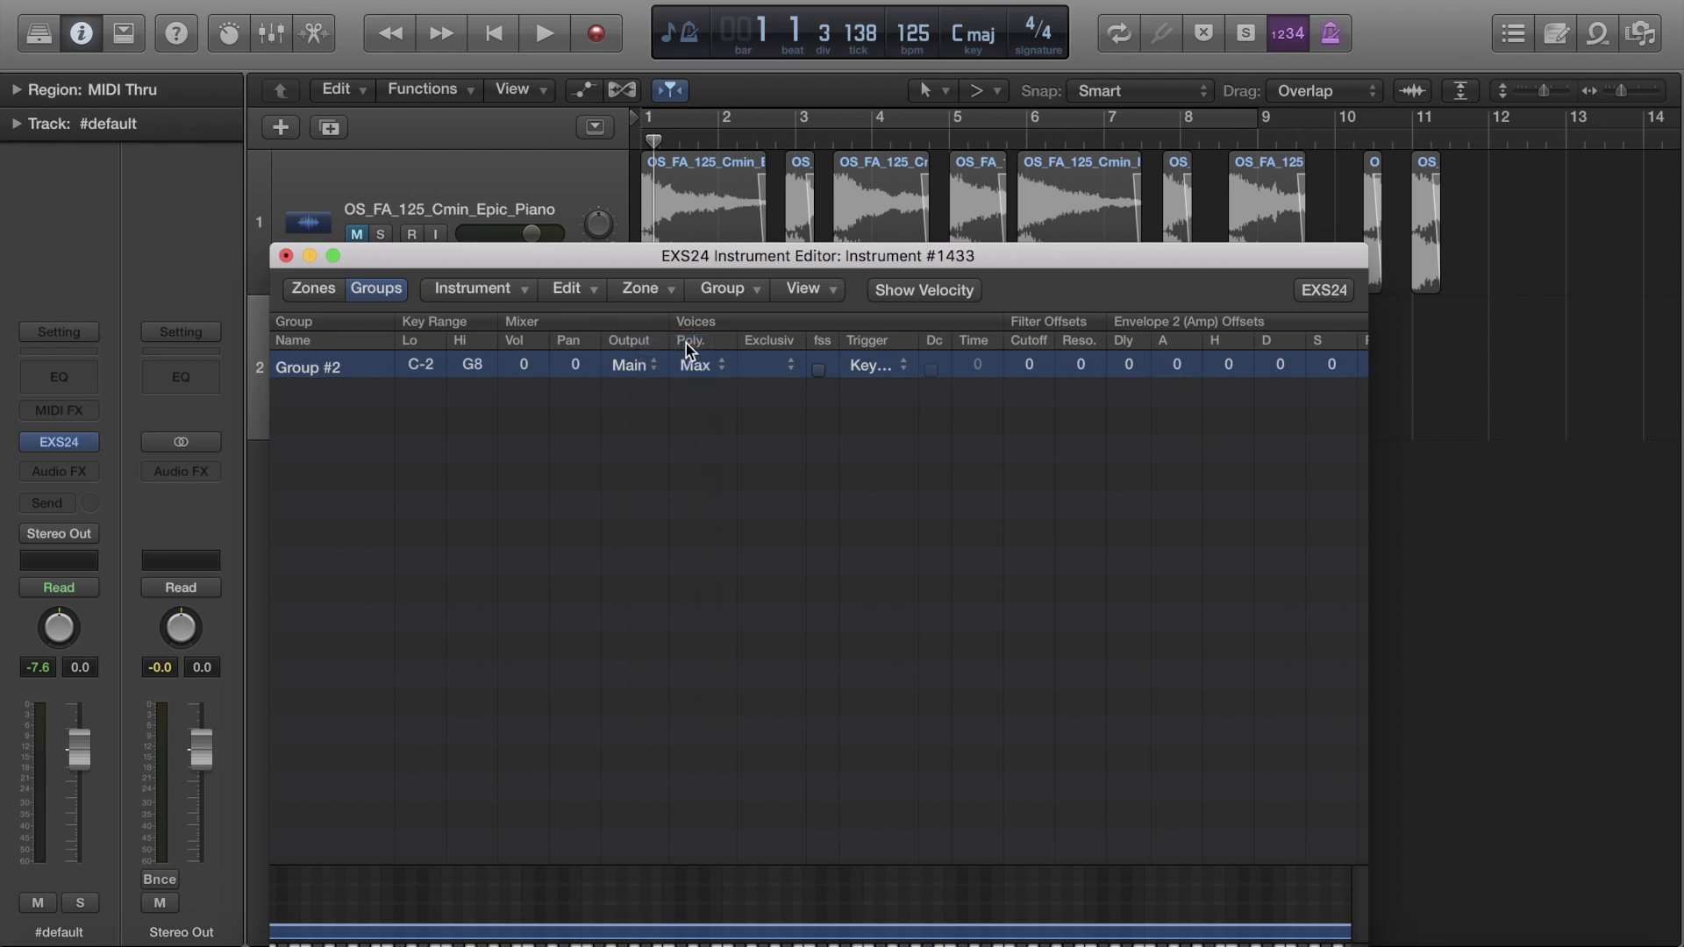
drag(646, 256, 640, 129)
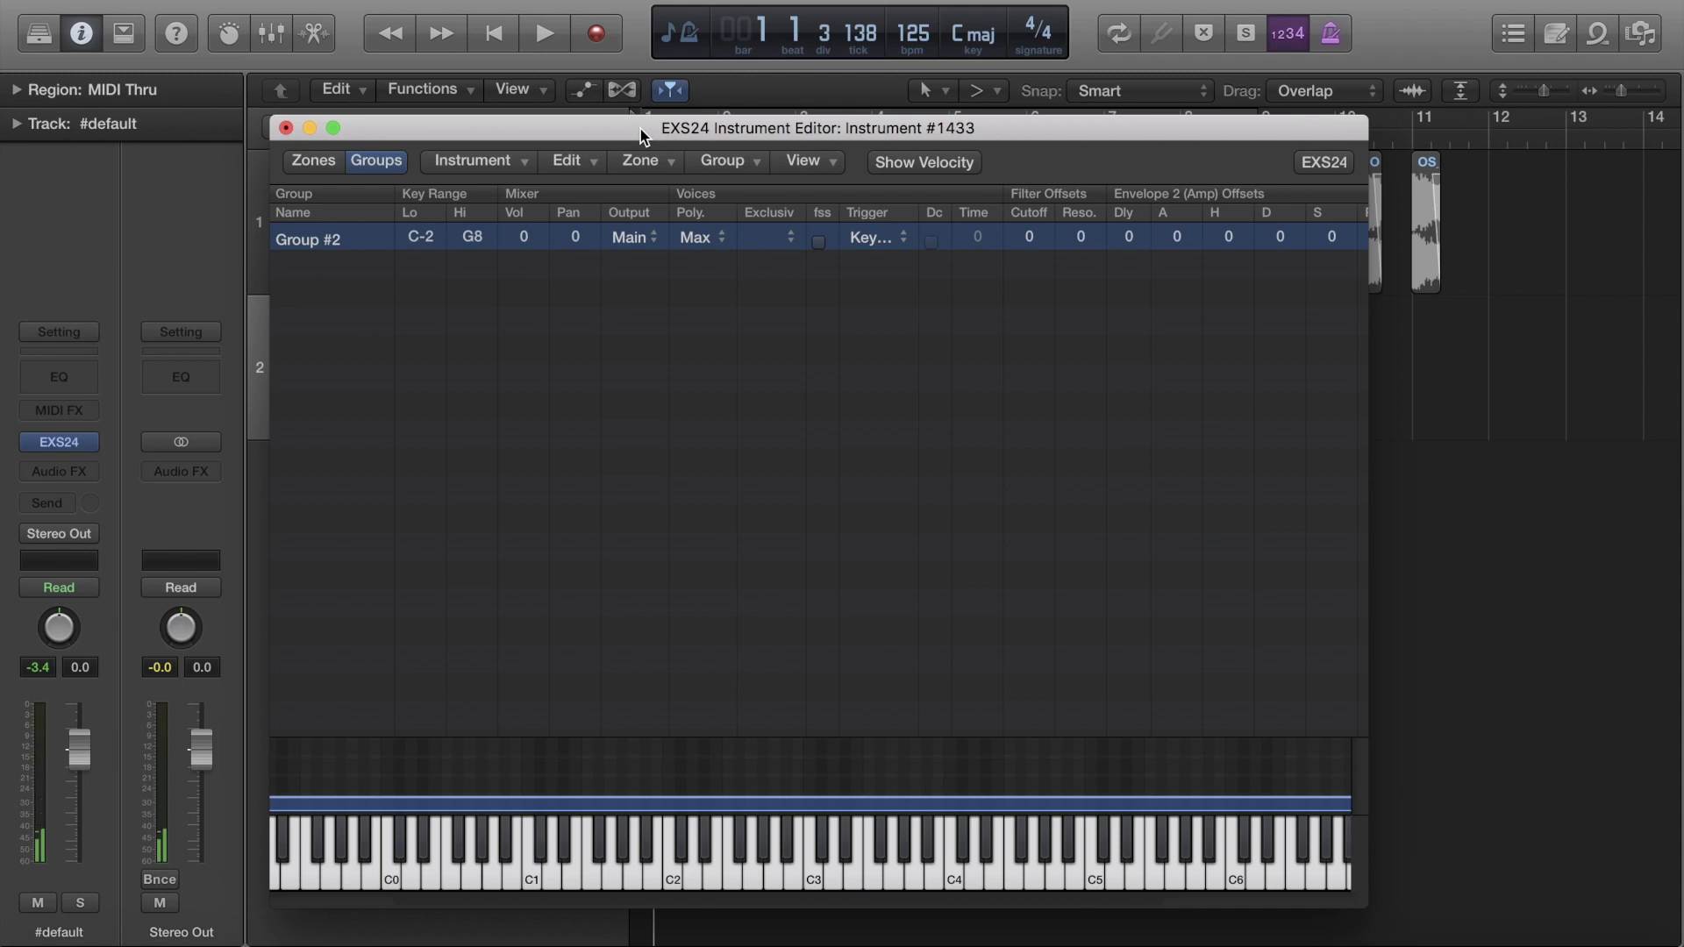
click(702, 239)
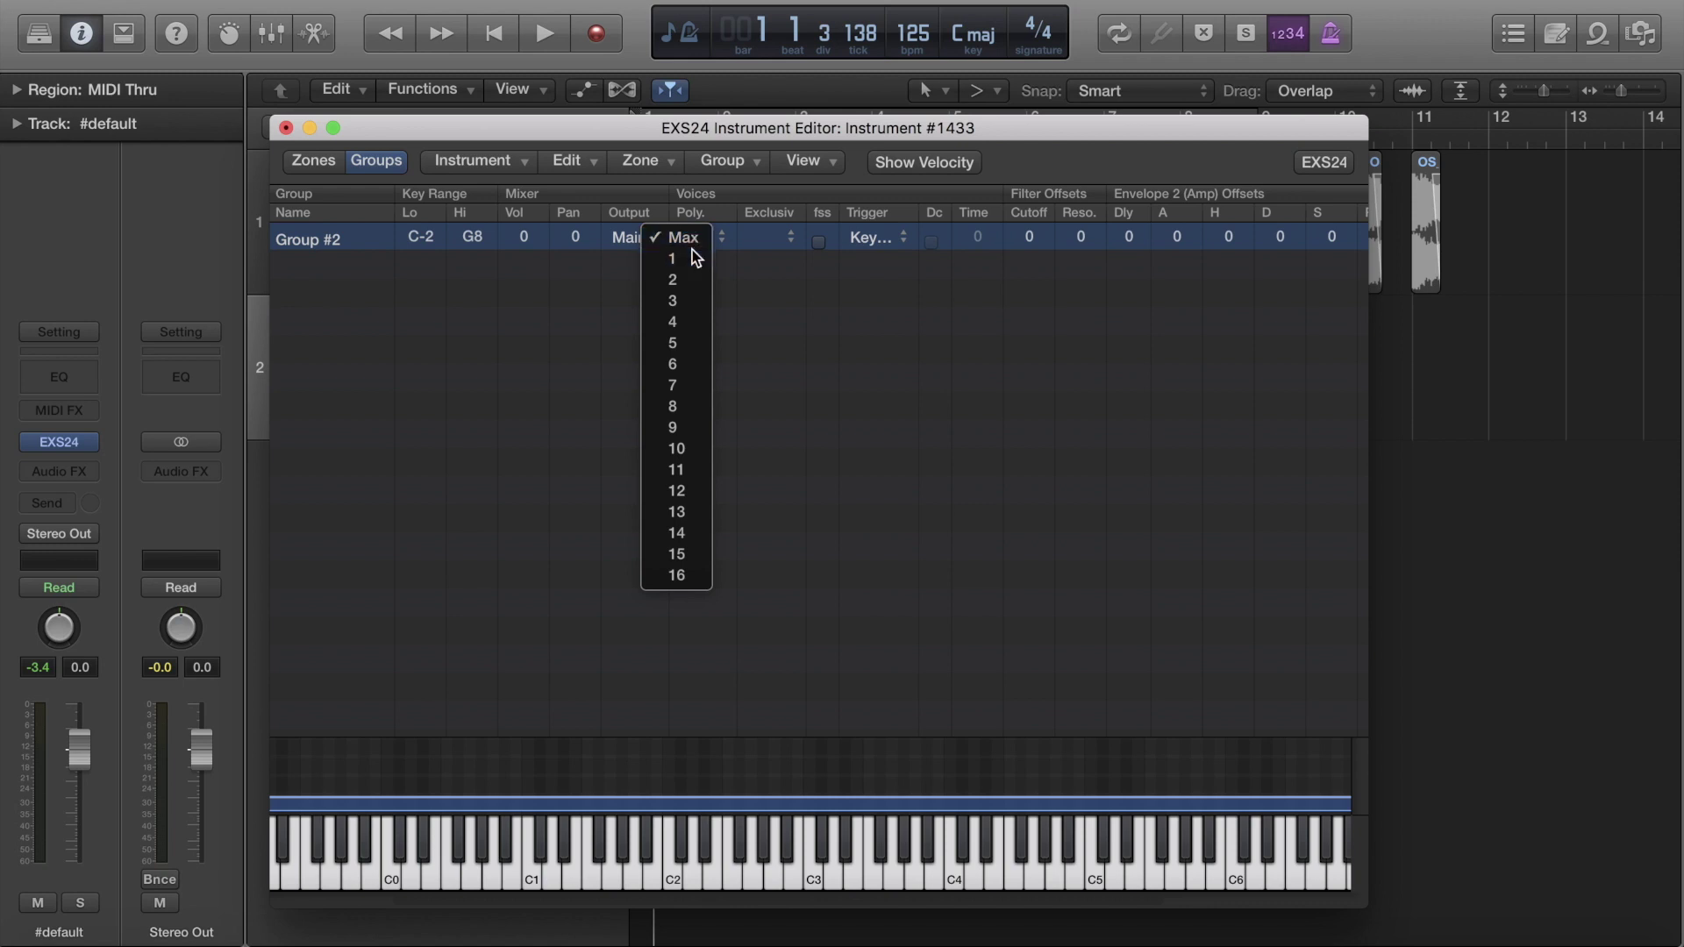
click(692, 258)
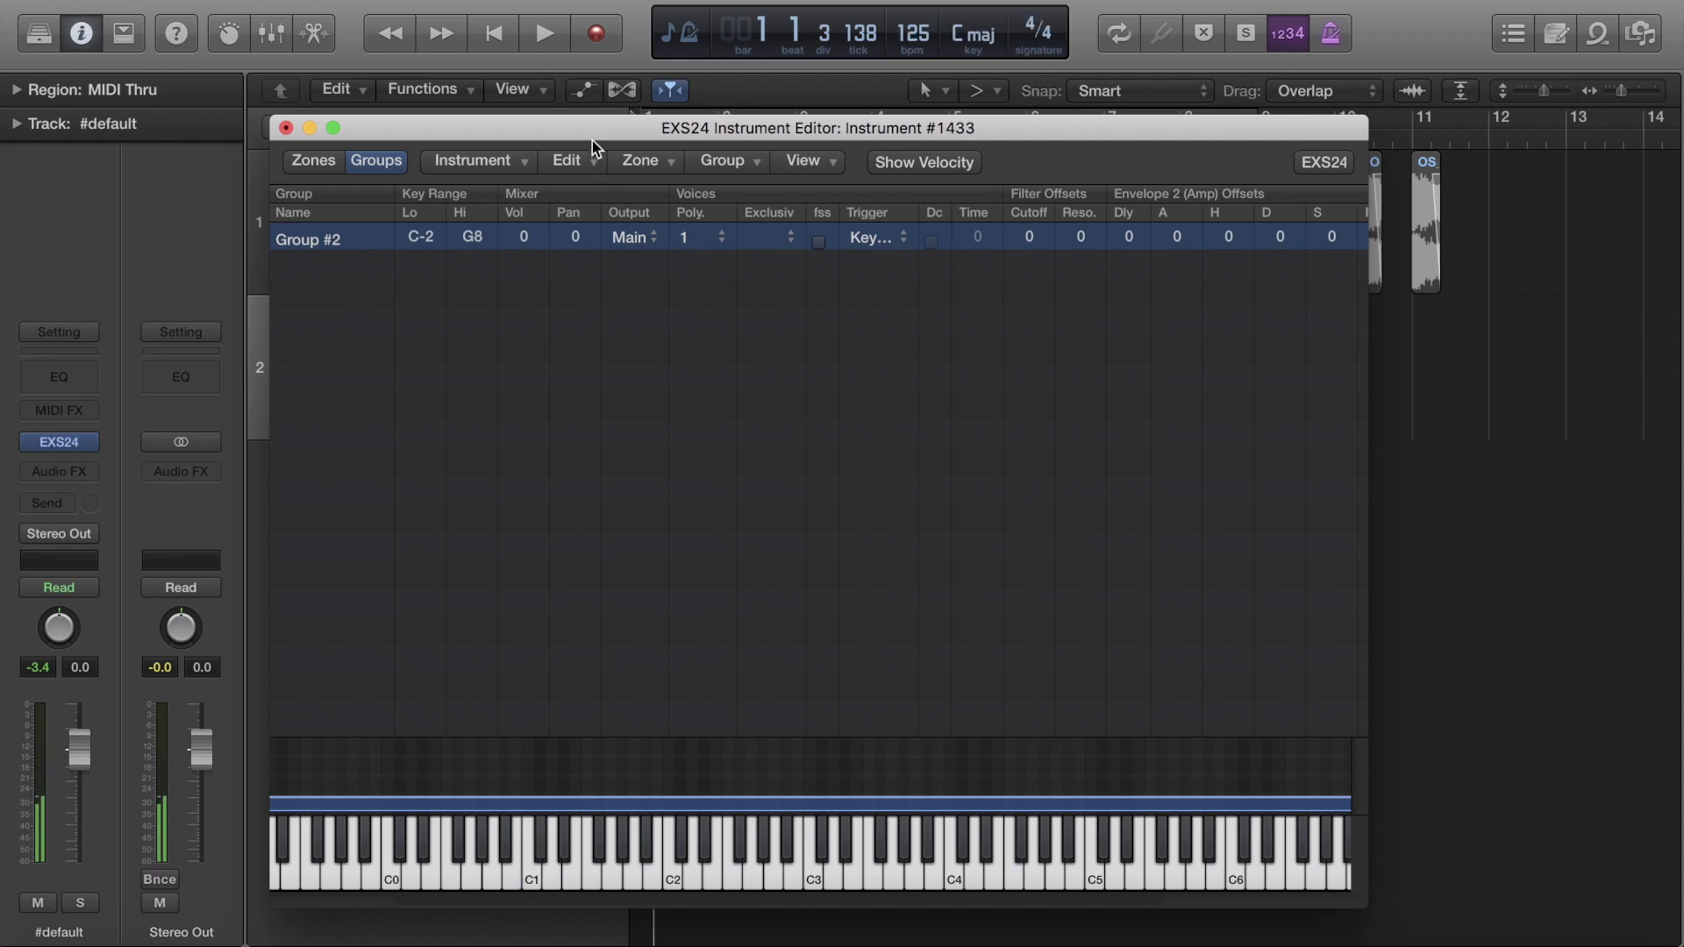
drag(592, 138, 612, 81)
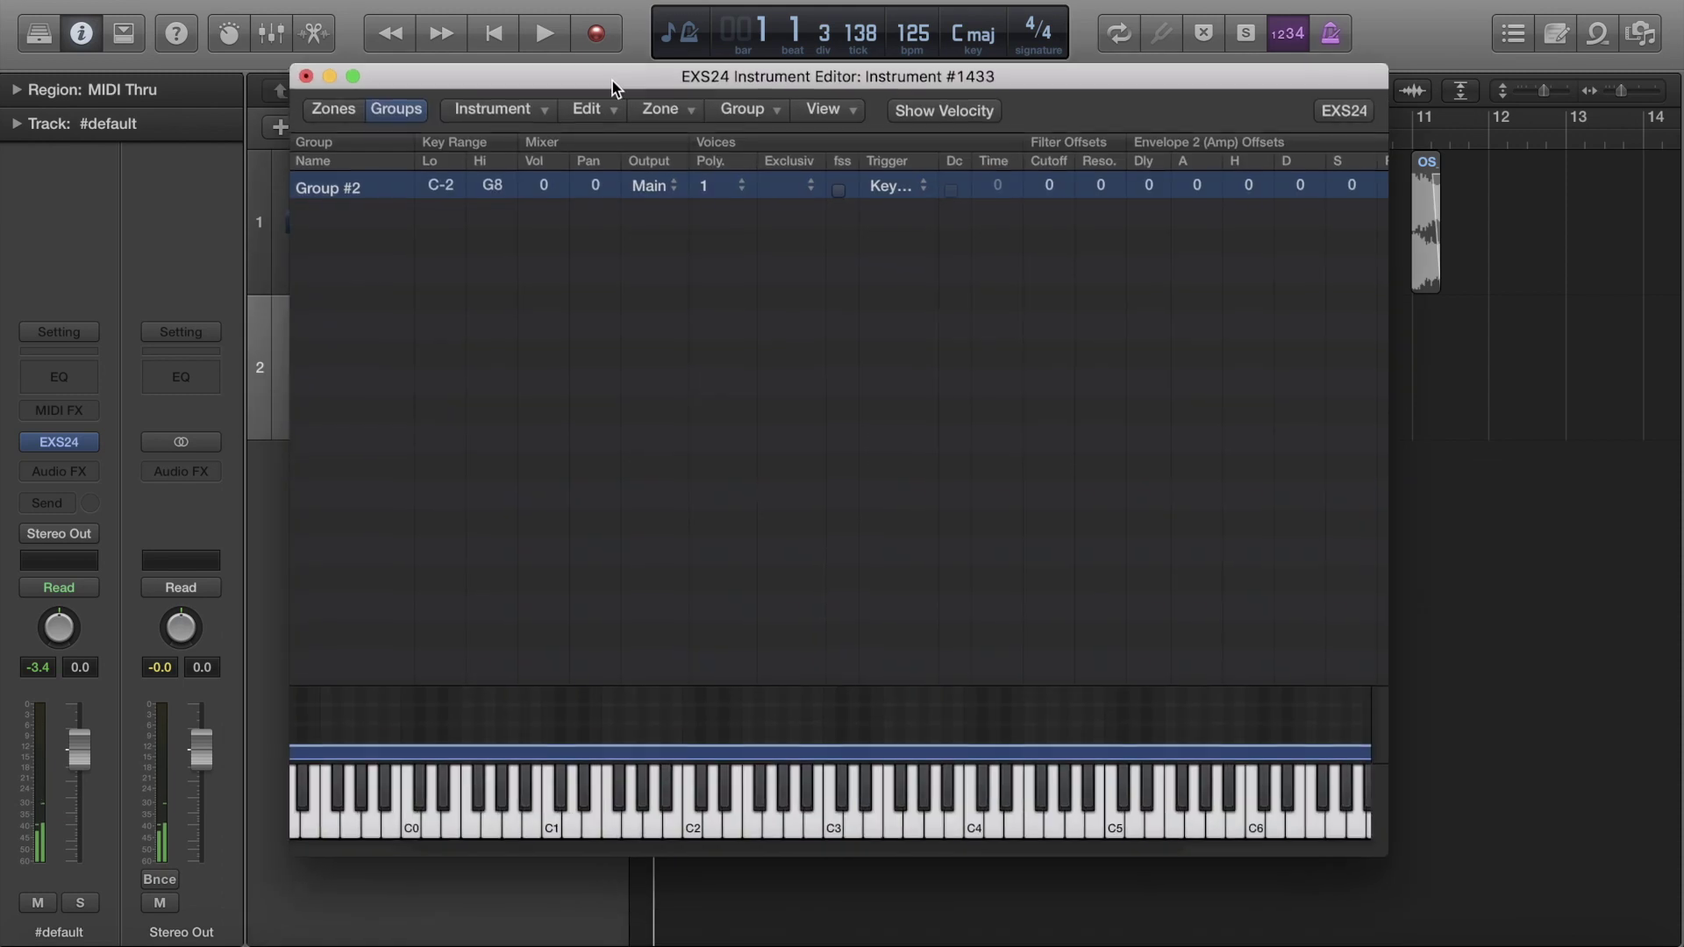
Step: Close the EXS24 editor and choose to save the instrument changes
click(307, 81)
click(1029, 209)
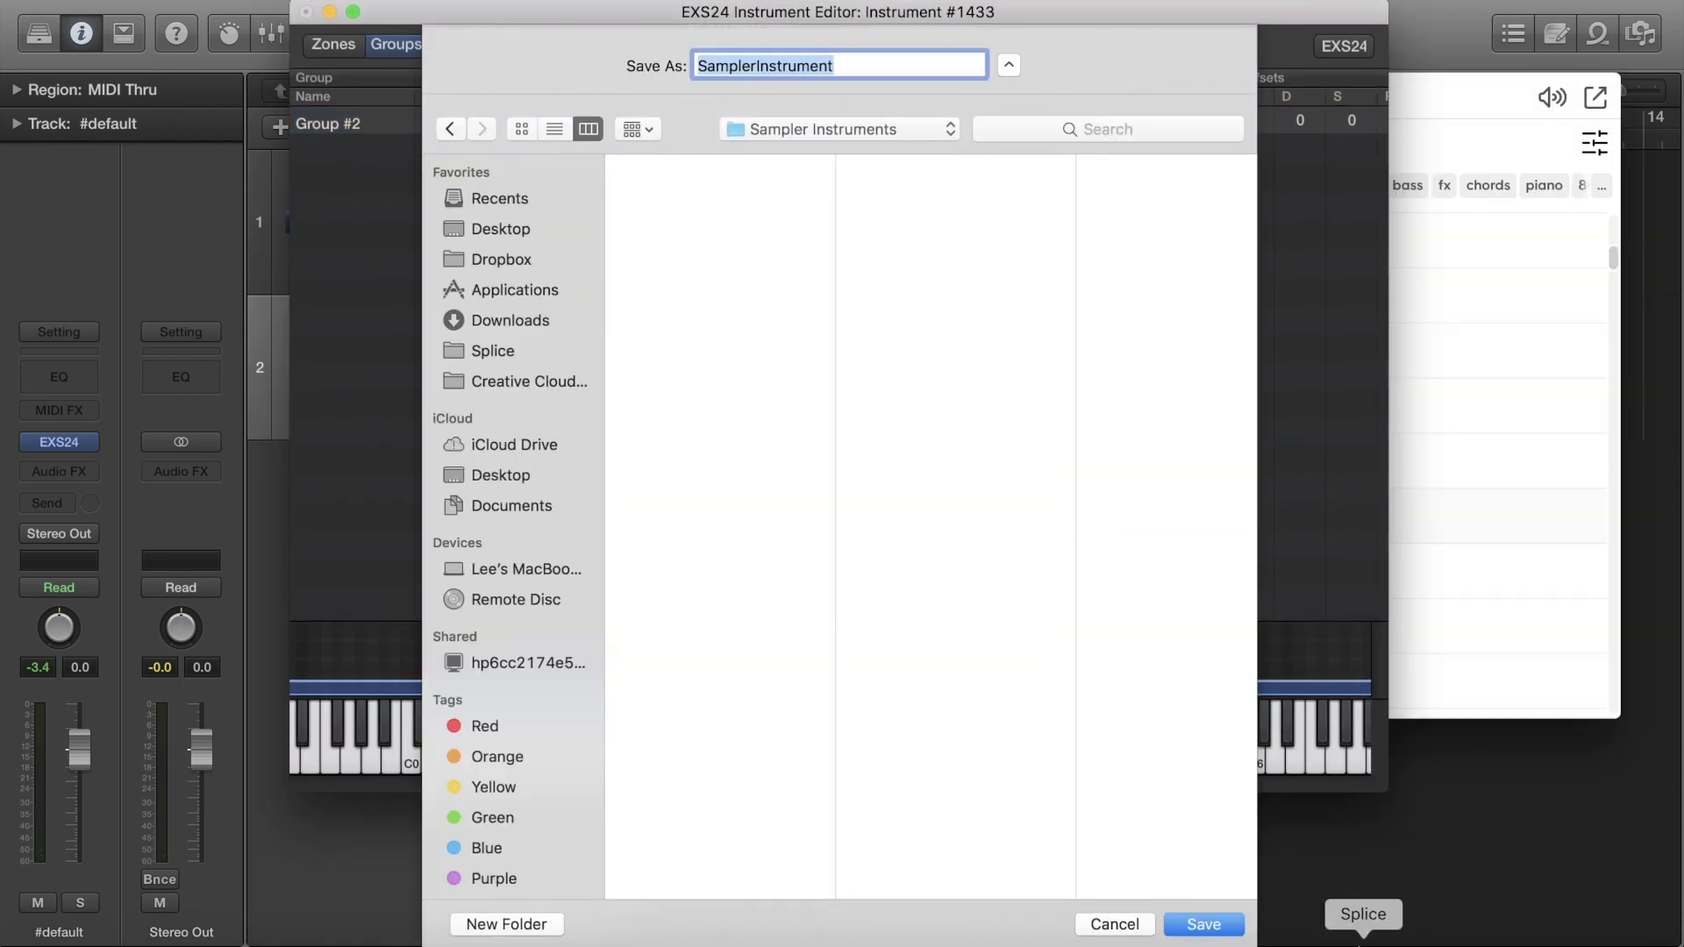
drag(1467, 98, 1490, 168)
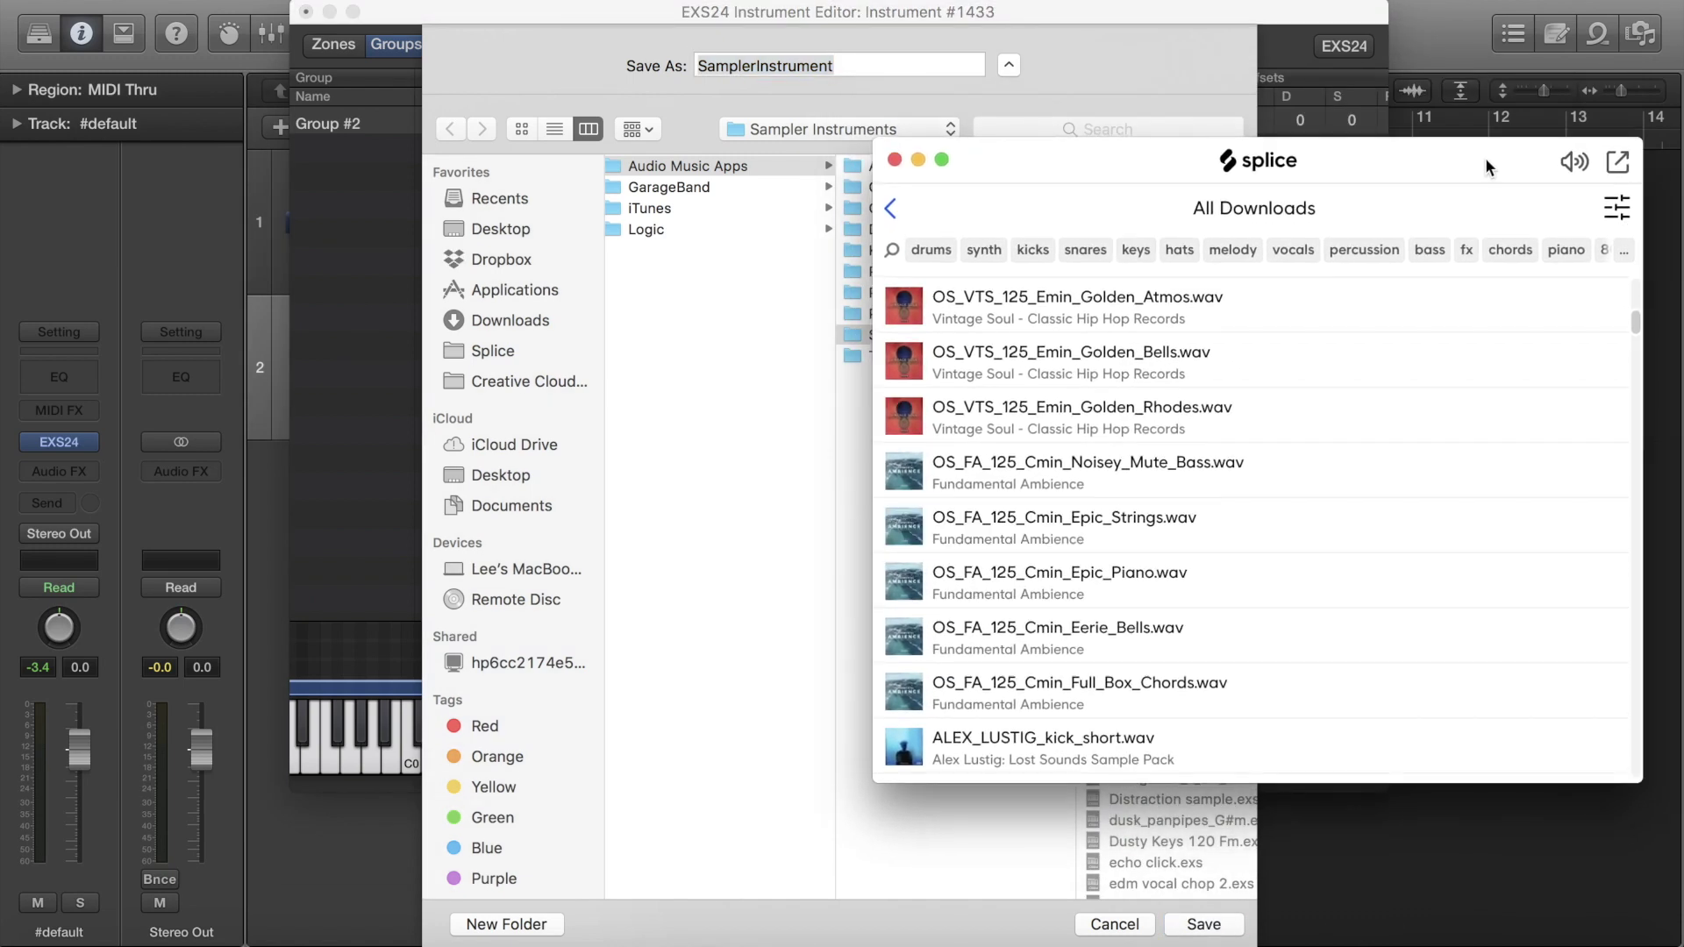
click(763, 439)
Step: Name the instrument 'Fund Ambience 125 Cmin' and save it to Sampler Instruments
double_click(829, 63)
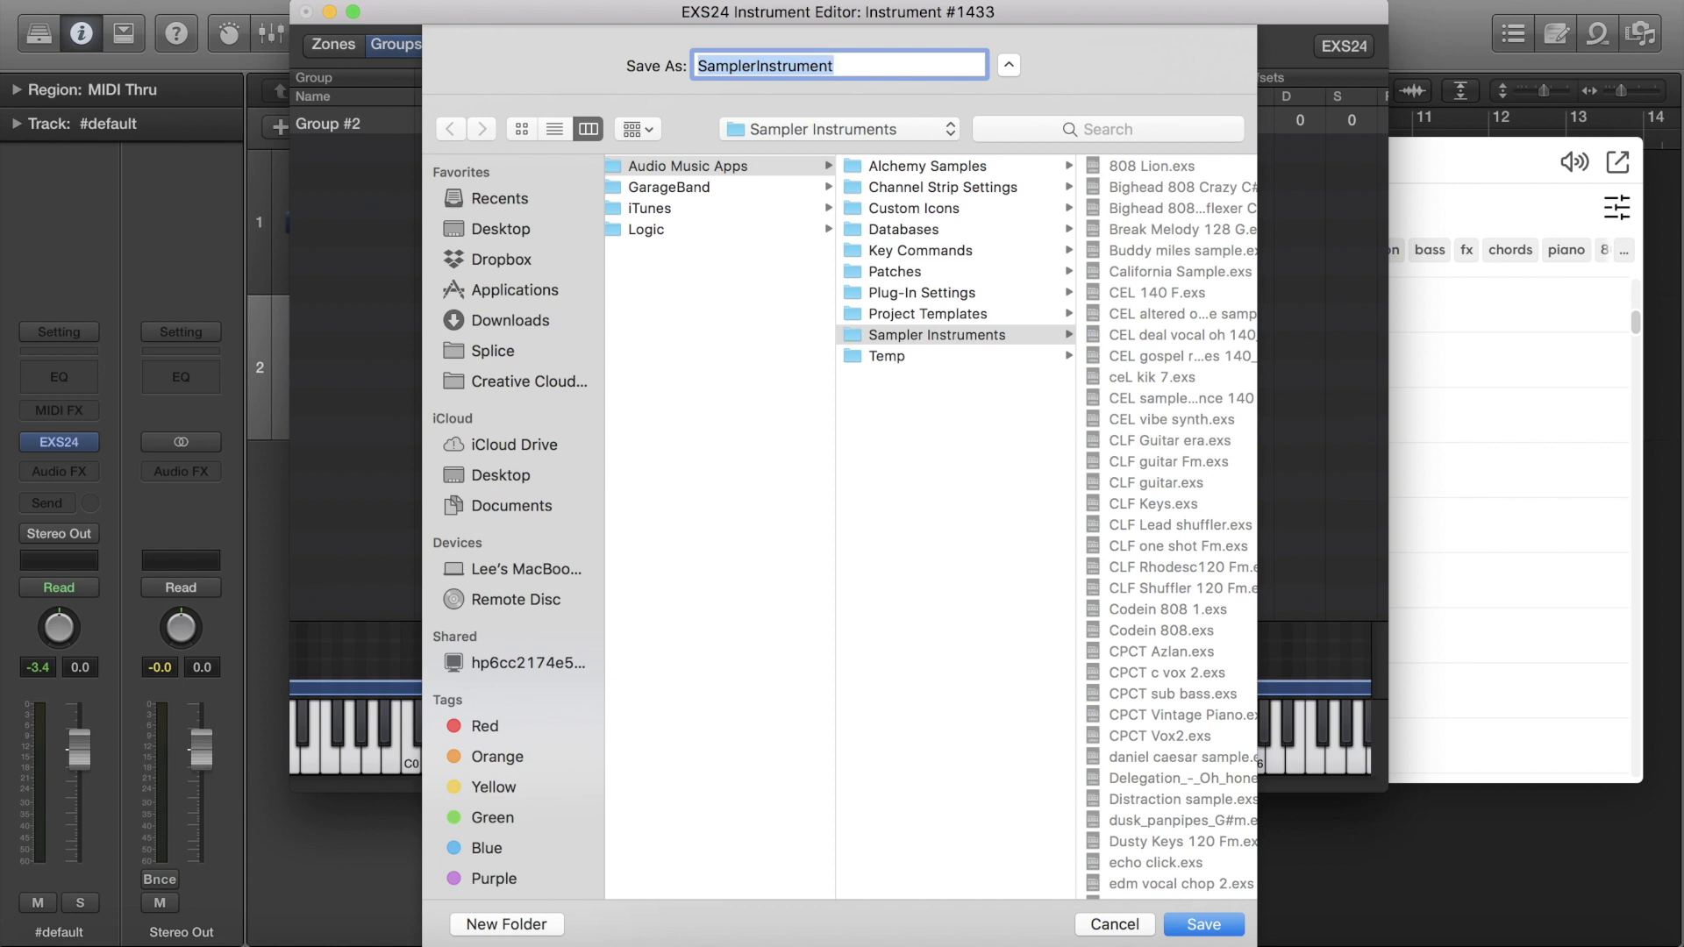
text(Fund Ambi)
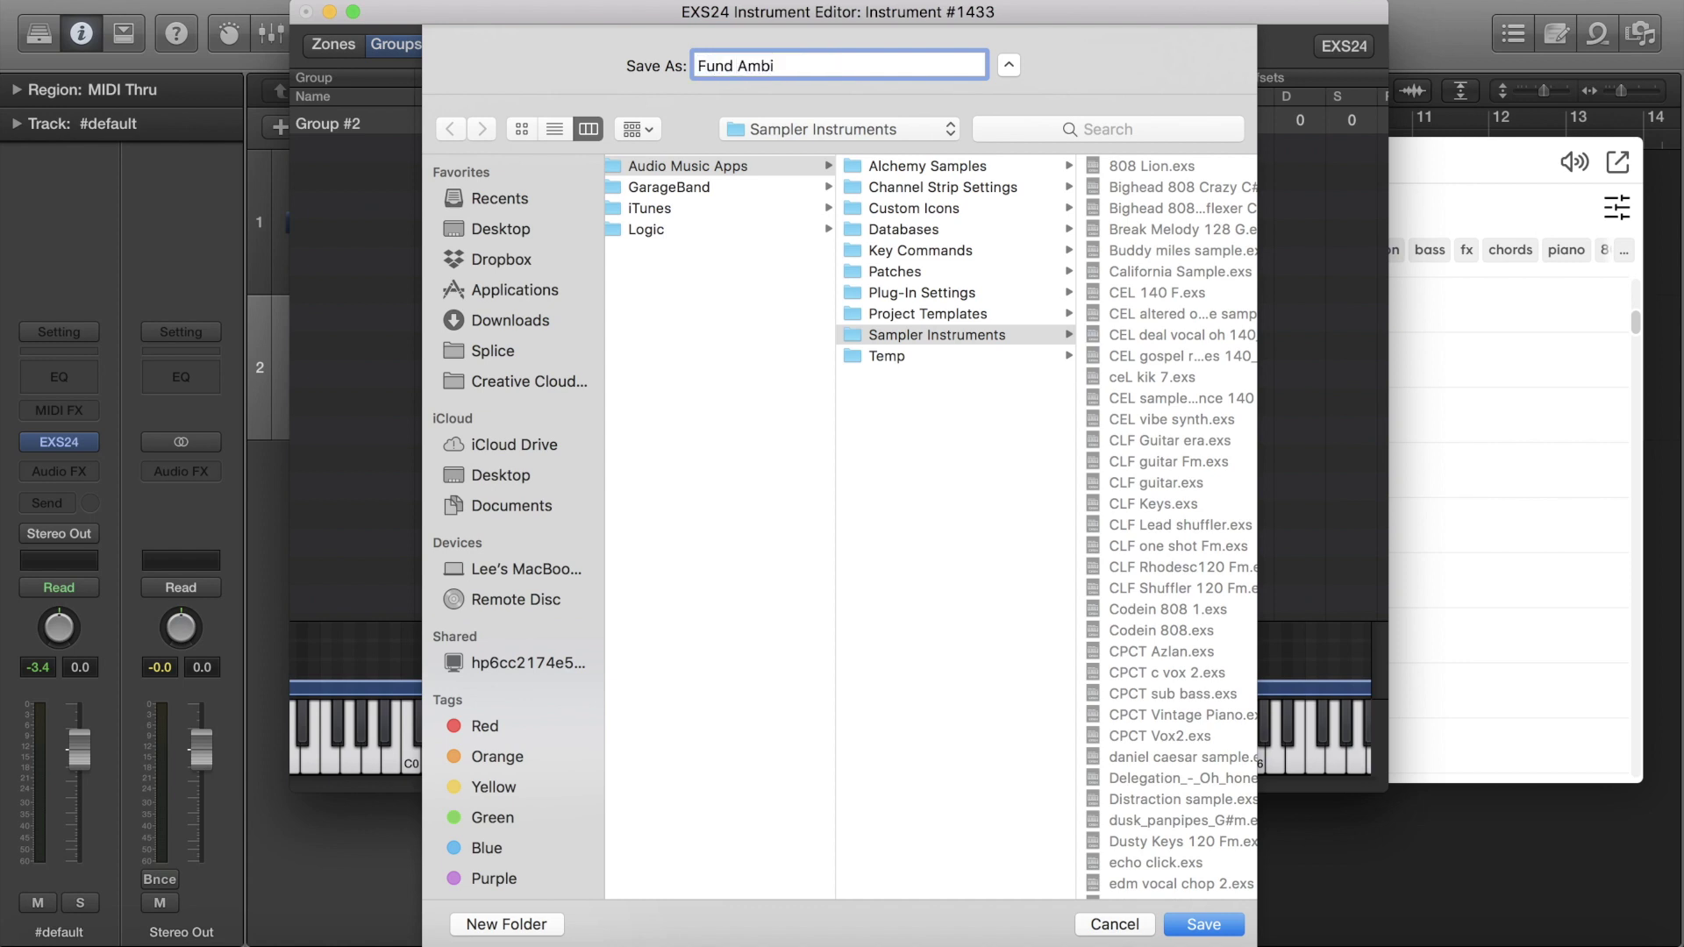
text(ance)
key(BackSpace)
key(BackSpace)
key(BackSpace)
key(BackSpace)
text(ence 125 Cmin)
key(Return)
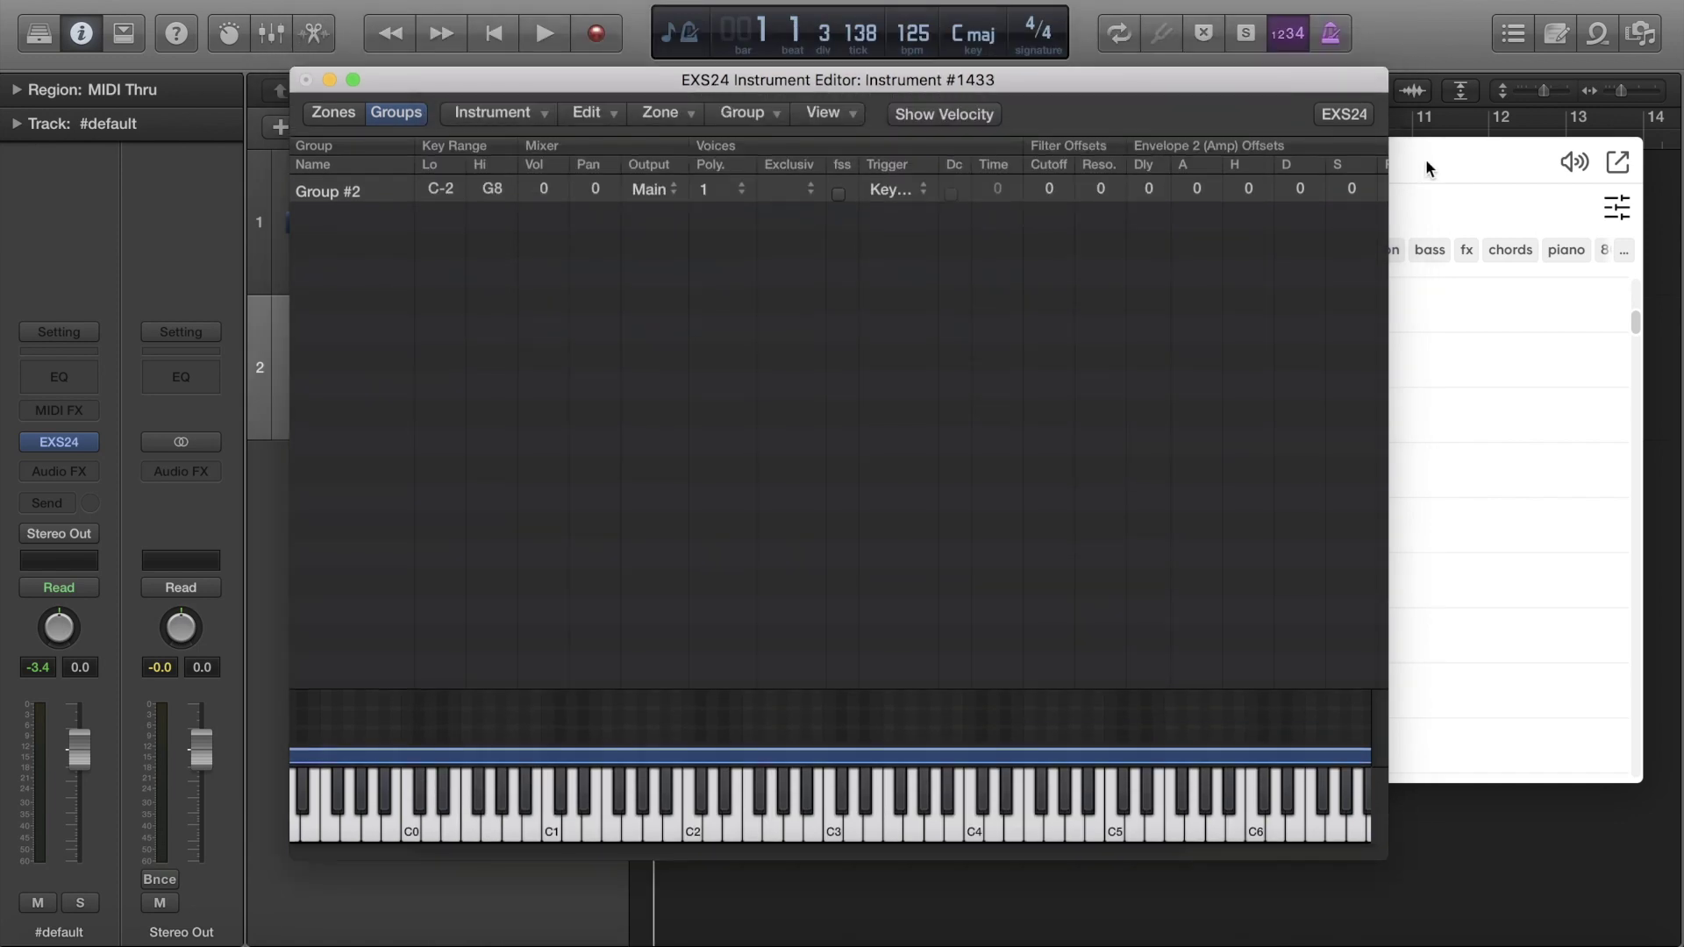
Step: Close the editor, cycle bars 1–9 with the metronome on, and play through
key(super+w)
key(c)
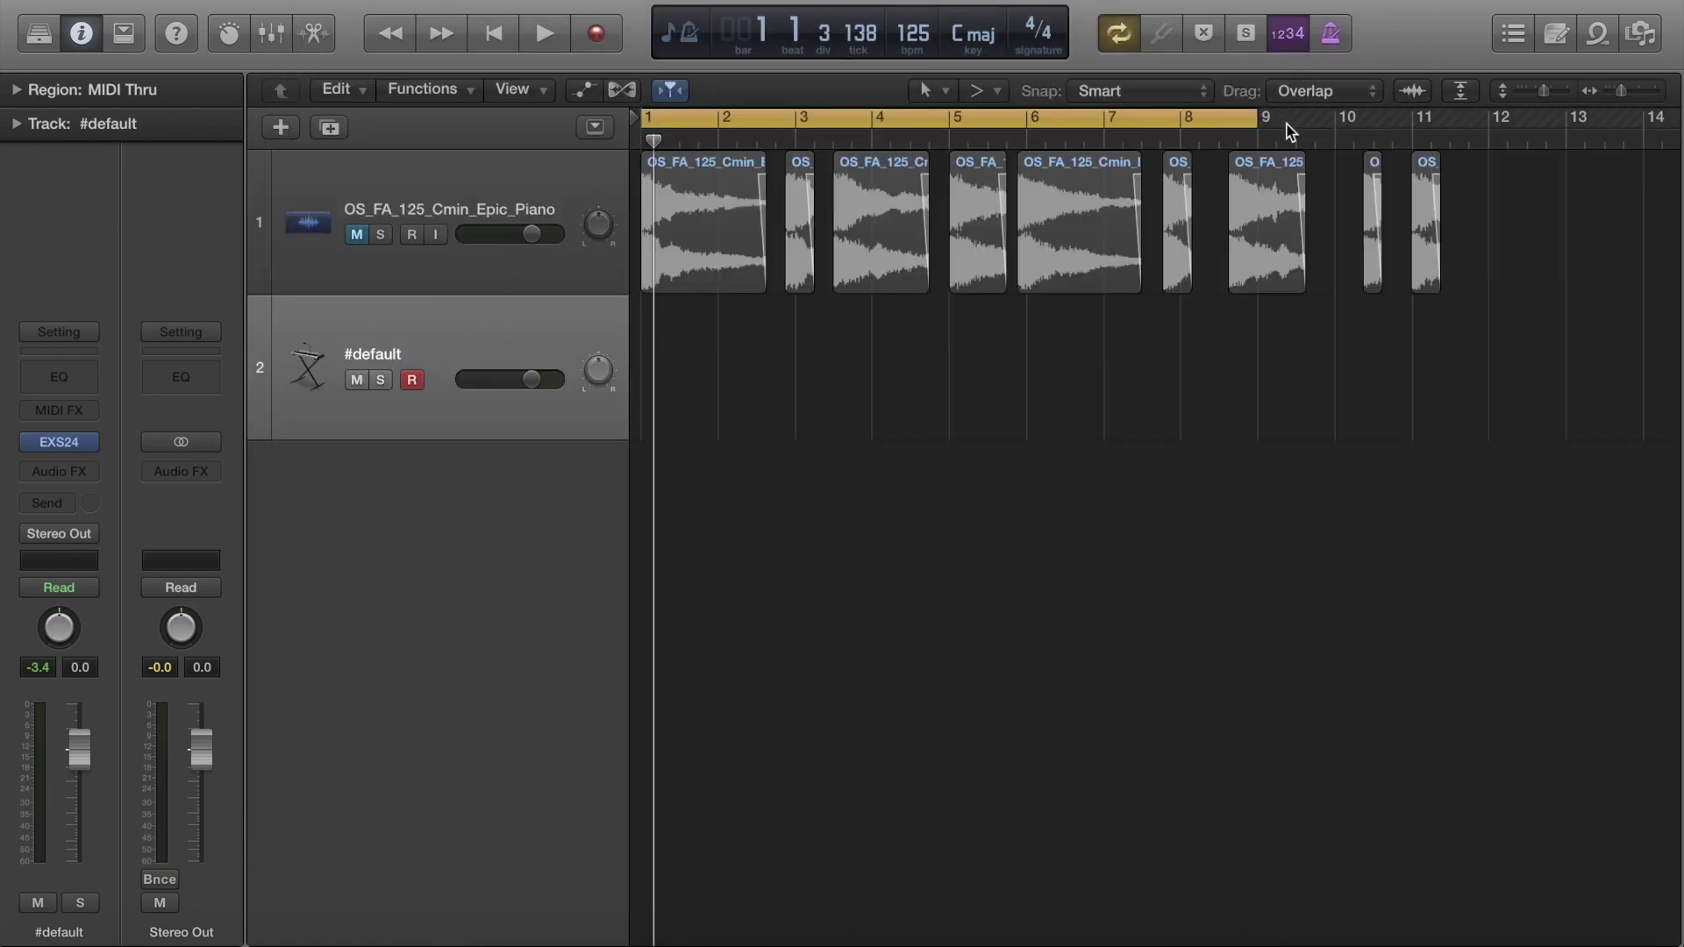
click(1332, 35)
key(space)
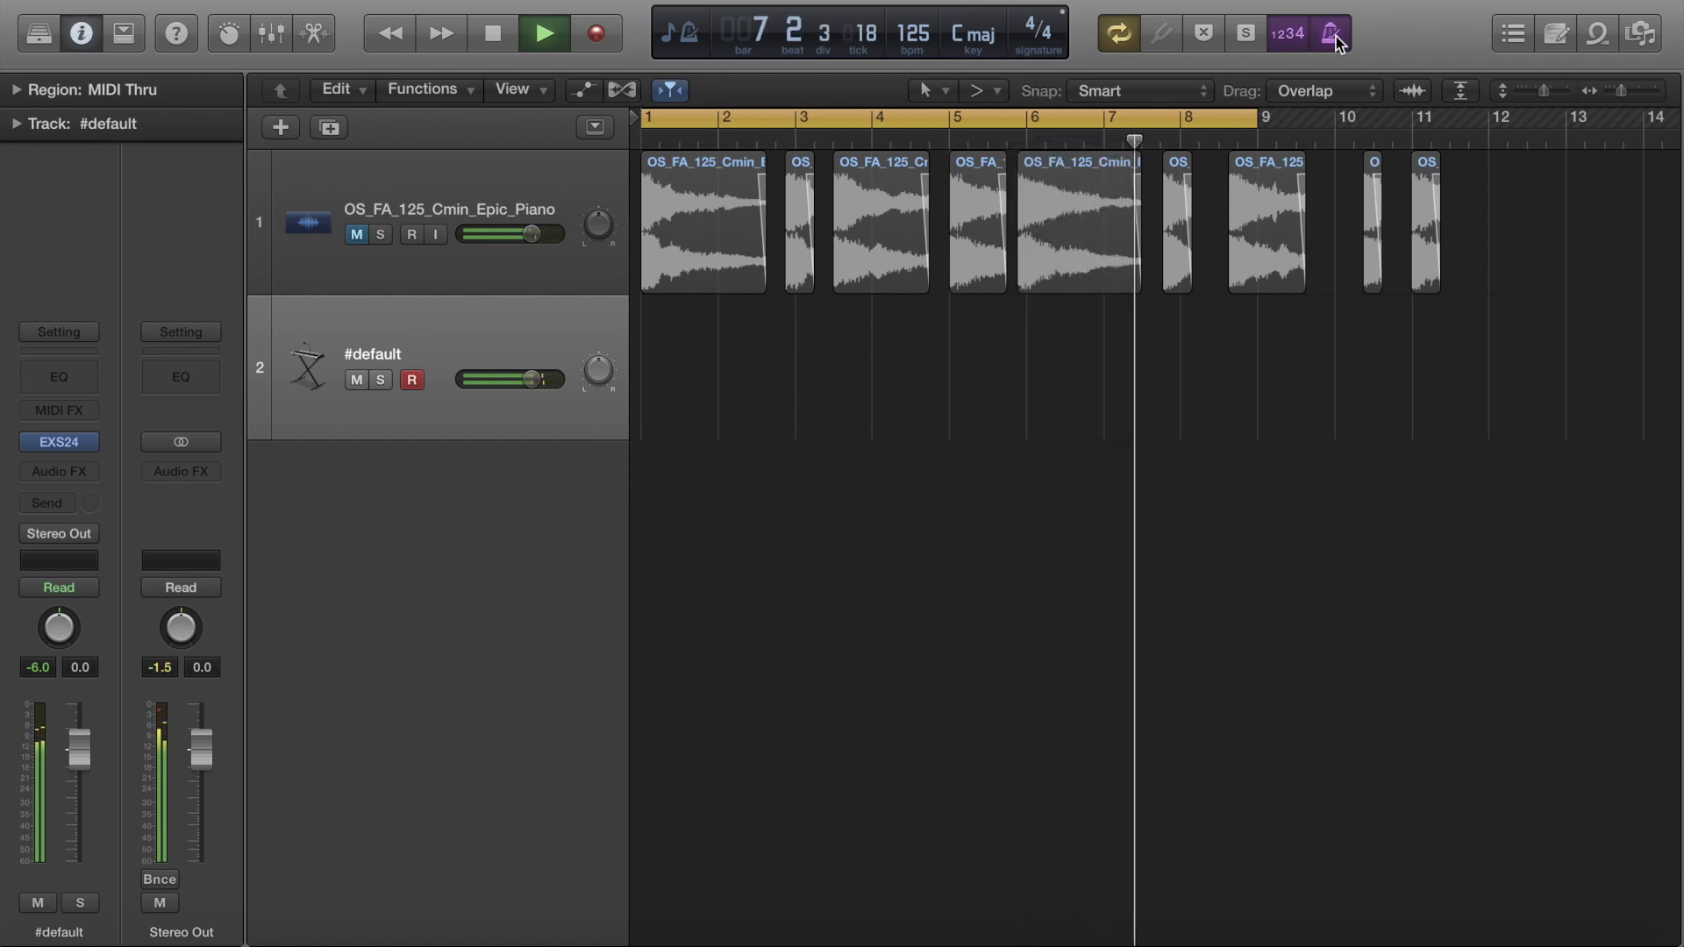
key(space)
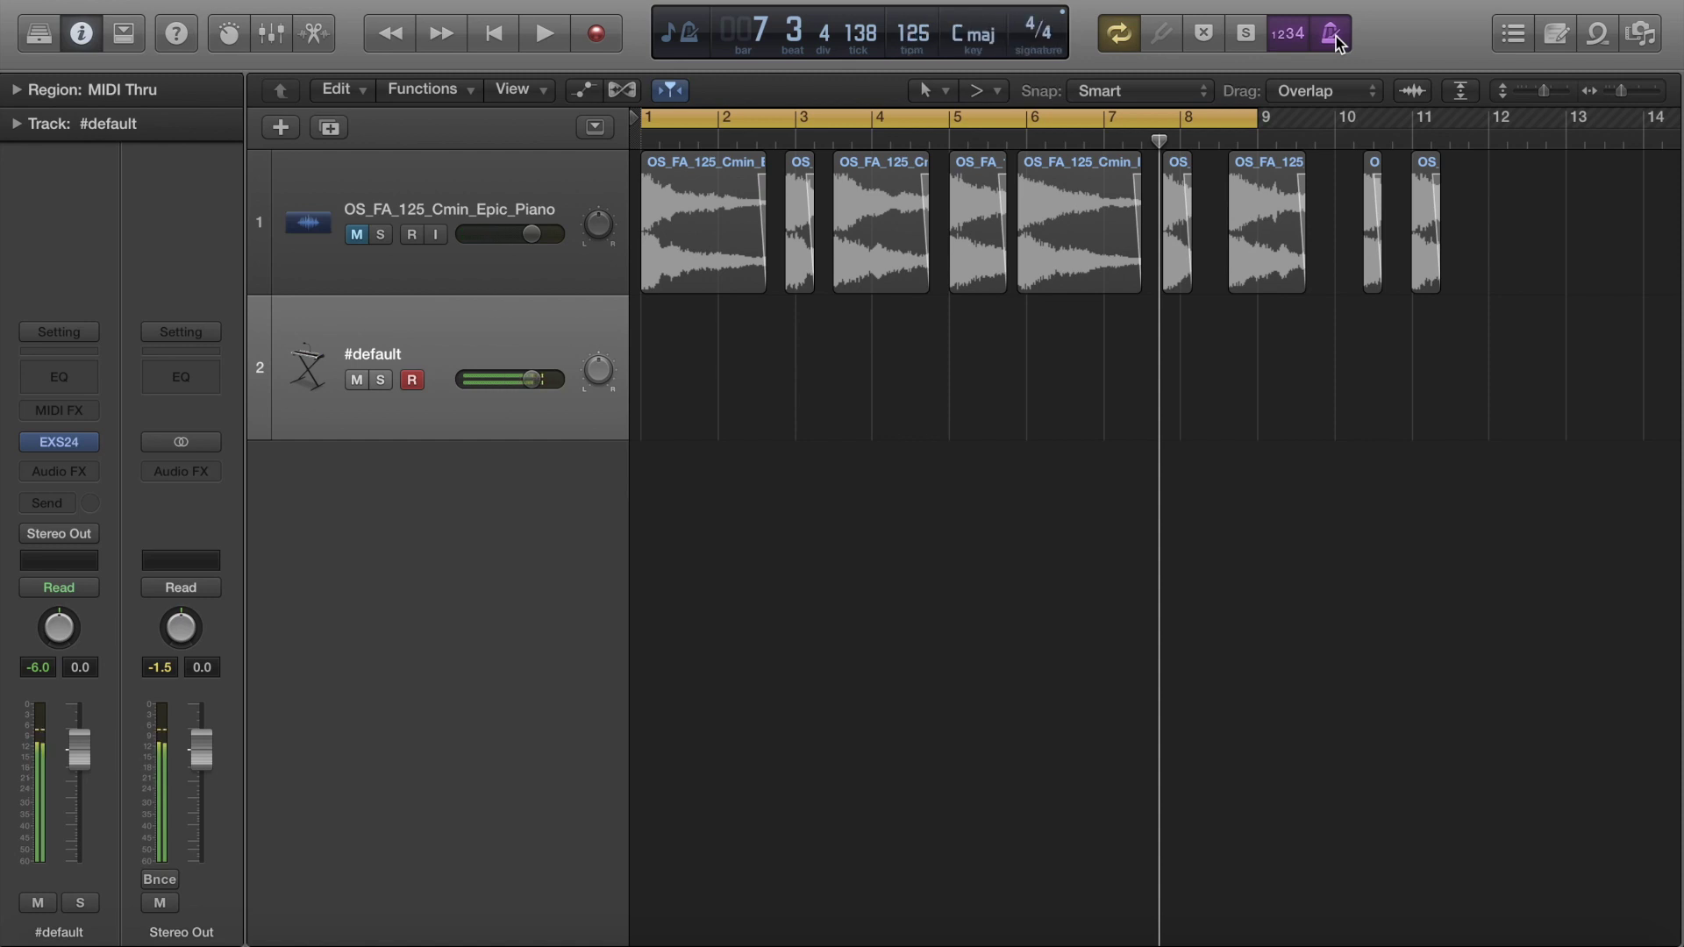
Step: Record a MIDI region on the #default track and play it back
click(1061, 136)
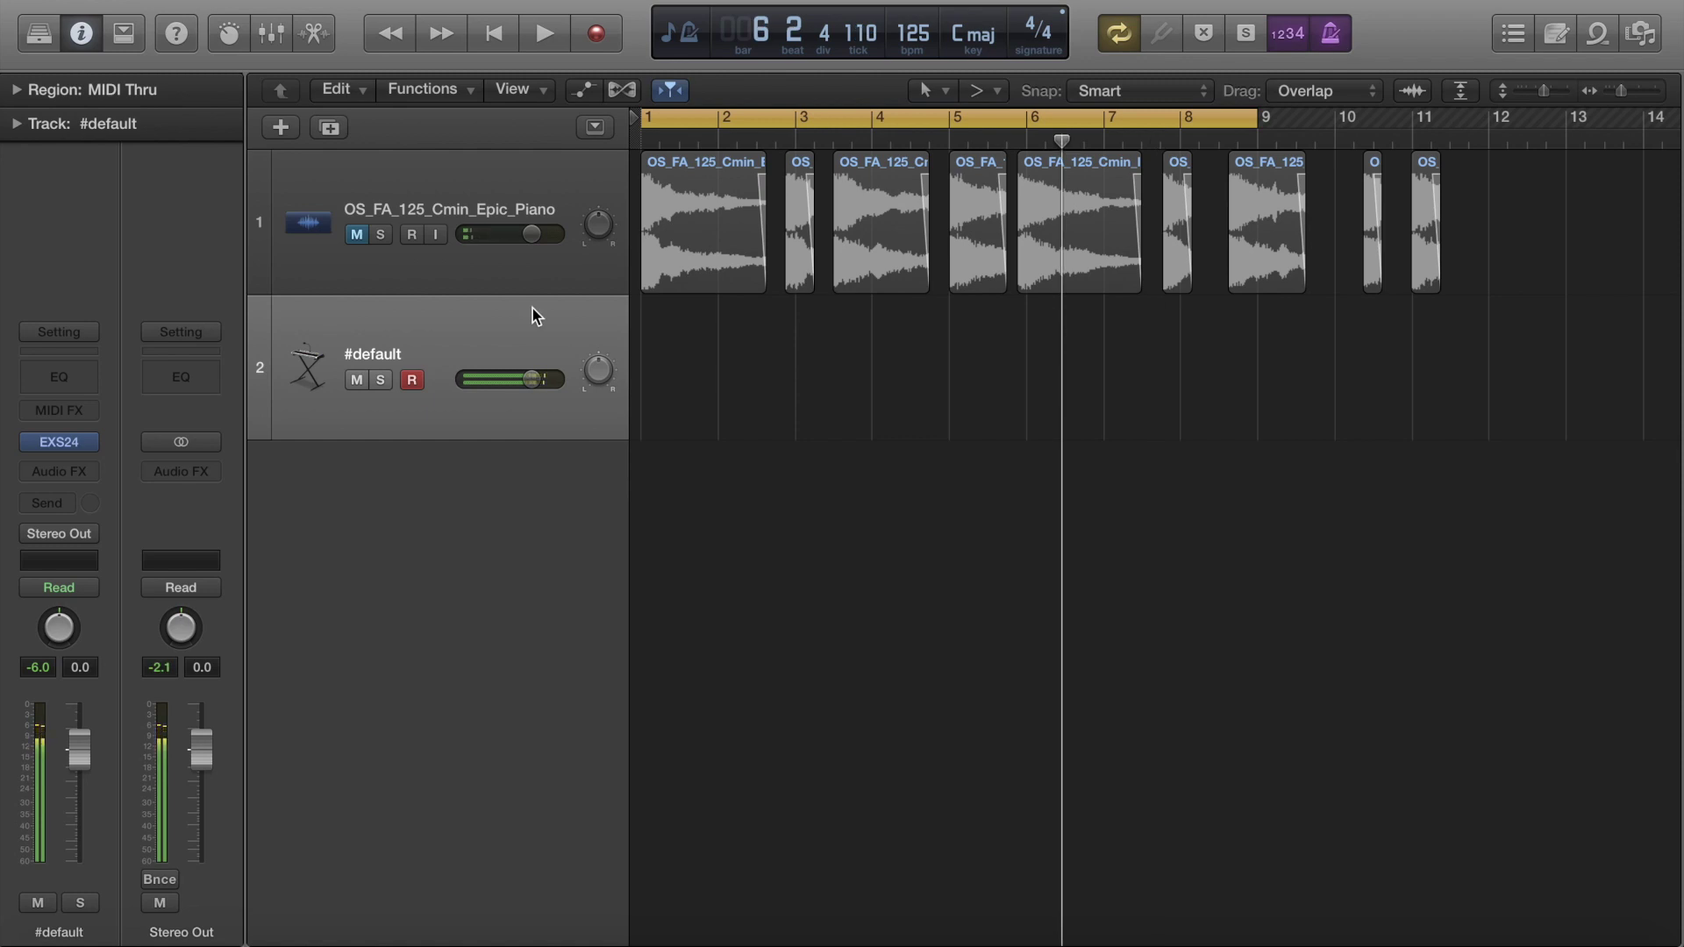
key(space)
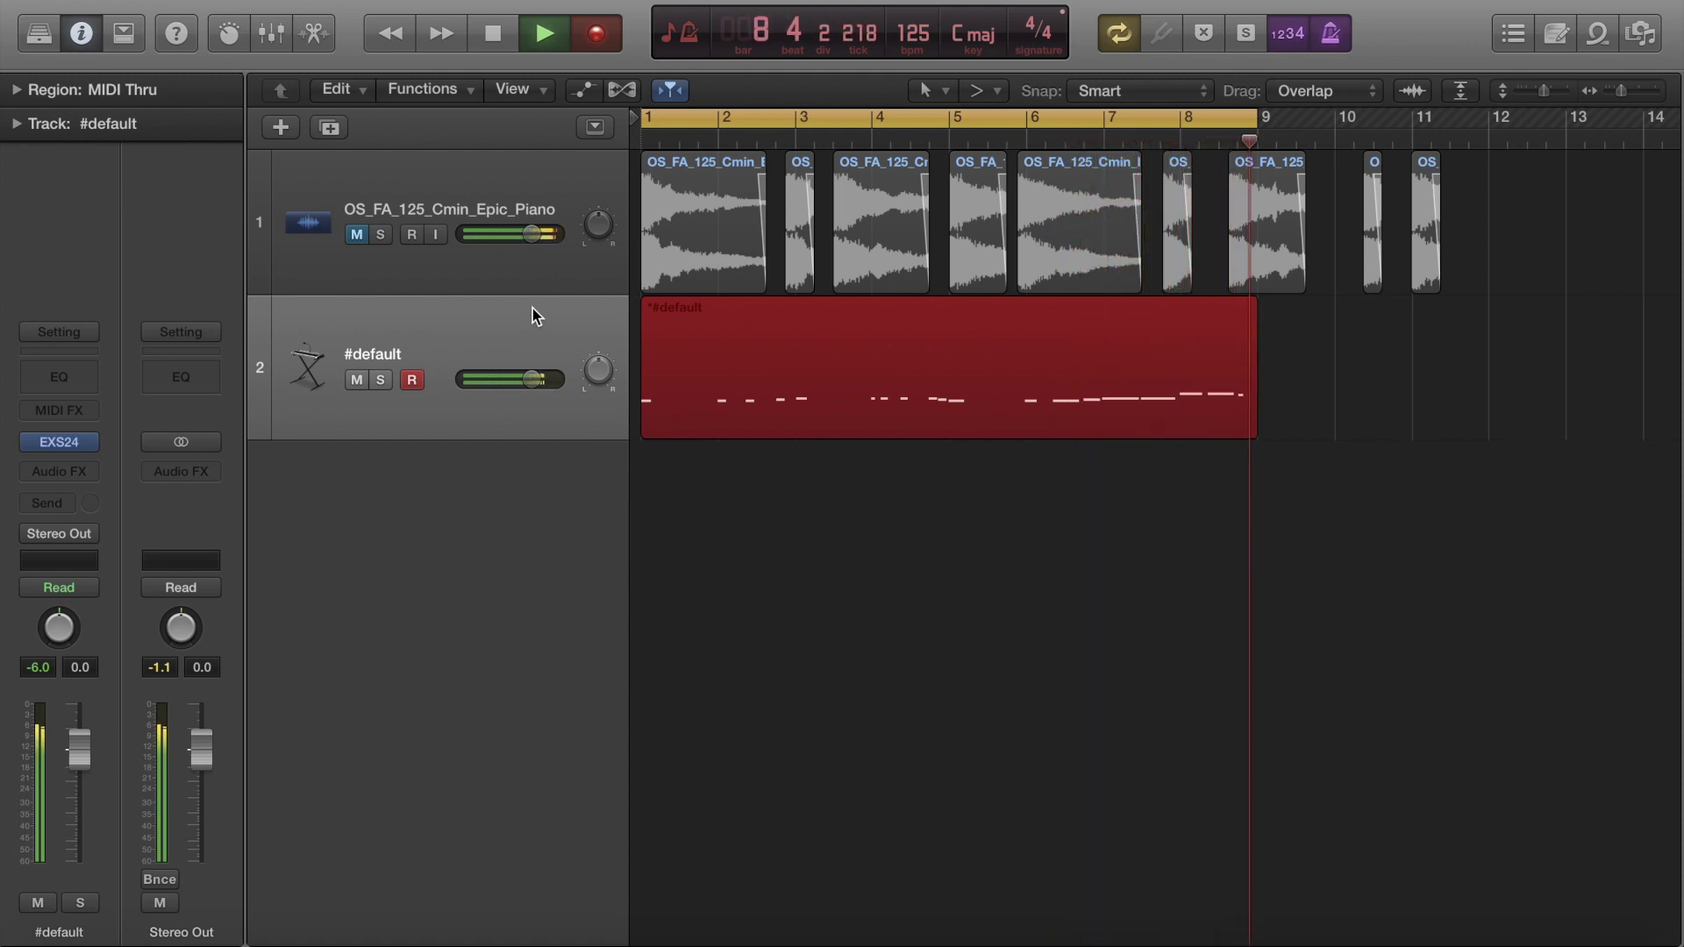
key(space)
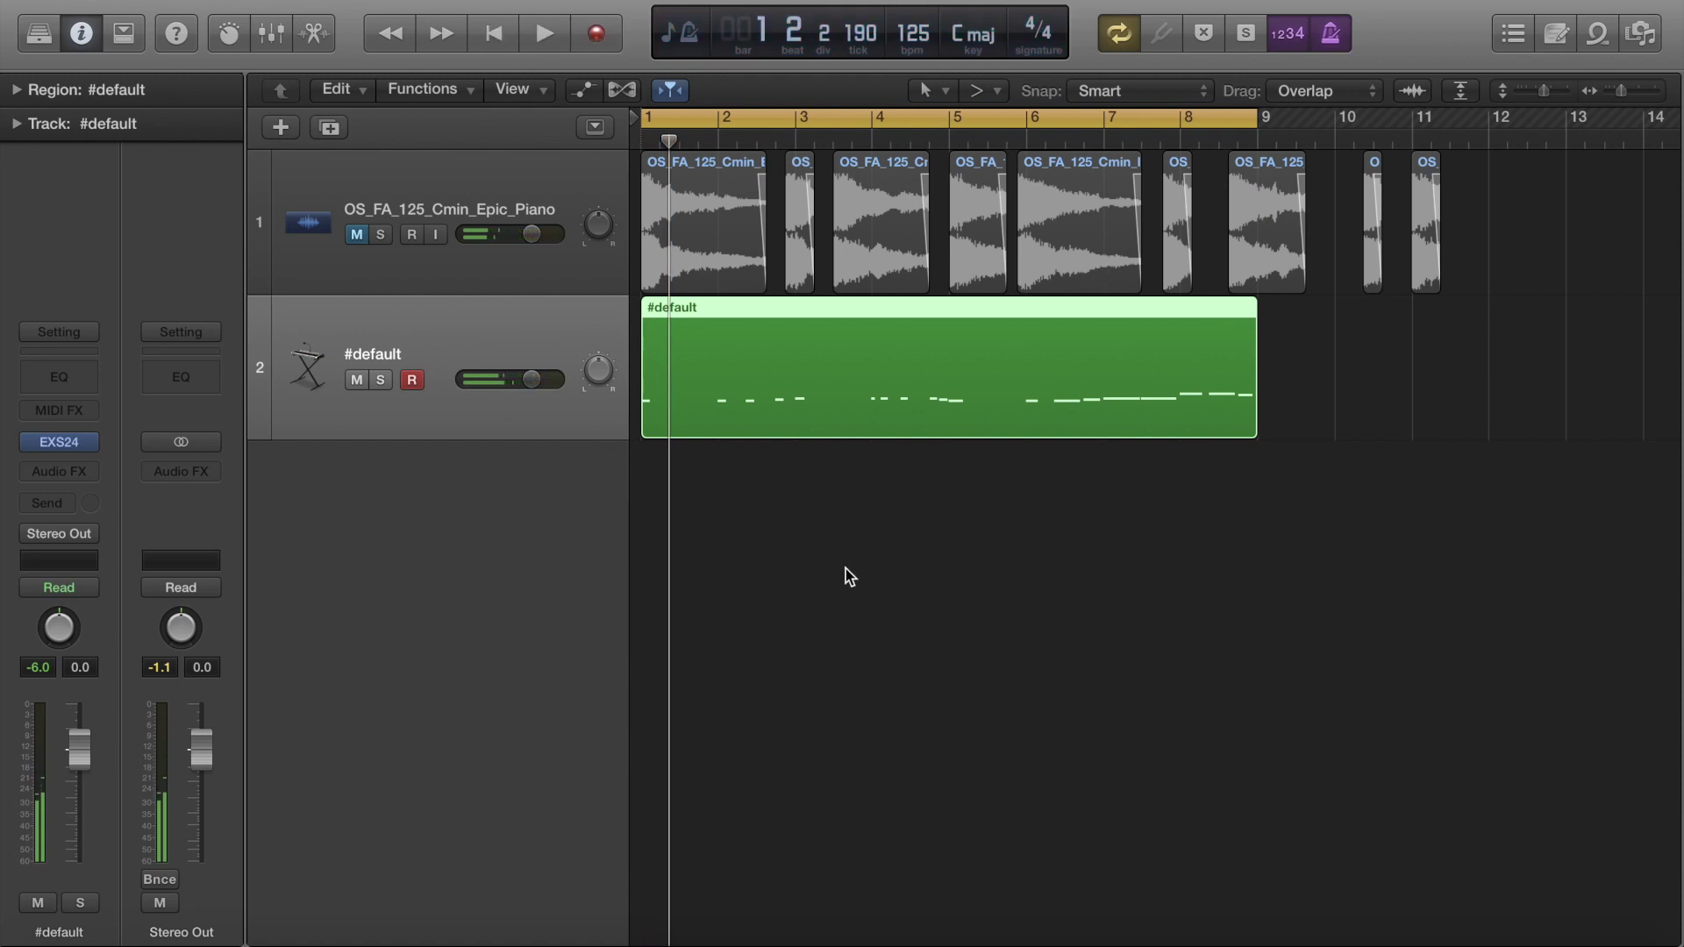
key(space)
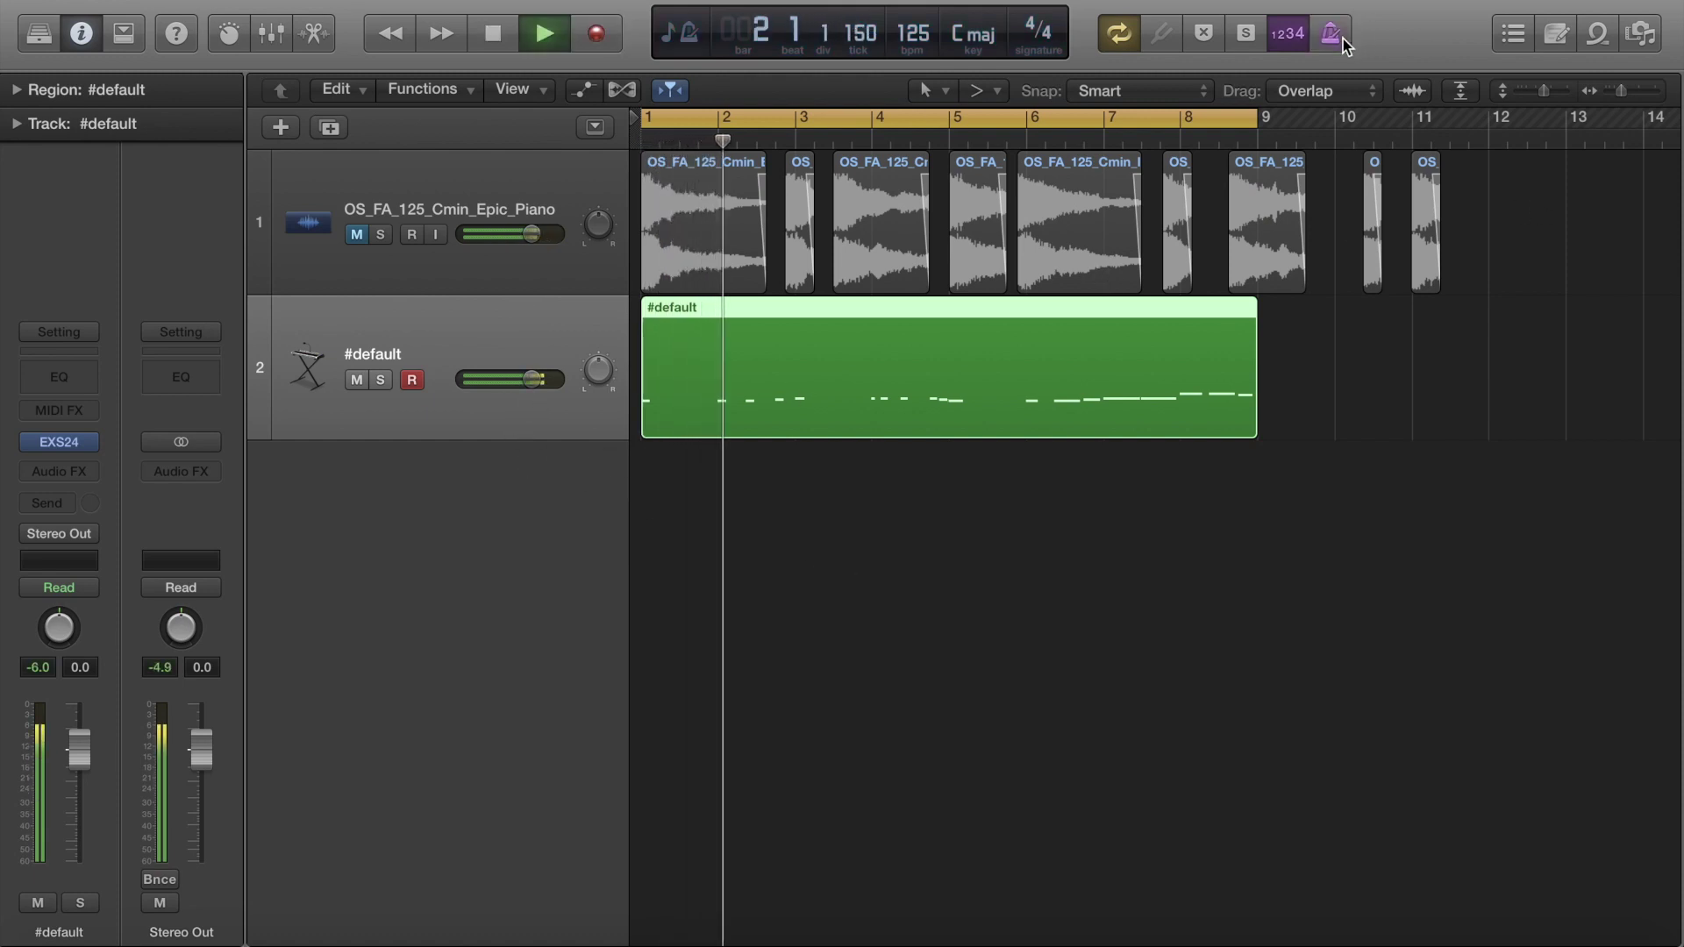
Step: Lower the #default track to about -5.9 dB and add a Channel EQ with Analyzer on
drag(508, 379, 515, 379)
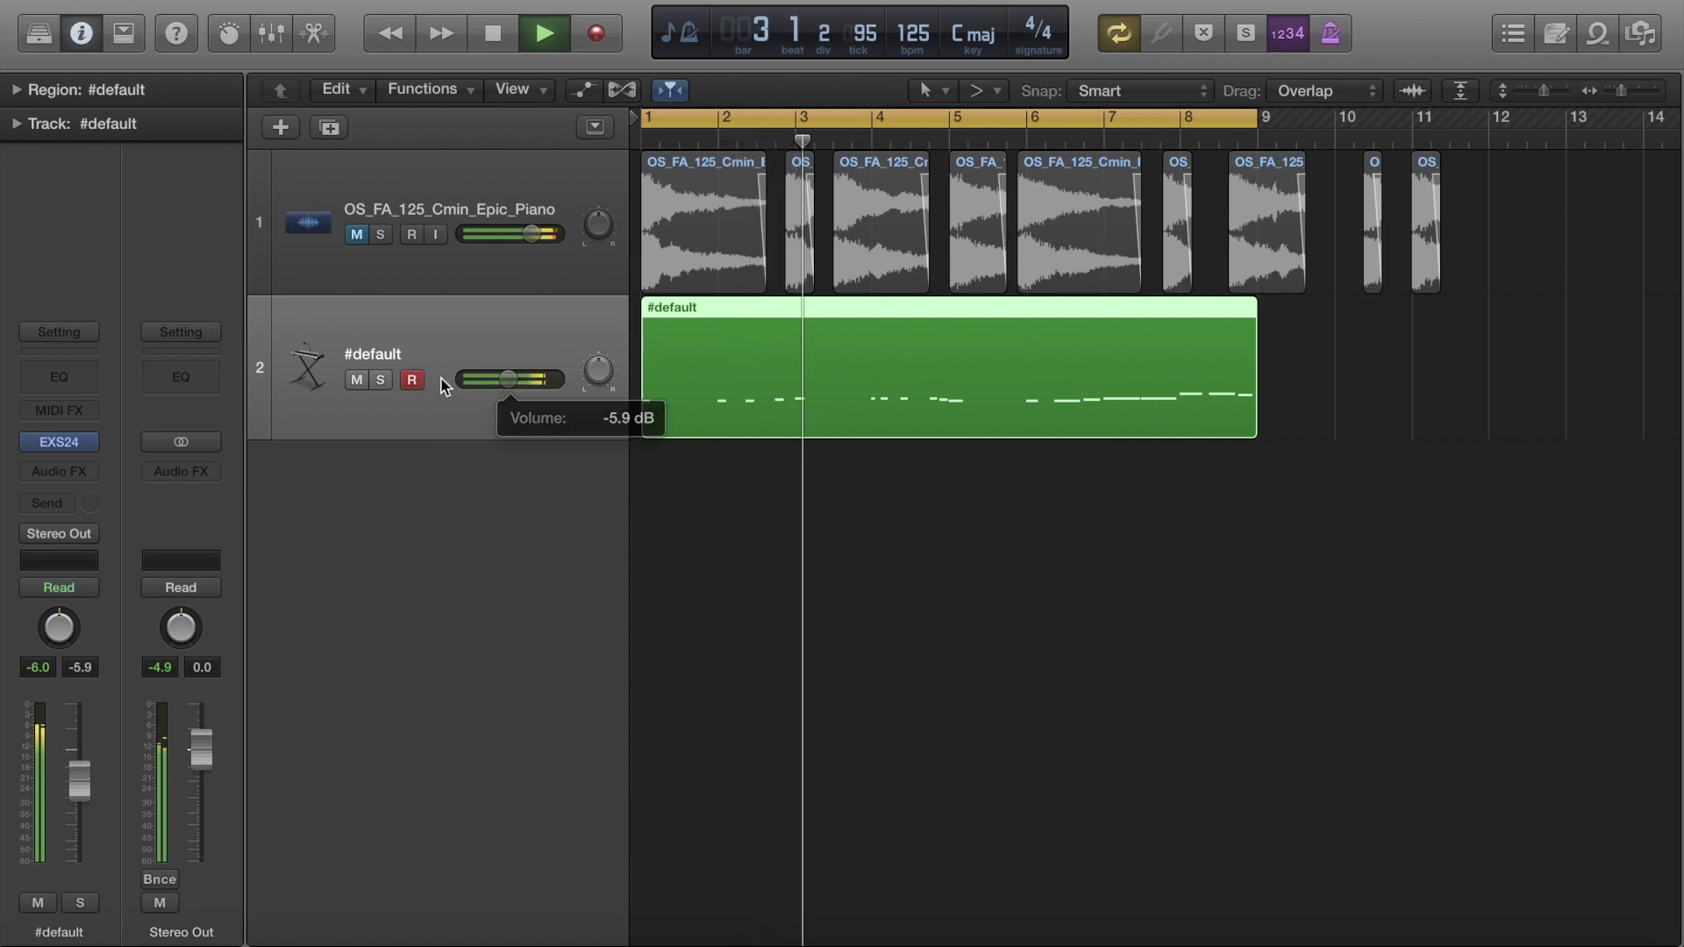
click(58, 377)
click(114, 475)
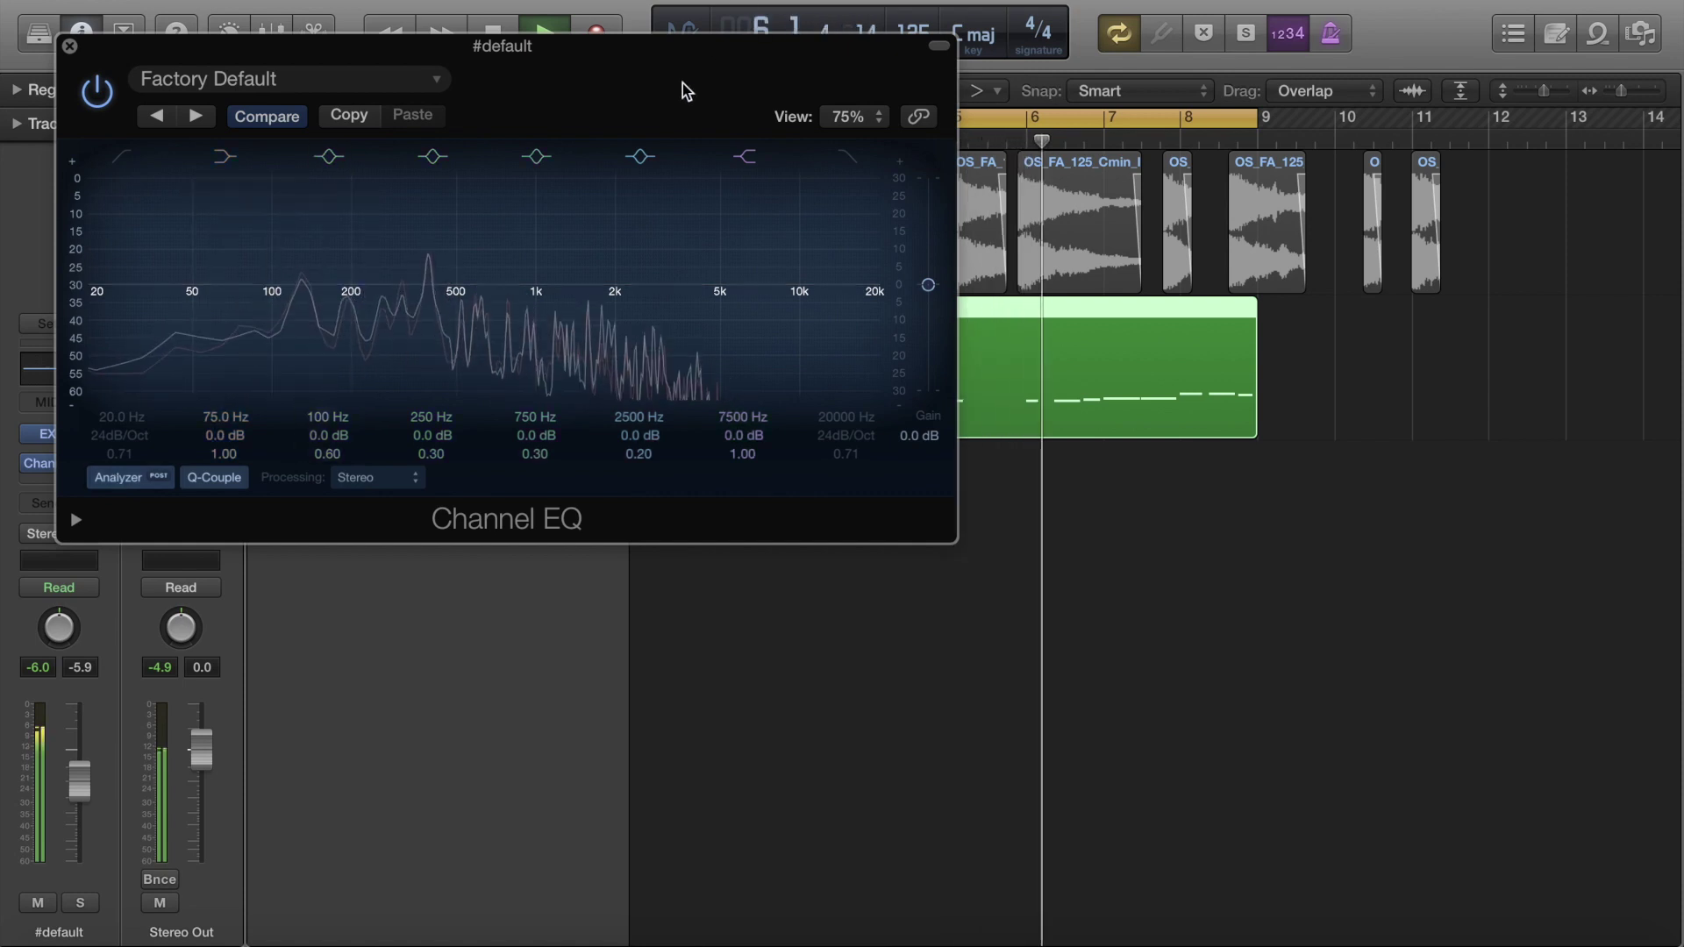
Step: Set a 48 dB/Oct high cut near 2000 Hz and a 215 Hz low cut, then close the EQ
drag(682, 81, 725, 269)
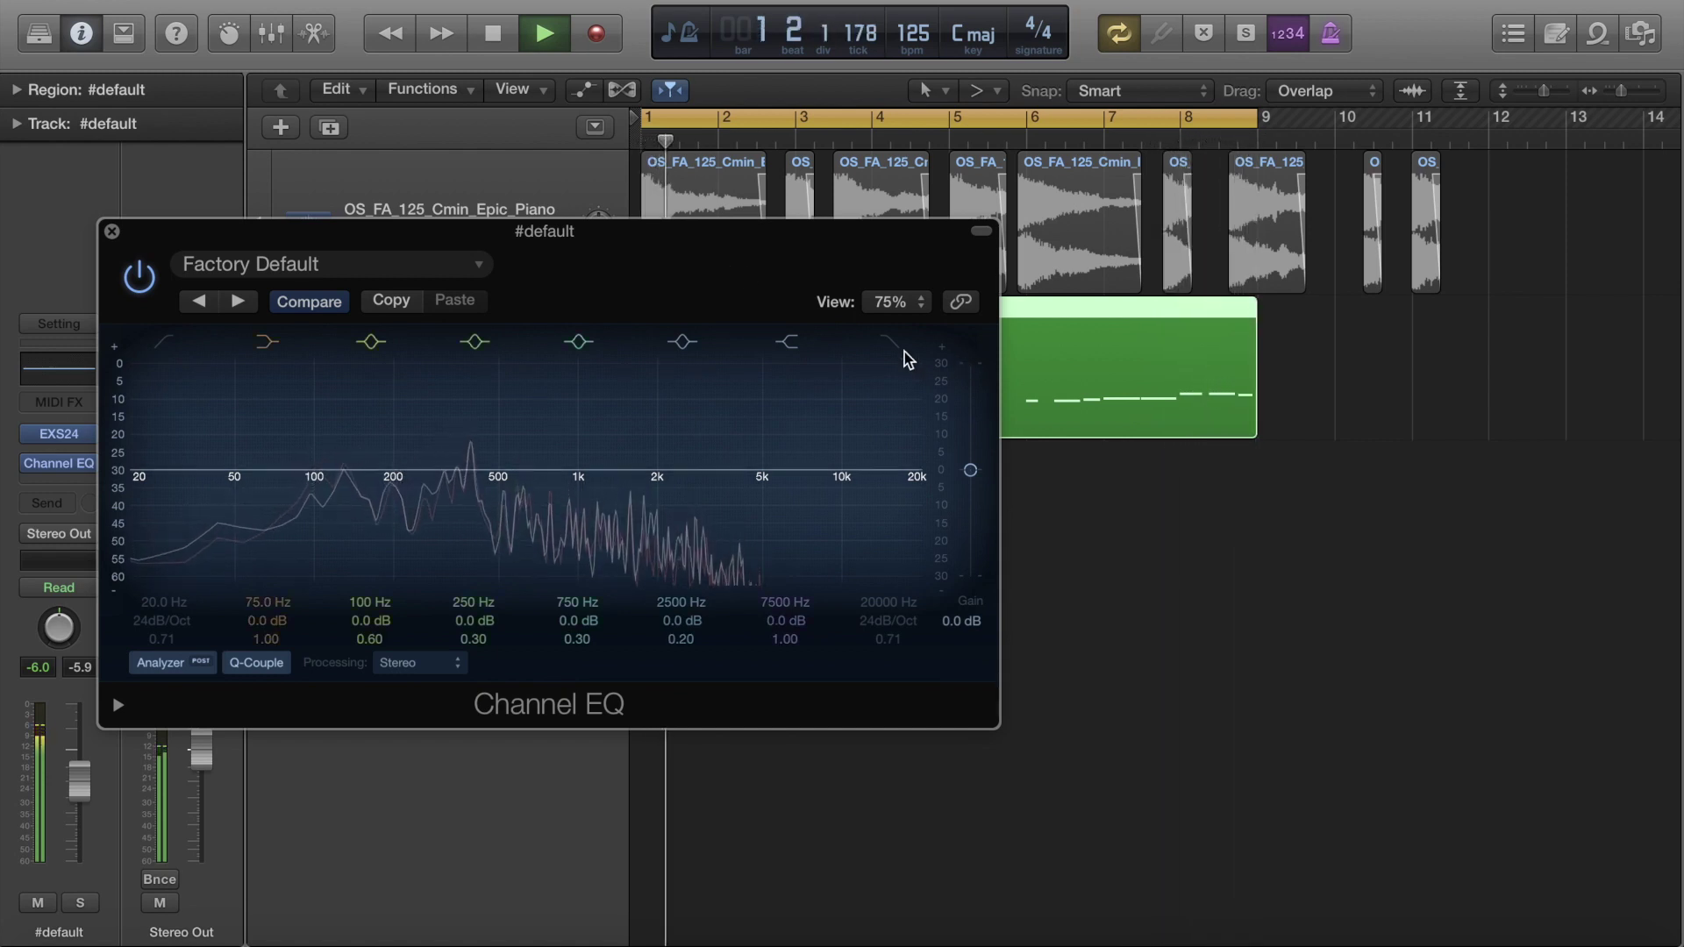
drag(917, 432, 646, 474)
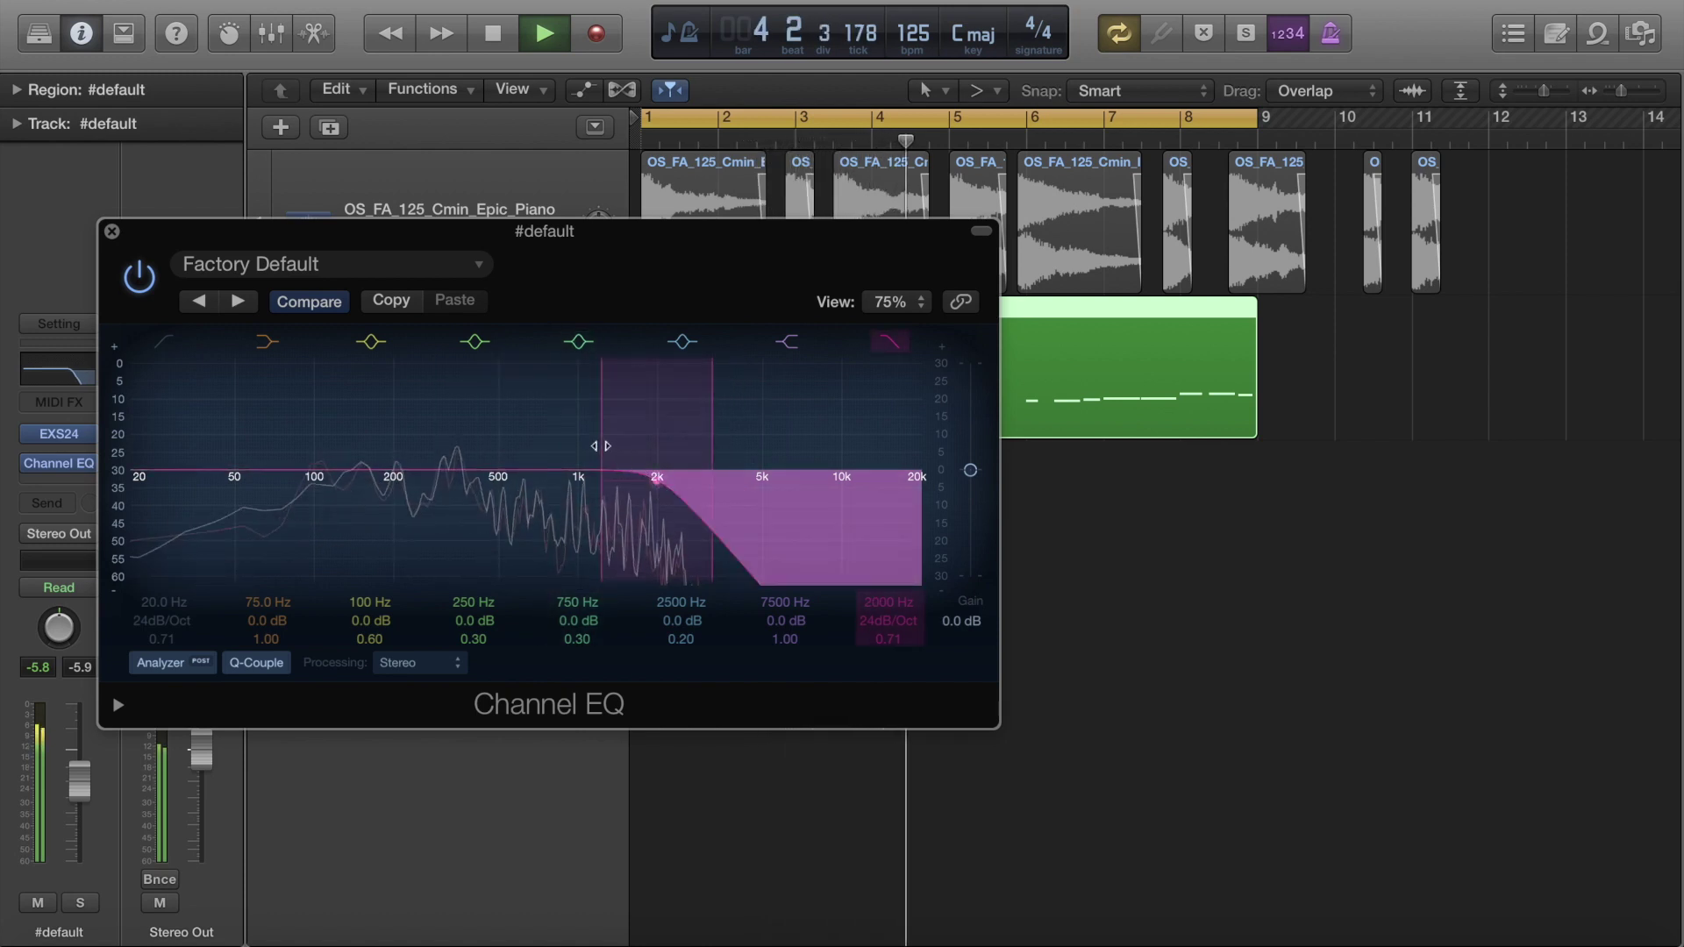
drag(659, 481, 659, 442)
click(165, 342)
drag(166, 351, 394, 460)
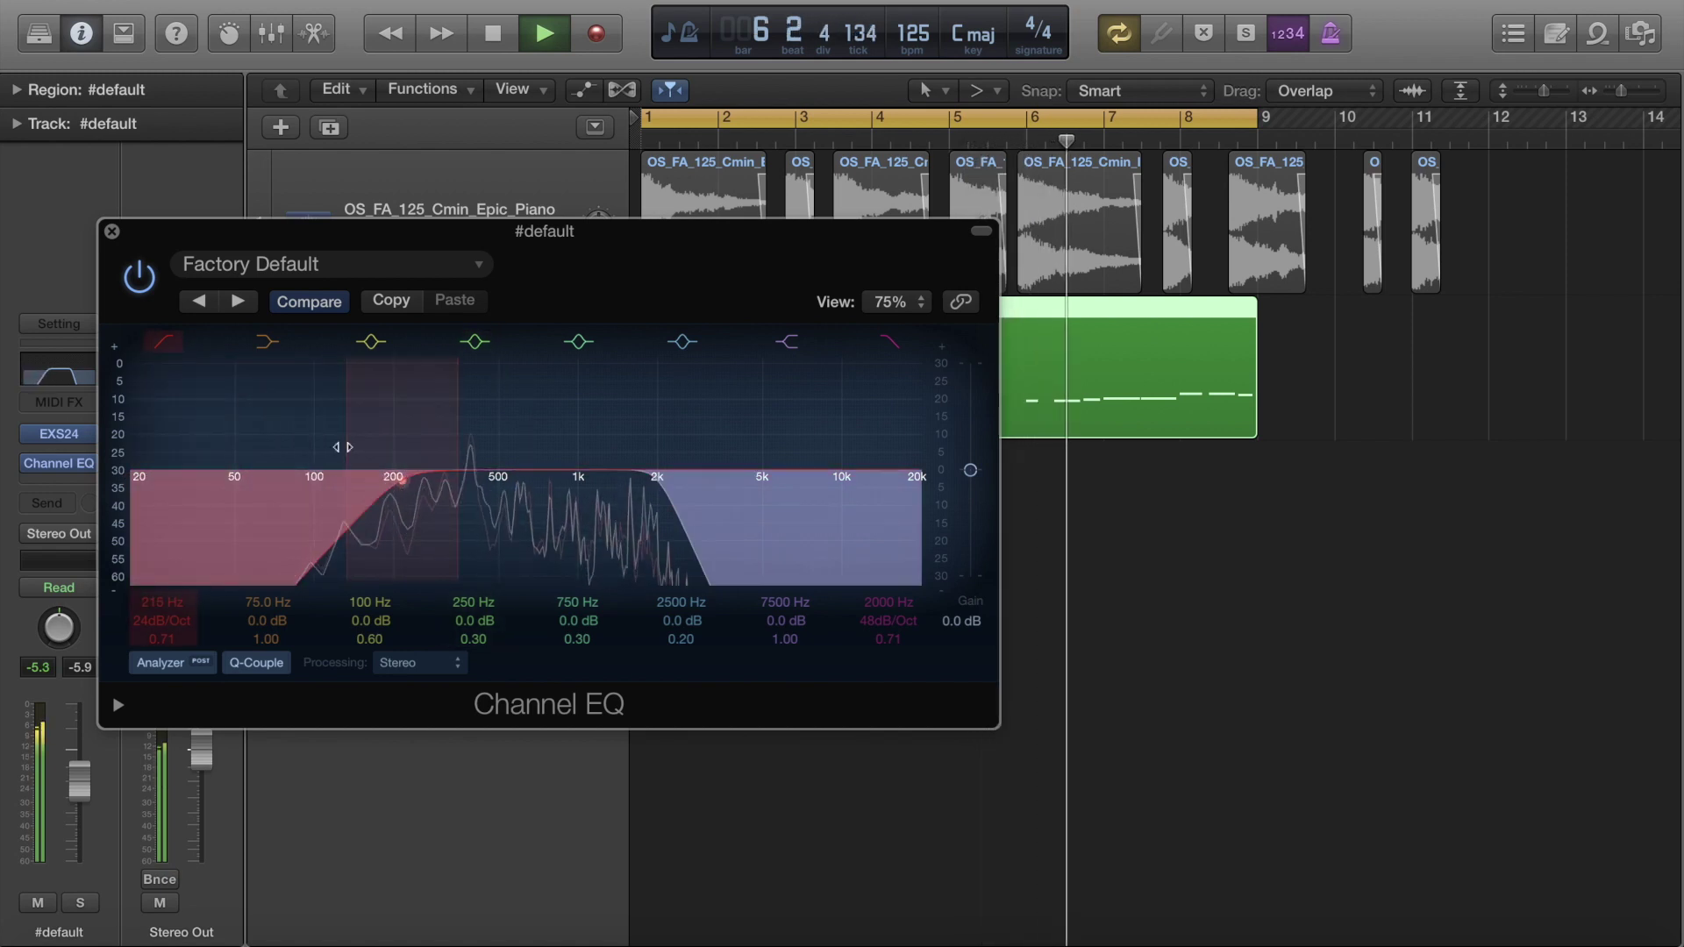
key(space)
click(111, 232)
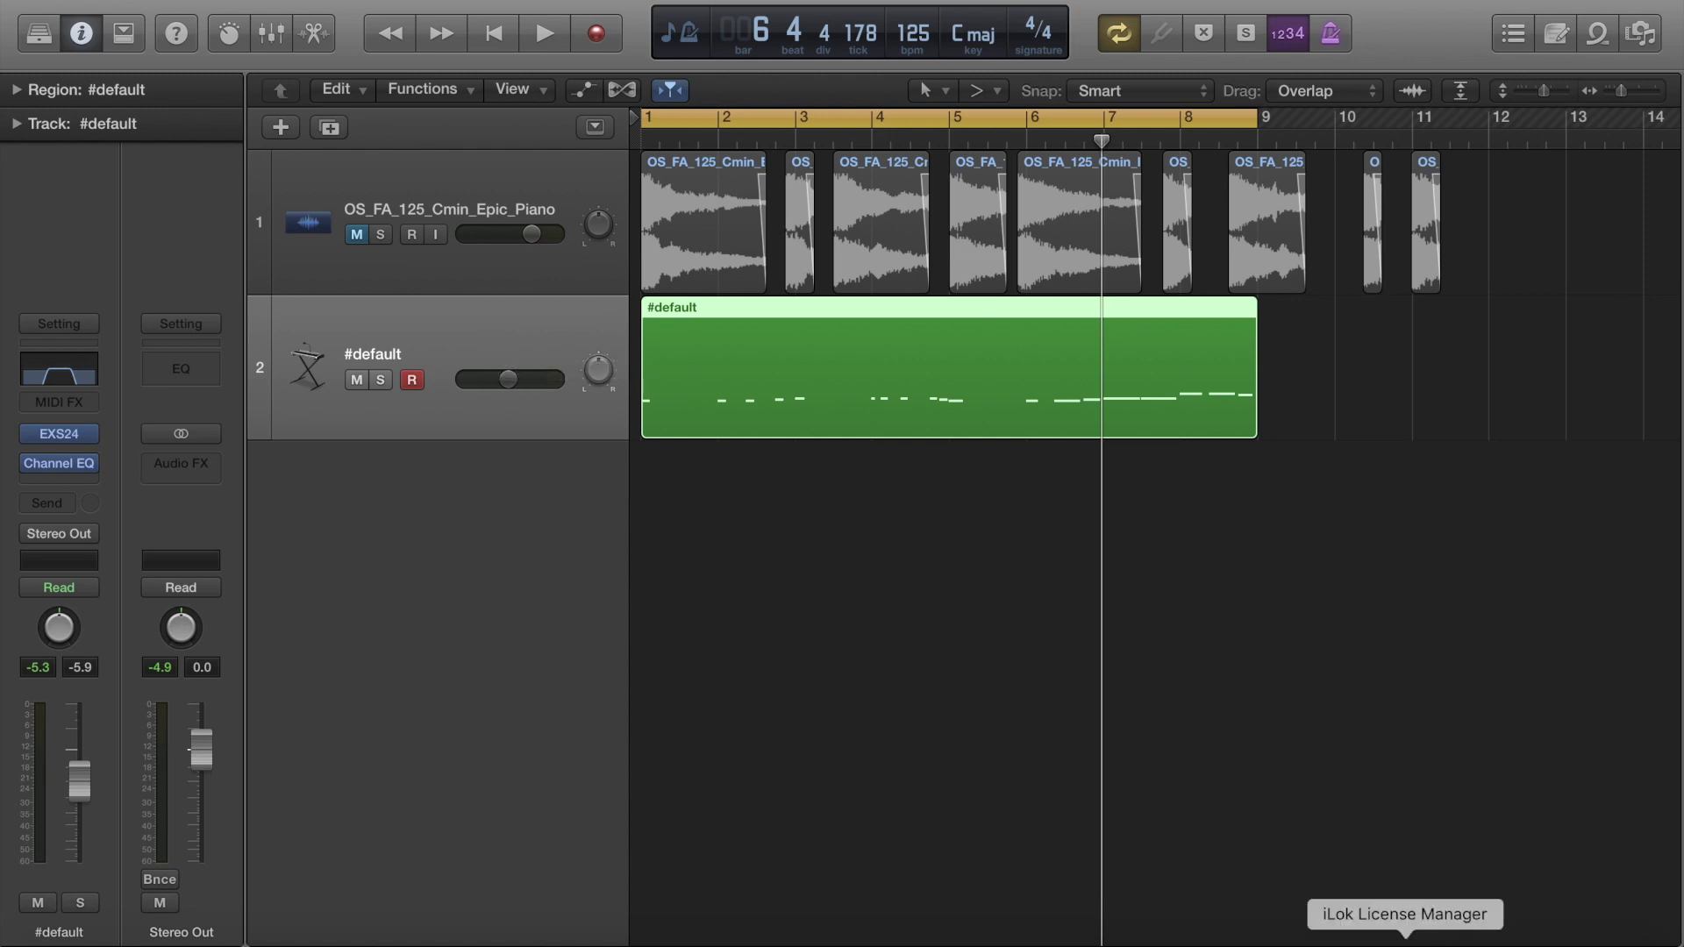
click(1363, 934)
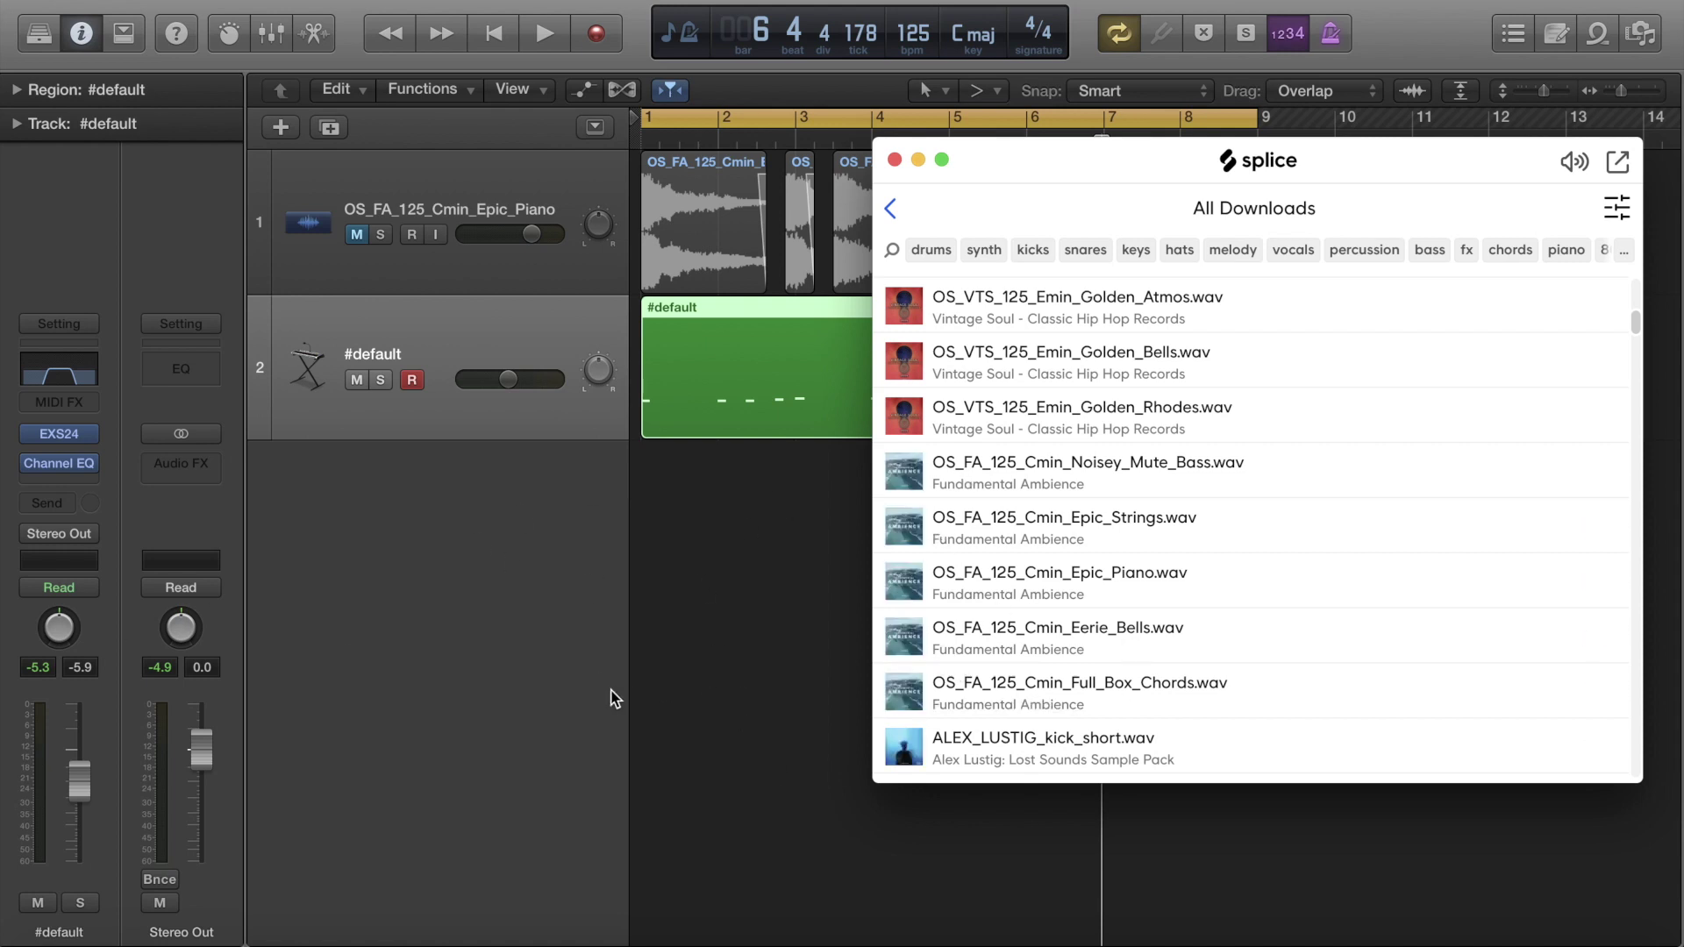
click(721, 608)
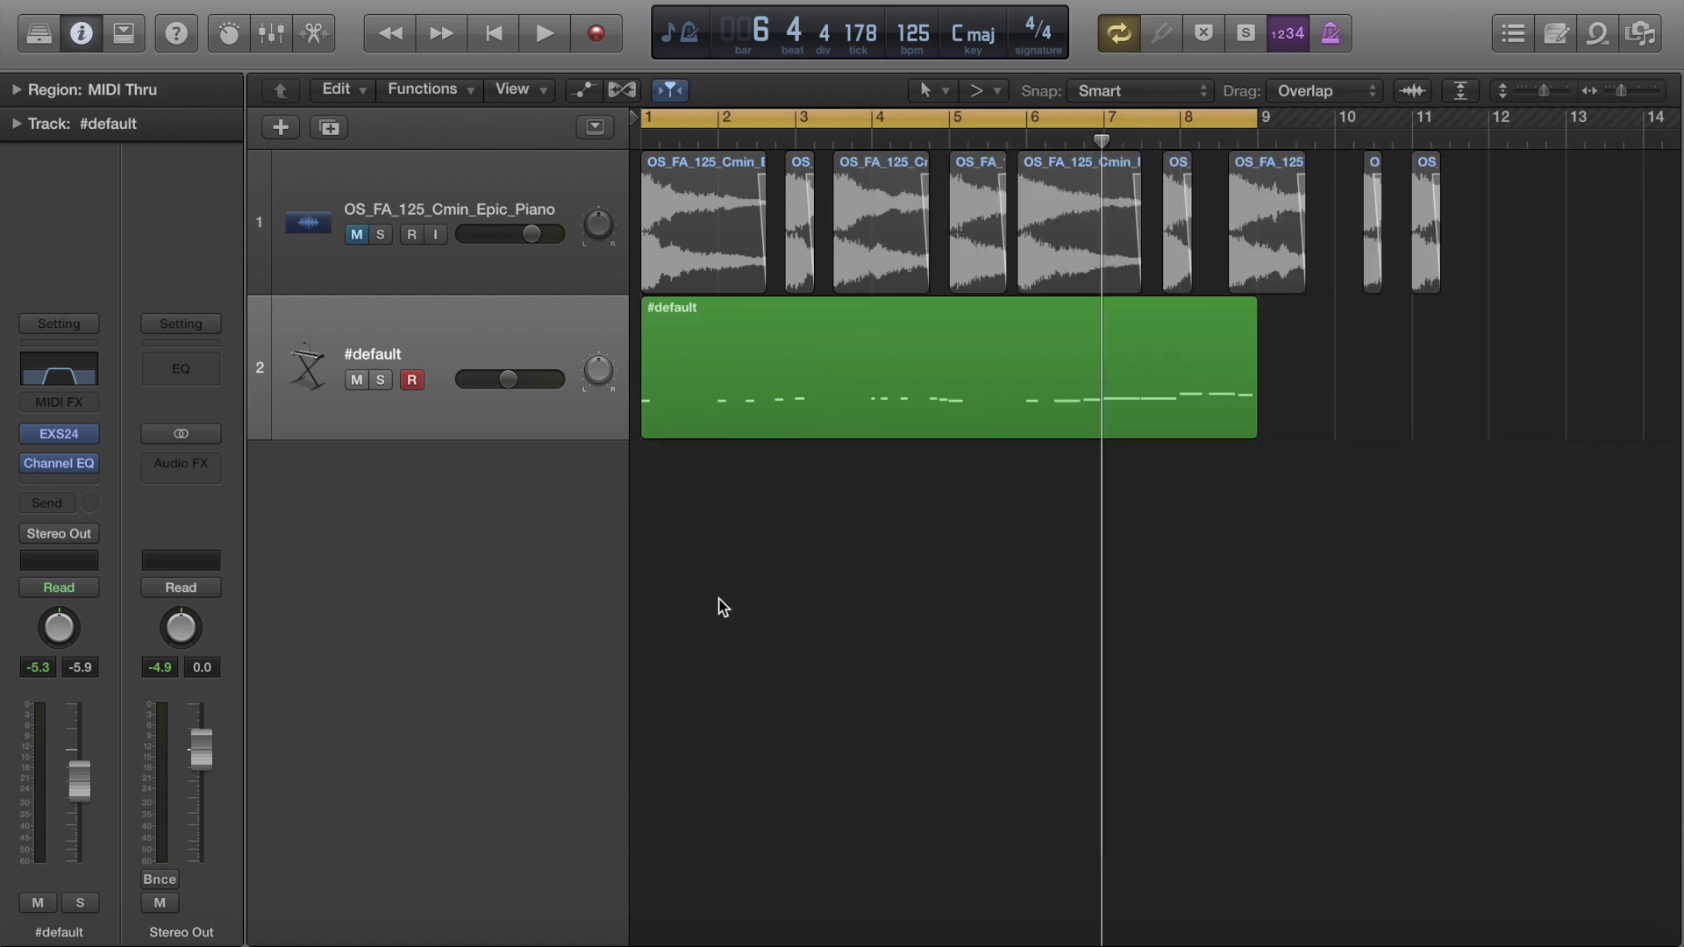